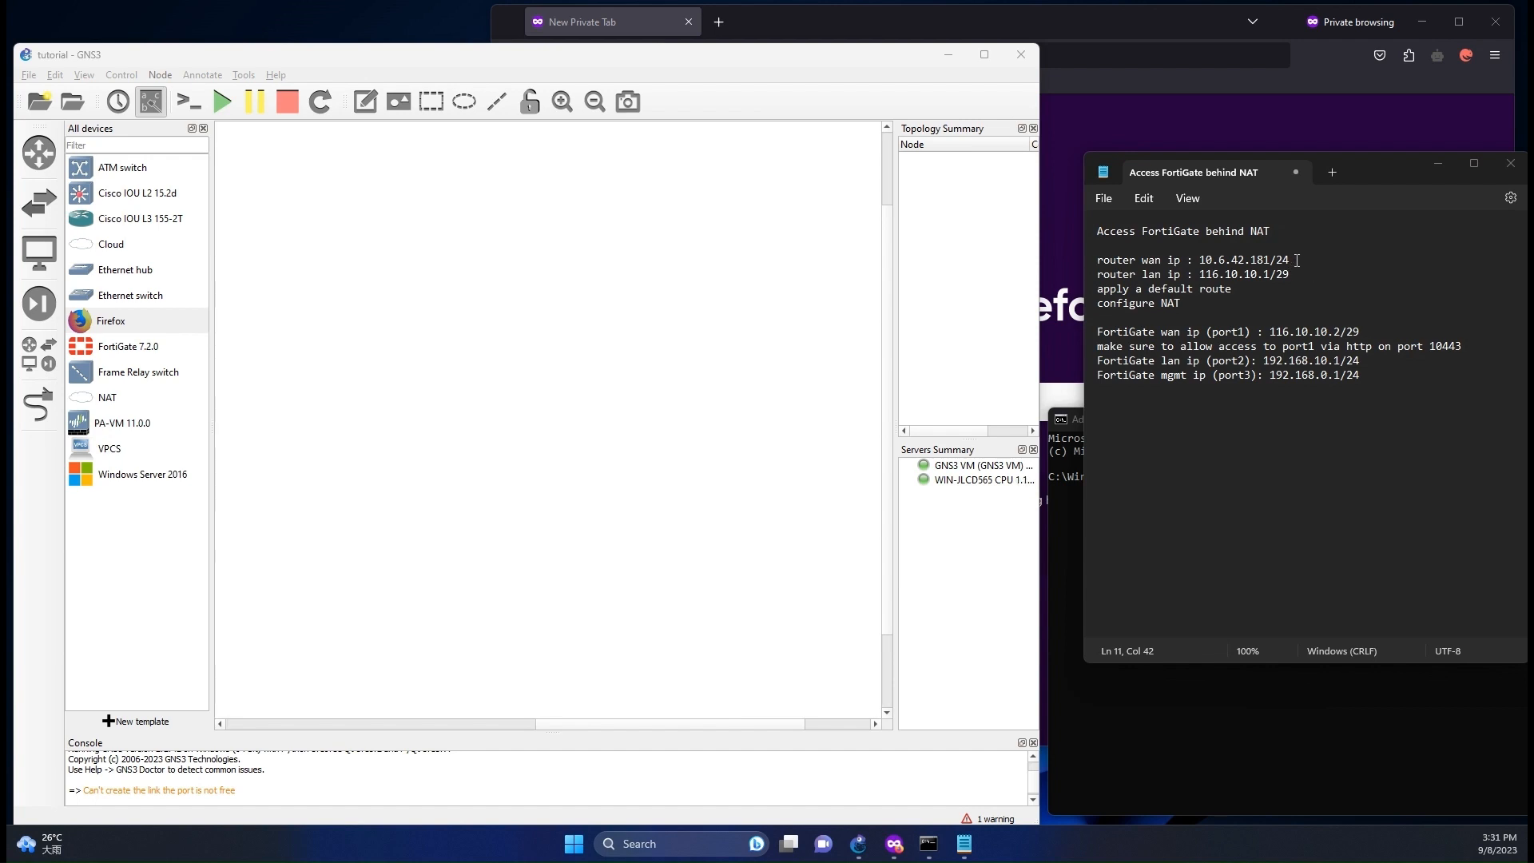
Step: Highlight the router WAN and LAN address lines and the FortiGate port1 address in the notes
left_click_drag(1297, 260, 1084, 273)
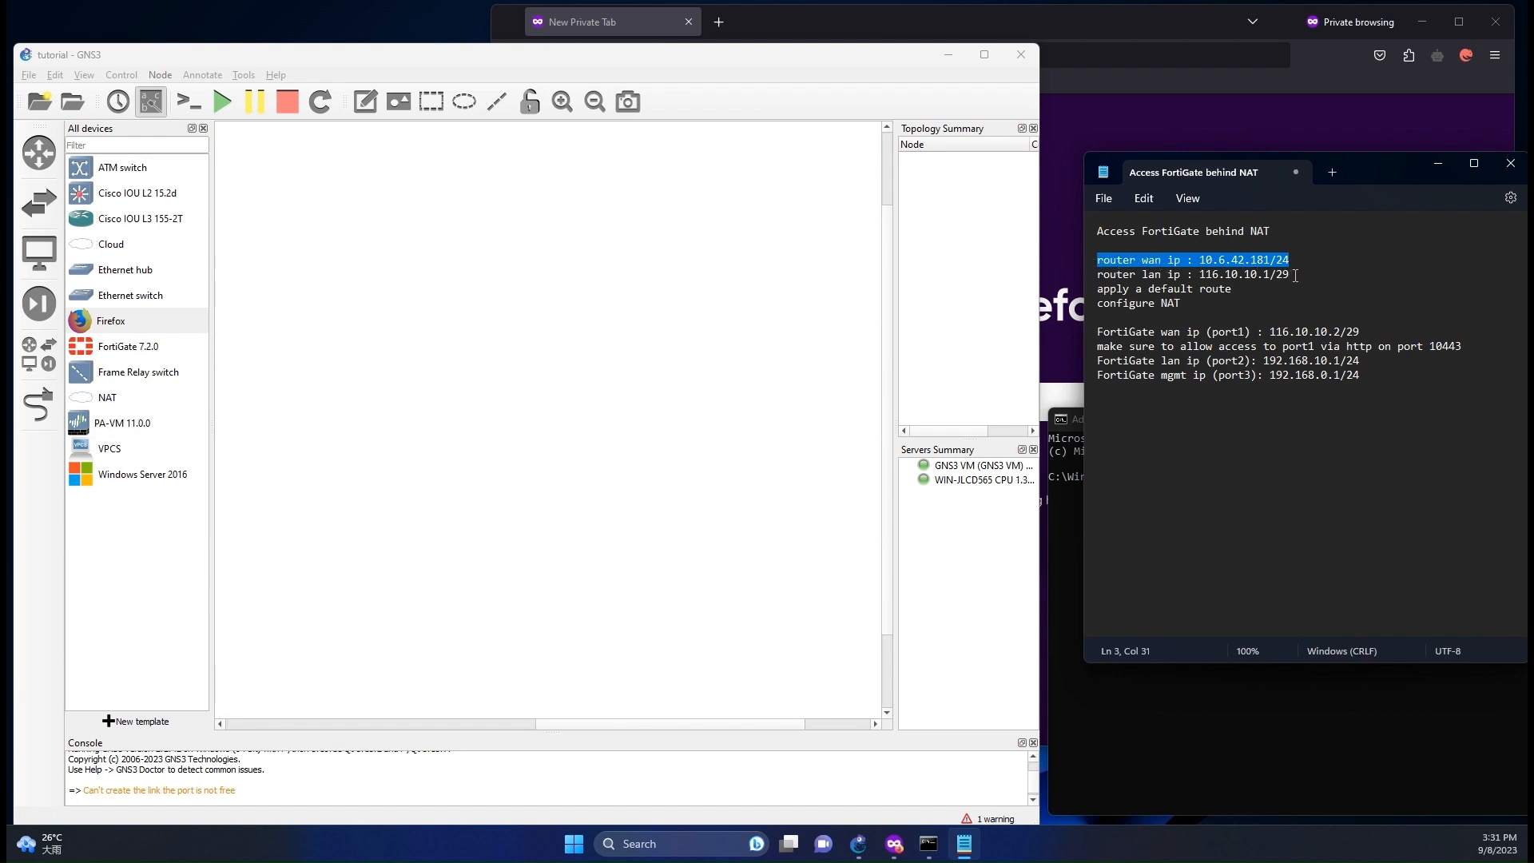
left_click_drag(1296, 275, 1162, 300)
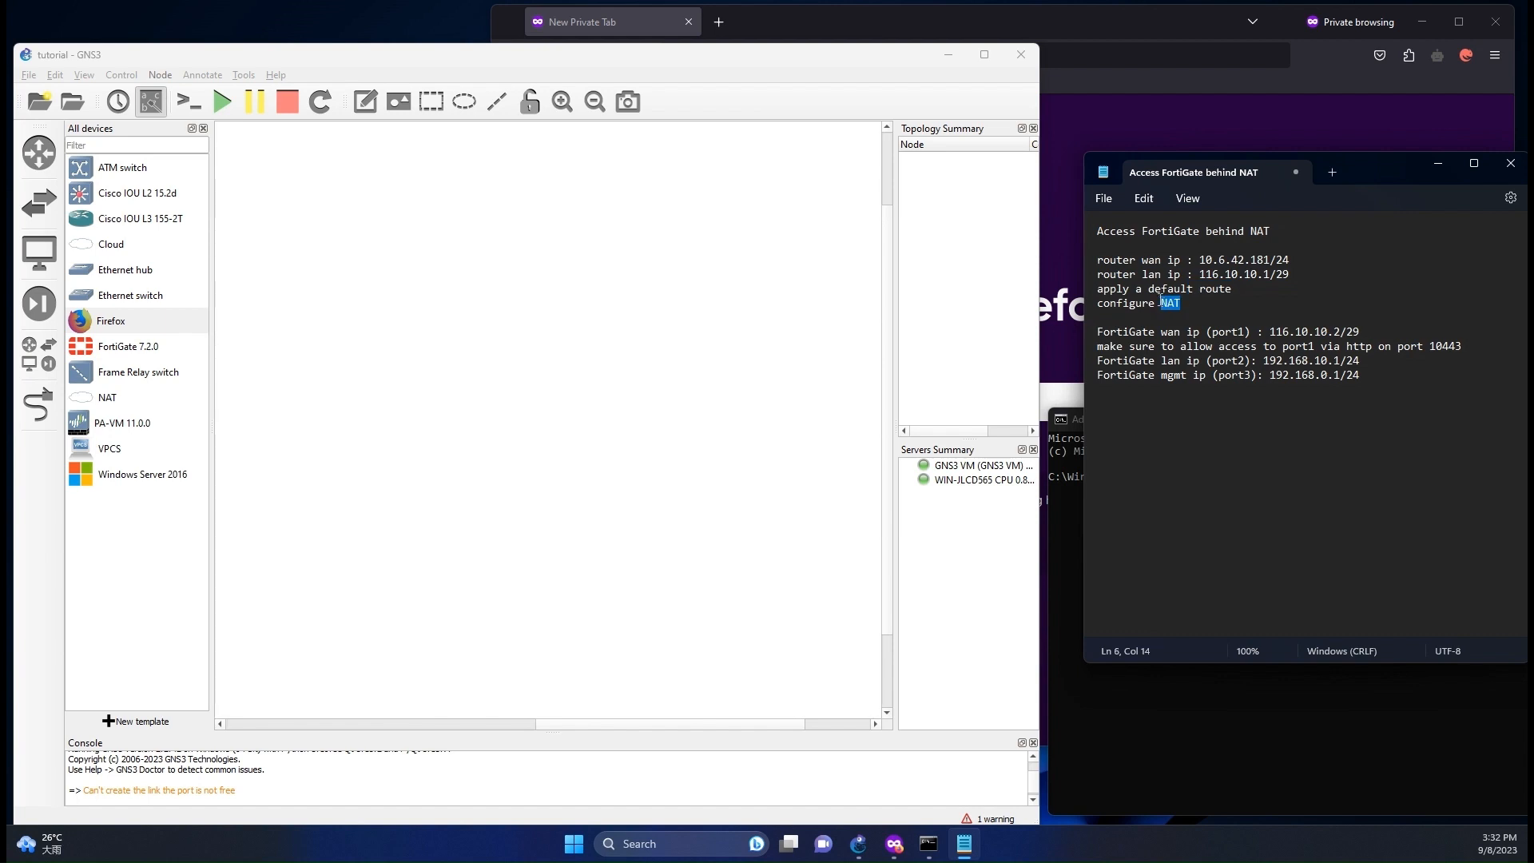
left_click_drag(1202, 234, 1225, 235)
left_click_drag(1368, 331, 1138, 331)
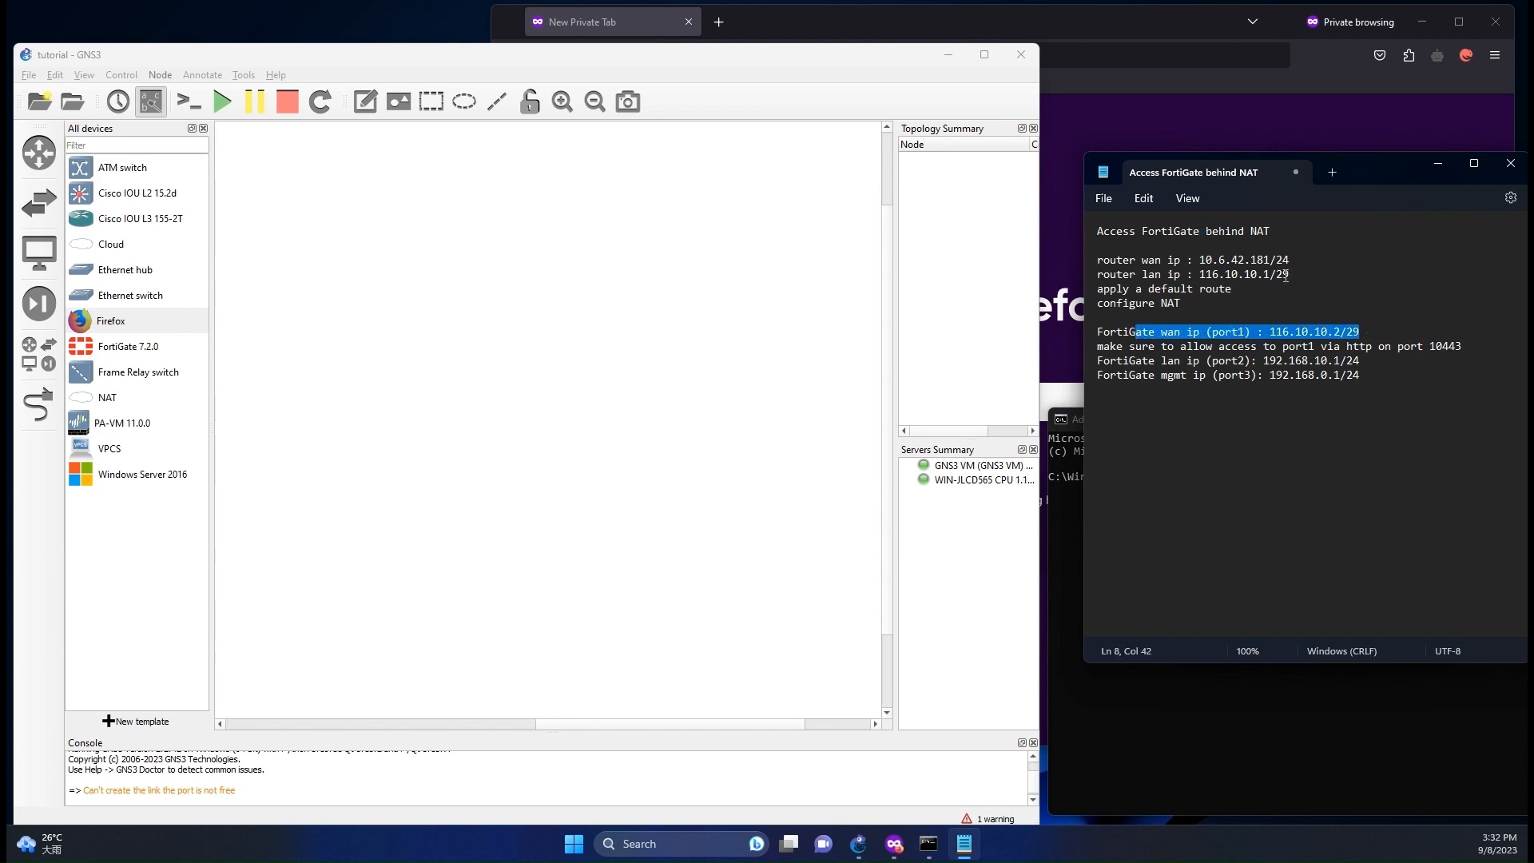
left_click_drag(1286, 275, 1252, 276)
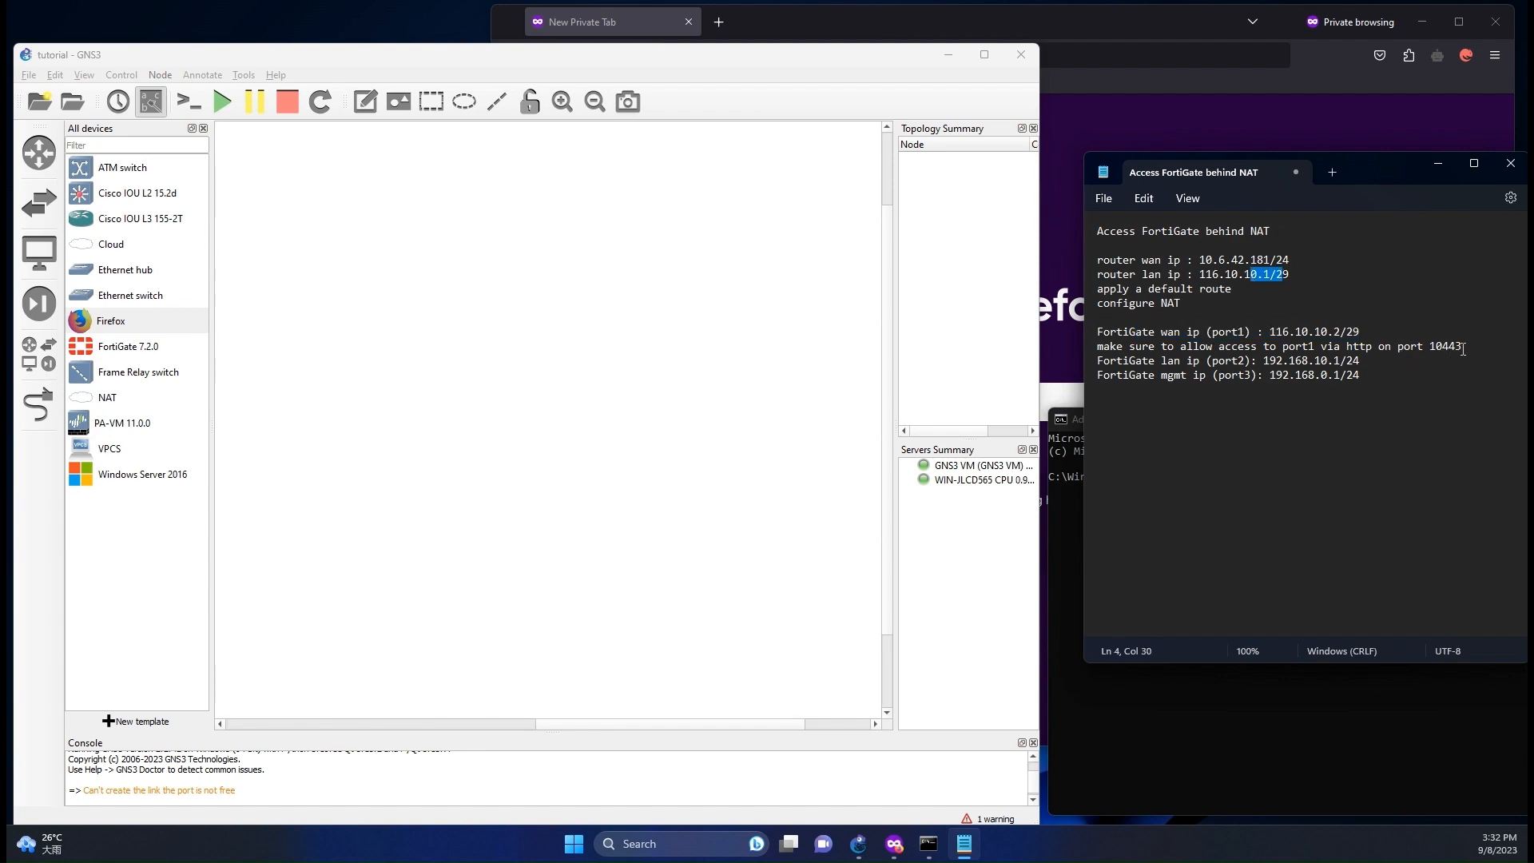
Step: Highlight the HTTP port 10443 note and the FortiGate port2 and port3 addresses, then switch to GNS3
left_click_drag(1464, 348, 1104, 351)
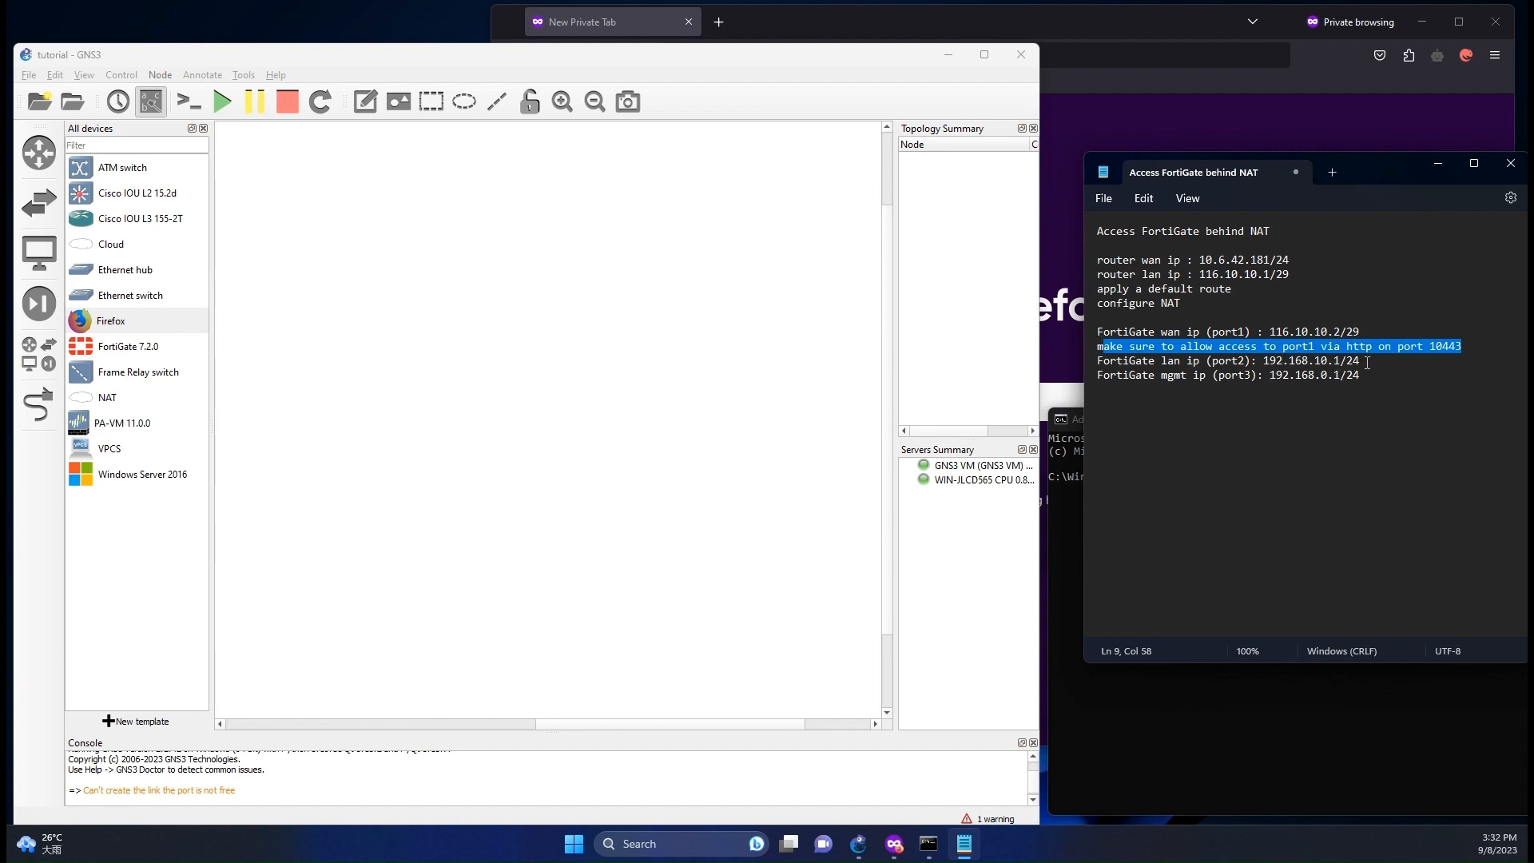
left_click_drag(1365, 362, 1096, 362)
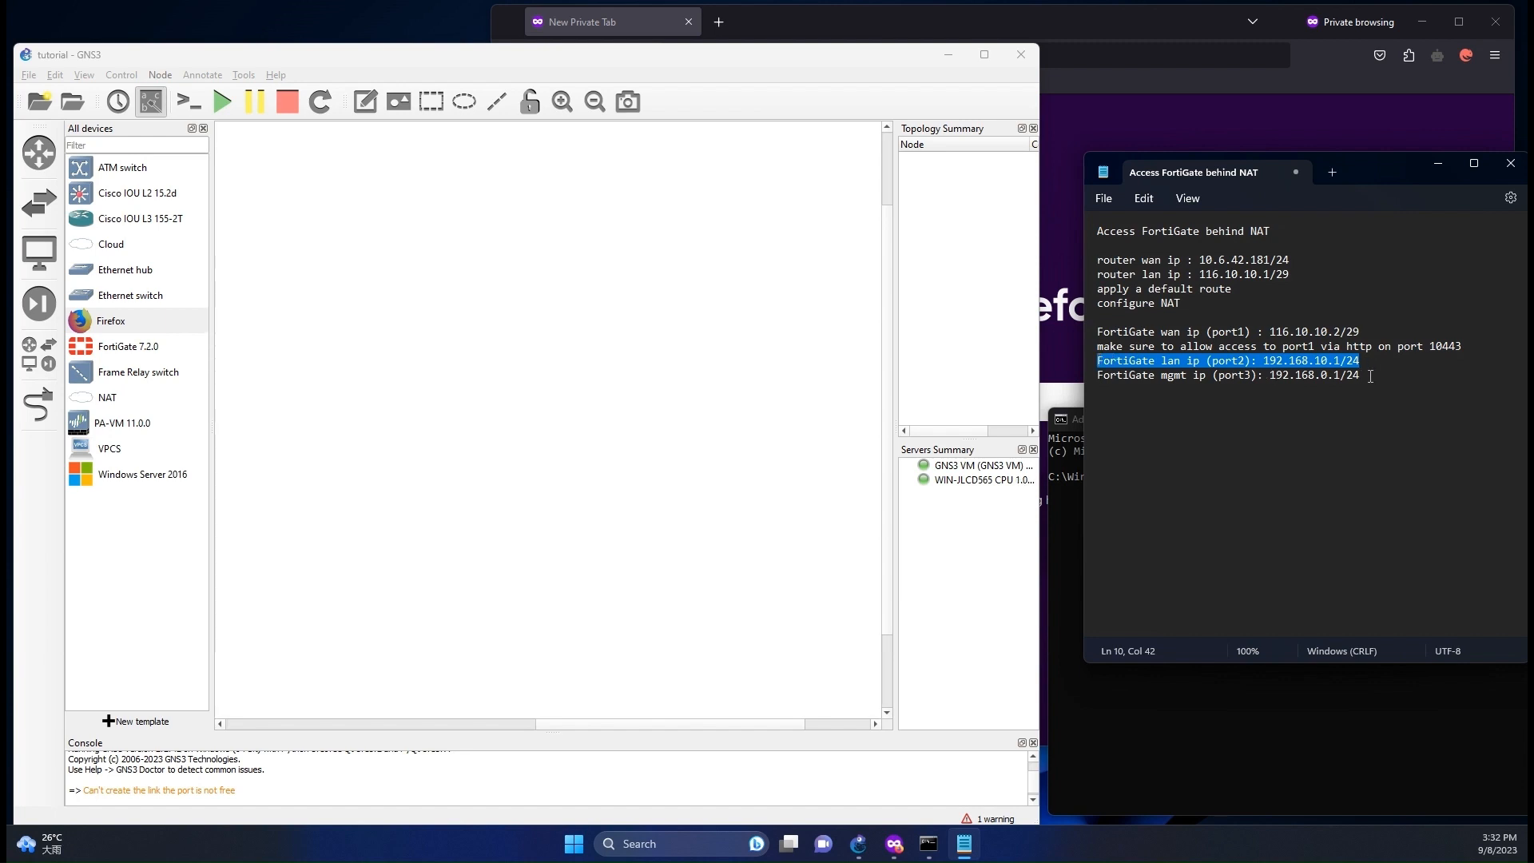
left_click_drag(1365, 377, 1117, 374)
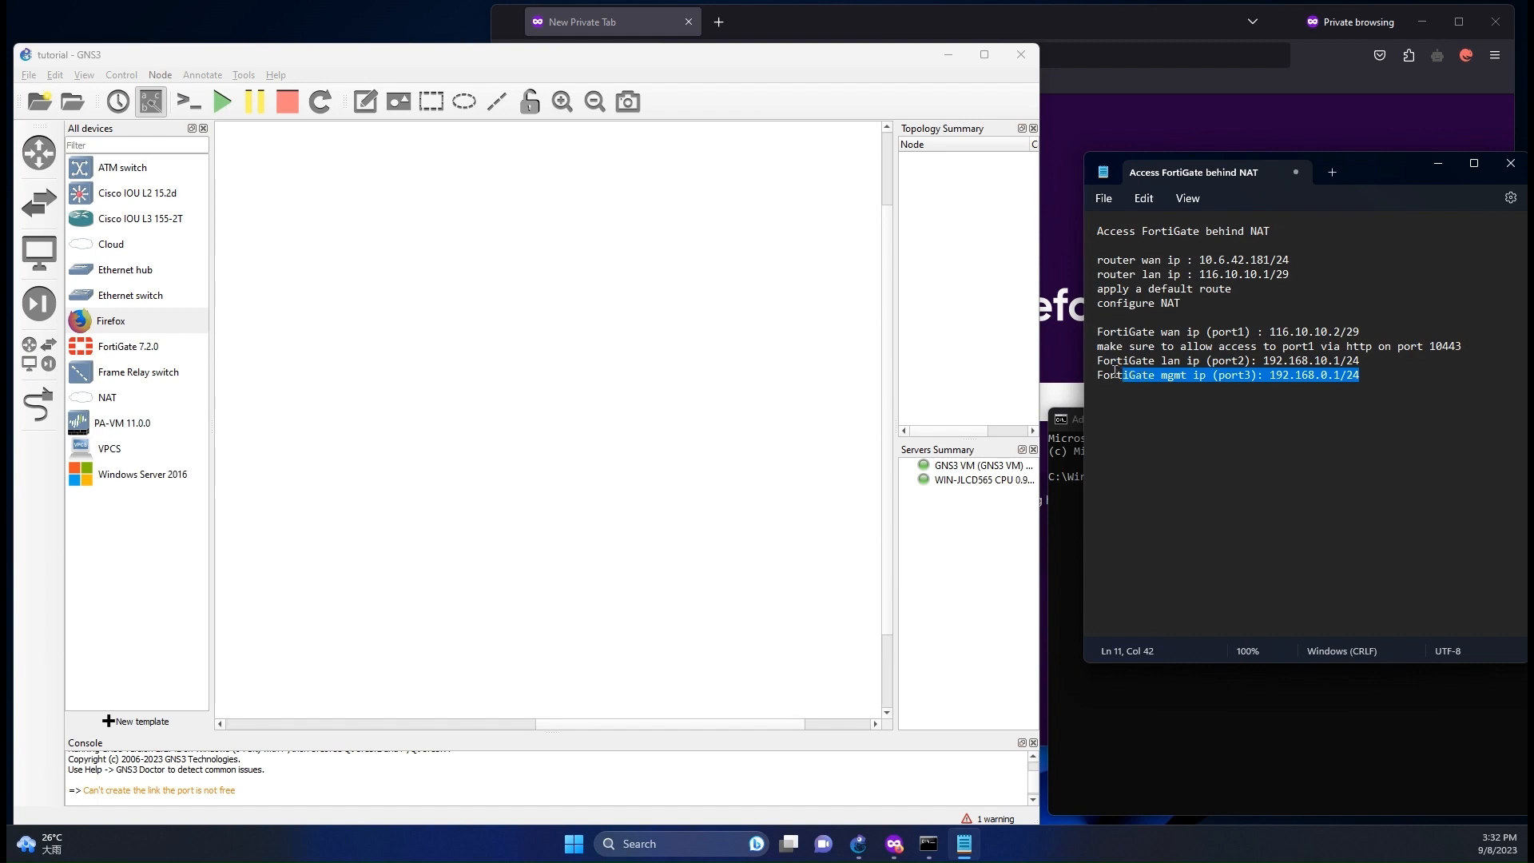
left_click(560, 487)
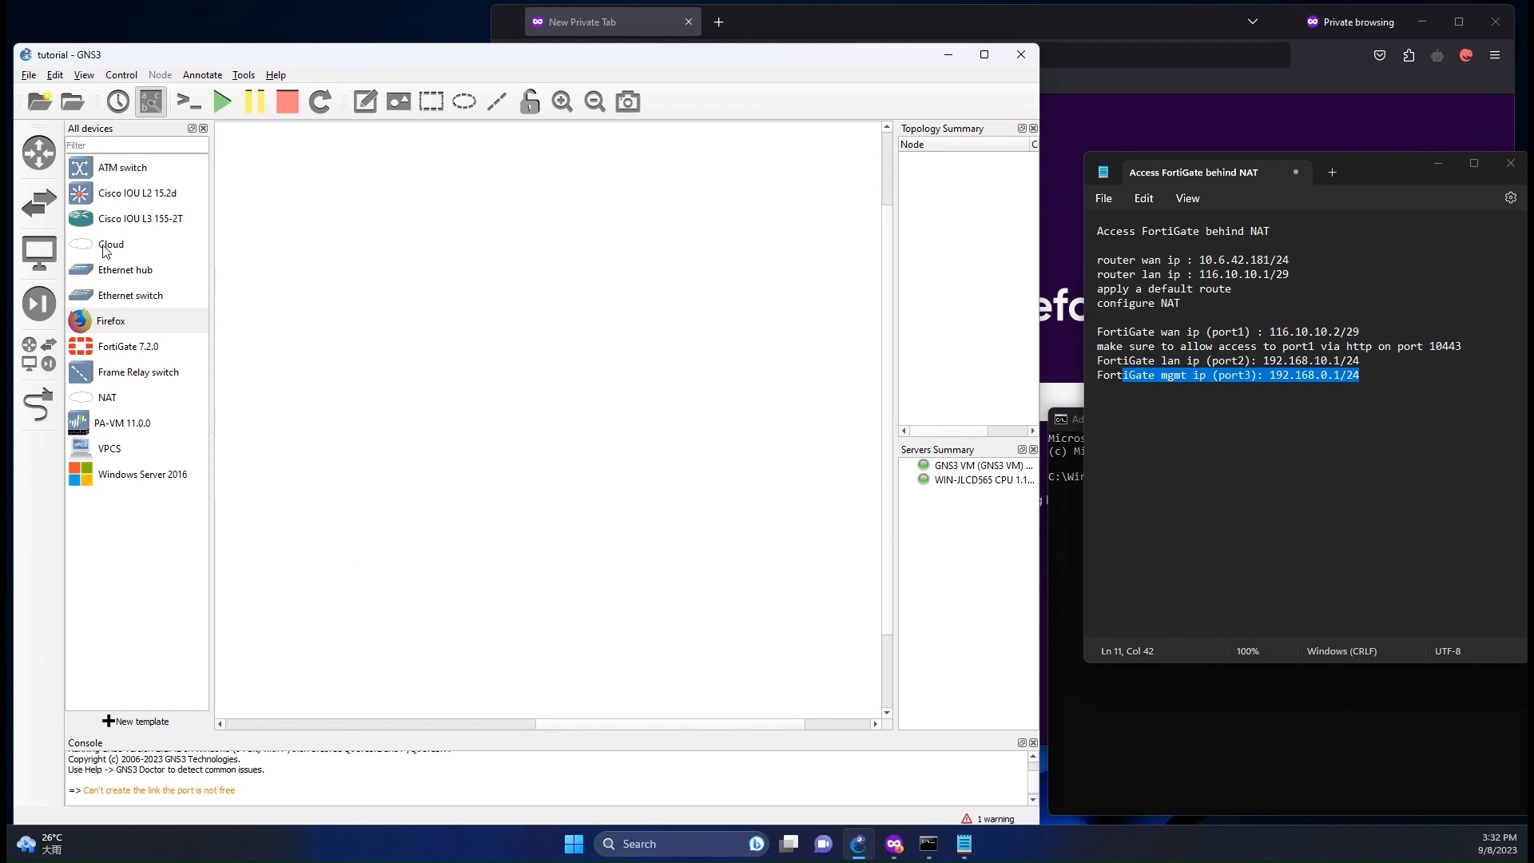
Step: Add a cloud node on the GNS3 VM server and name it ISP
left_click_drag(103, 246, 501, 194)
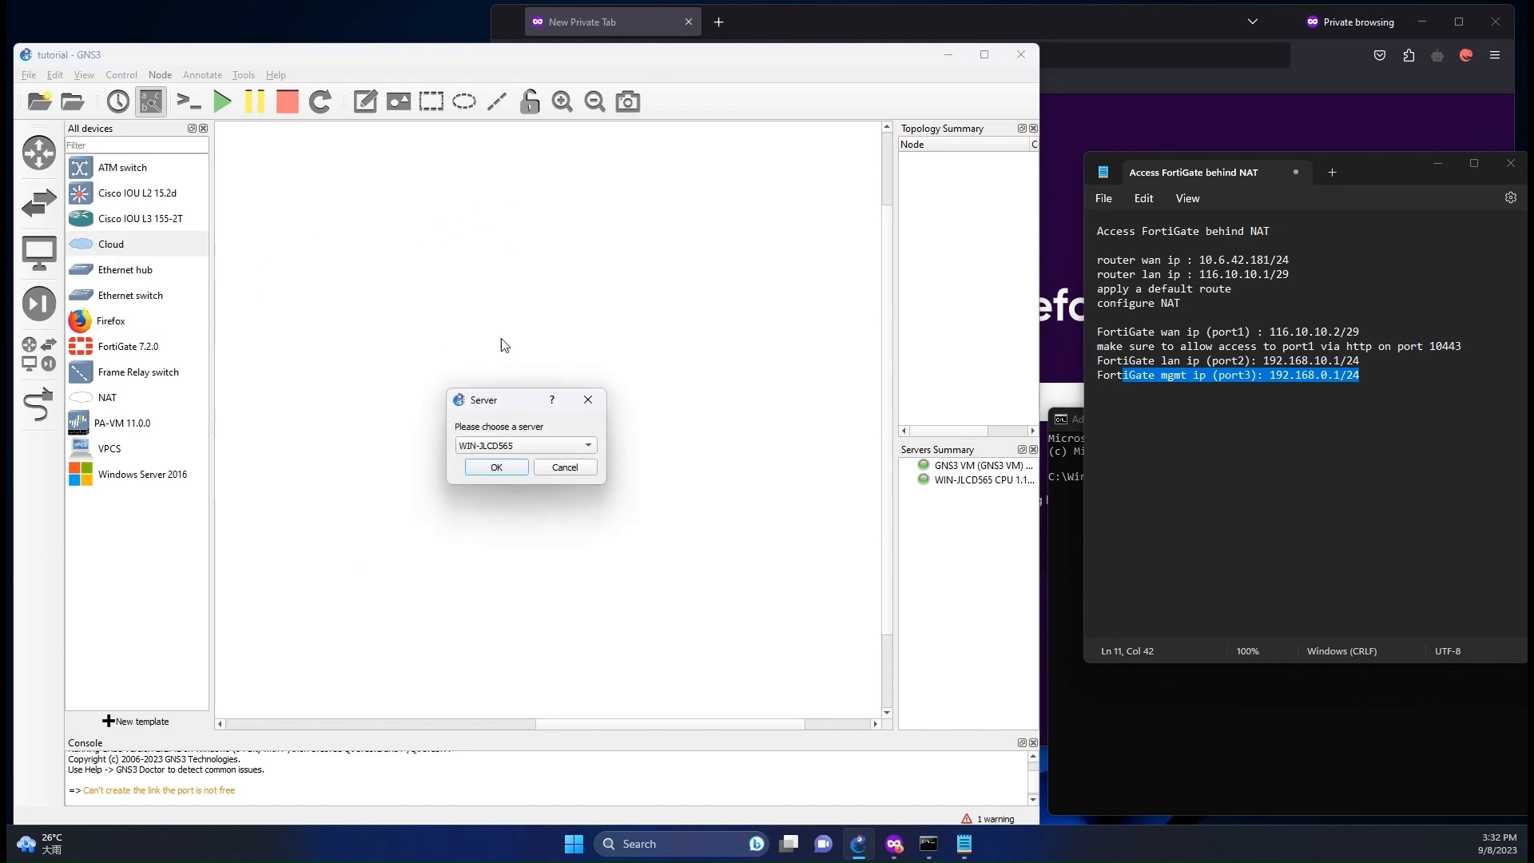
left_click(507, 448)
left_click(505, 461)
left_click(496, 467)
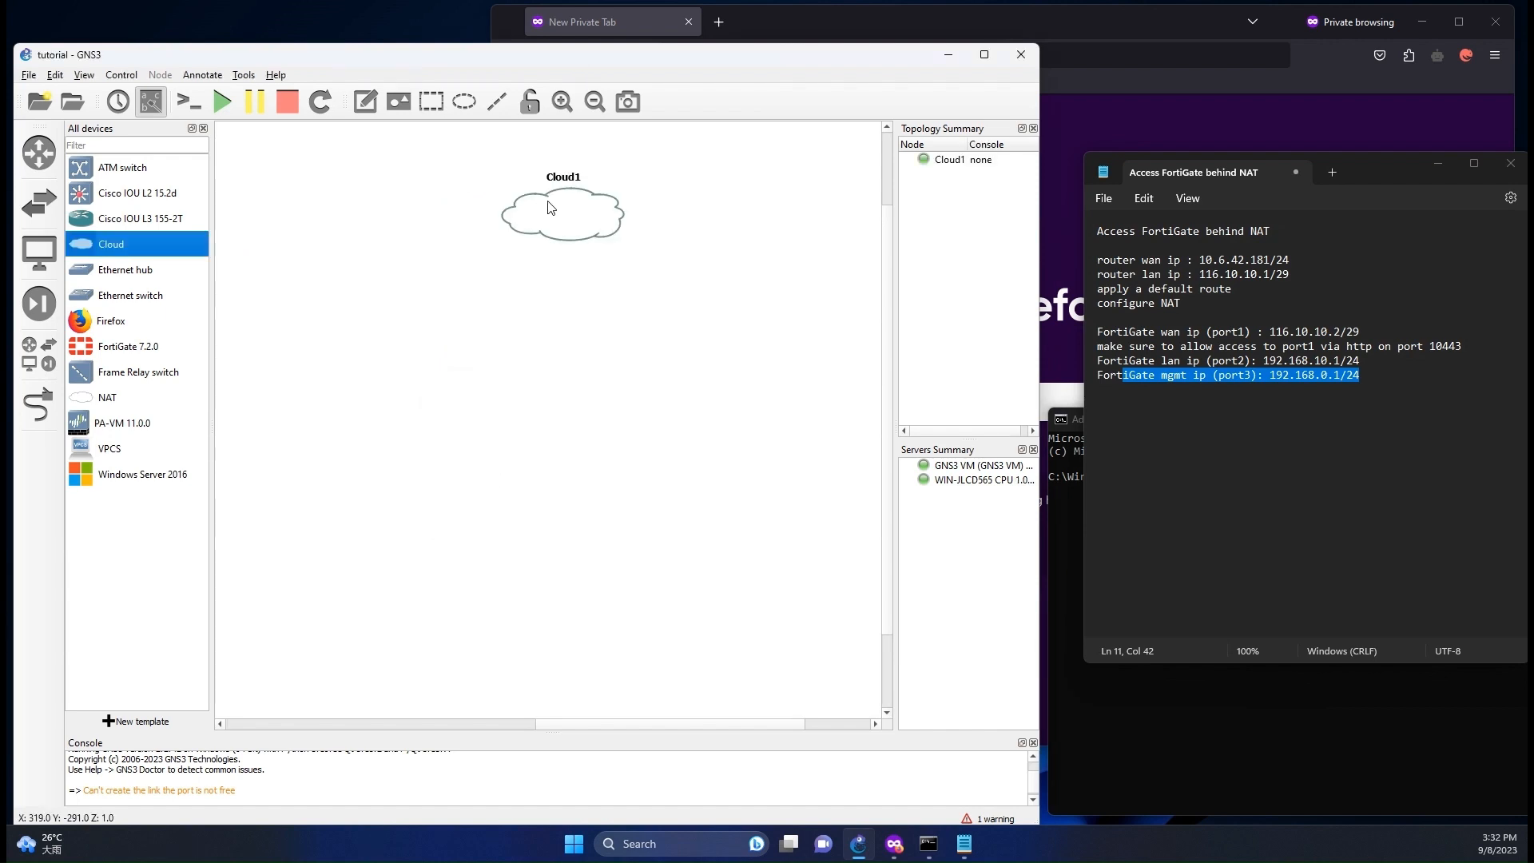
double_click(510, 158)
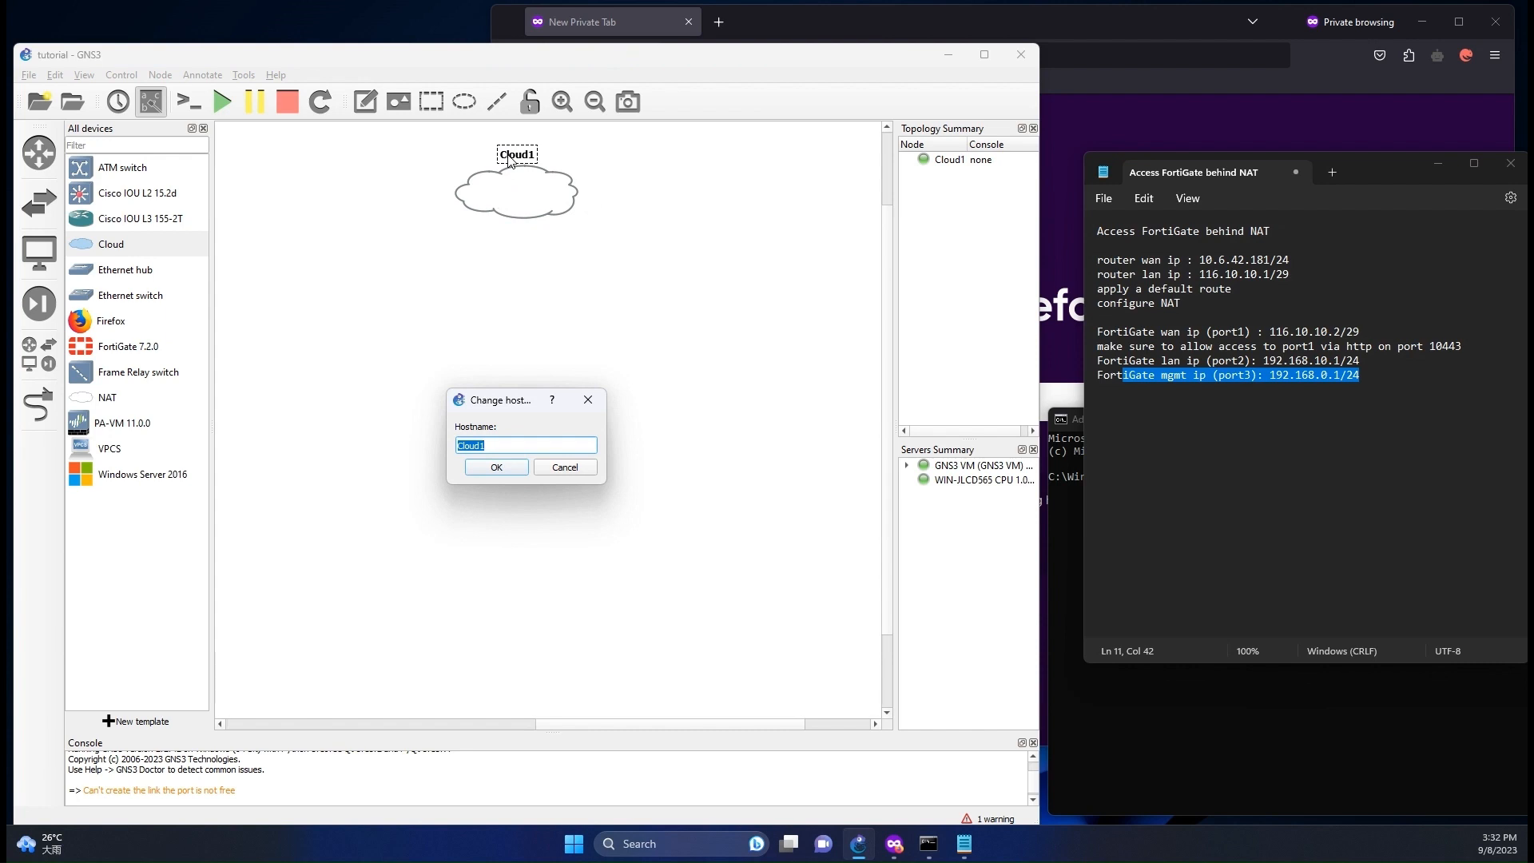
type("ISP")
key("Return")
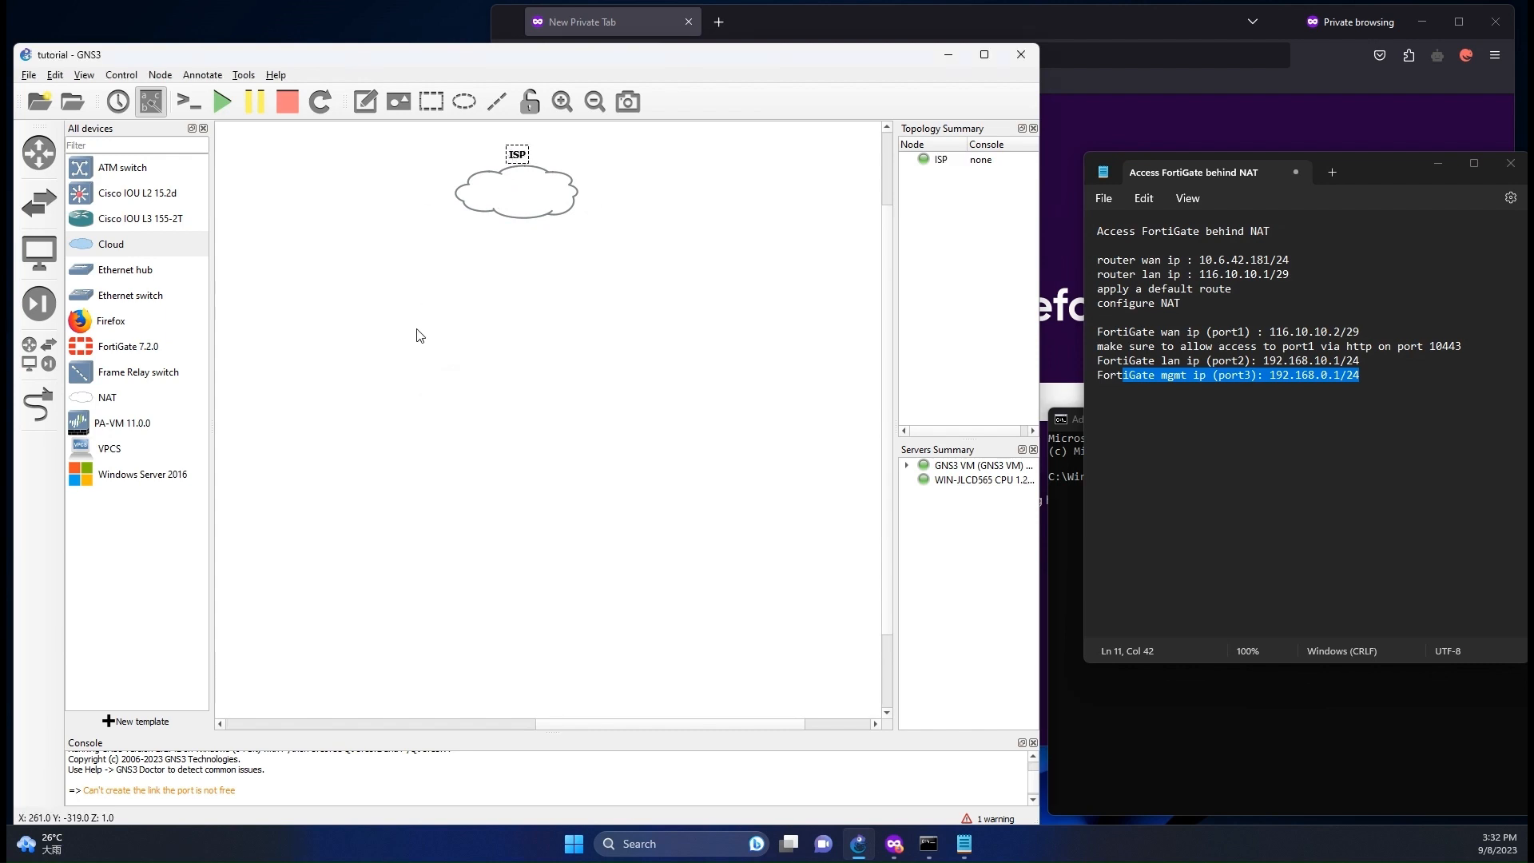
Step: Place a Cisco IOU L3 155-2T router below the cloud and rename the cloud INTERNET
left_click(94, 226)
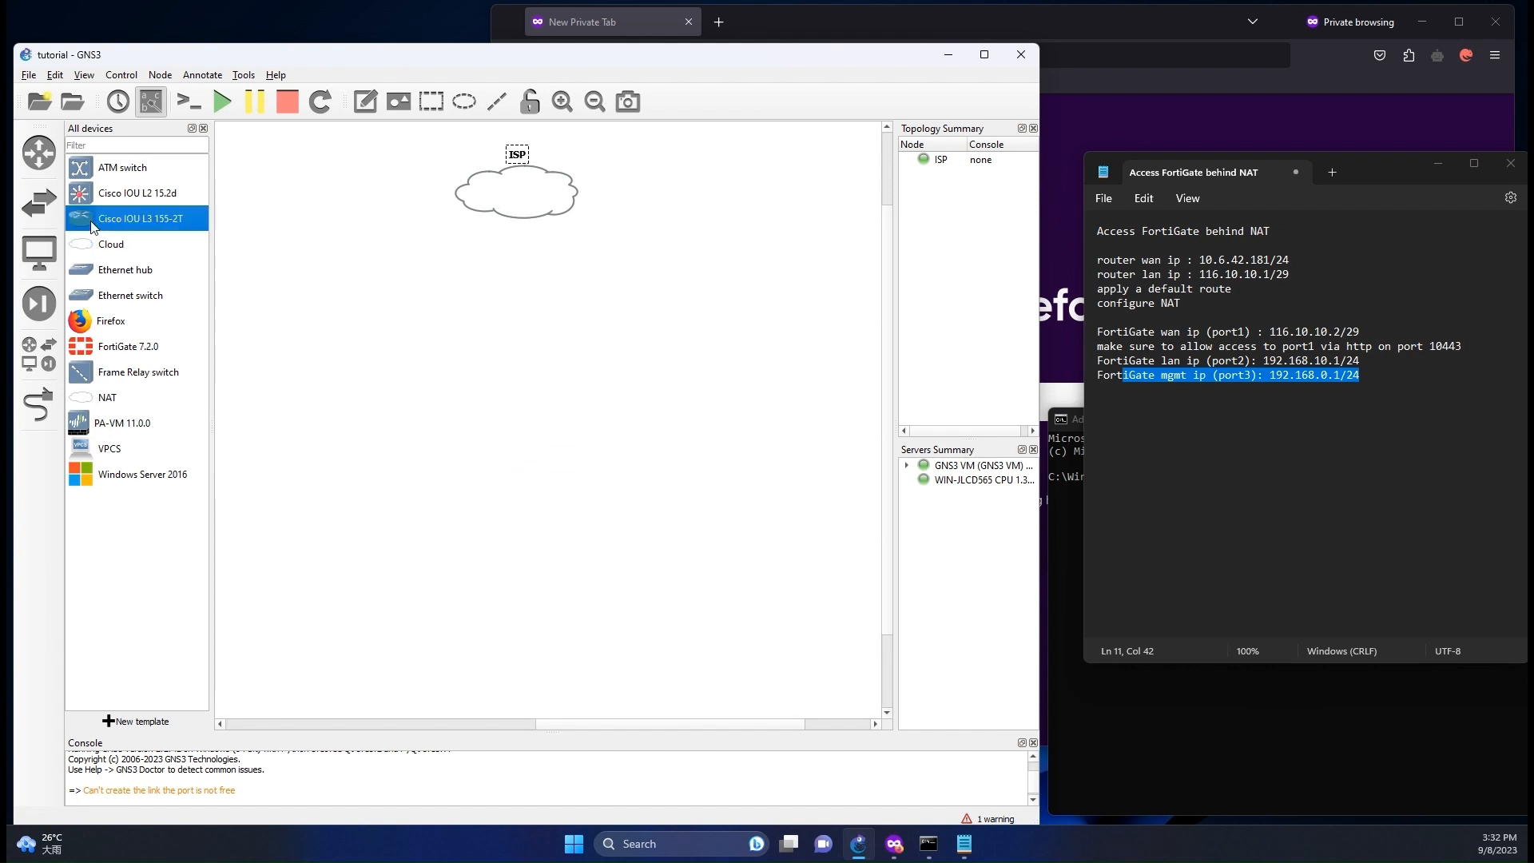
left_click_drag(93, 225, 523, 296)
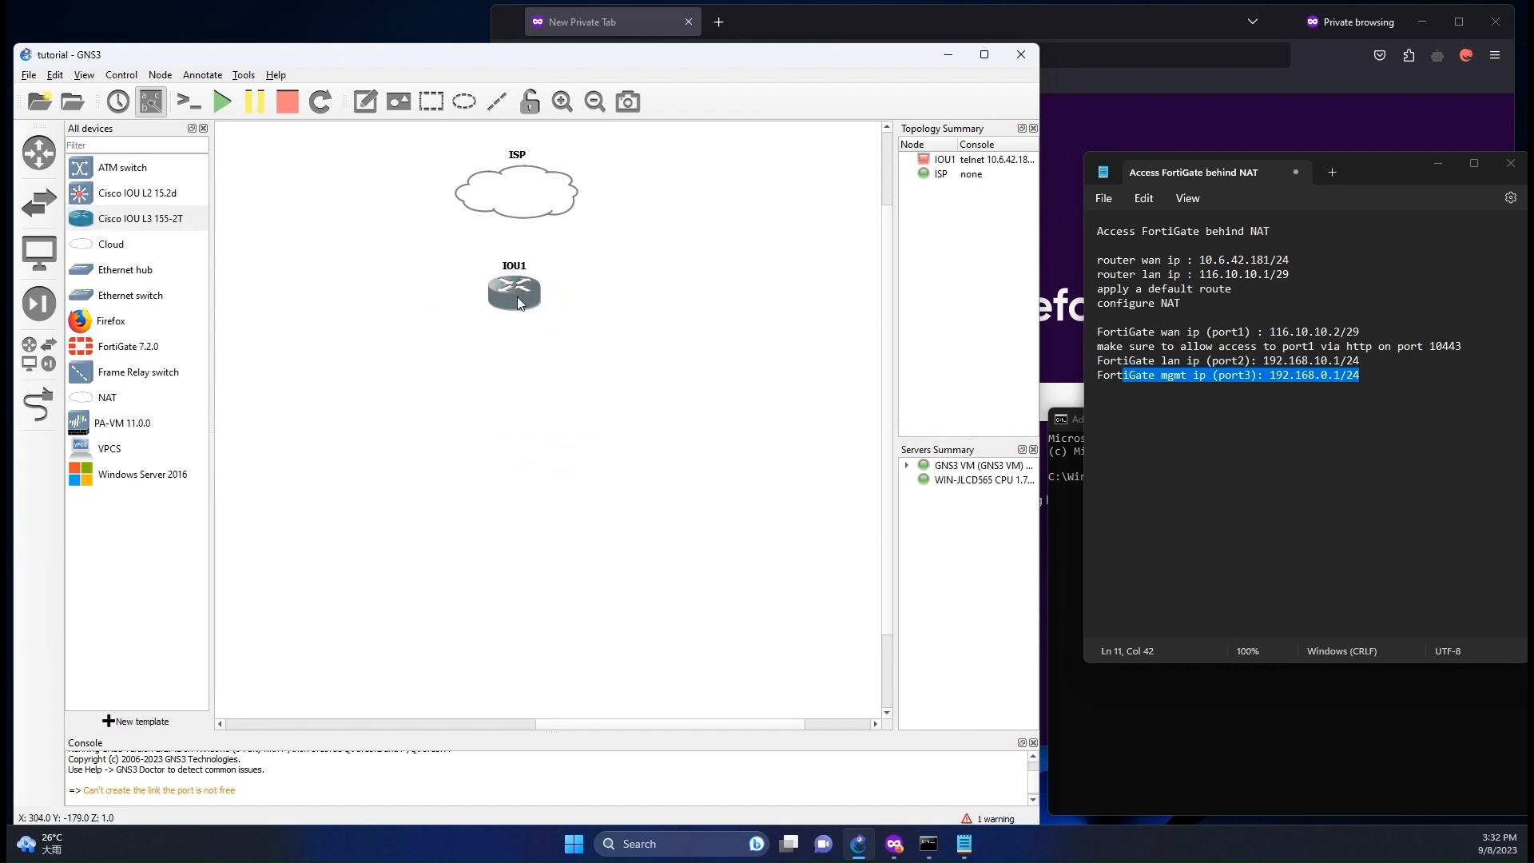
double_click(517, 154)
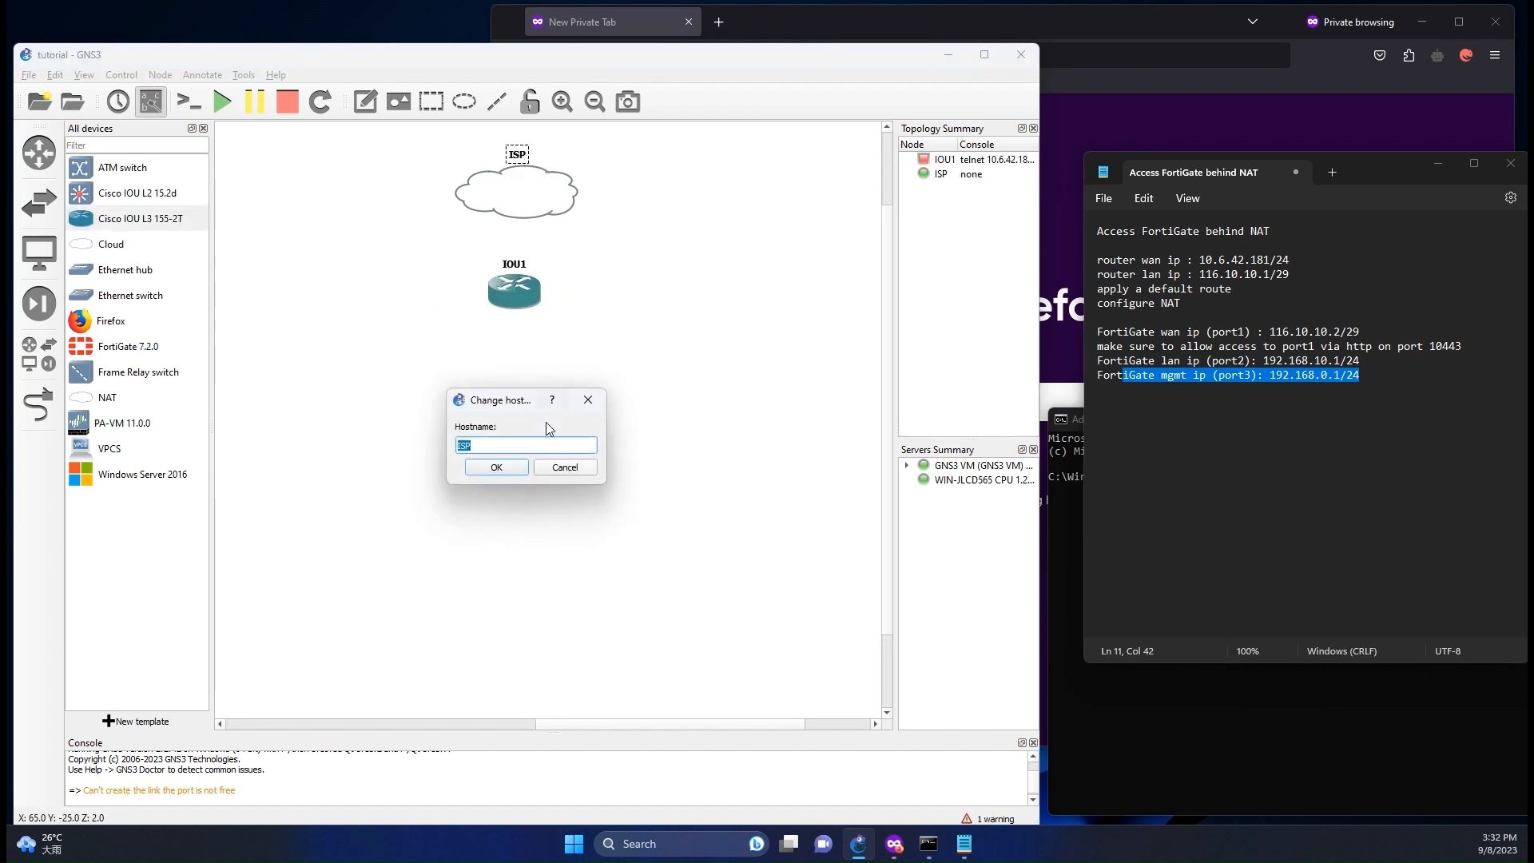
type("INTERN")
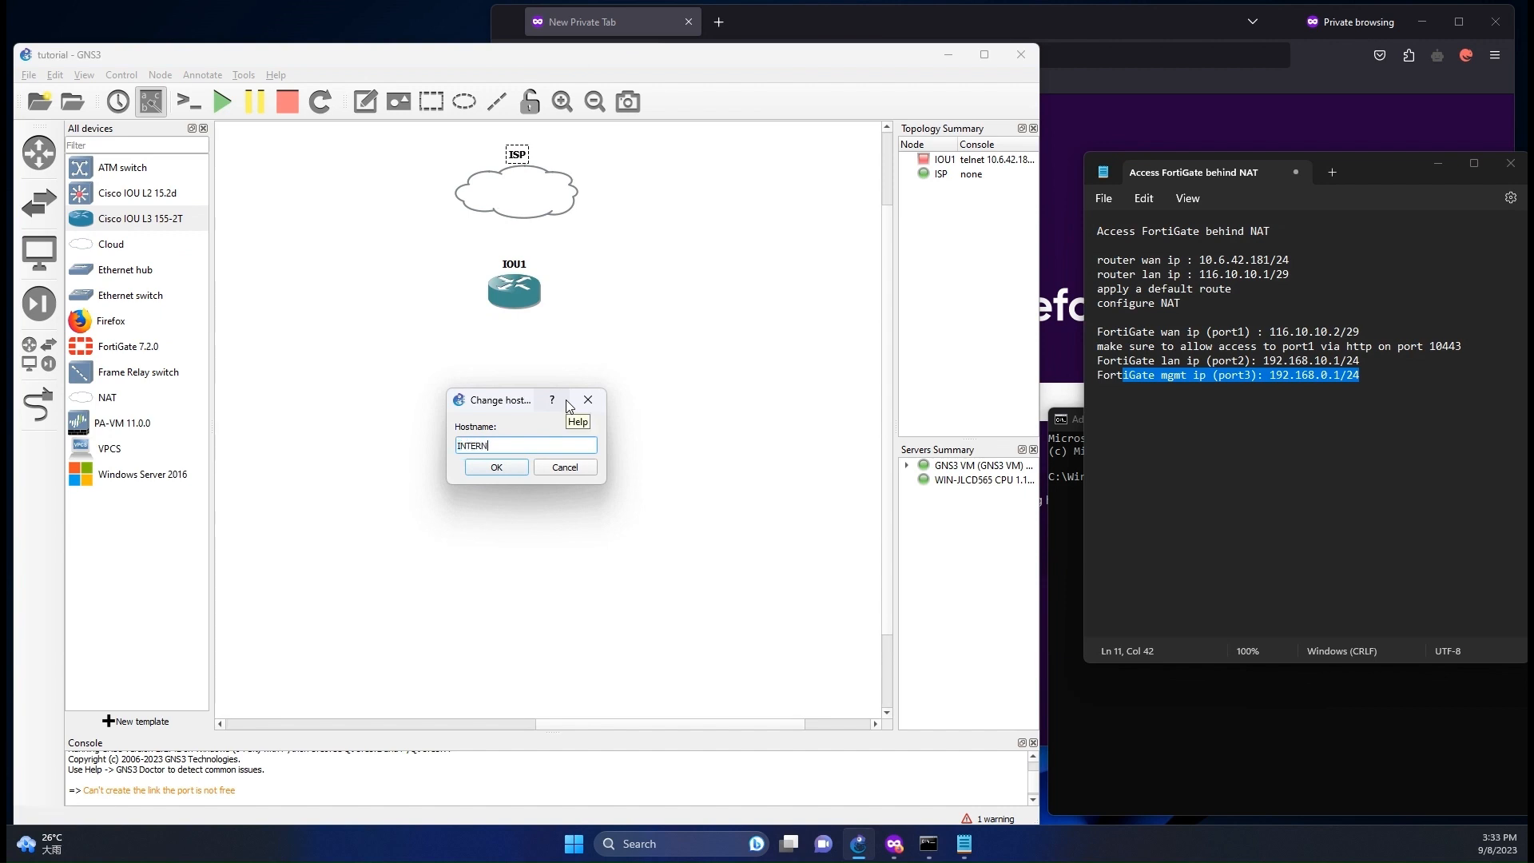
type("ET")
left_click(493, 468)
Step: Try naming the router 'ISP MODEM' and dismiss the invalid-name error
double_click(515, 266)
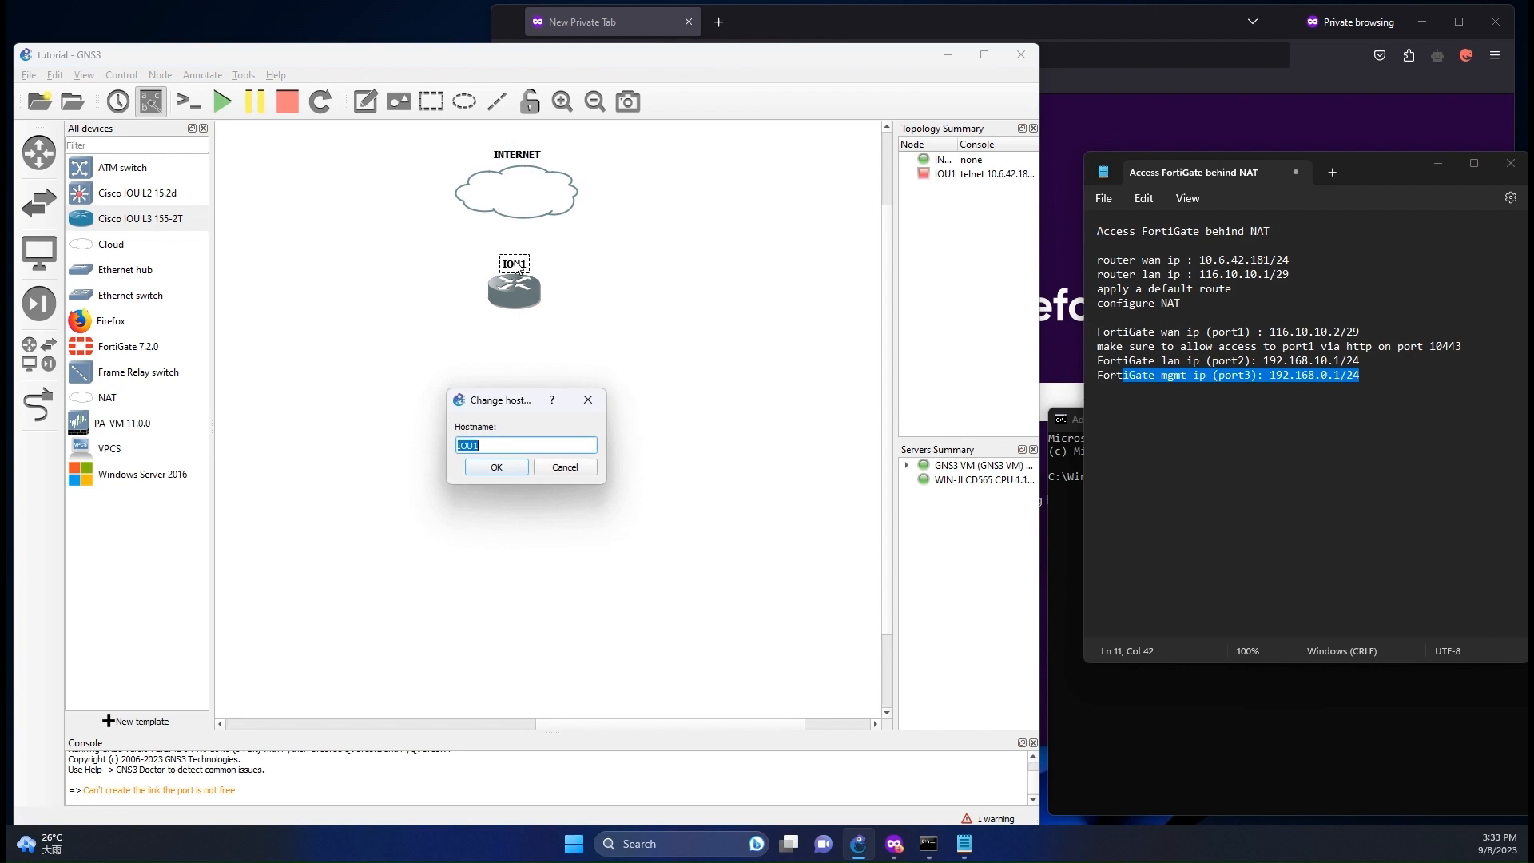
type("ISP MODEM")
key("Return")
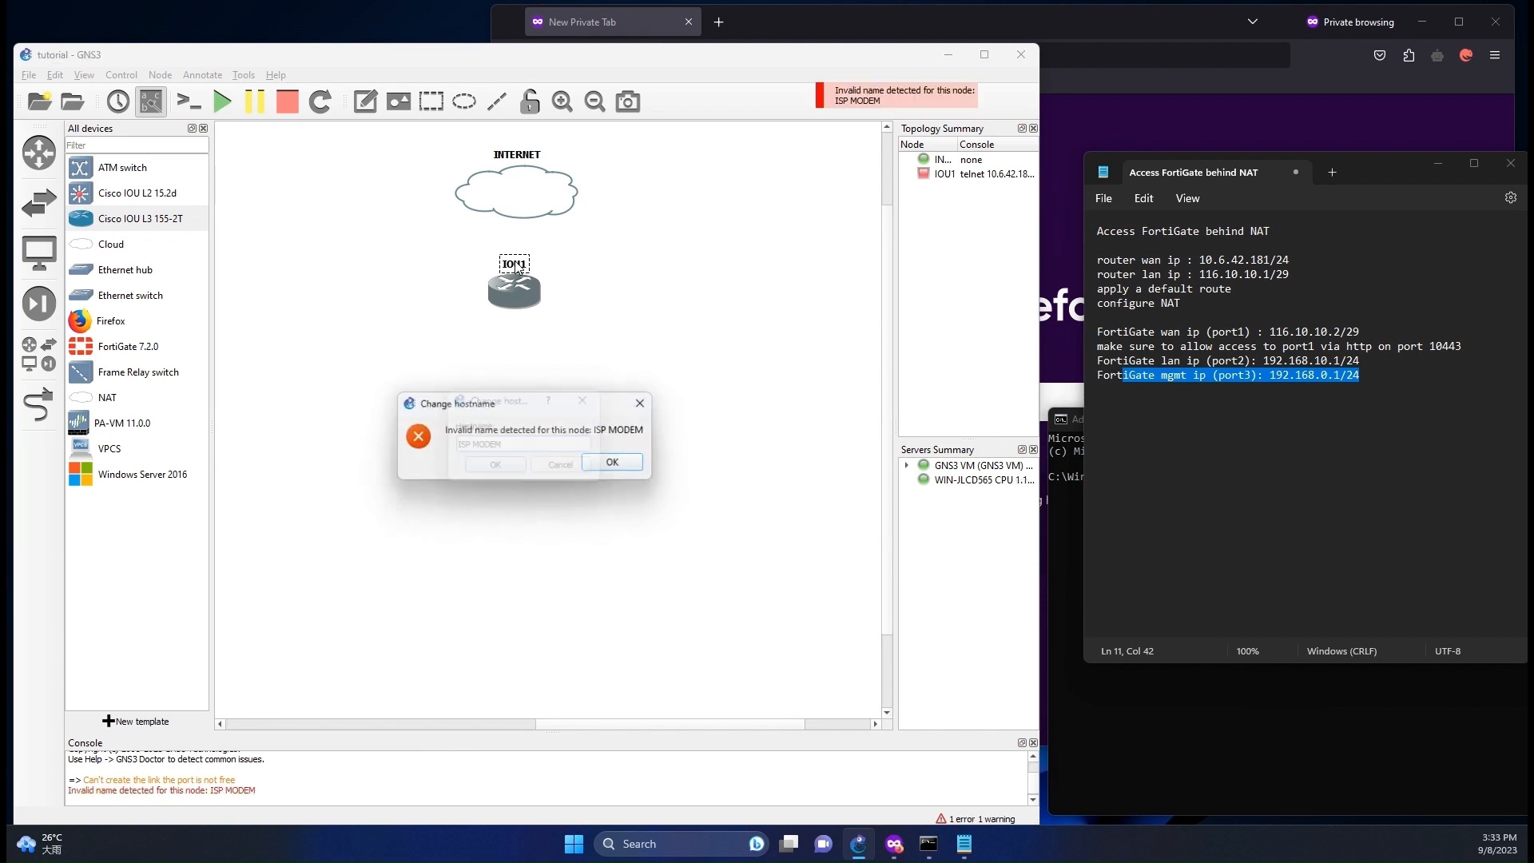
left_click(619, 465)
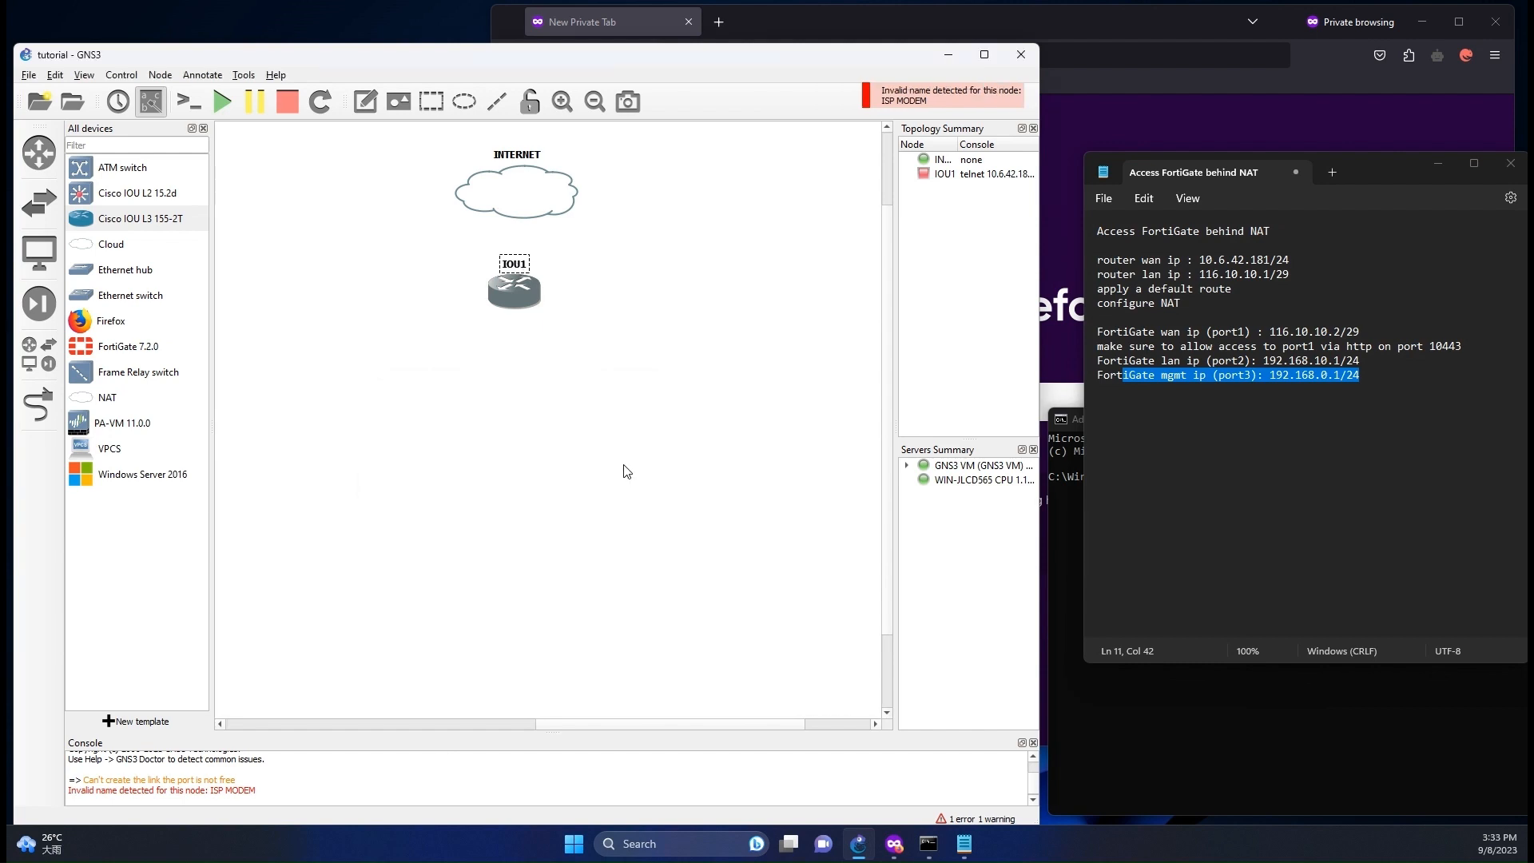
Step: Rename the IOU1 router to ISP after an ISP_MODE attempt
double_click(512, 270)
type("I")
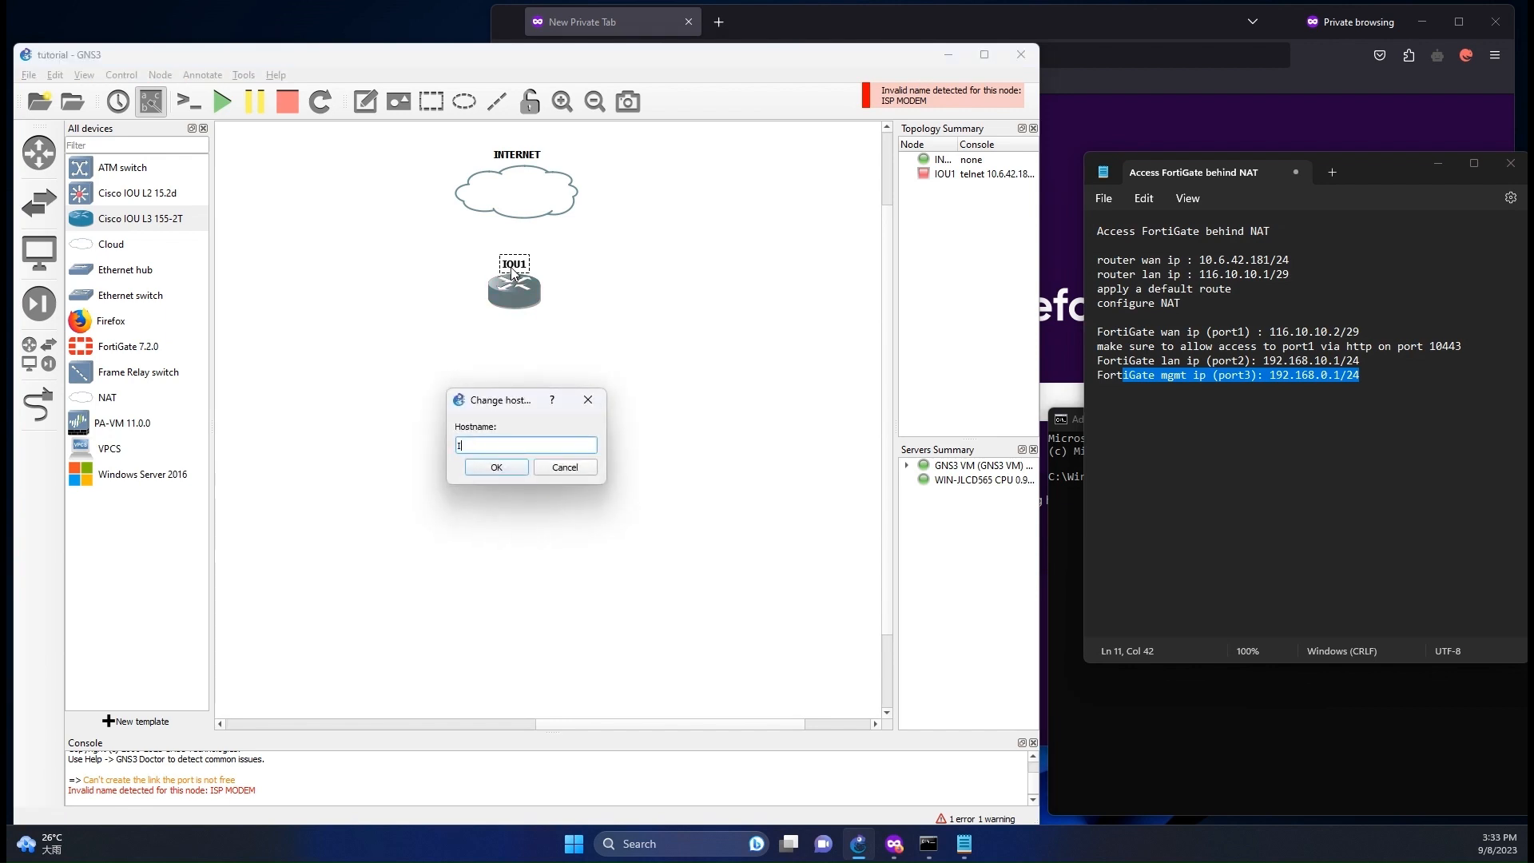
type("SP_MODEM")
key("Return")
key("Return")
double_click(512, 271)
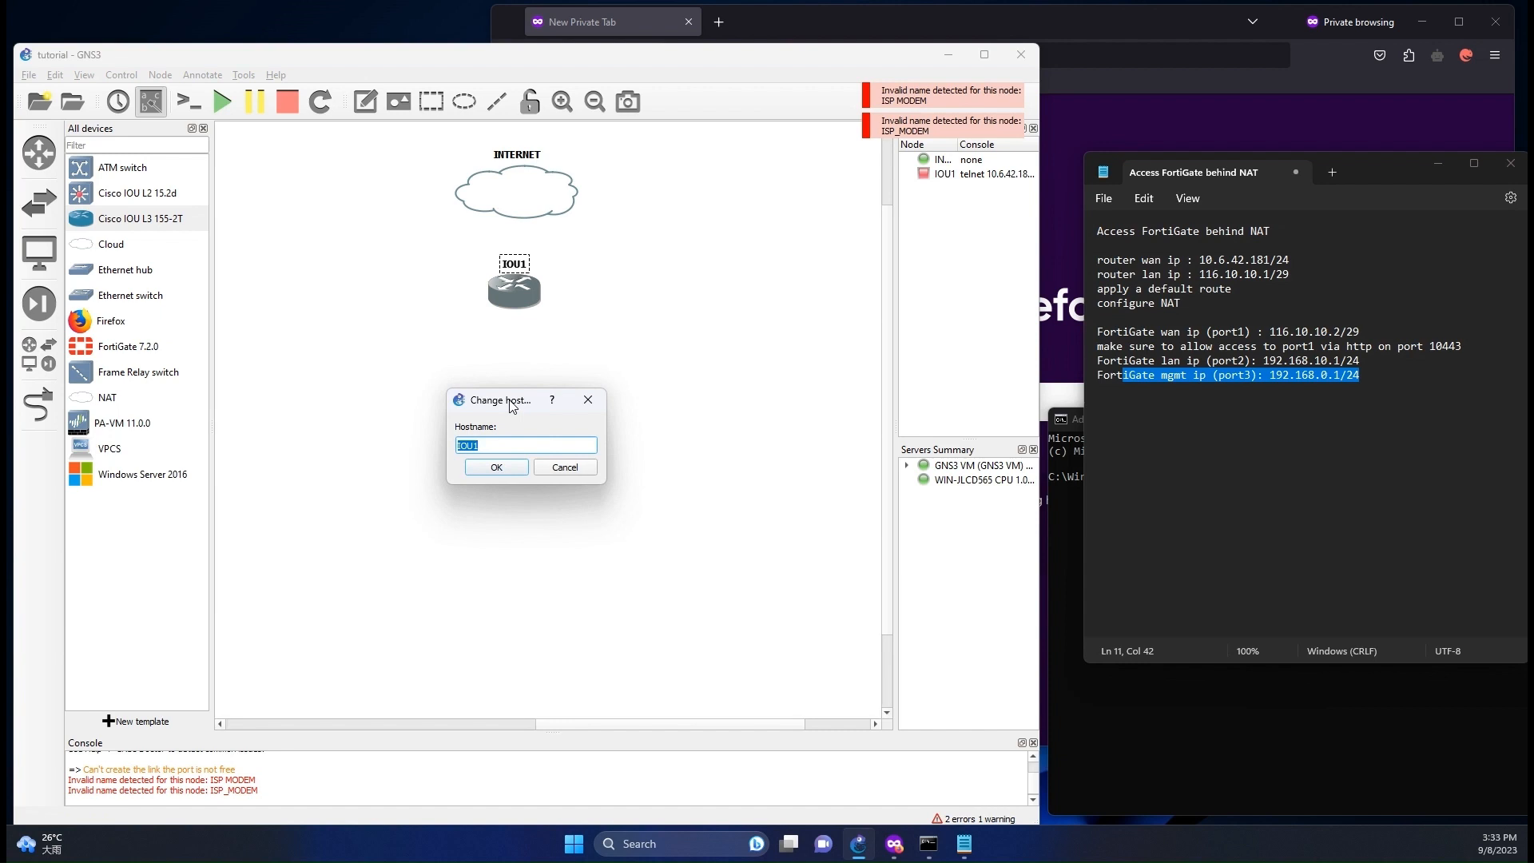
type("ISP")
key("Return")
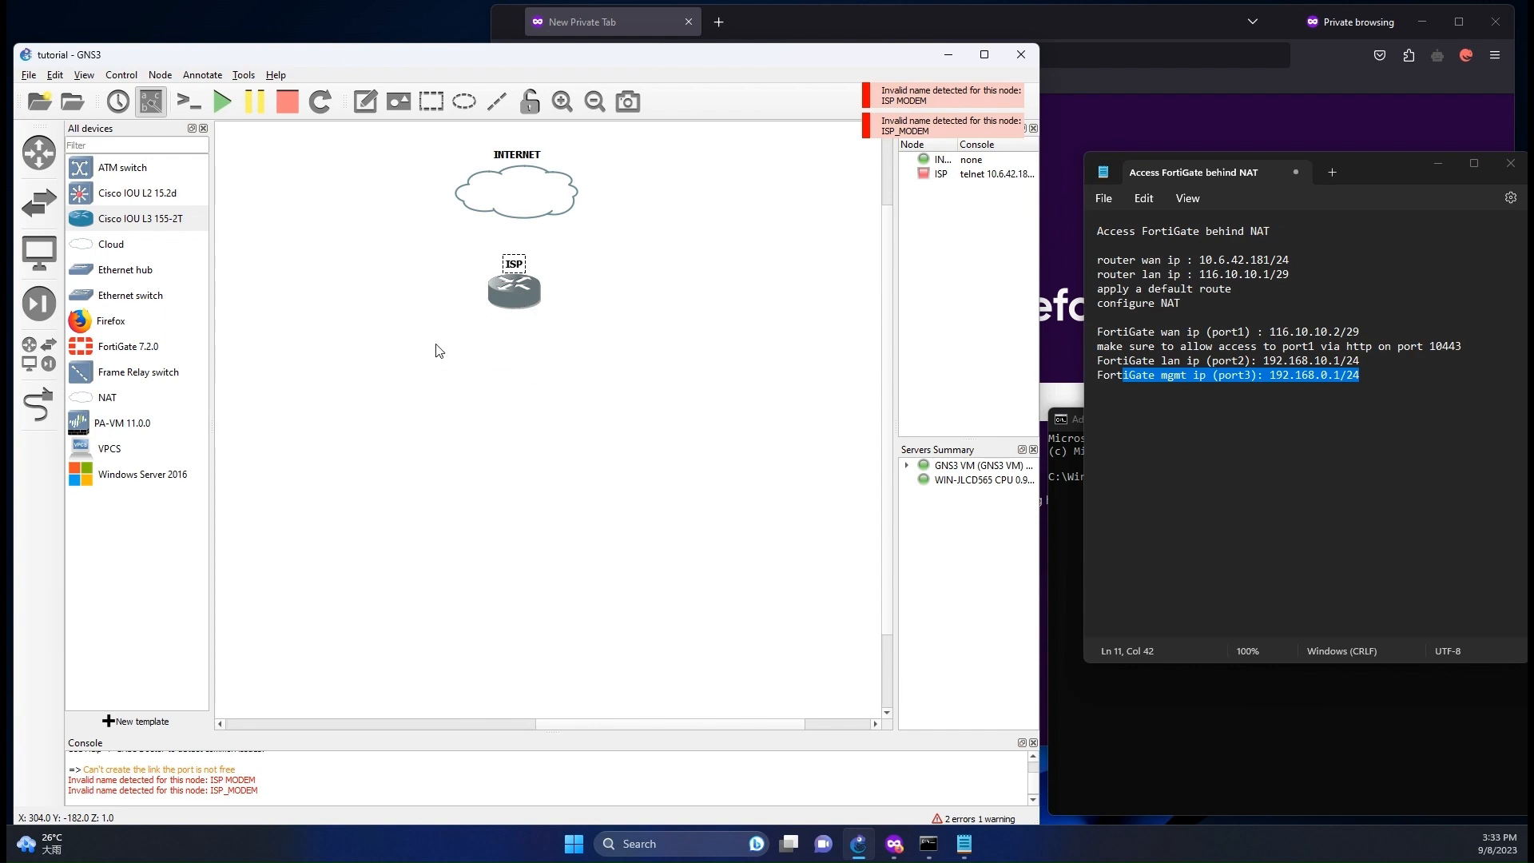
left_click(400, 449)
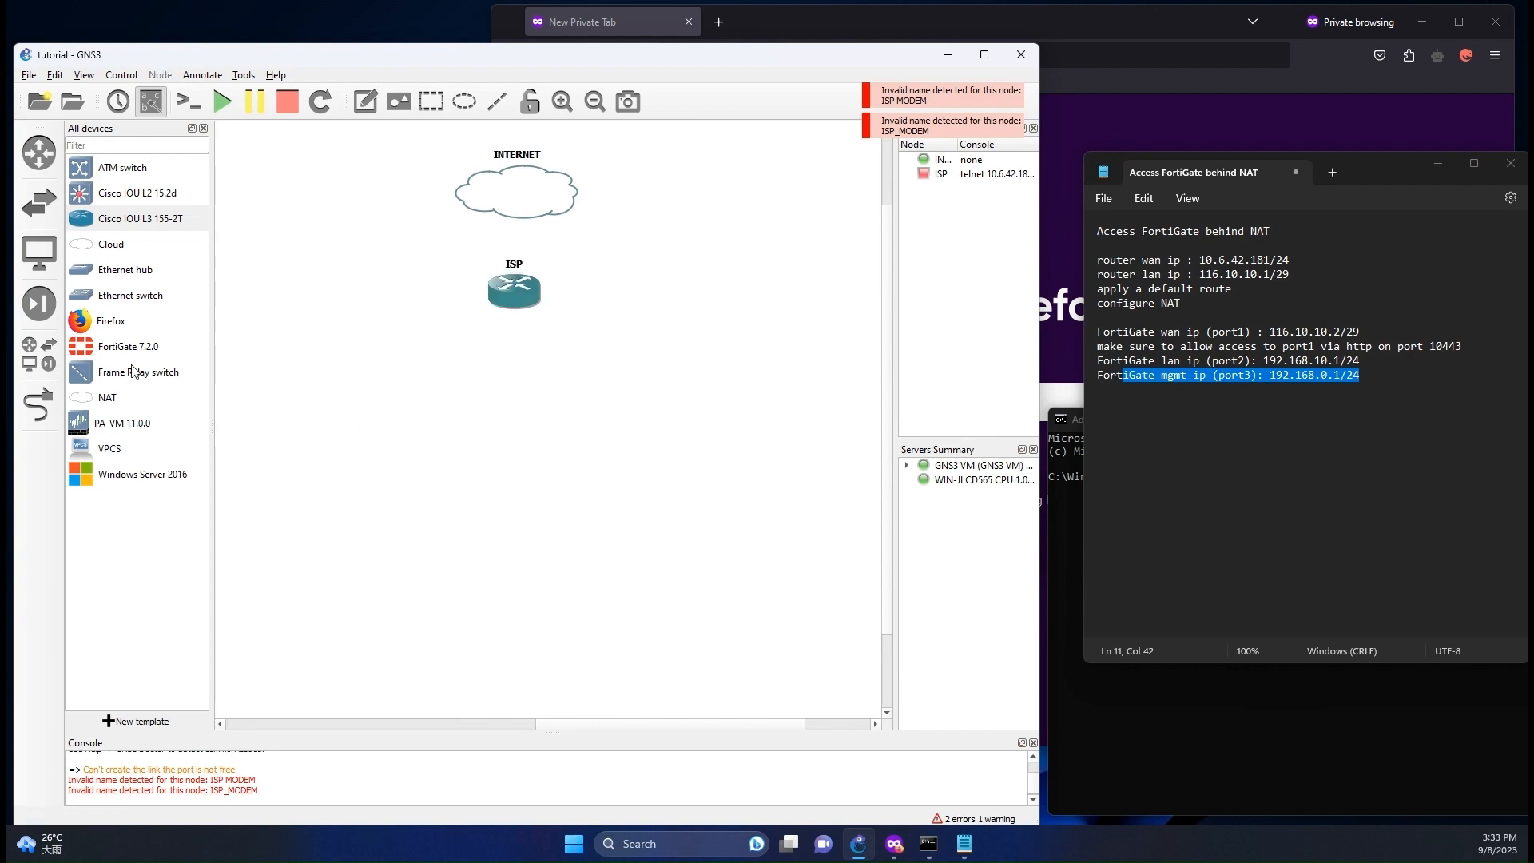
Step: Place a FortiGate 7.2.0 node, a VPCS PC1 on the GNS3 VM server, and a Firefox node
left_click_drag(97, 348, 526, 421)
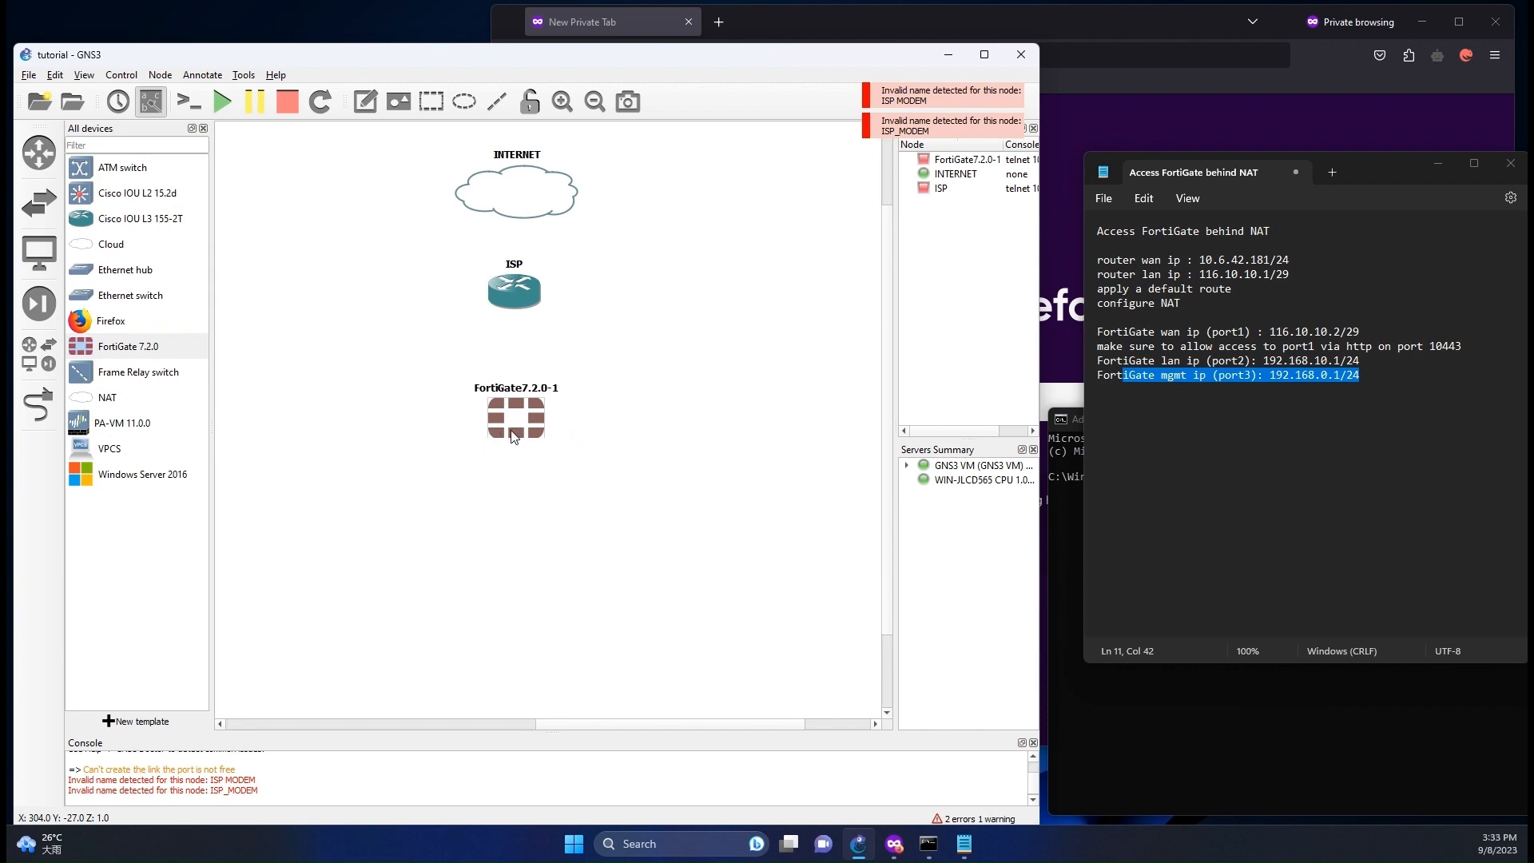
left_click_drag(97, 451, 500, 544)
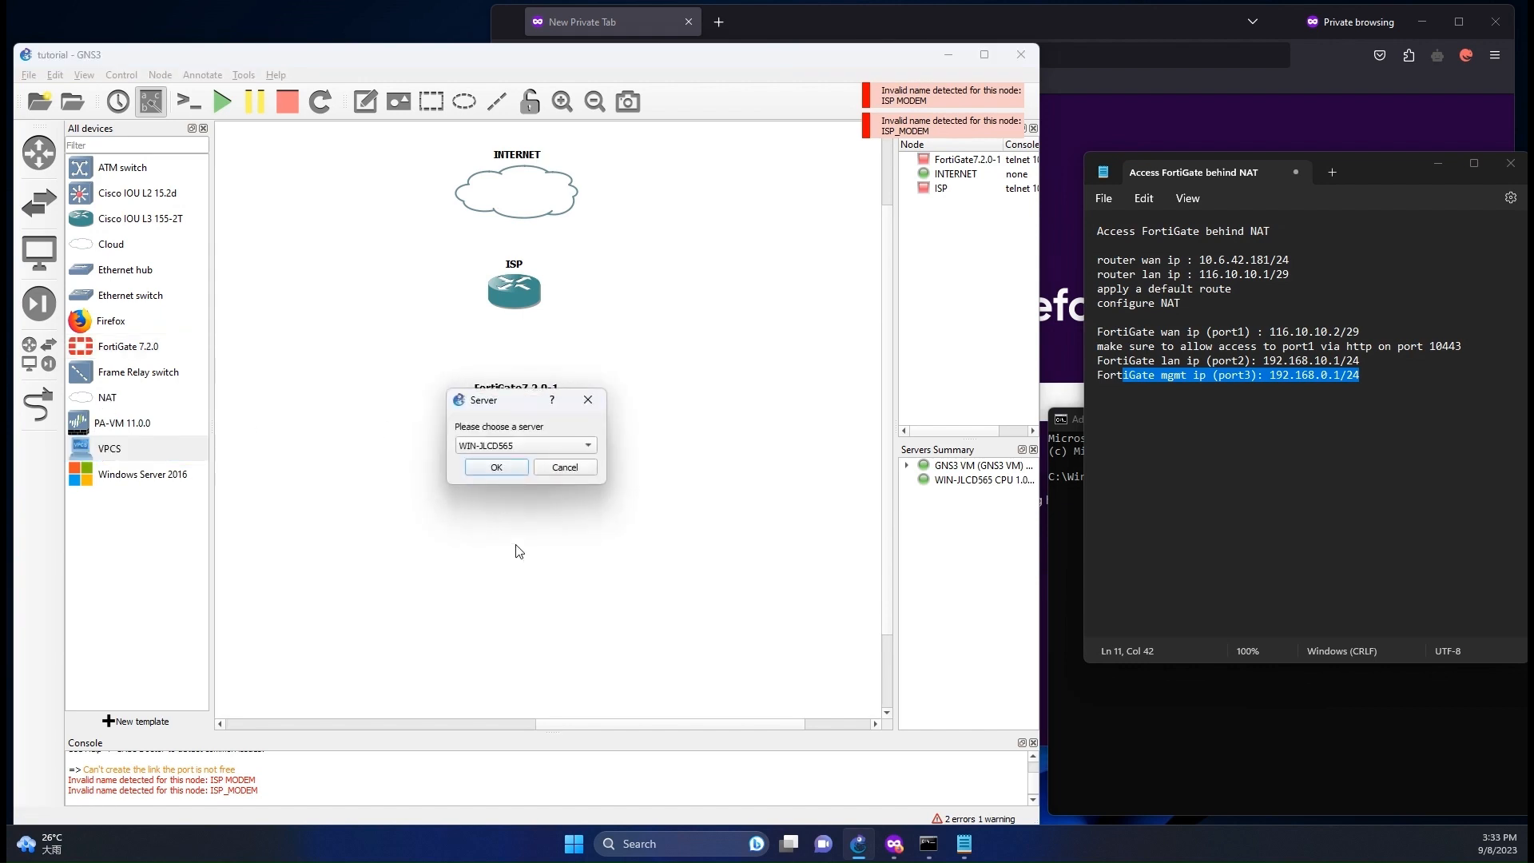
left_click(502, 452)
left_click(497, 463)
left_click(495, 470)
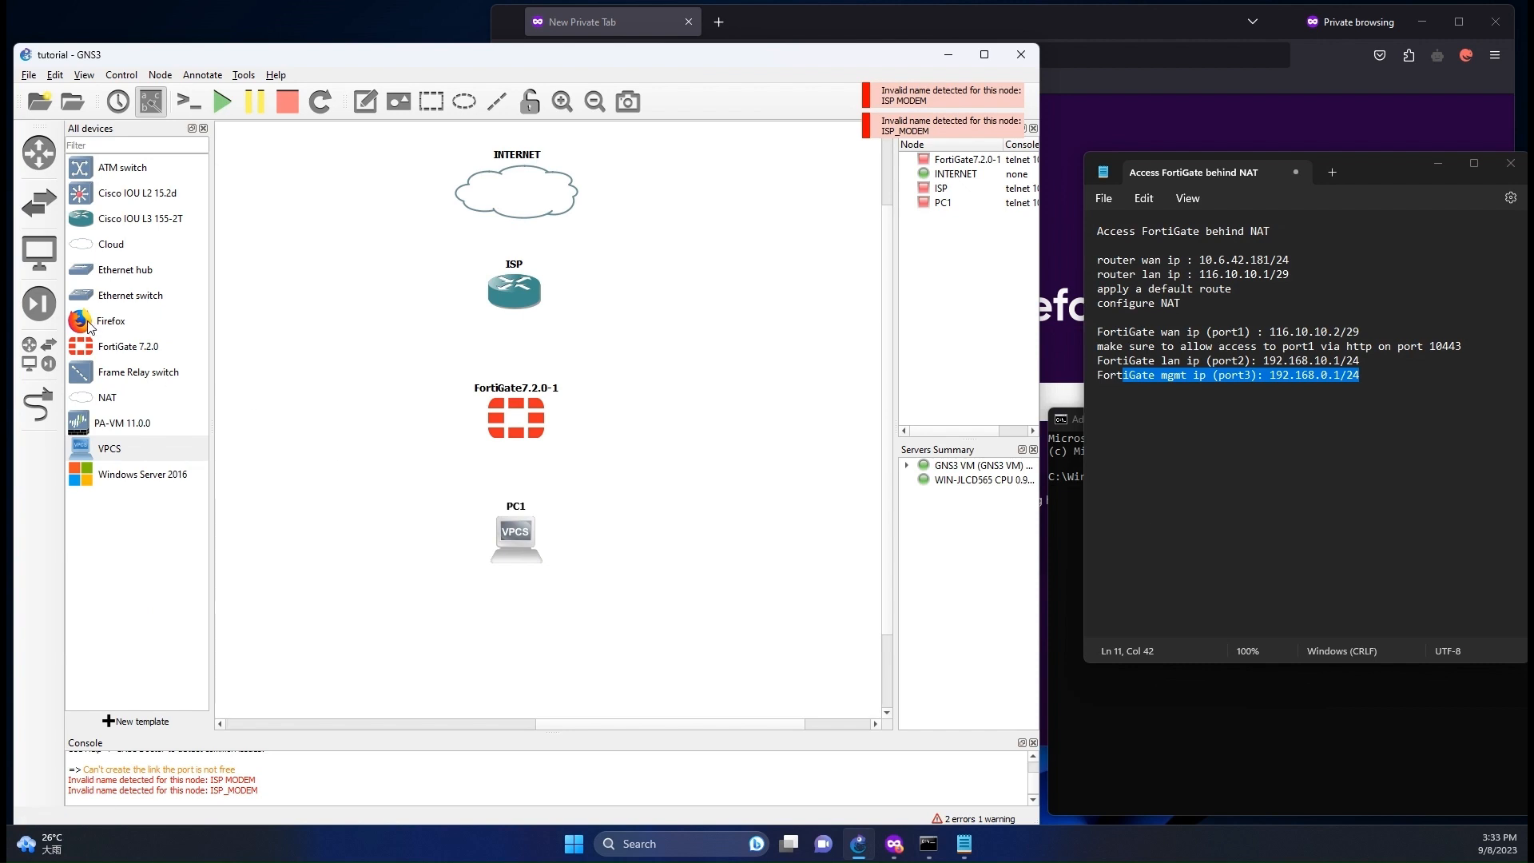
left_click_drag(89, 326, 703, 424)
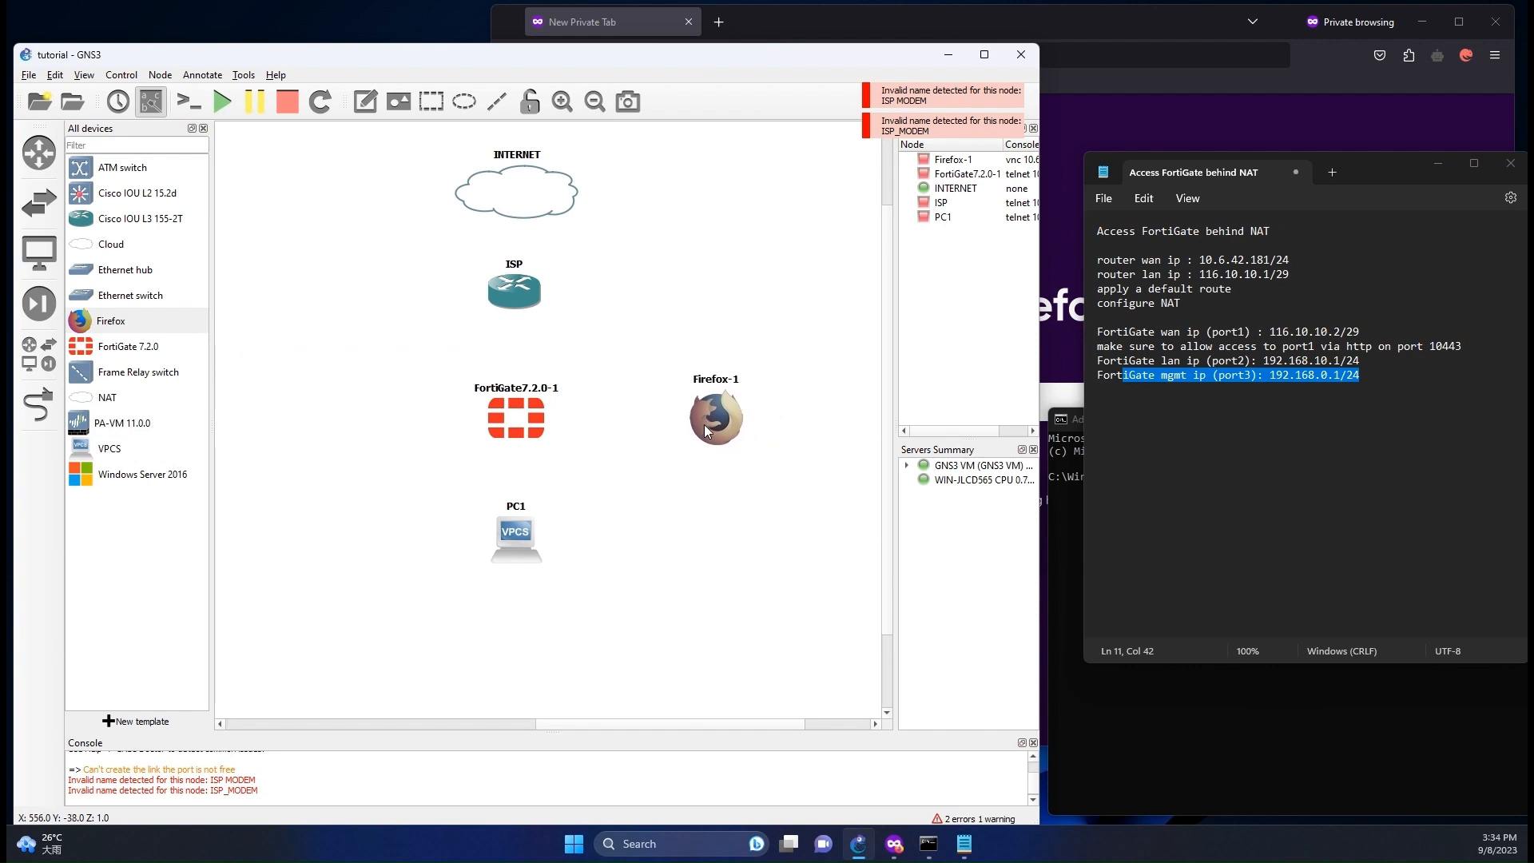
Step: Link the INTERNET cloud's eth0 to ISP's e0/0
left_click(38, 406)
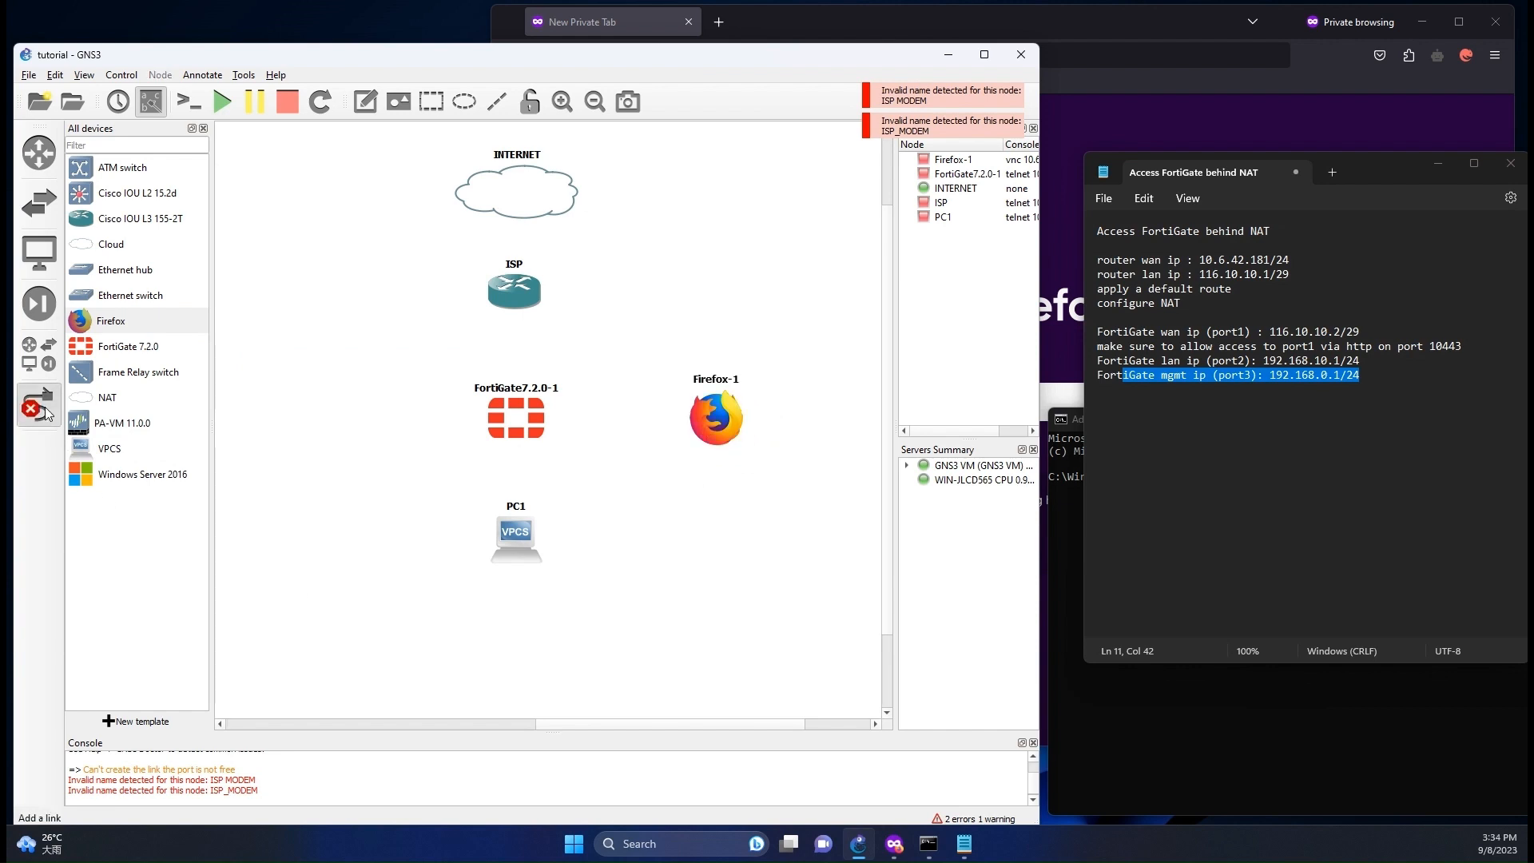
left_click(518, 207)
left_click(543, 223)
left_click(515, 280)
left_click(559, 298)
Step: Link ISP e0/1 to FortiGate Port1, and FortiGate Port2 to PC1's e0
left_click(516, 304)
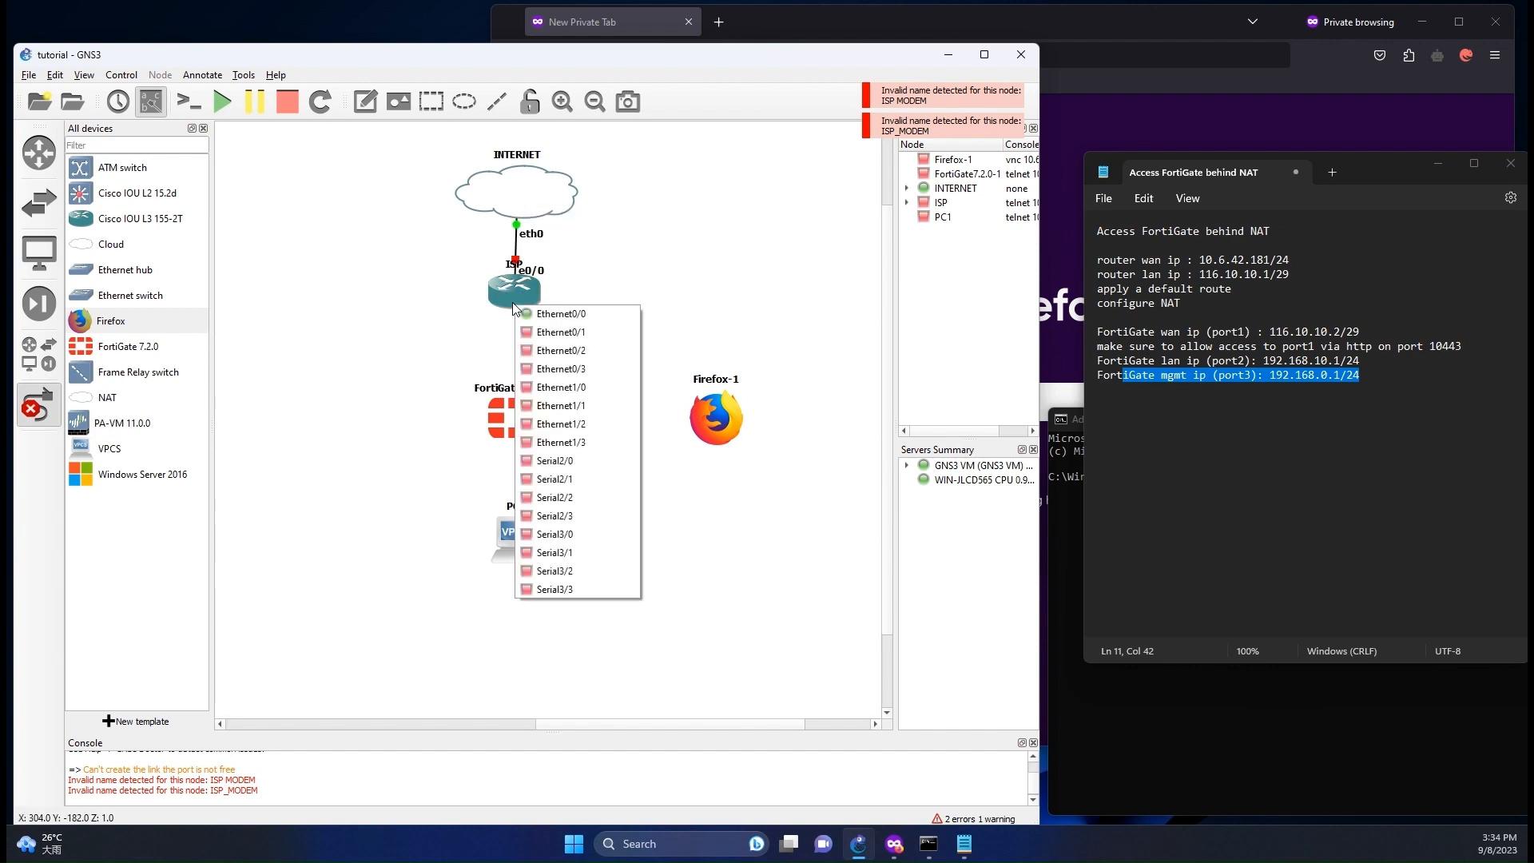
left_click(552, 330)
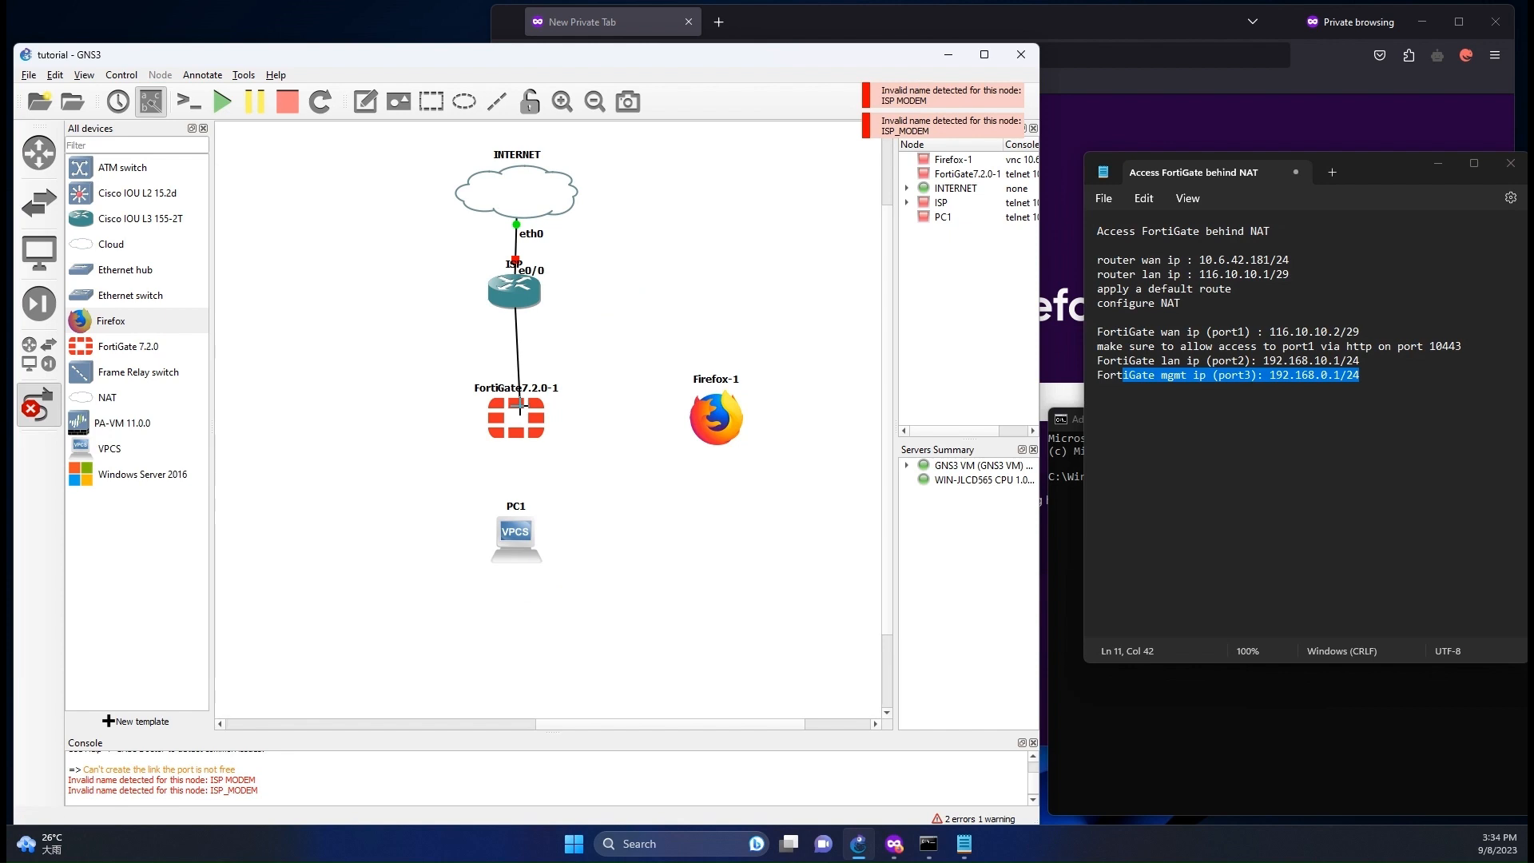
left_click(521, 407)
left_click(548, 419)
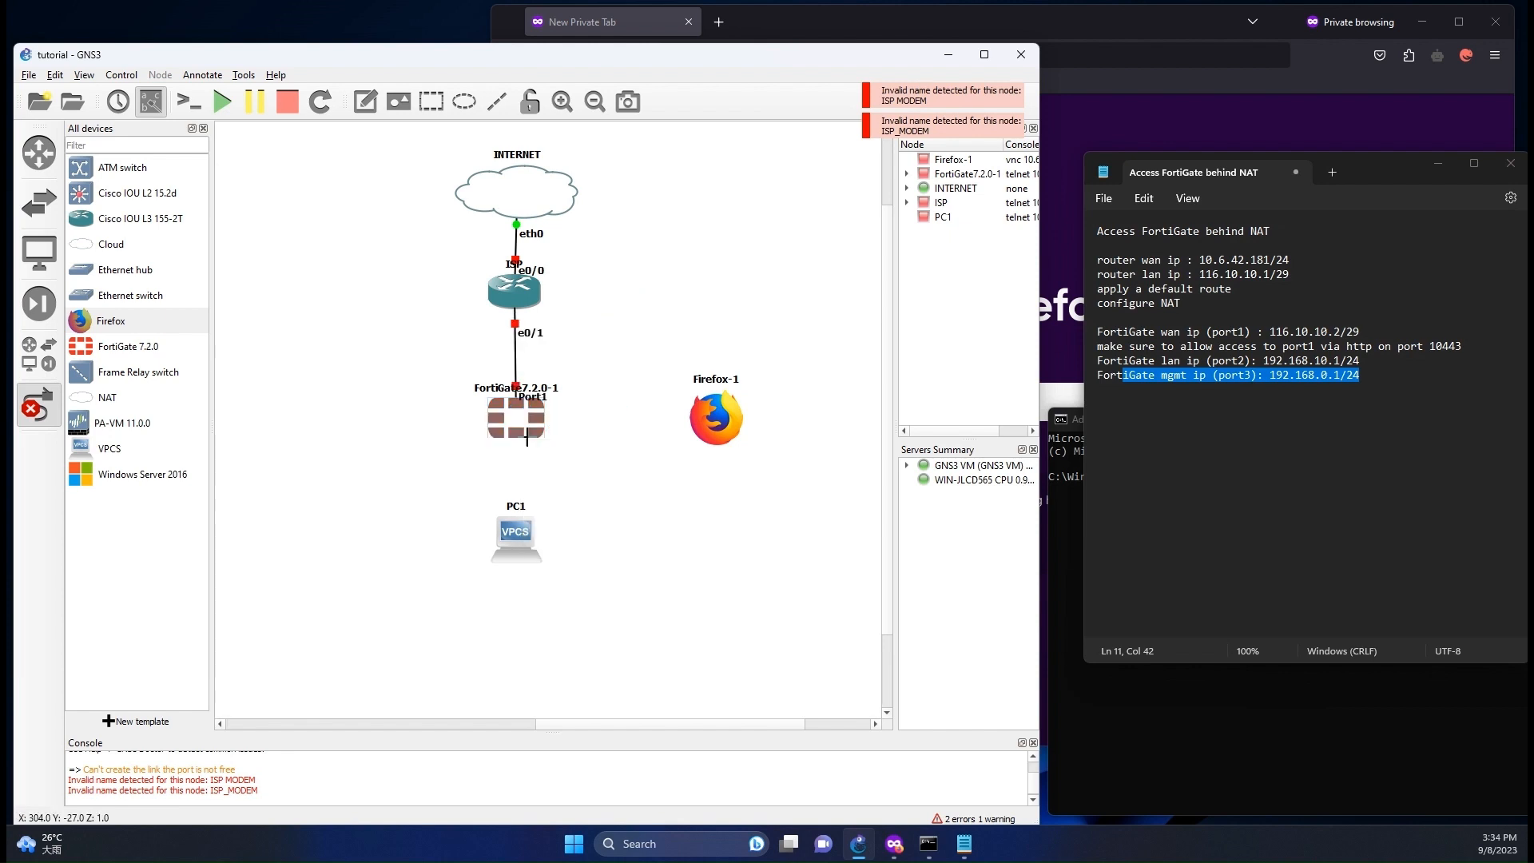
left_click(520, 435)
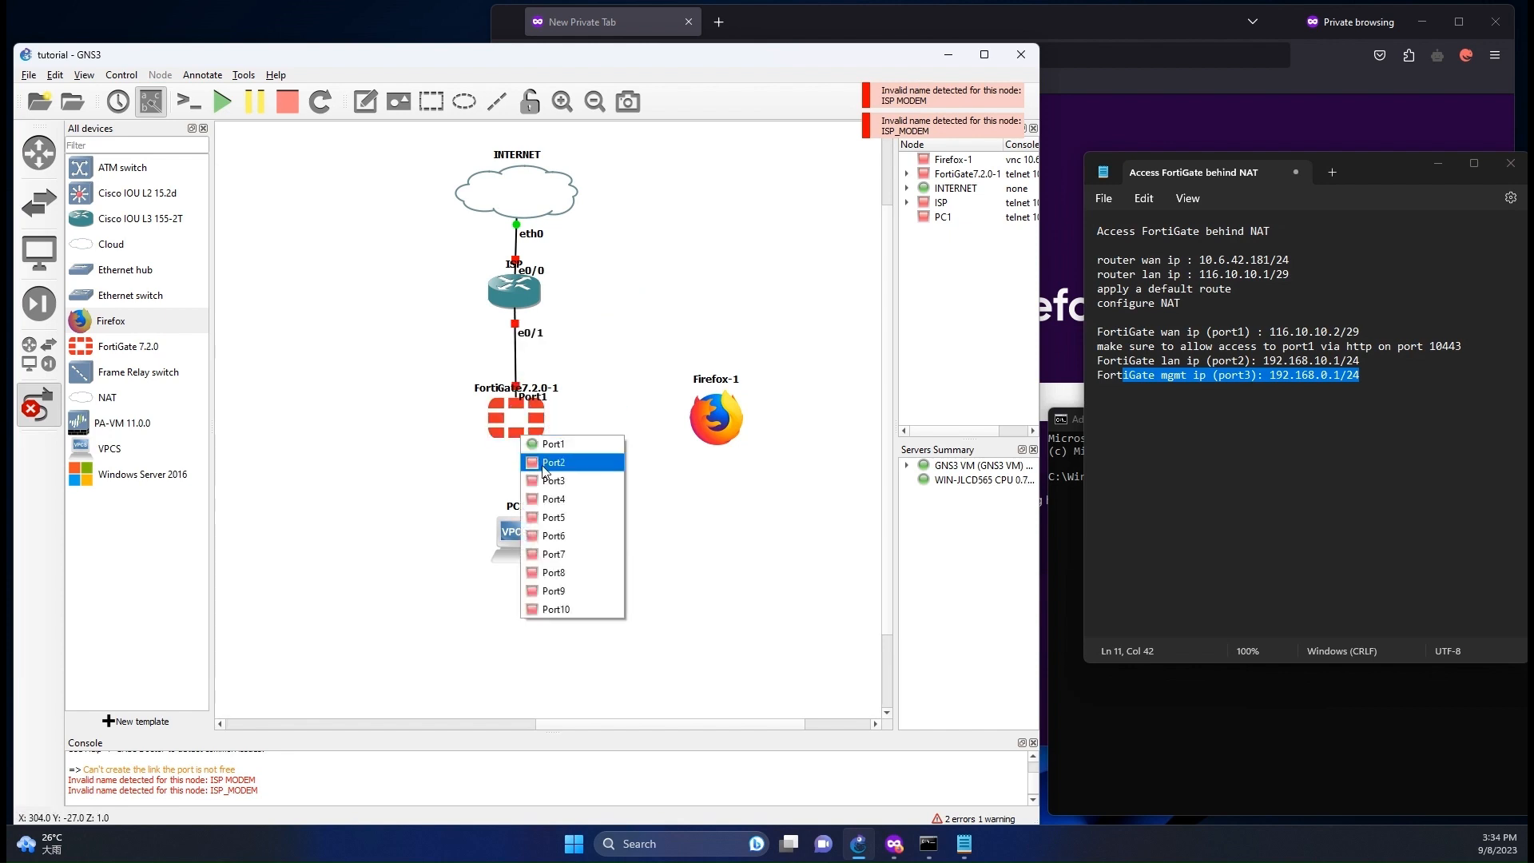
left_click(544, 465)
left_click(518, 527)
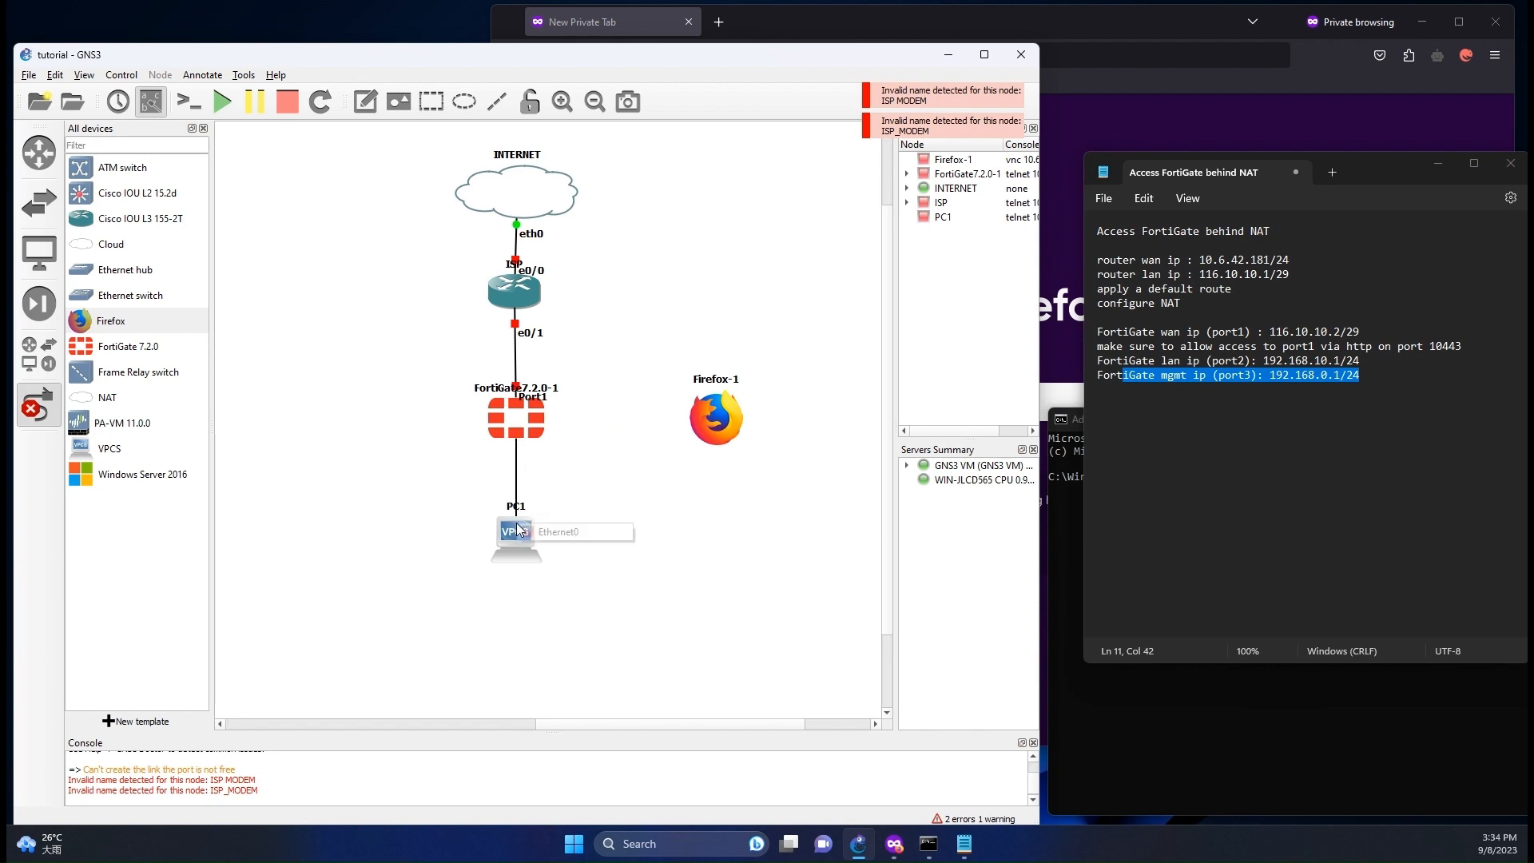
left_click(543, 531)
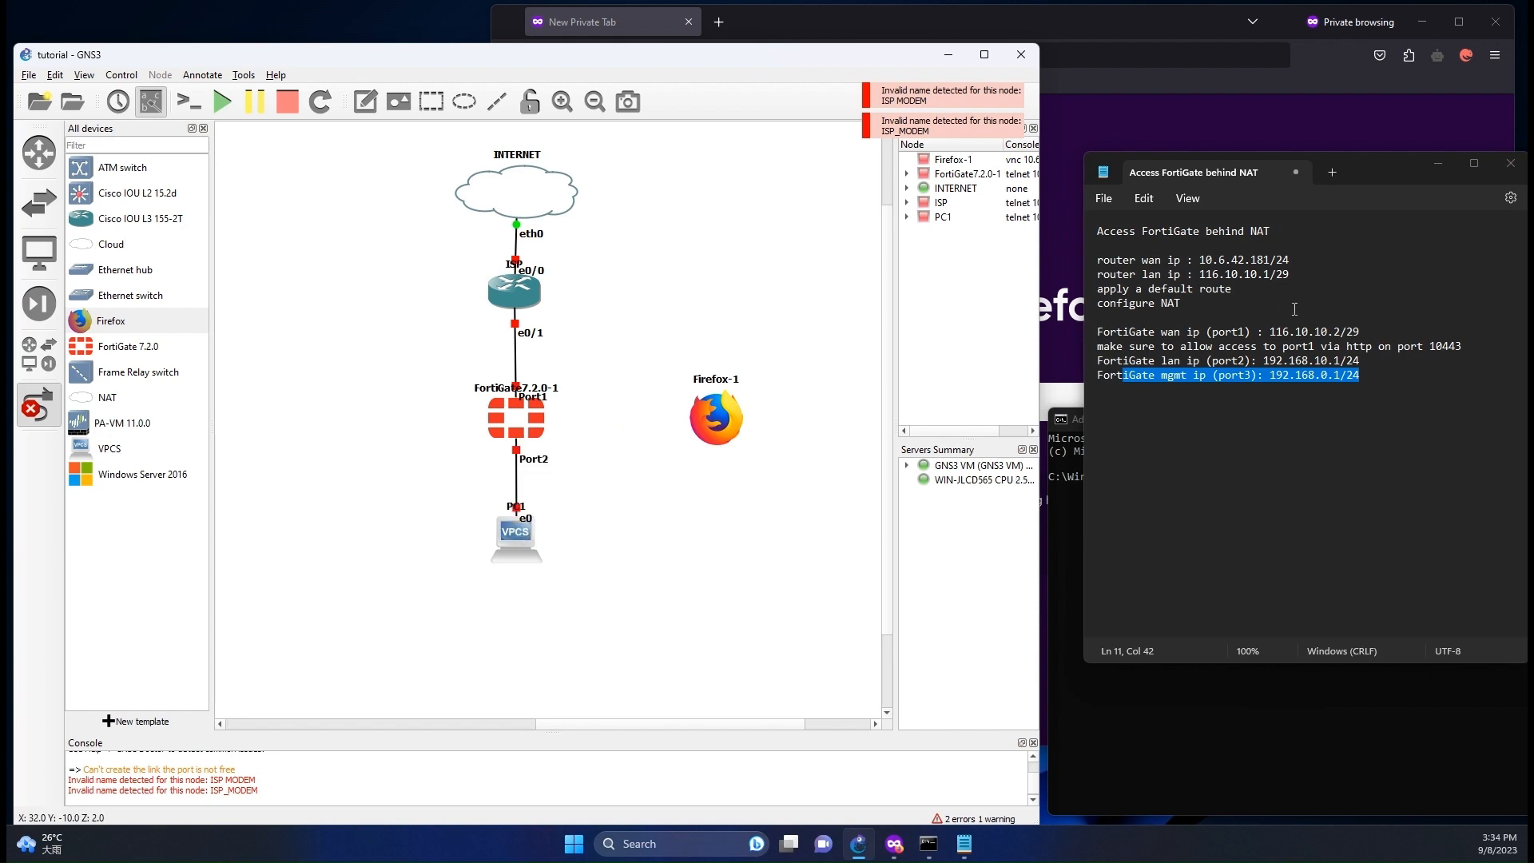
left_click(1260, 264)
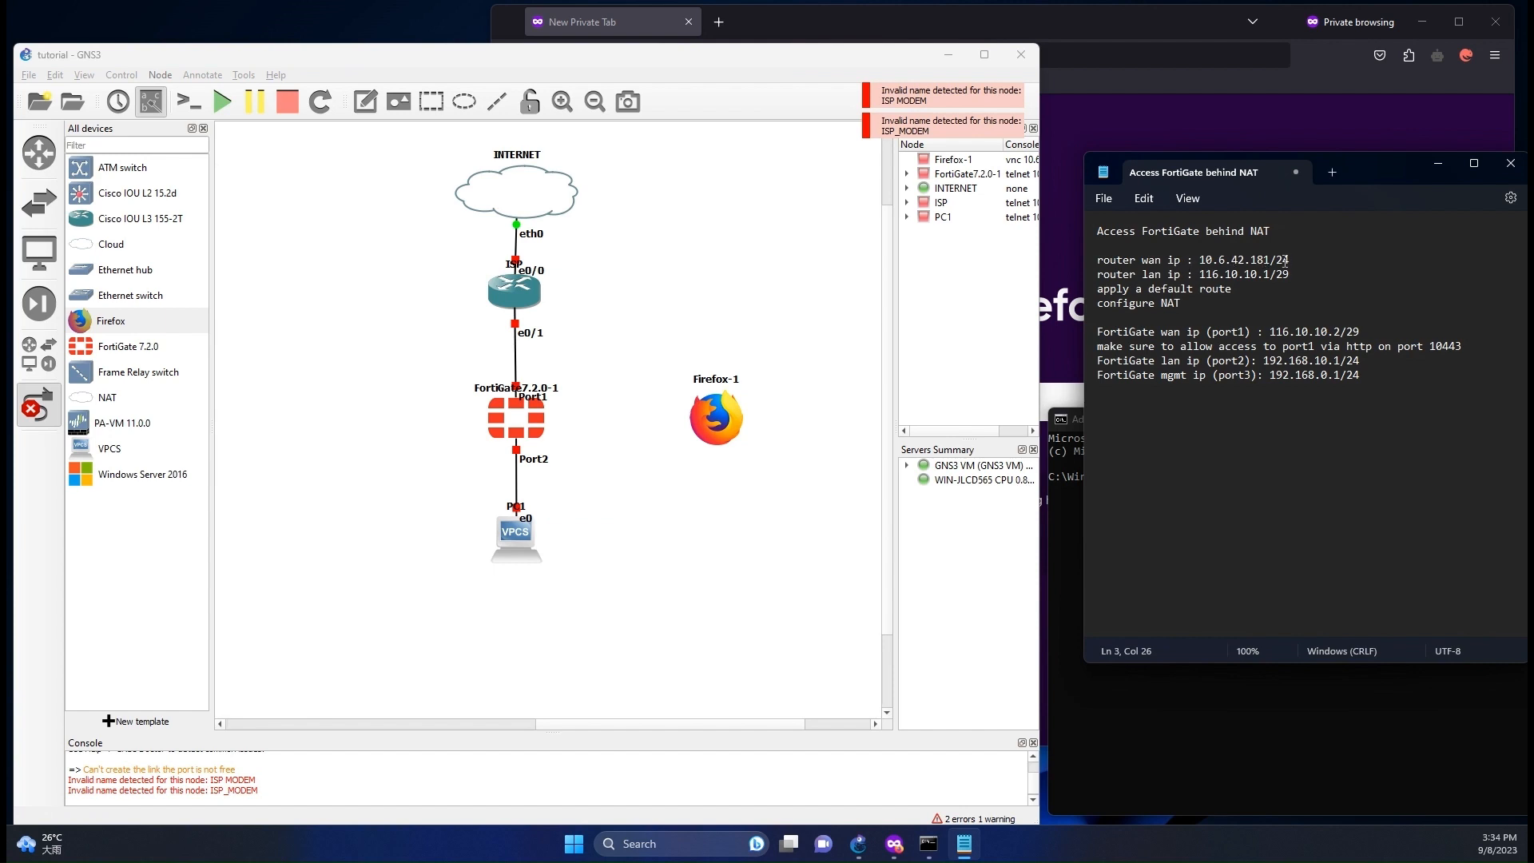
Step: Add a 10.6.42.181/24 note beside ISP's e0/0
left_click_drag(1291, 262, 1201, 262)
key("ctrl+c")
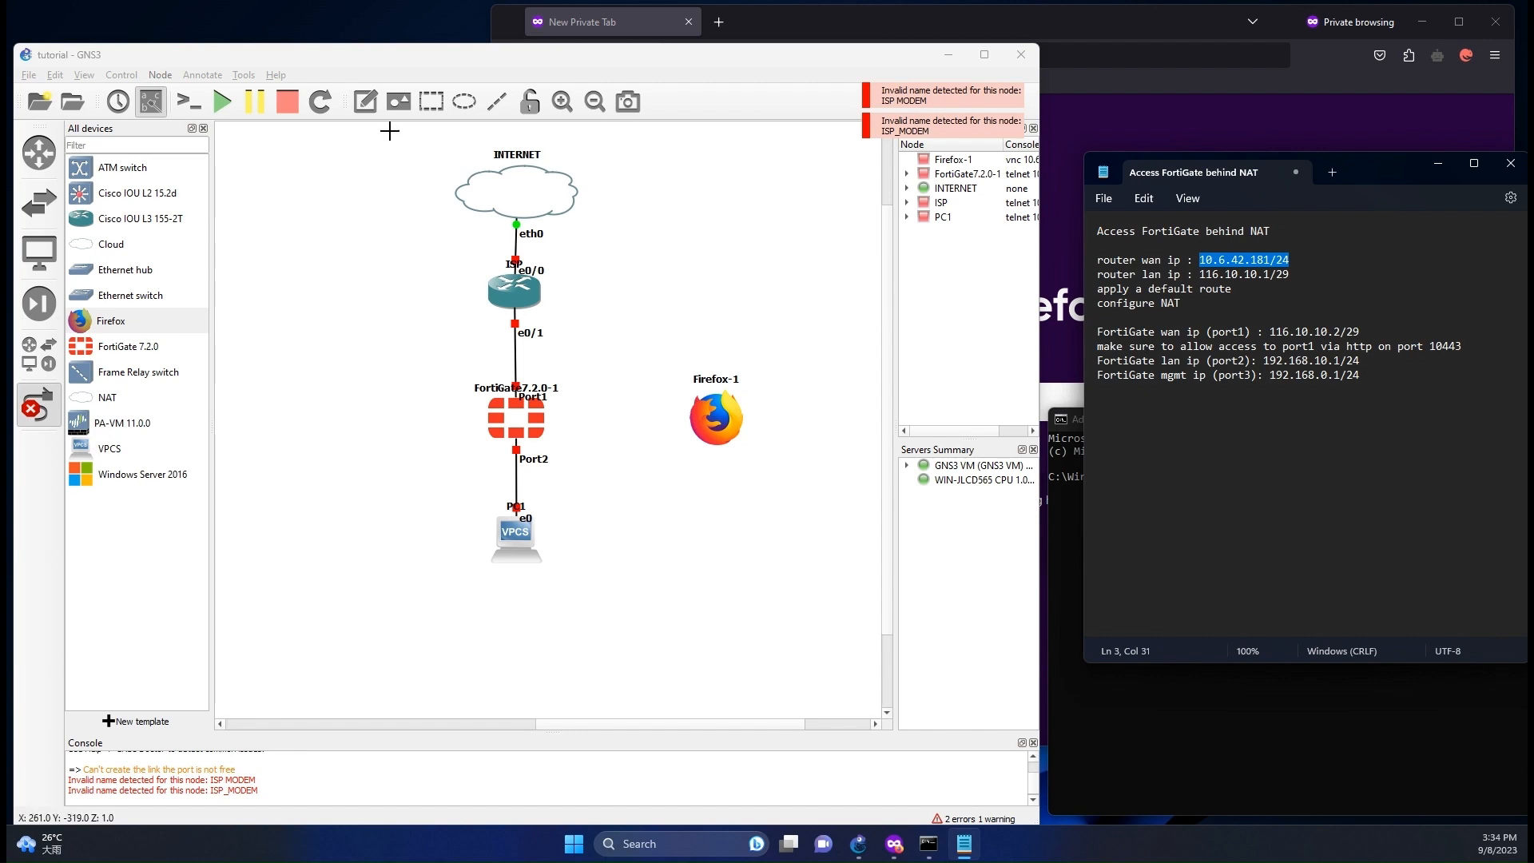
left_click(359, 104)
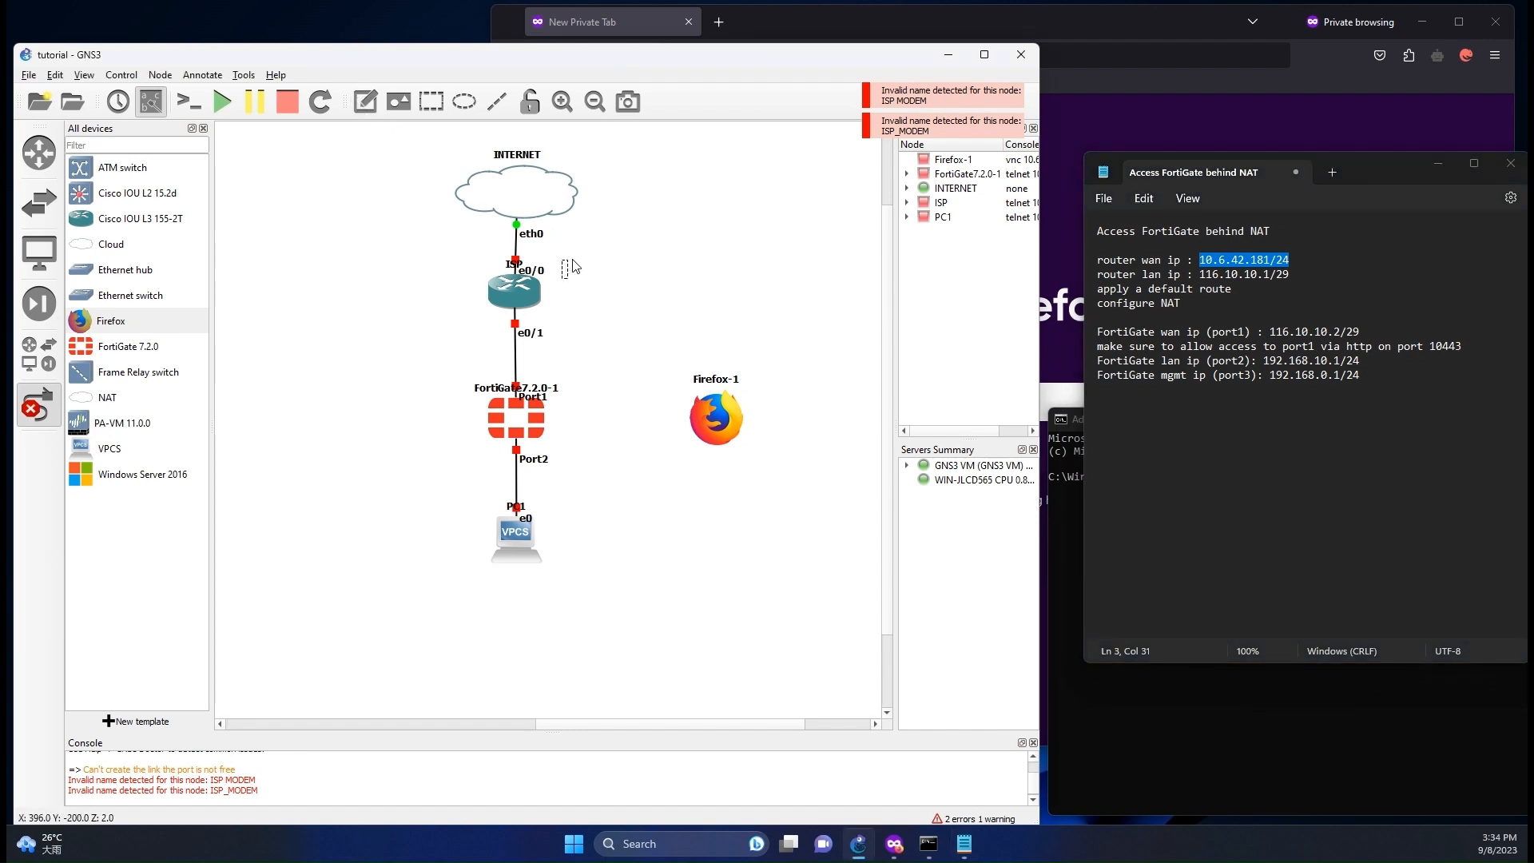
key("ctrl+v")
left_click_drag(592, 278, 585, 263)
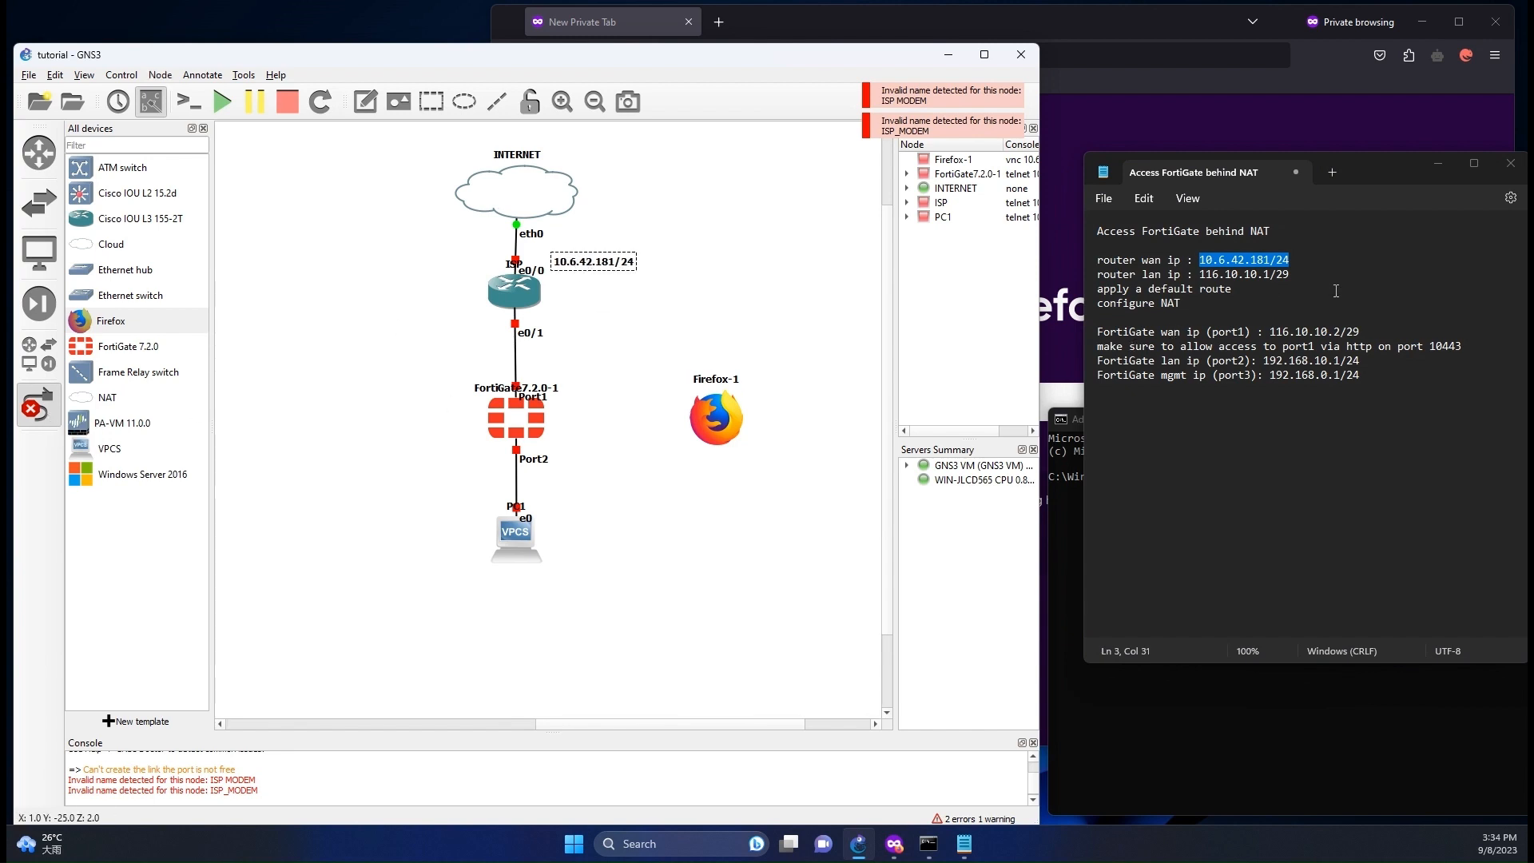
Step: Add a 116.10.10.1/29 note beside ISP's e0/1 link
left_click(1297, 275)
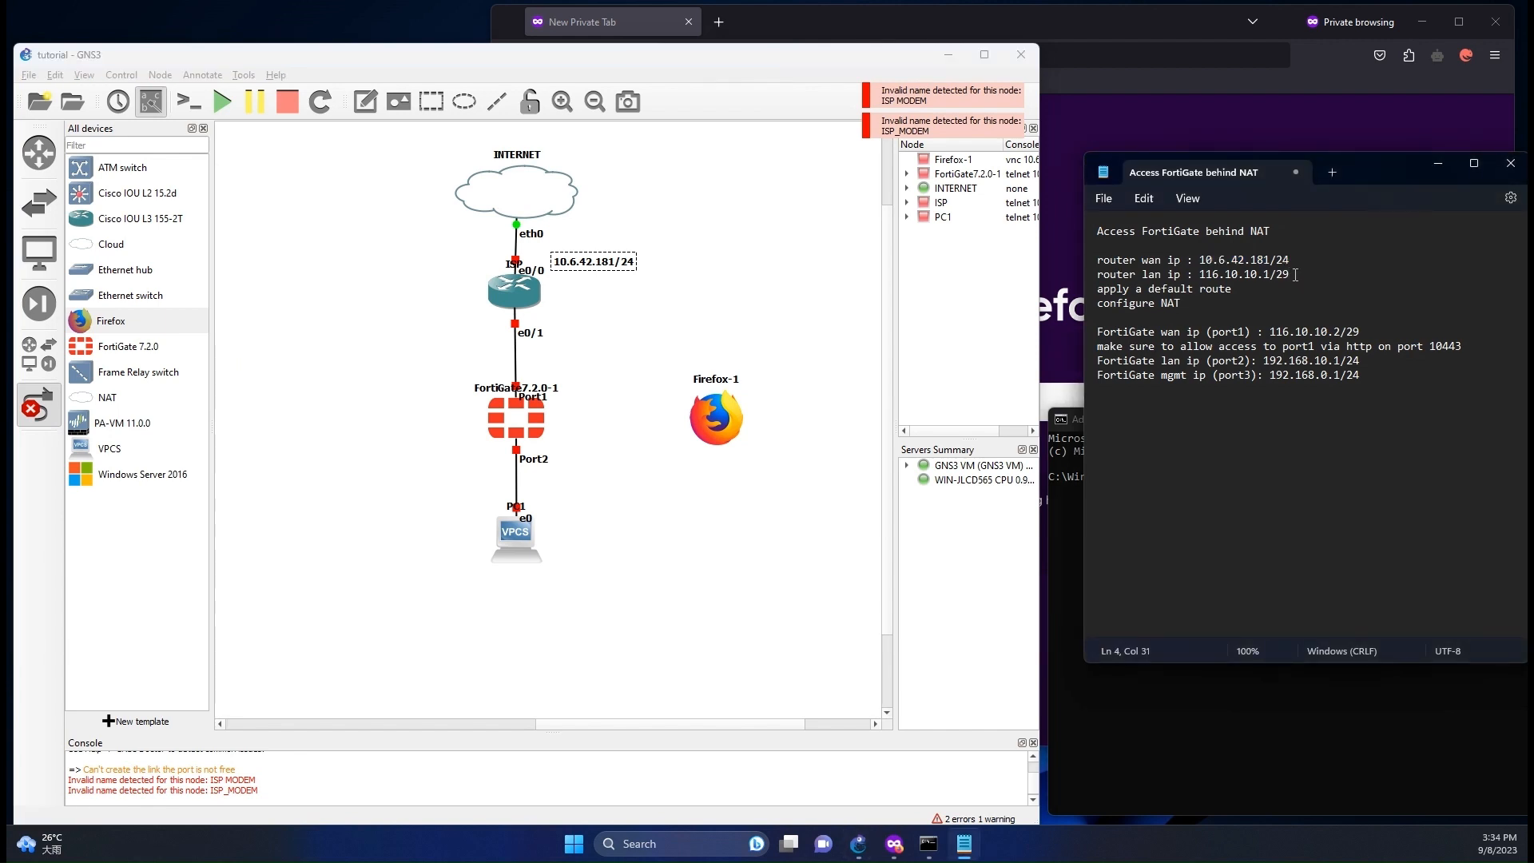
left_click_drag(1296, 275, 1199, 274)
key("ctrl+c")
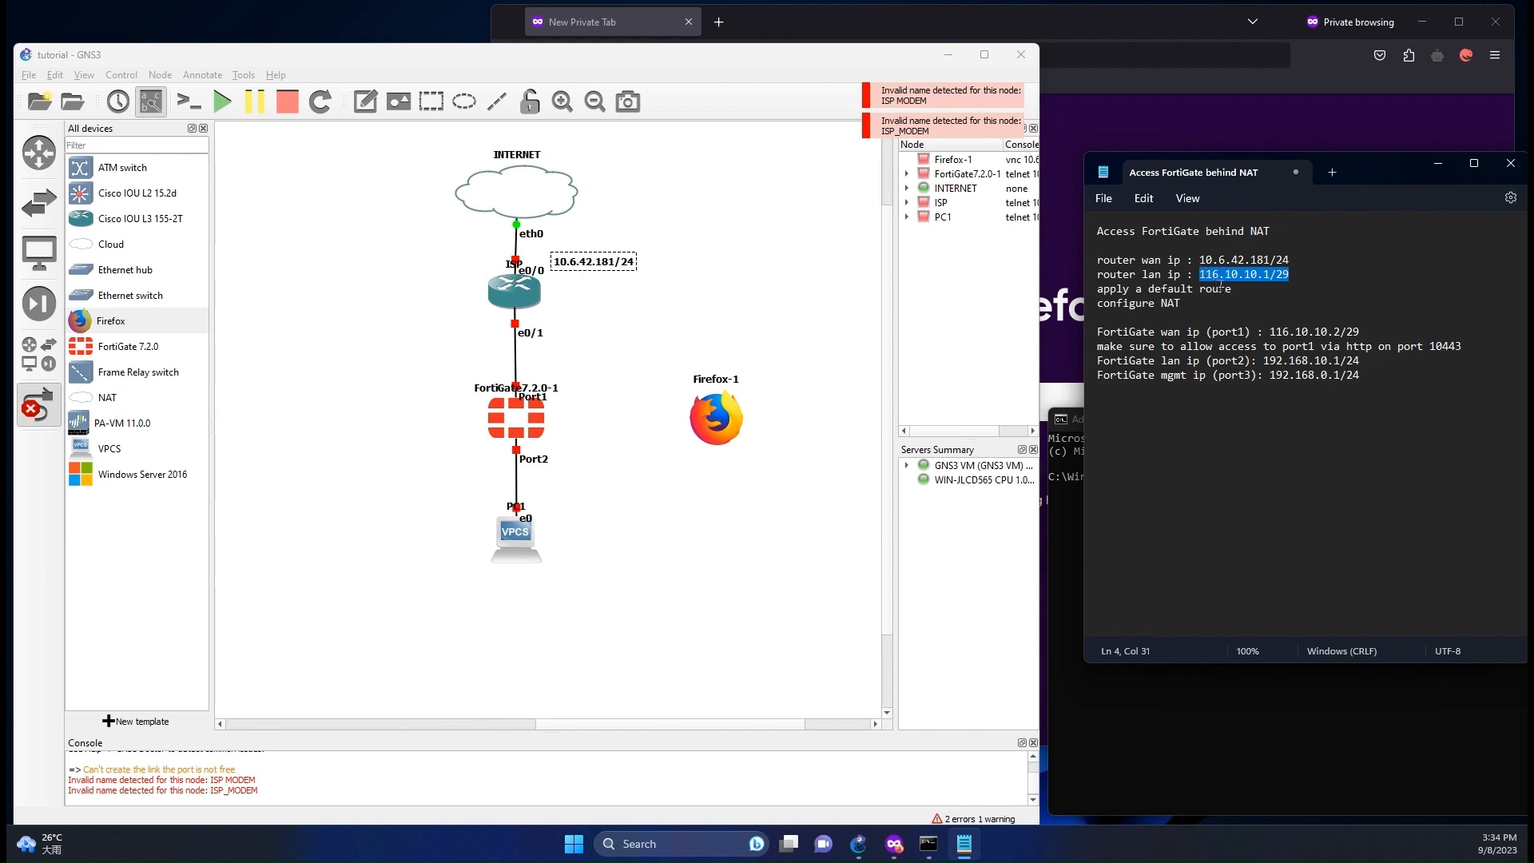
left_click(365, 101)
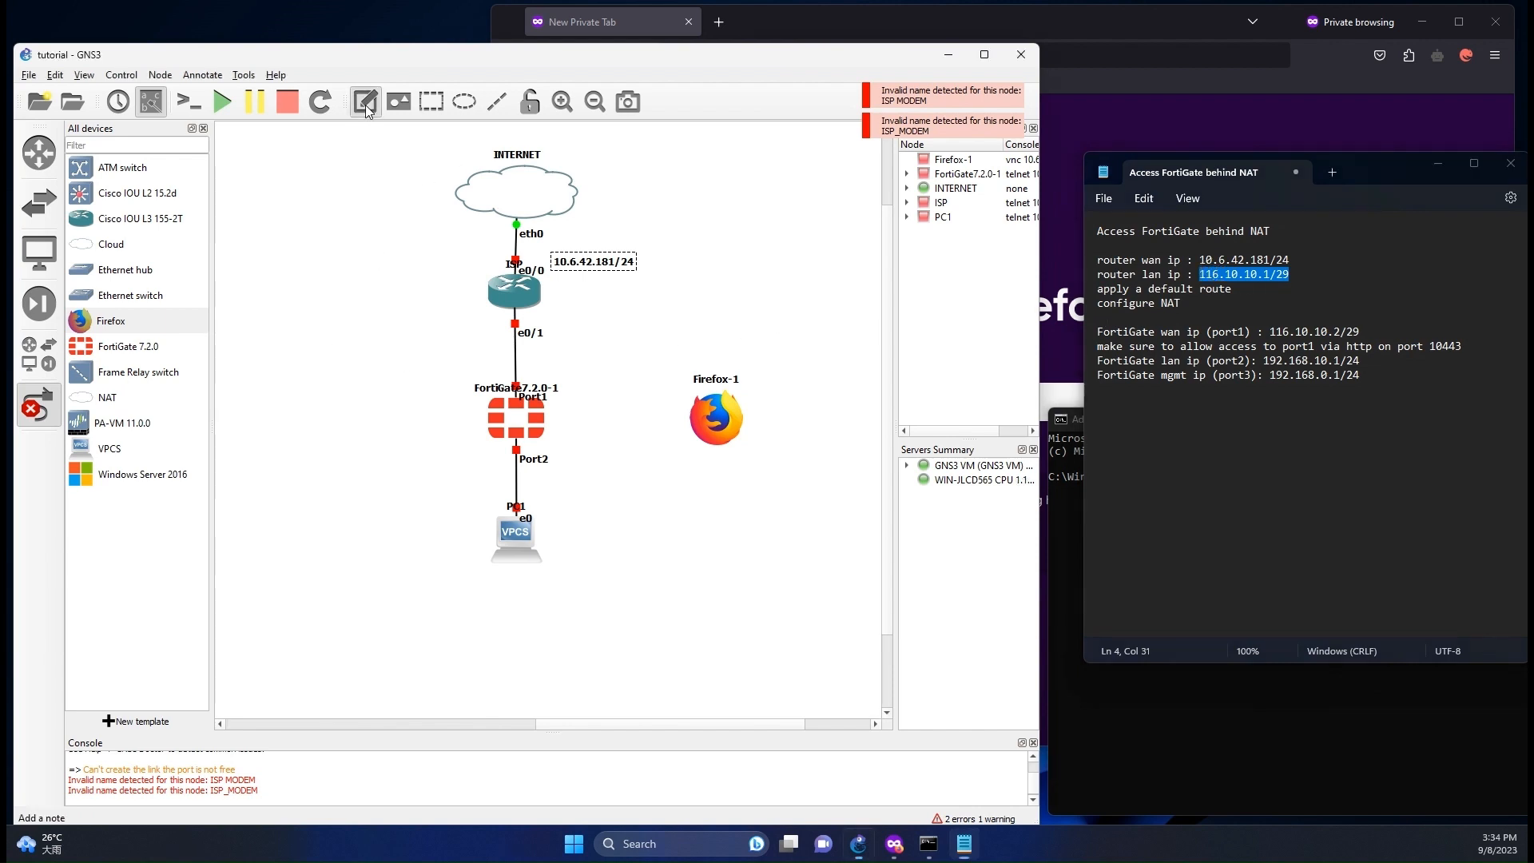
left_click(559, 317)
key("ctrl+v")
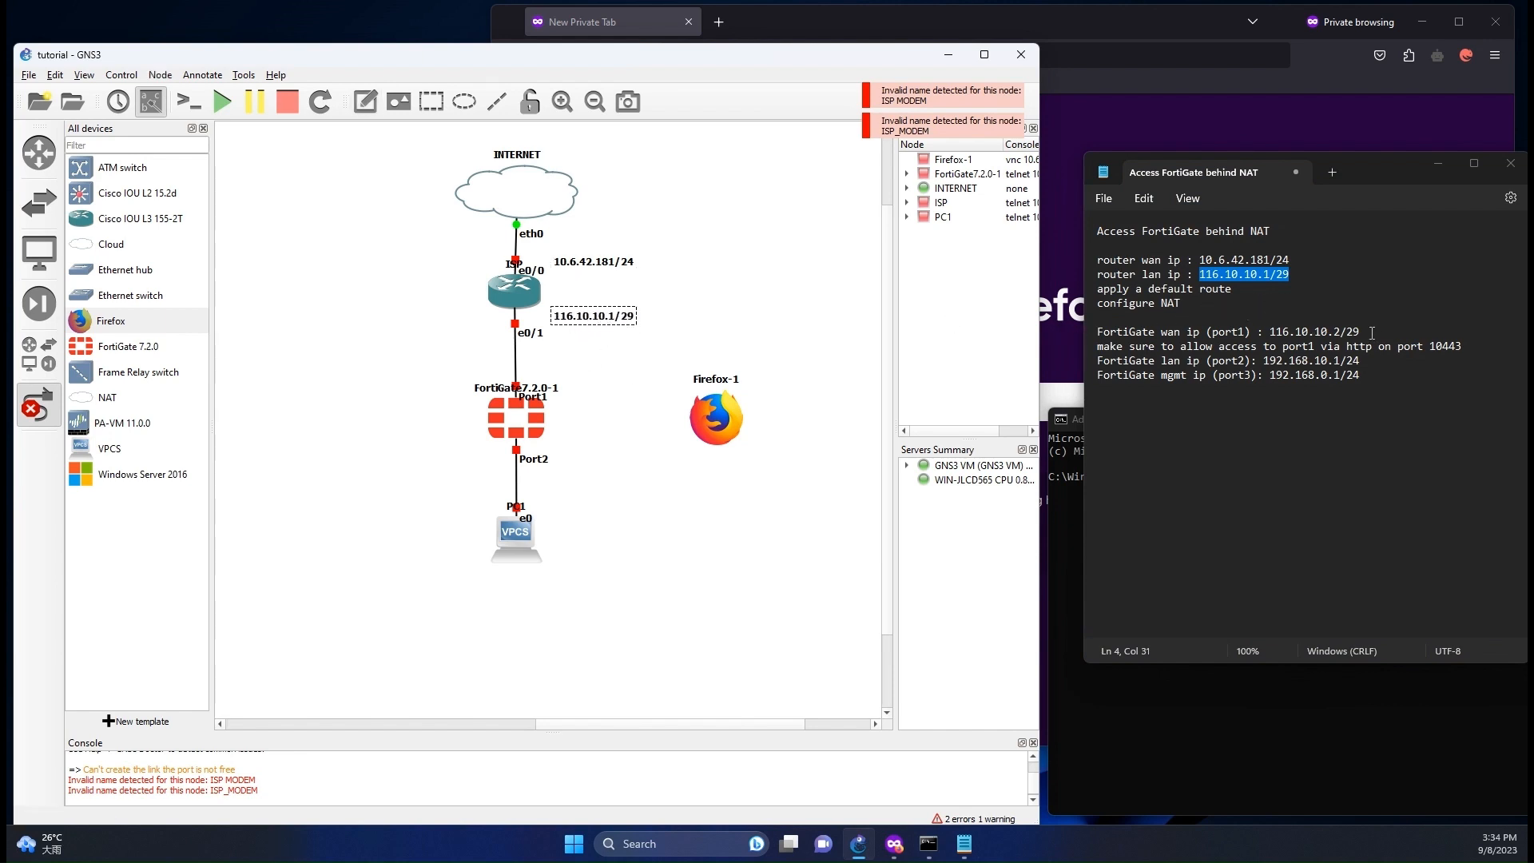
Step: Add a 116.10.10.2/29 note beside FortiGate Port1
left_click_drag(1361, 333, 1270, 331)
key("ctrl+c")
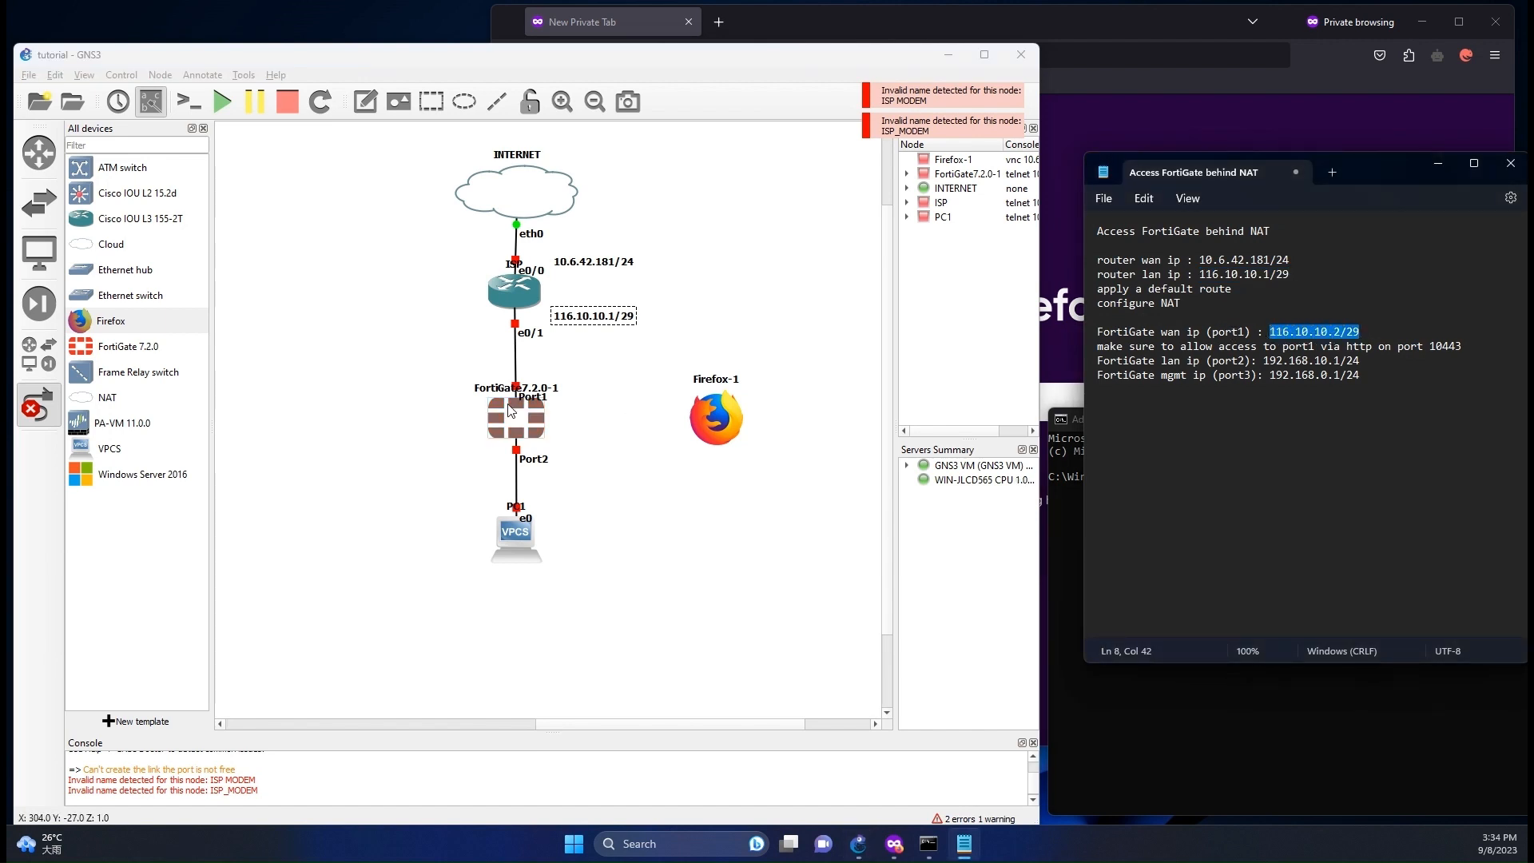
left_click(365, 101)
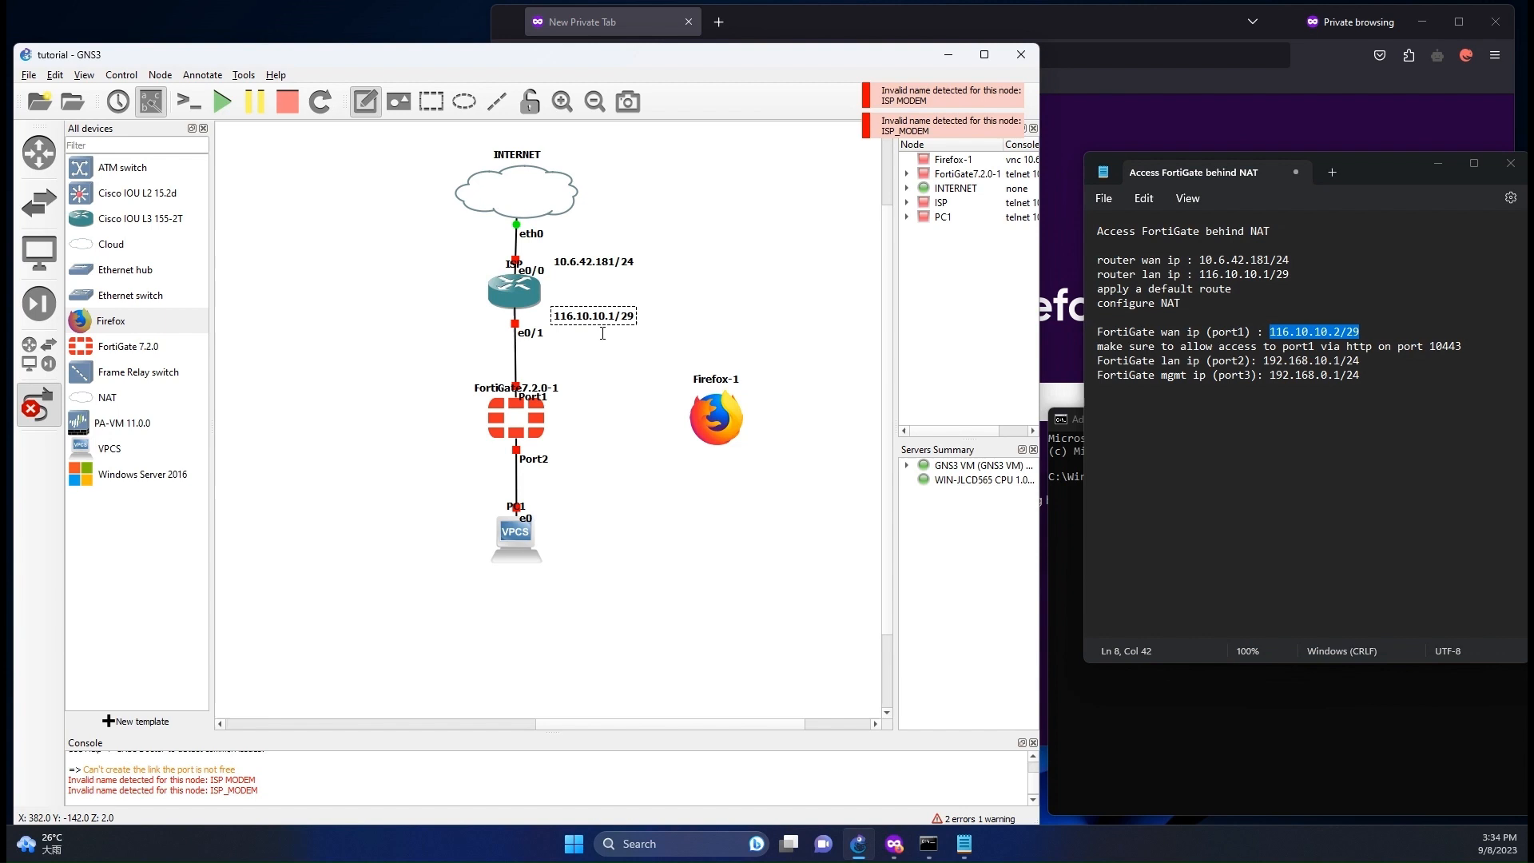
left_click(575, 374)
key("ctrl+v")
left_click(607, 382)
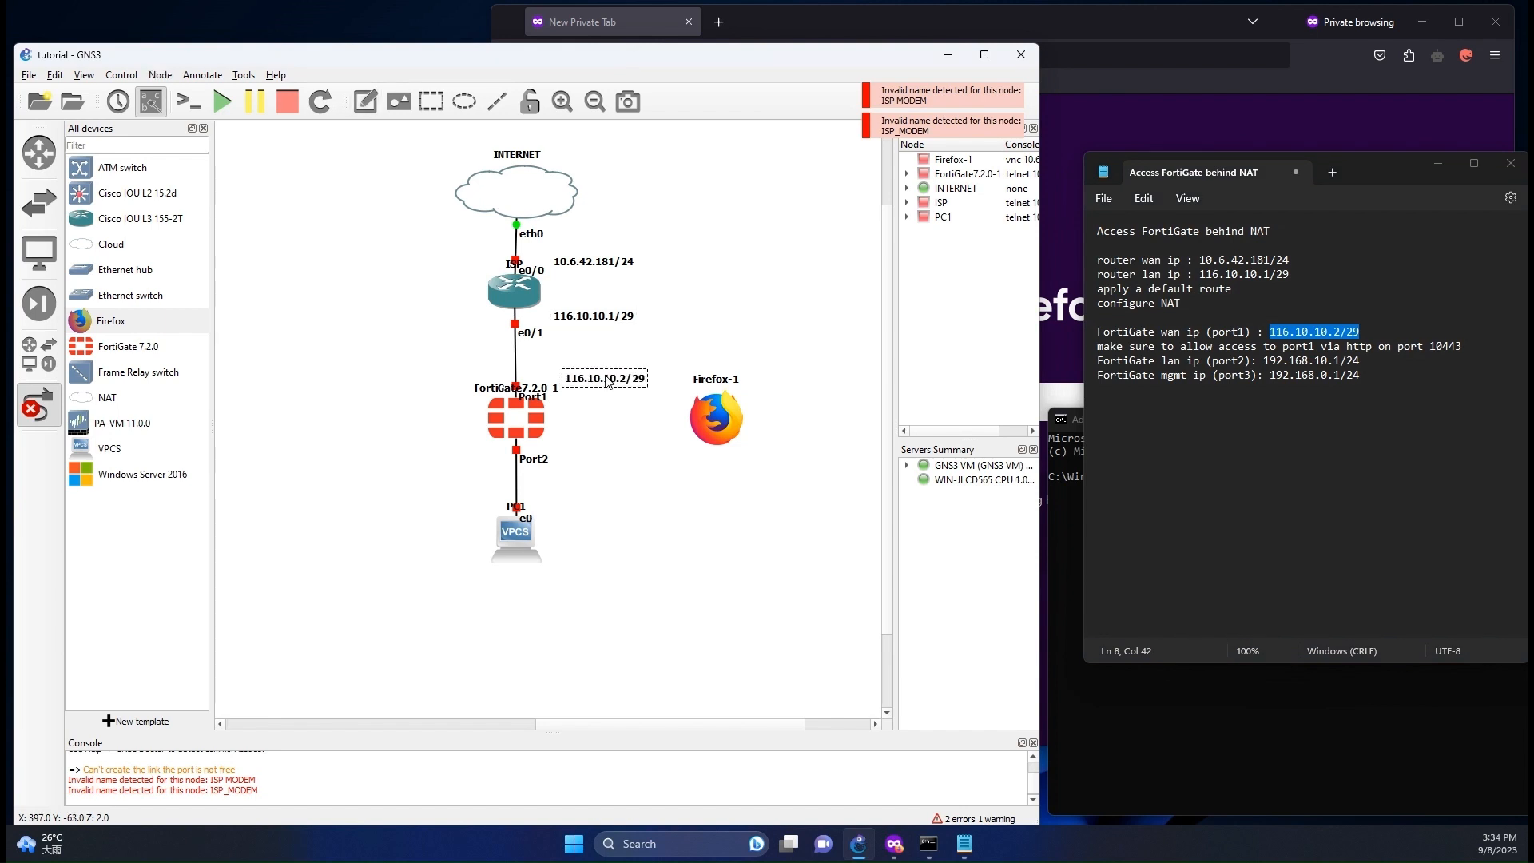
left_click_drag(607, 382, 603, 378)
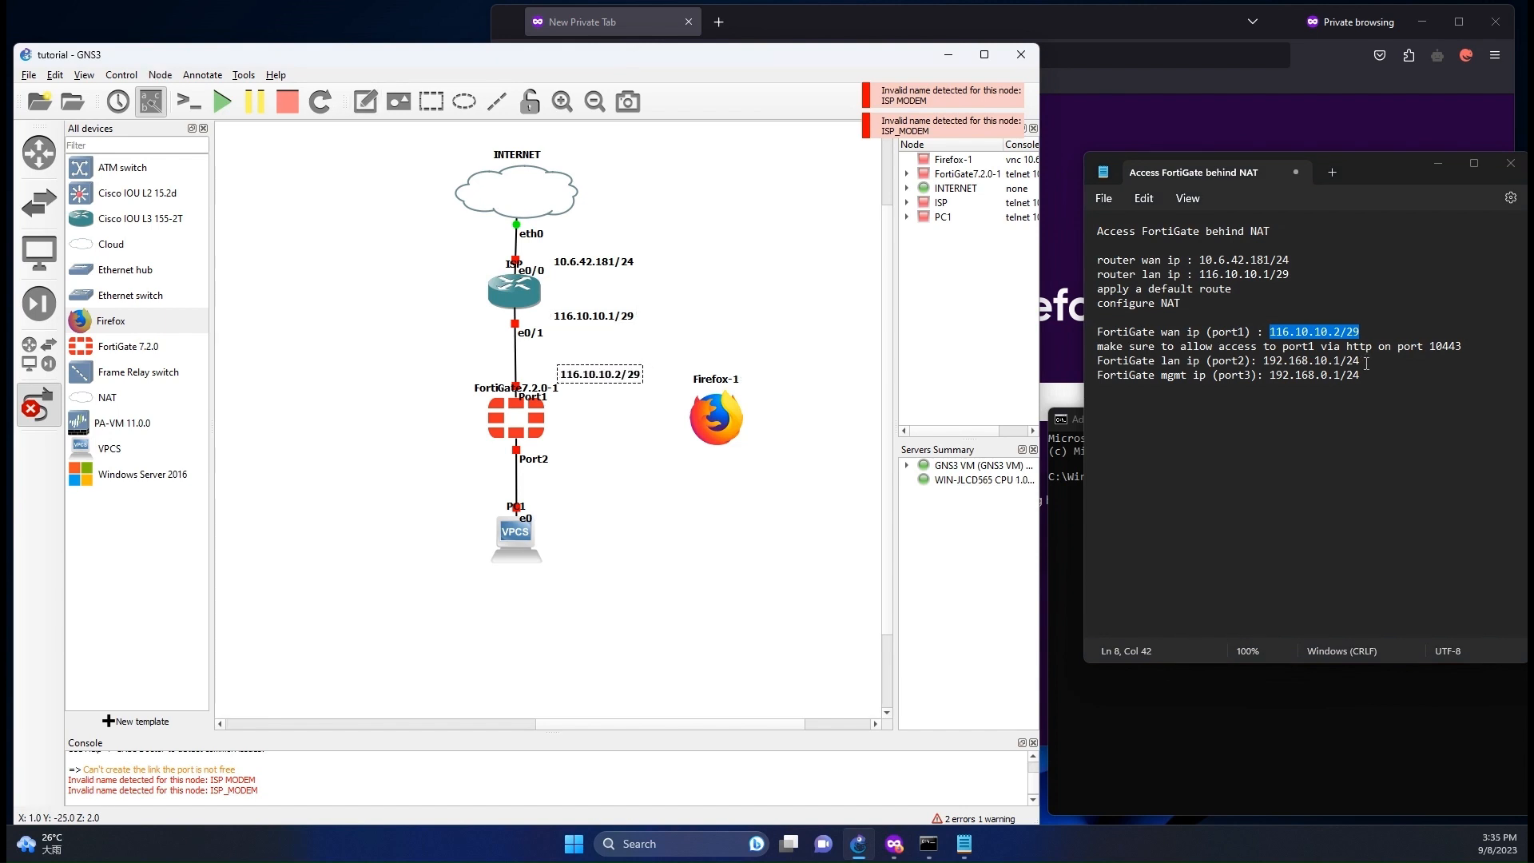
Step: Add a 192.168.10.1/24 note left of Port2, then select the 192.168.0.1/24 management address
left_click_drag(1367, 364, 1258, 362)
key("ctrl+c")
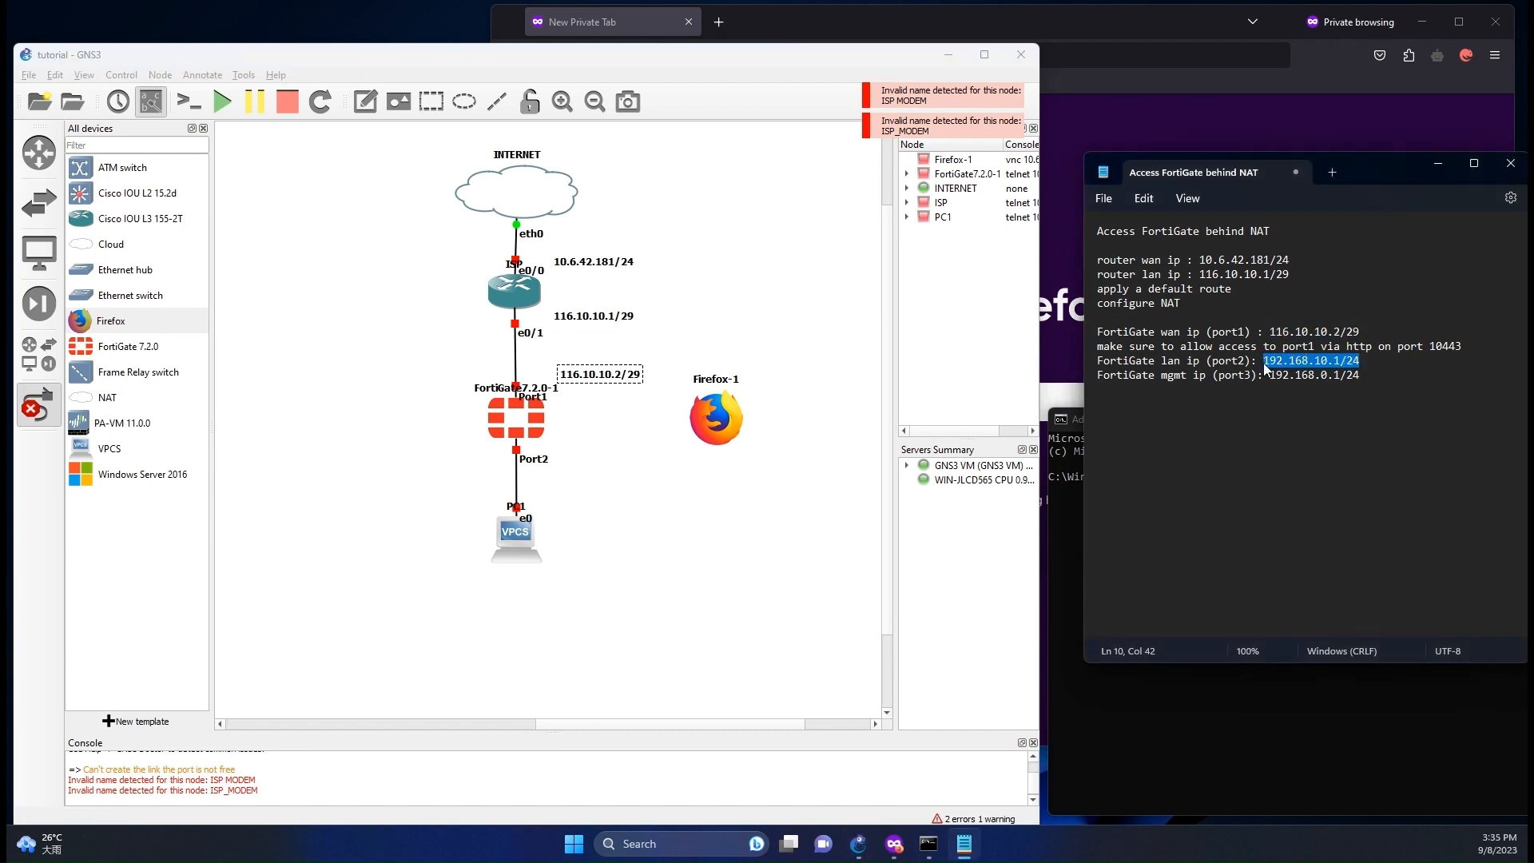
left_click(365, 101)
left_click(567, 441)
key("ctrl+v")
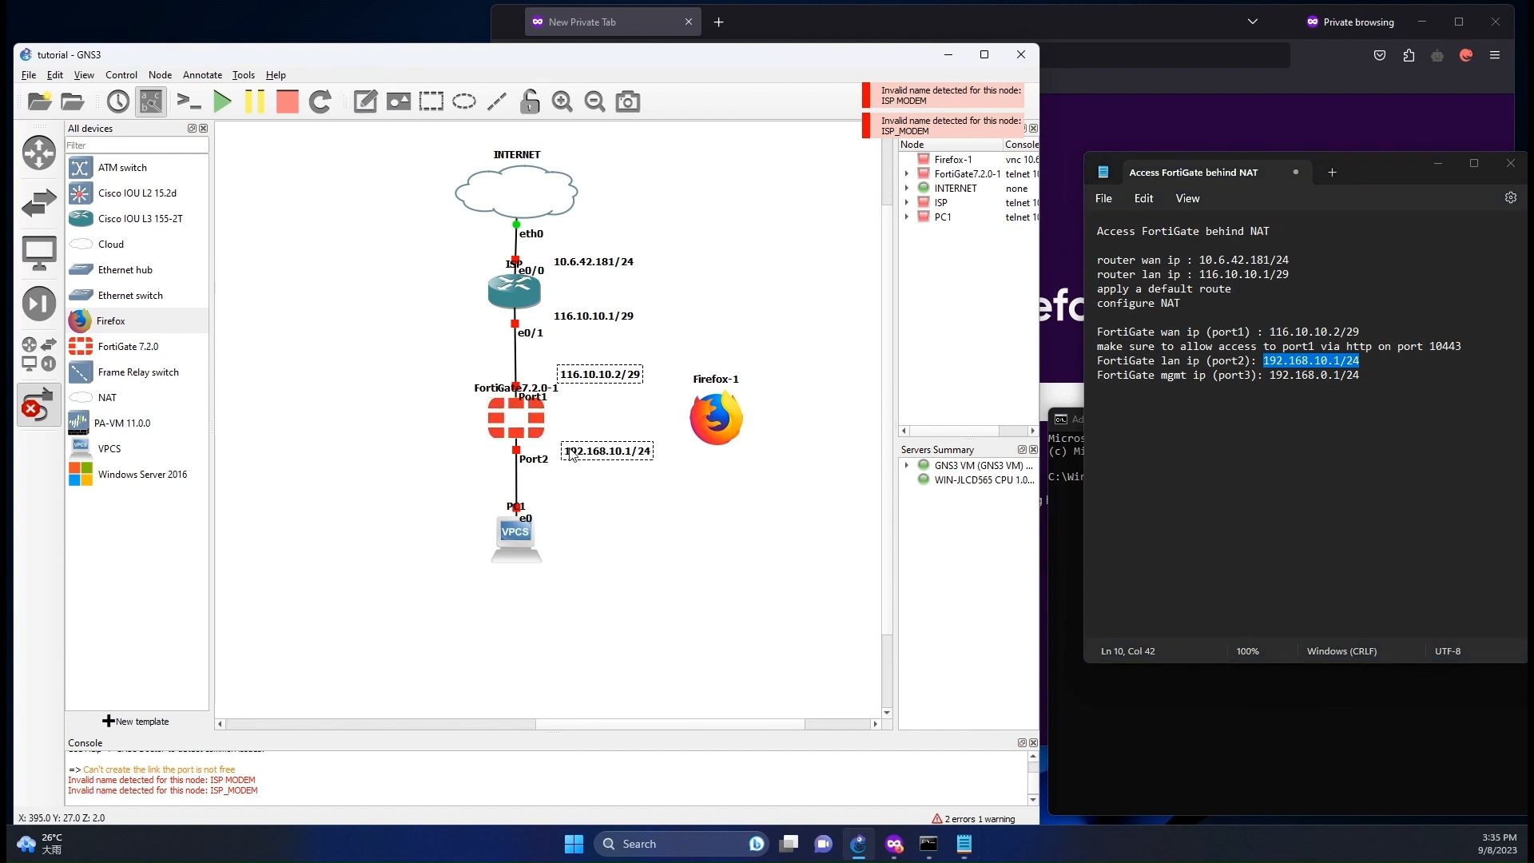
left_click(621, 496)
left_click(584, 452)
left_click_drag(584, 452, 584, 453)
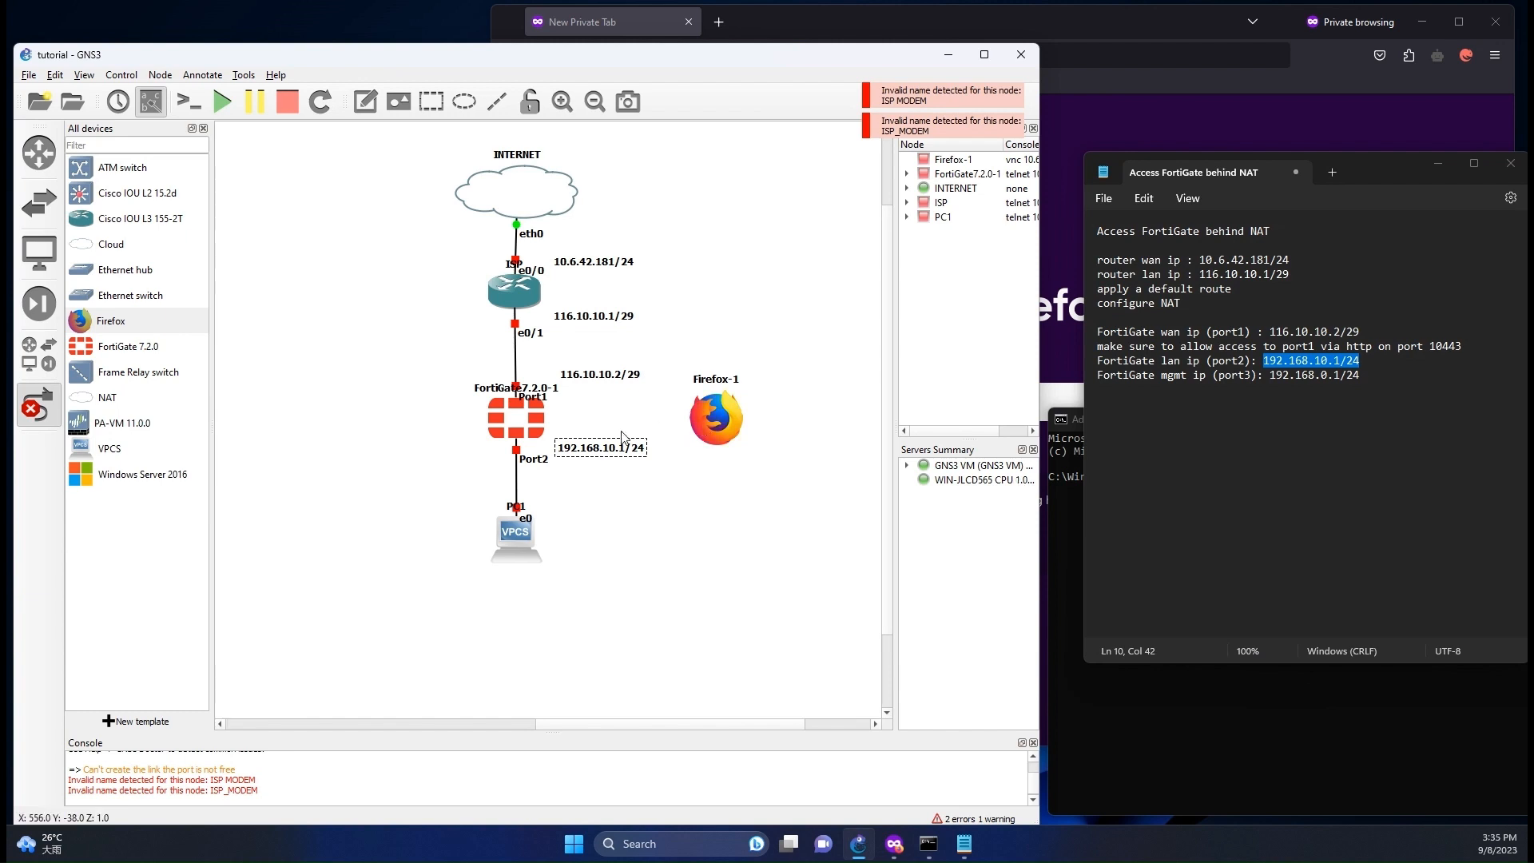
left_click_drag(588, 452, 420, 452)
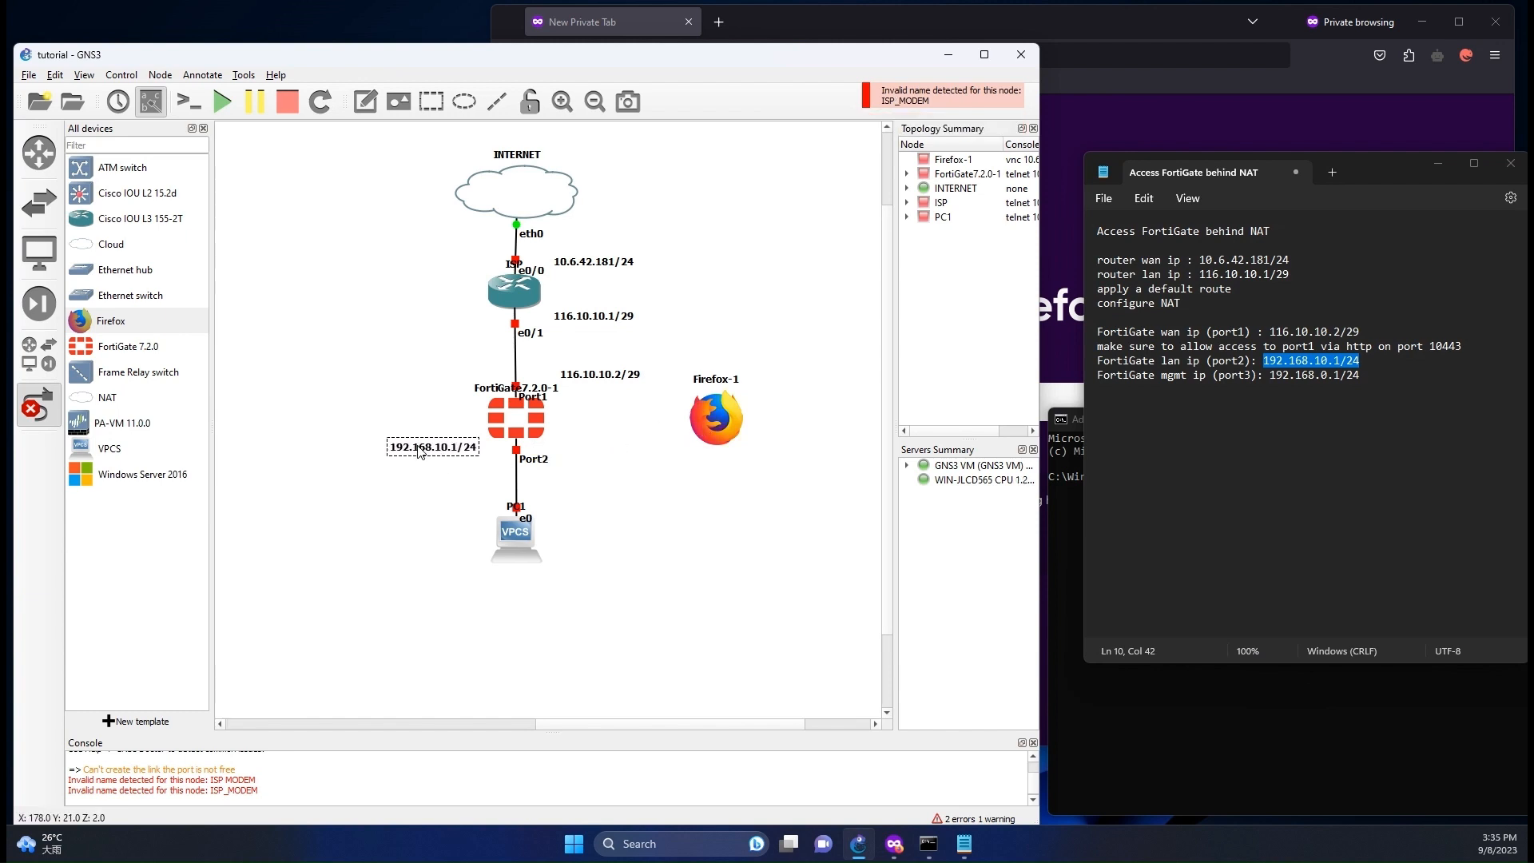
left_click(1382, 372)
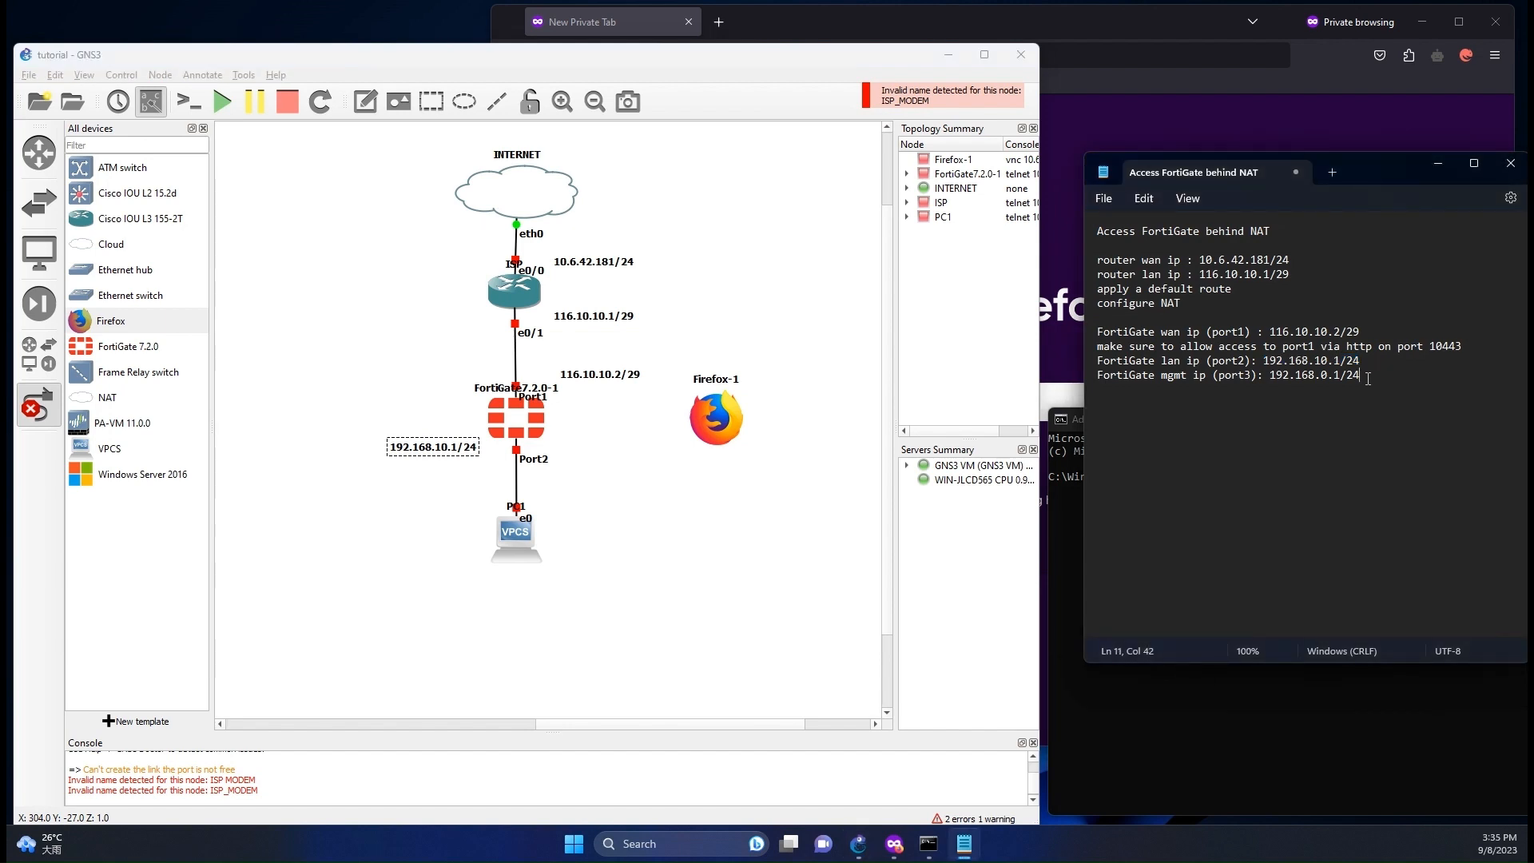
left_click_drag(1366, 375, 1271, 374)
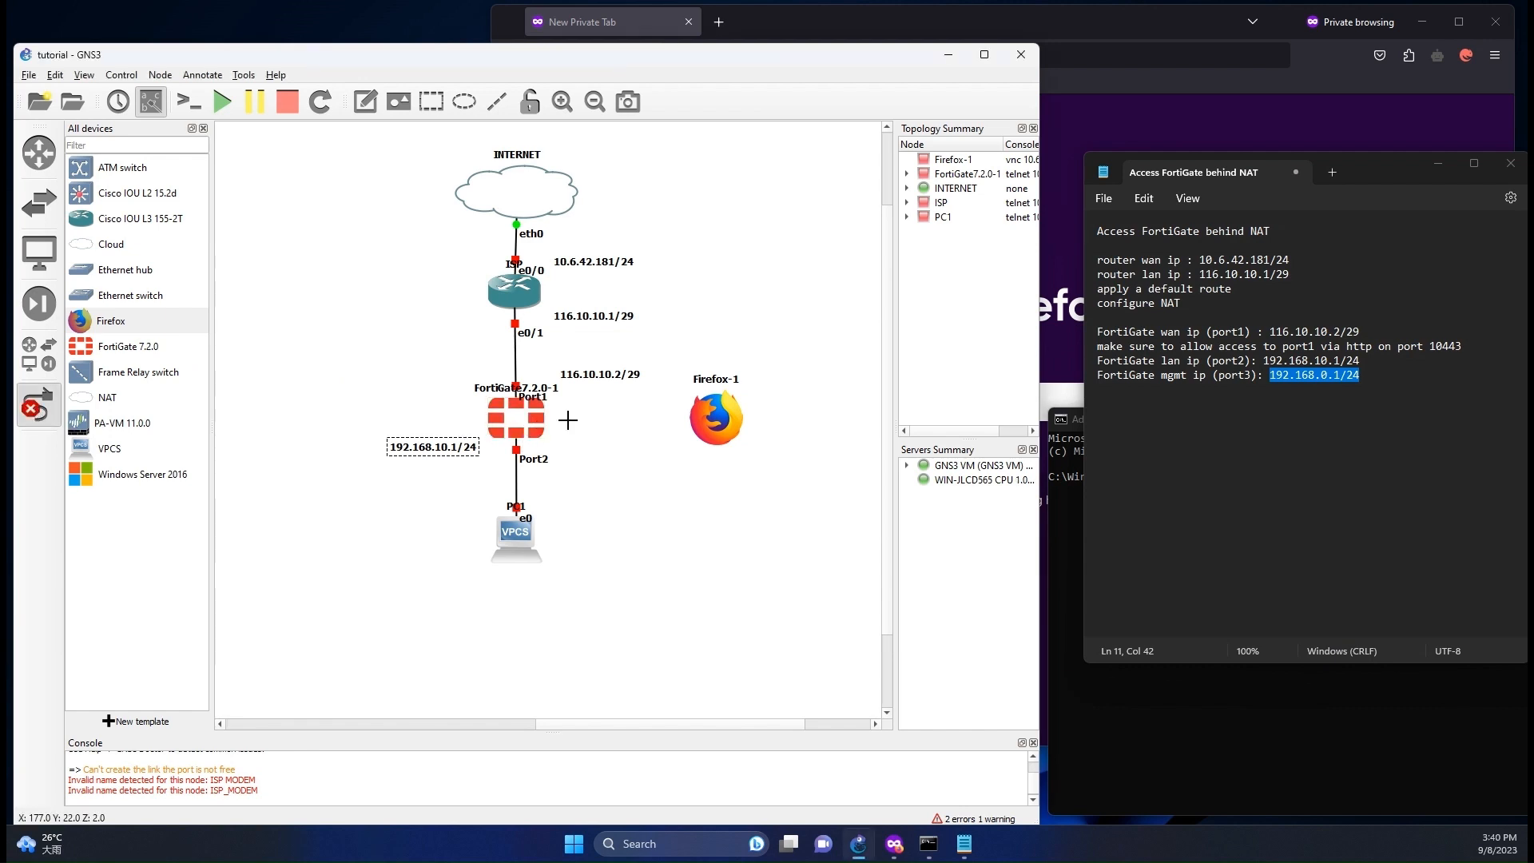
Step: Link FortiGate Port3 to Firefox-1's eth0
left_click(538, 414)
left_click(559, 462)
left_click(705, 421)
left_click(691, 415)
left_click(739, 424)
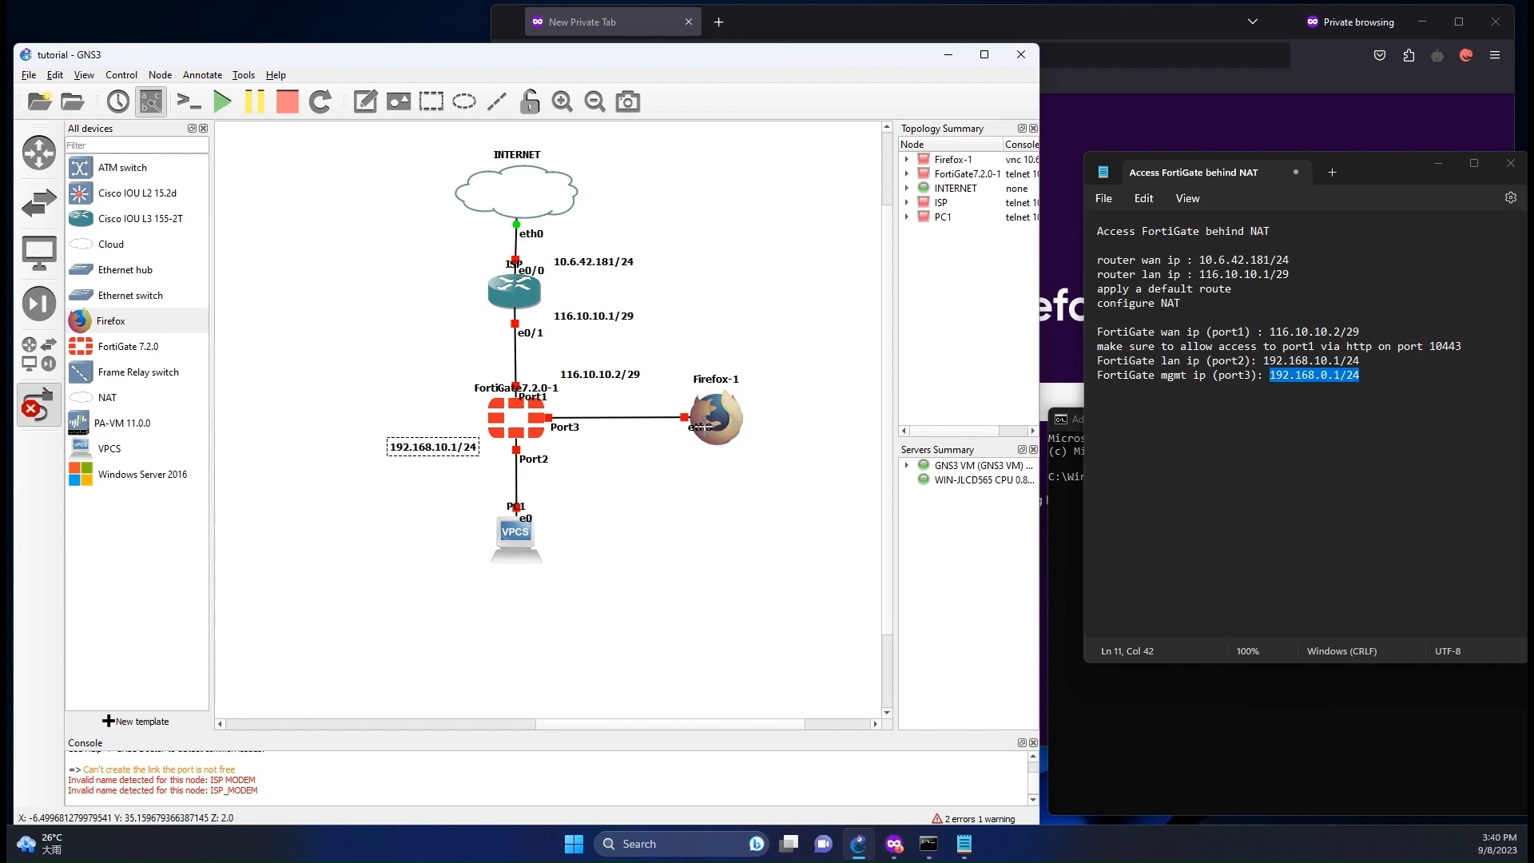
Step: Start all nodes in the lab and confirm
left_click(222, 102)
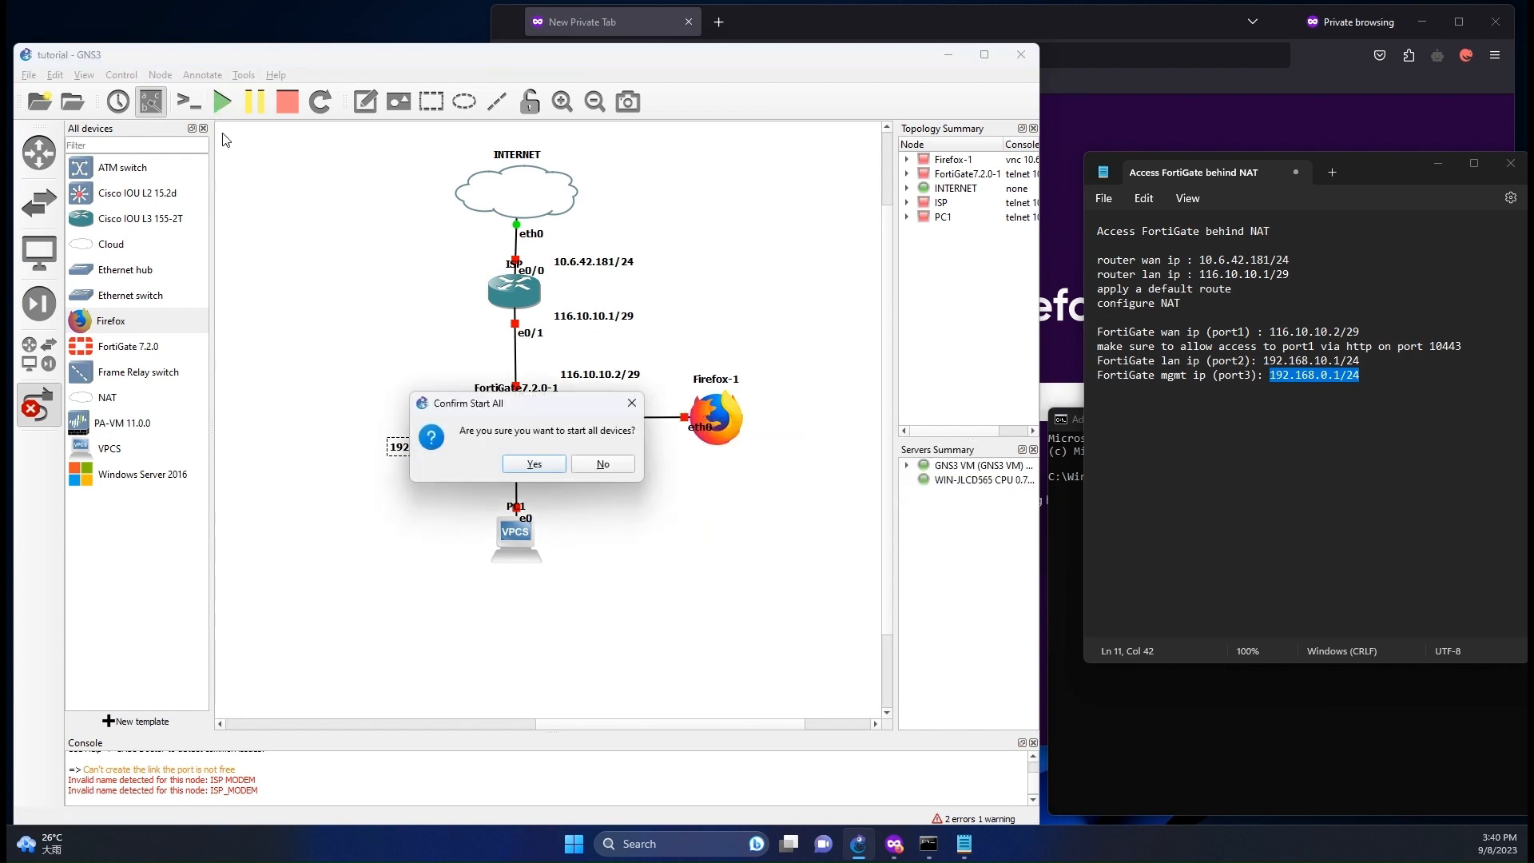
left_click(524, 466)
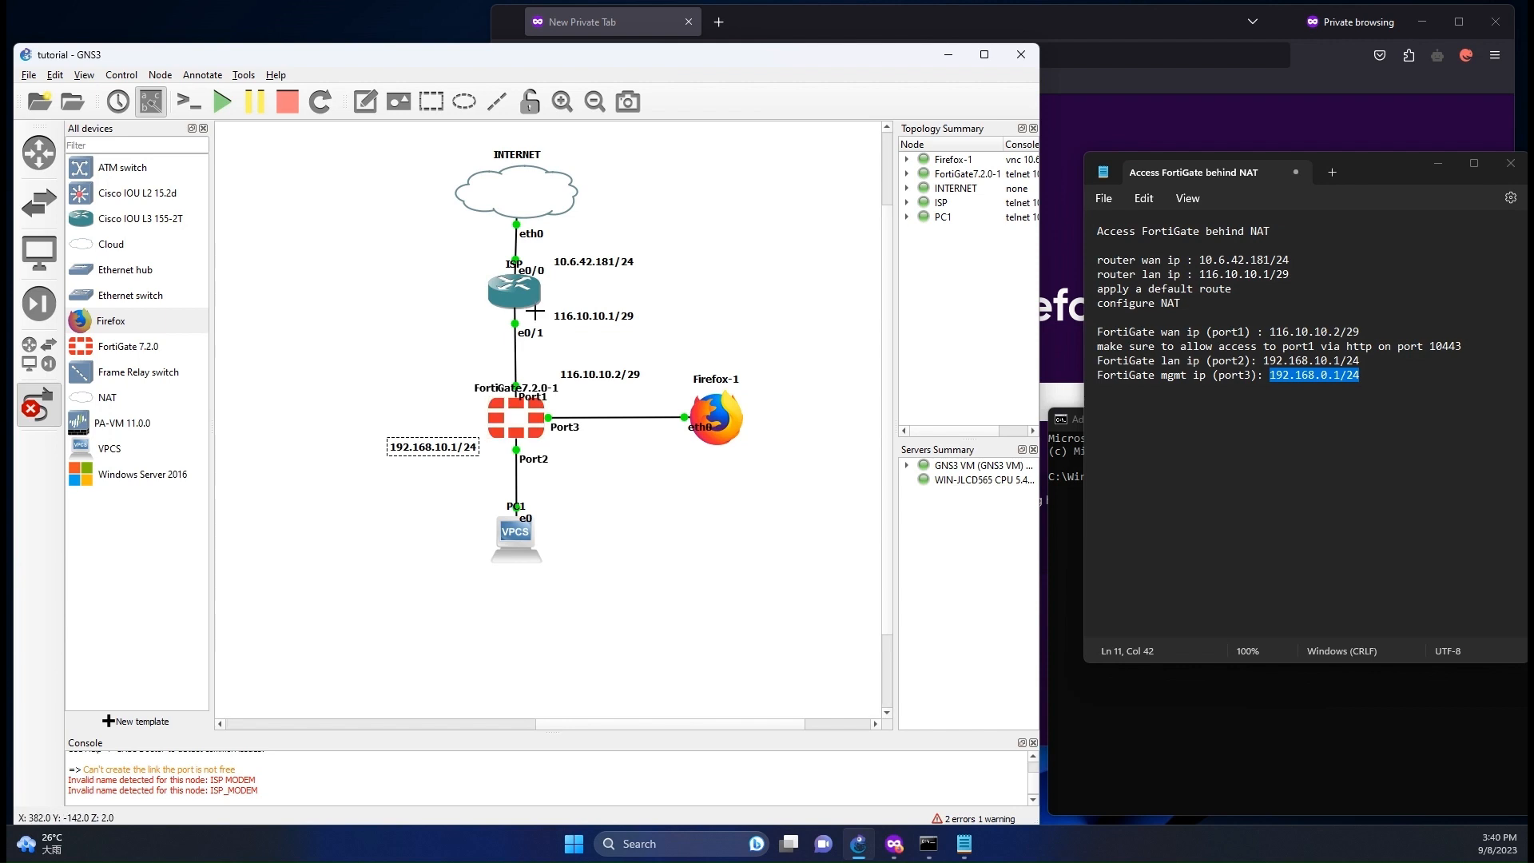
key("Escape")
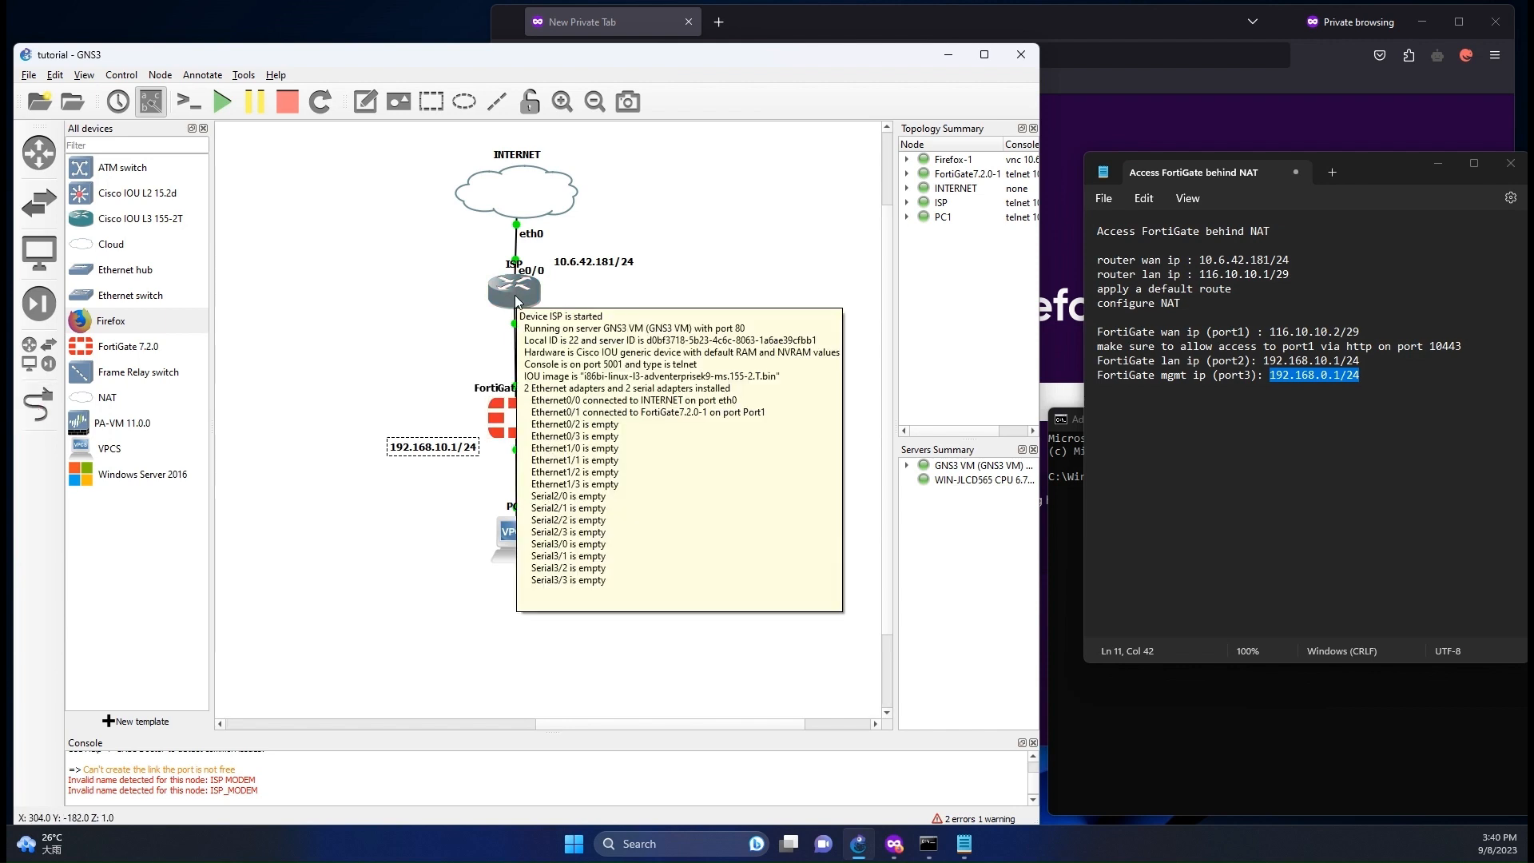
Step: Open the ISP router console and enter global configuration with conf t
left_click(514, 291)
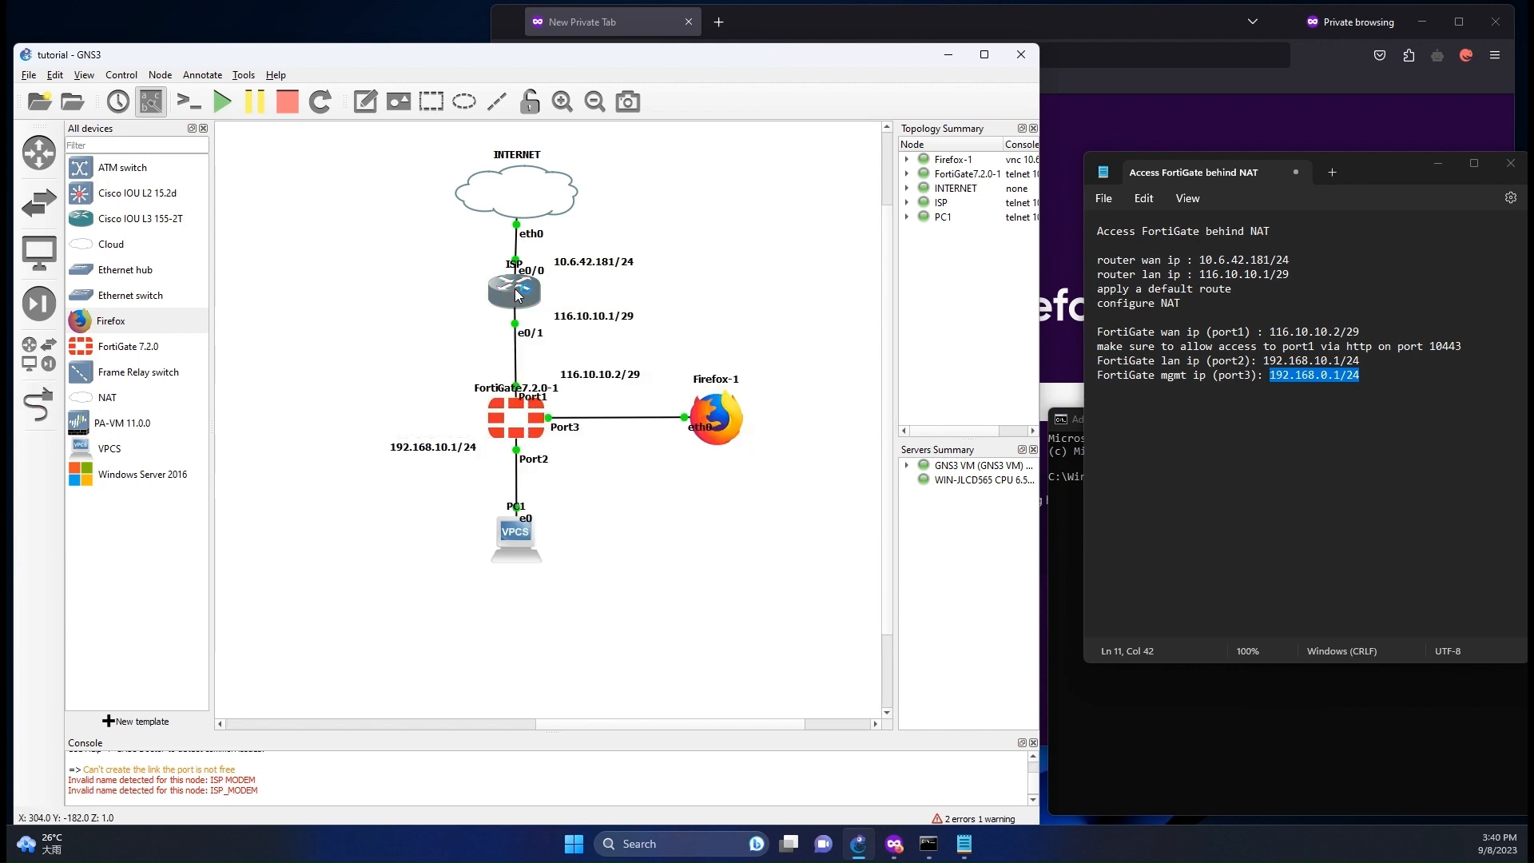
double_click(517, 295)
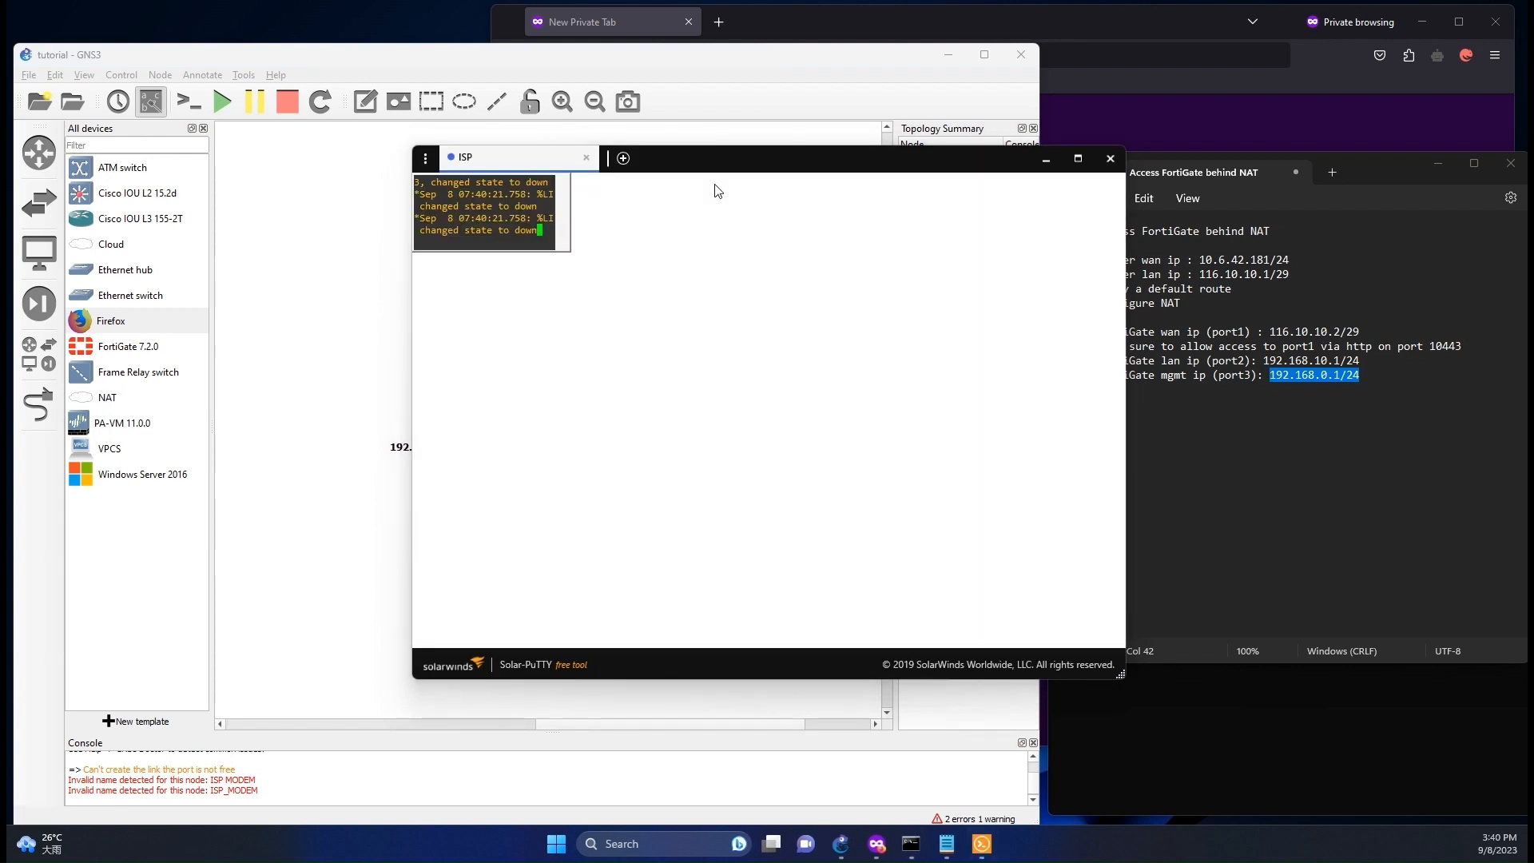
left_click_drag(737, 156, 617, 108)
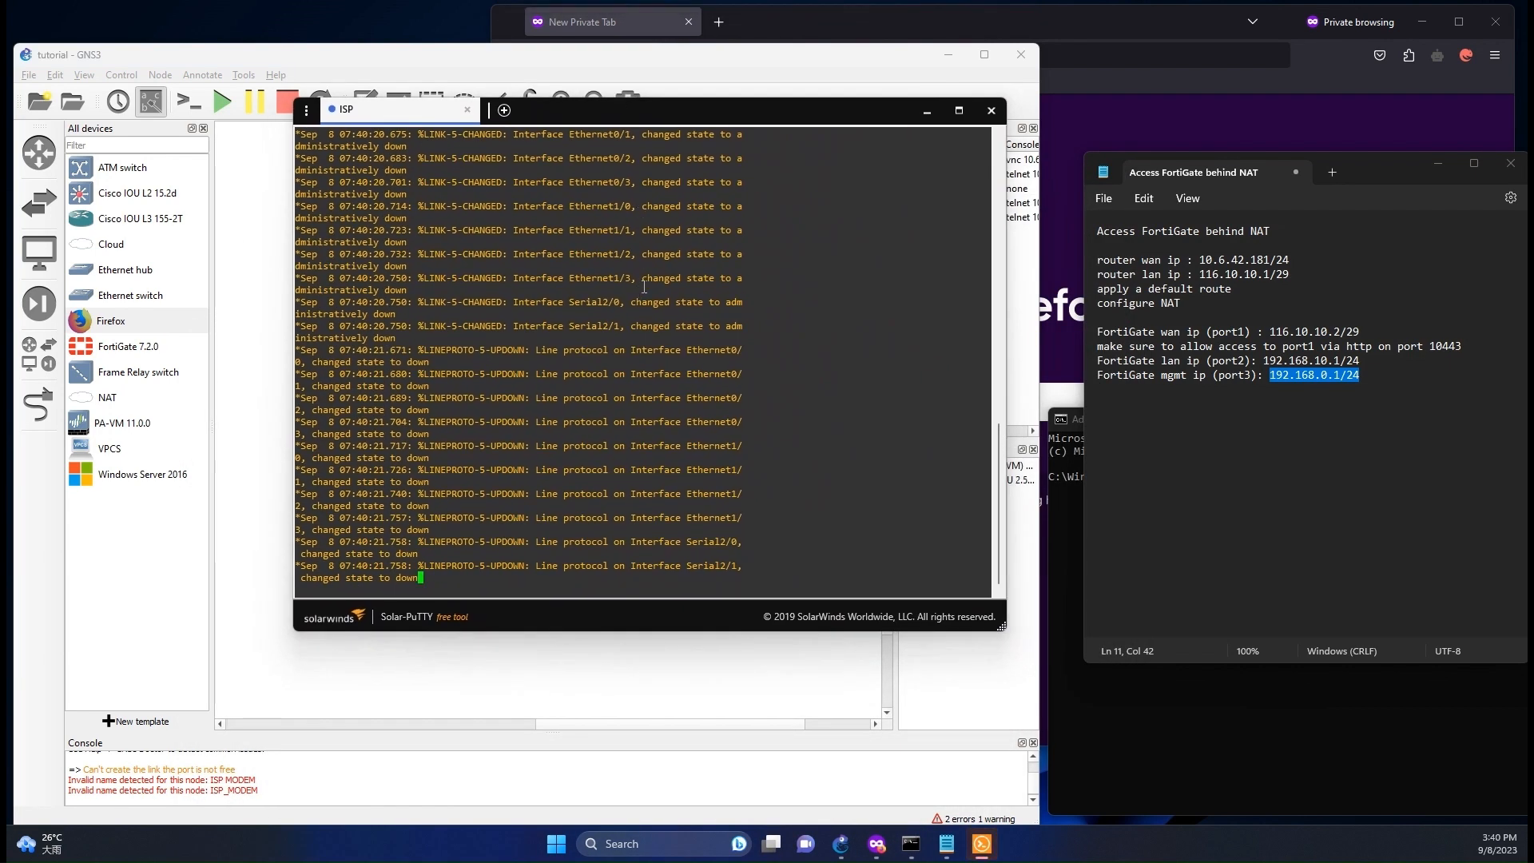
key("Return")
key("Return")
key("Return")
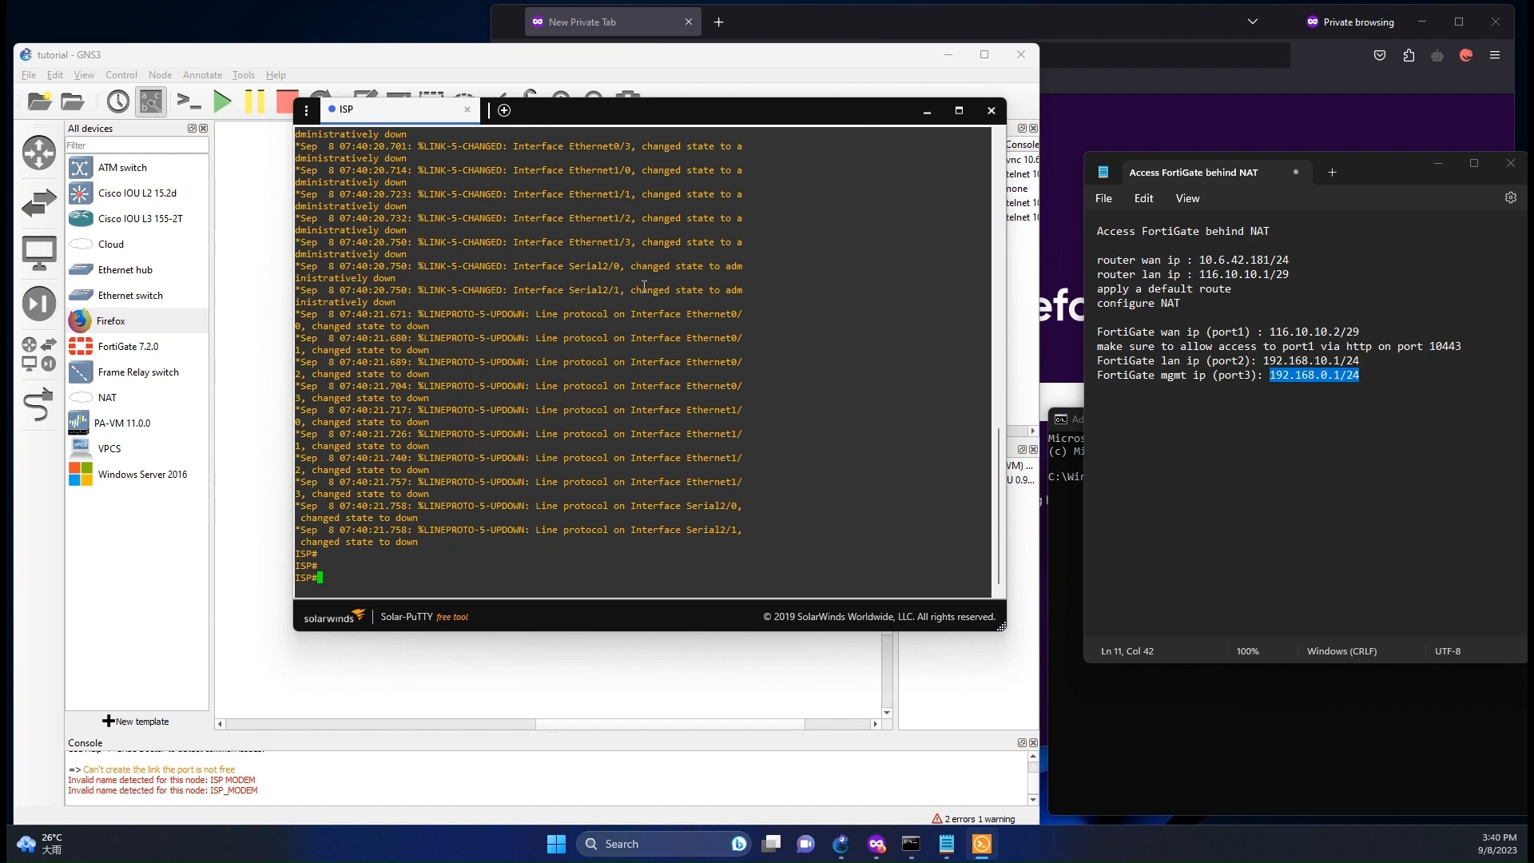
type("conf t")
key("Return")
key("Return")
key("Return")
key("Return")
key("Return")
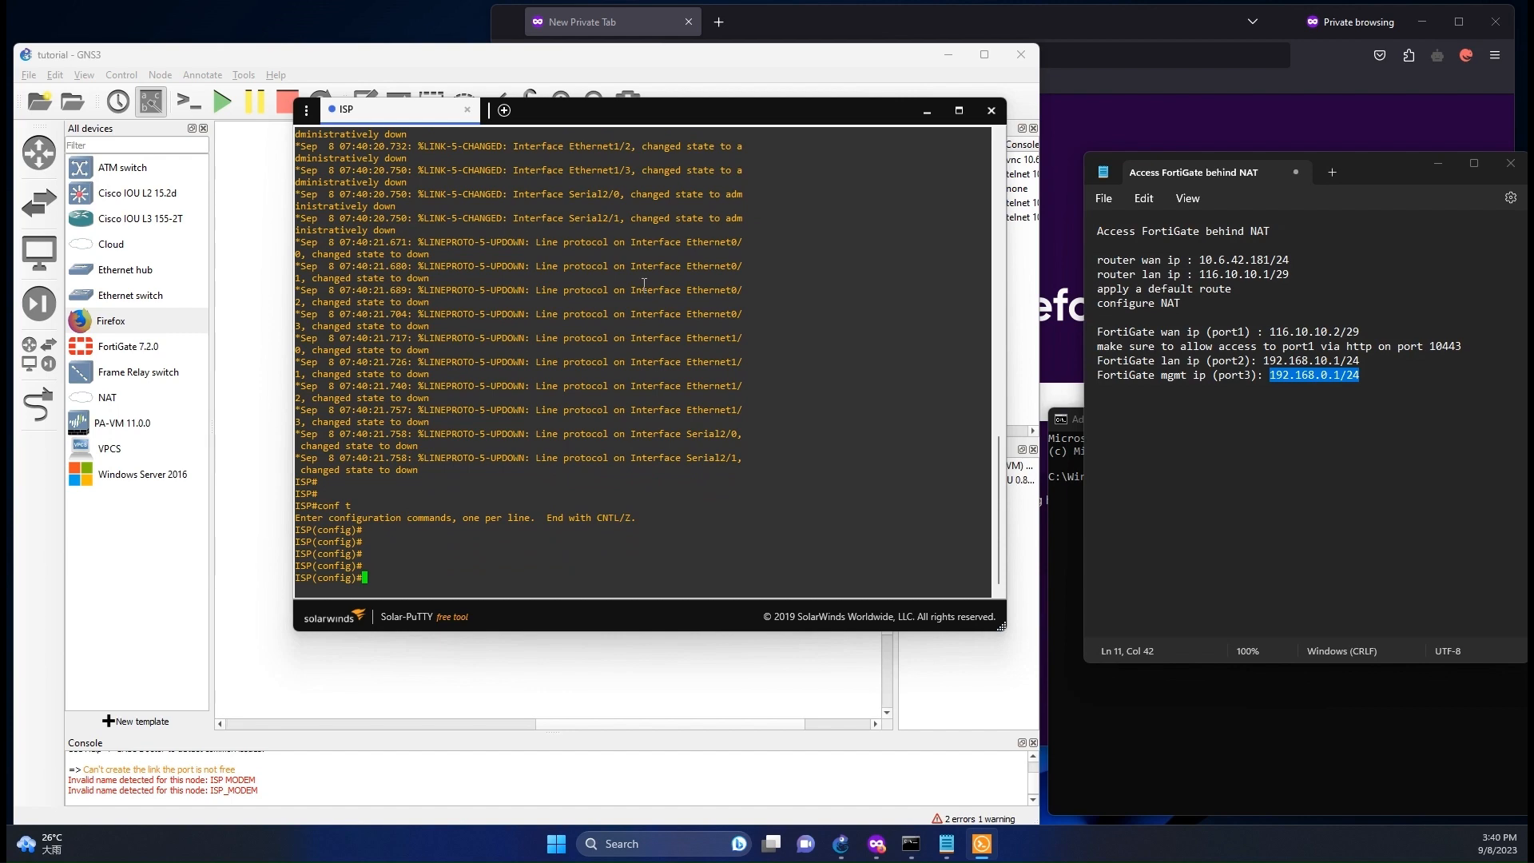
Step: Move the notes to the lower left and the ISP console right, uncovering the topology
left_click_drag(1355, 179, 376, 486)
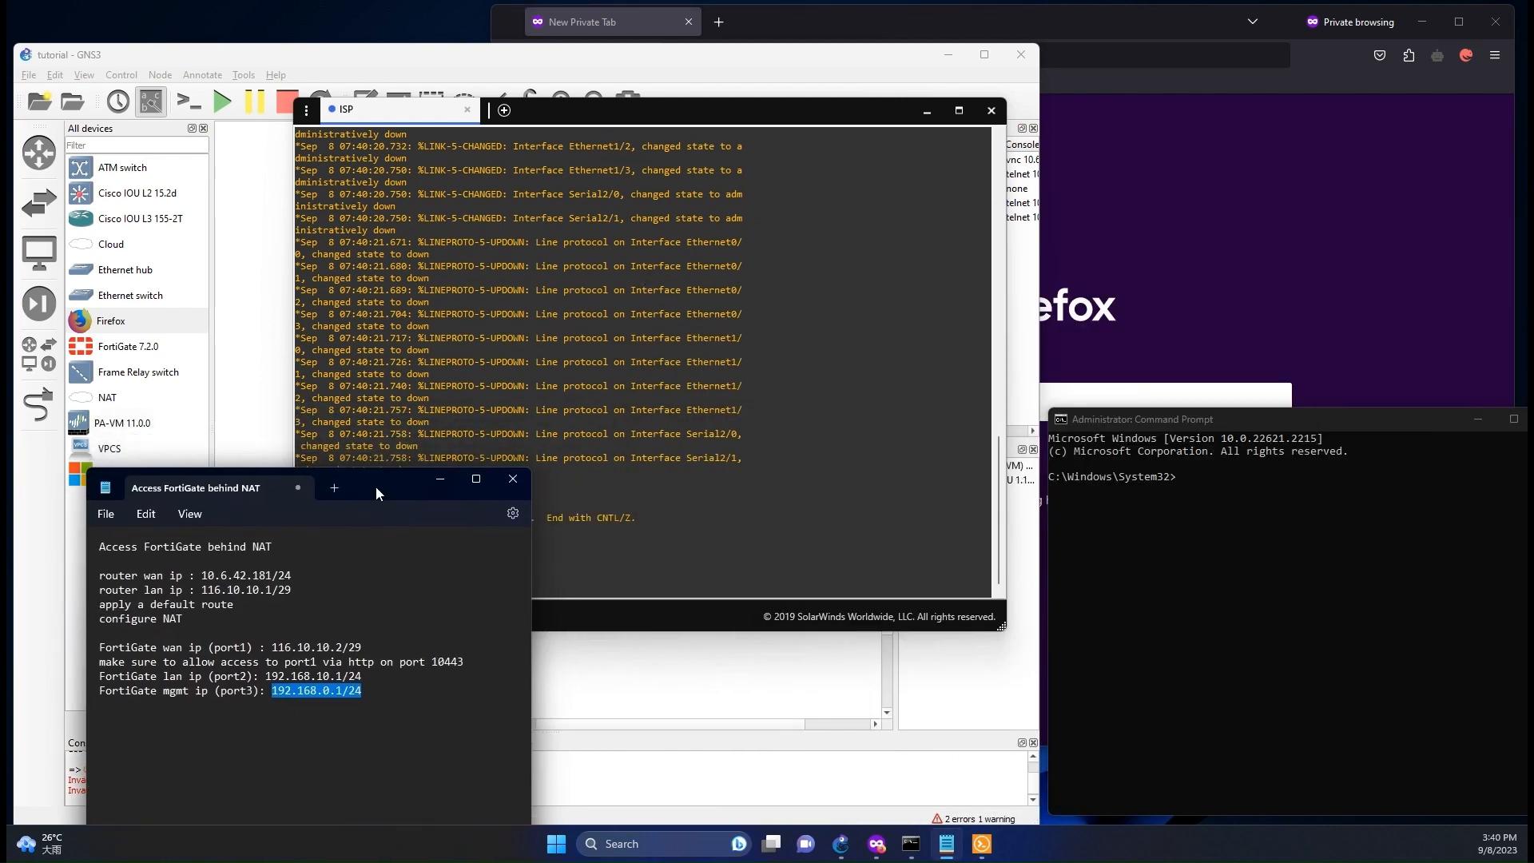
left_click_drag(612, 120, 1083, 114)
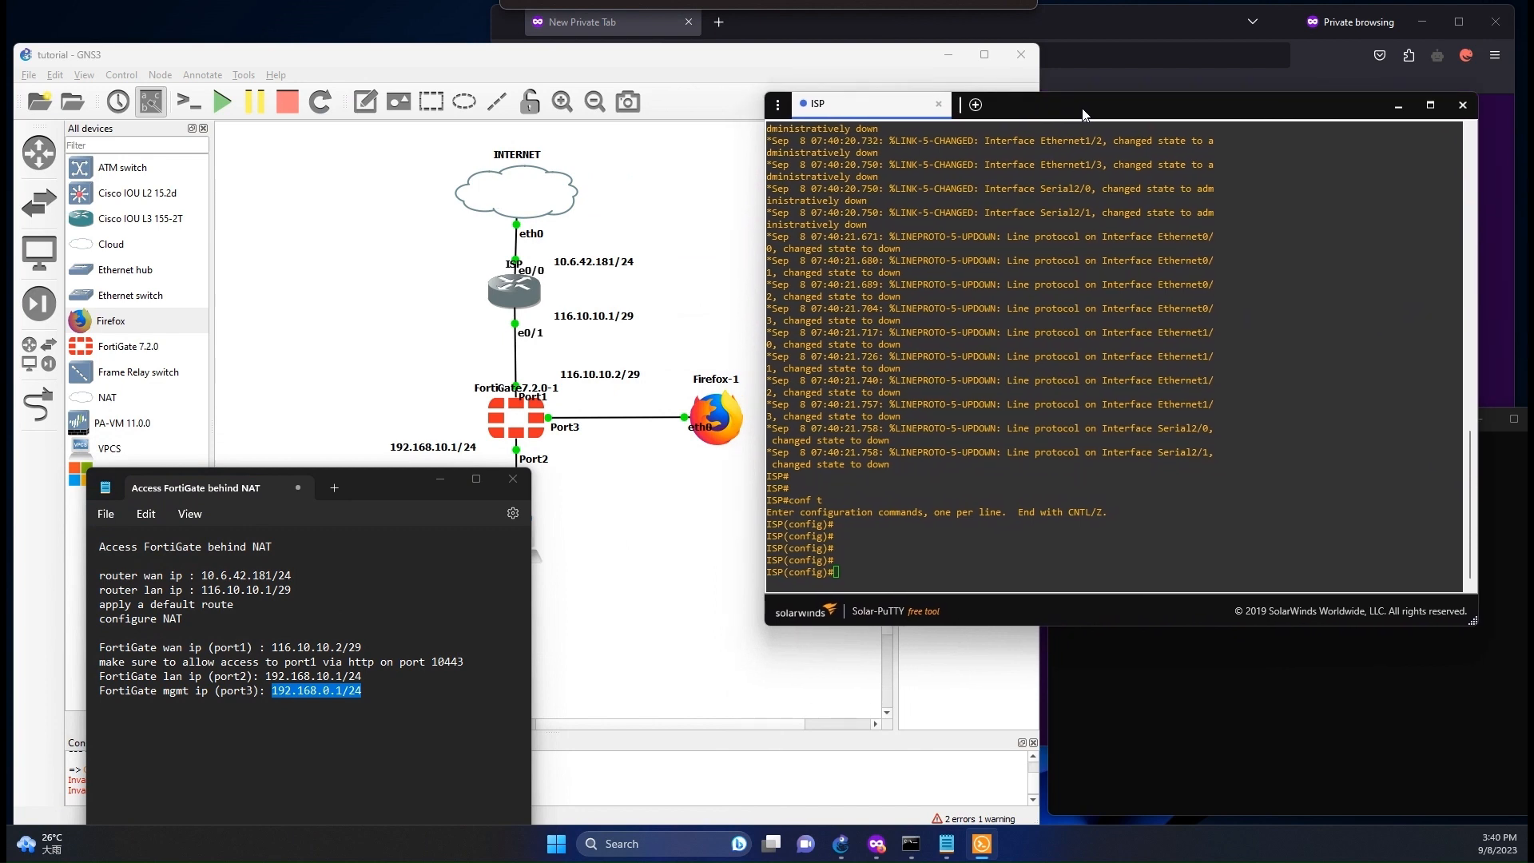
left_click(335, 592)
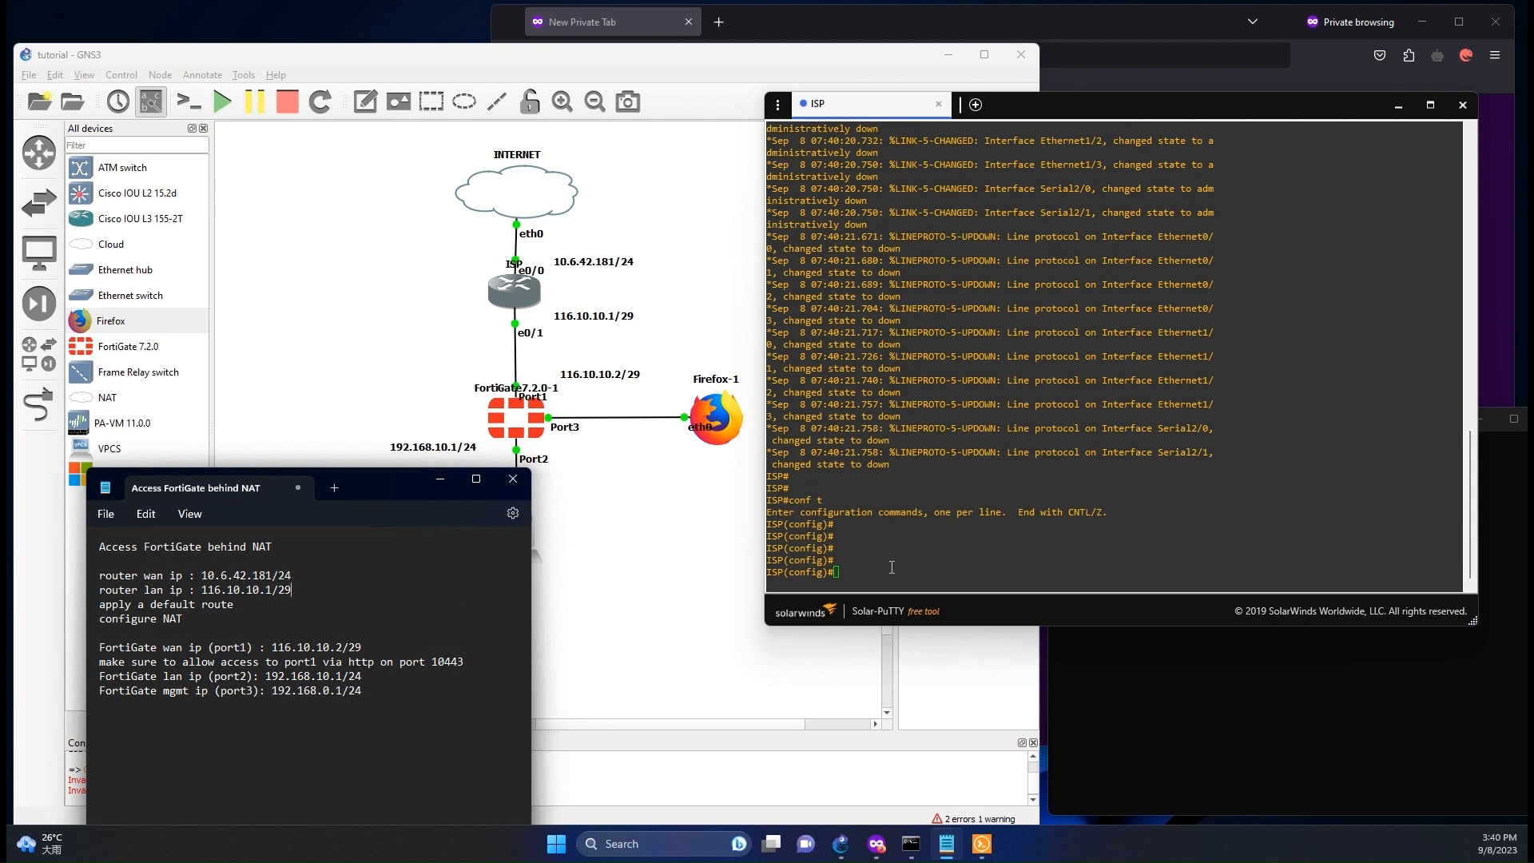
left_click_drag(384, 487, 334, 489)
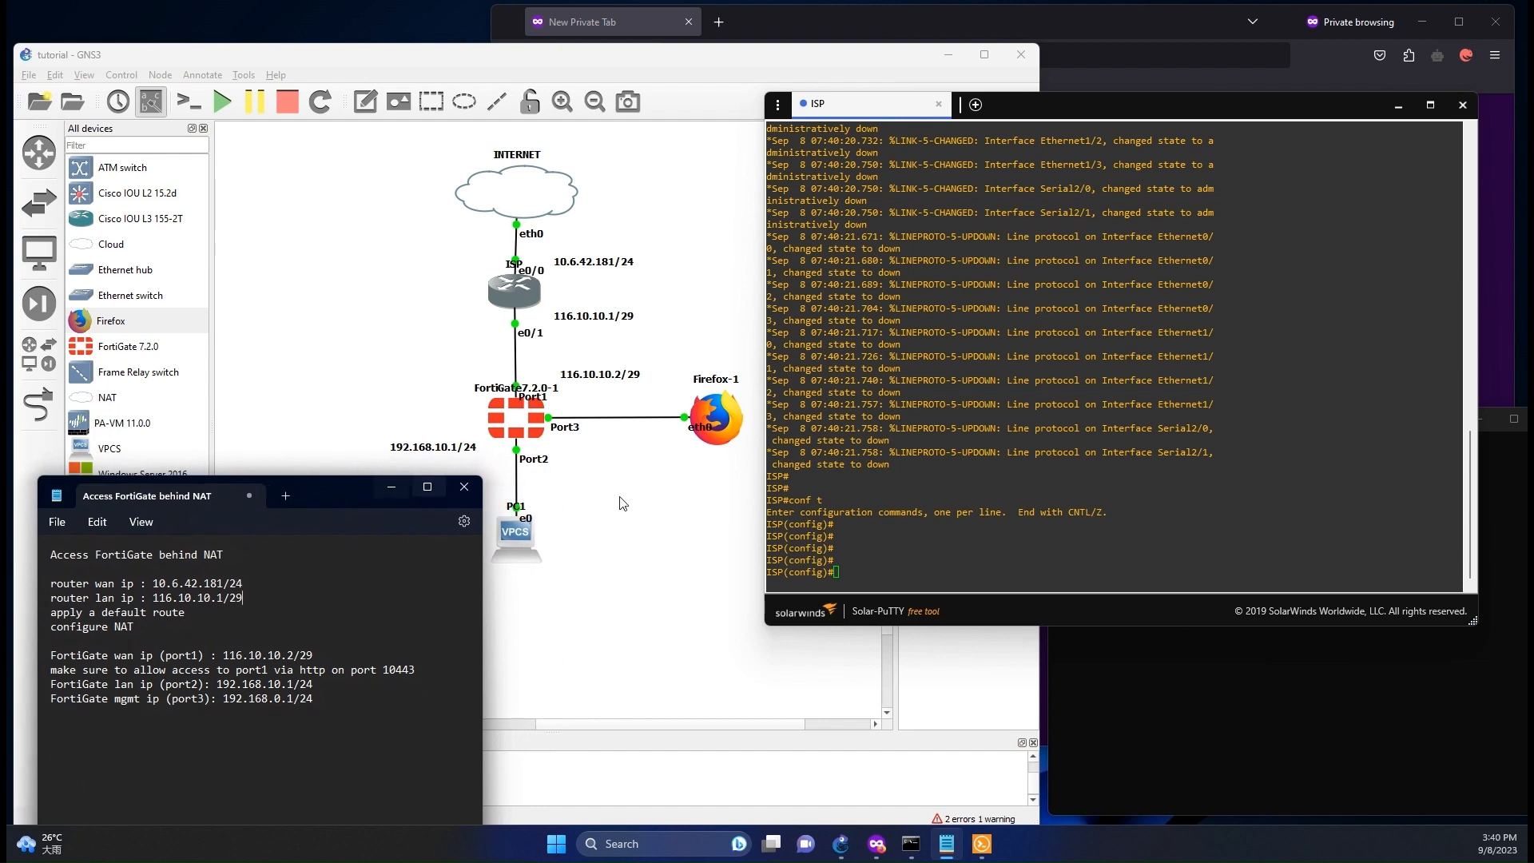
left_click(979, 558)
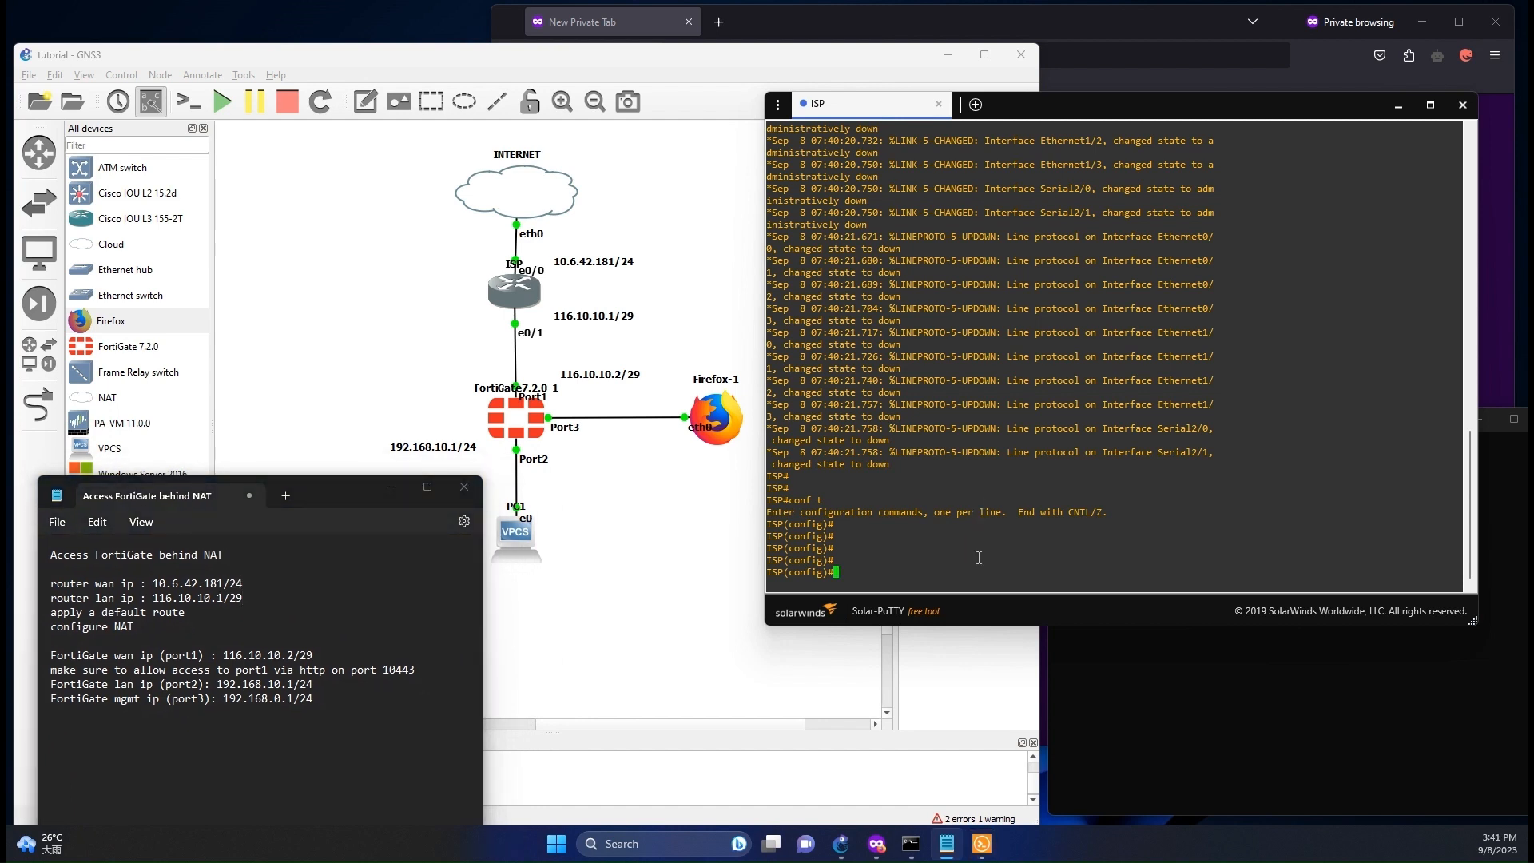
Step: On e0/0 run no shut, ip nat outside and ip add 10.6.42.181 255.255.255.0
type("int e0/0")
key("Return")
type("no shut")
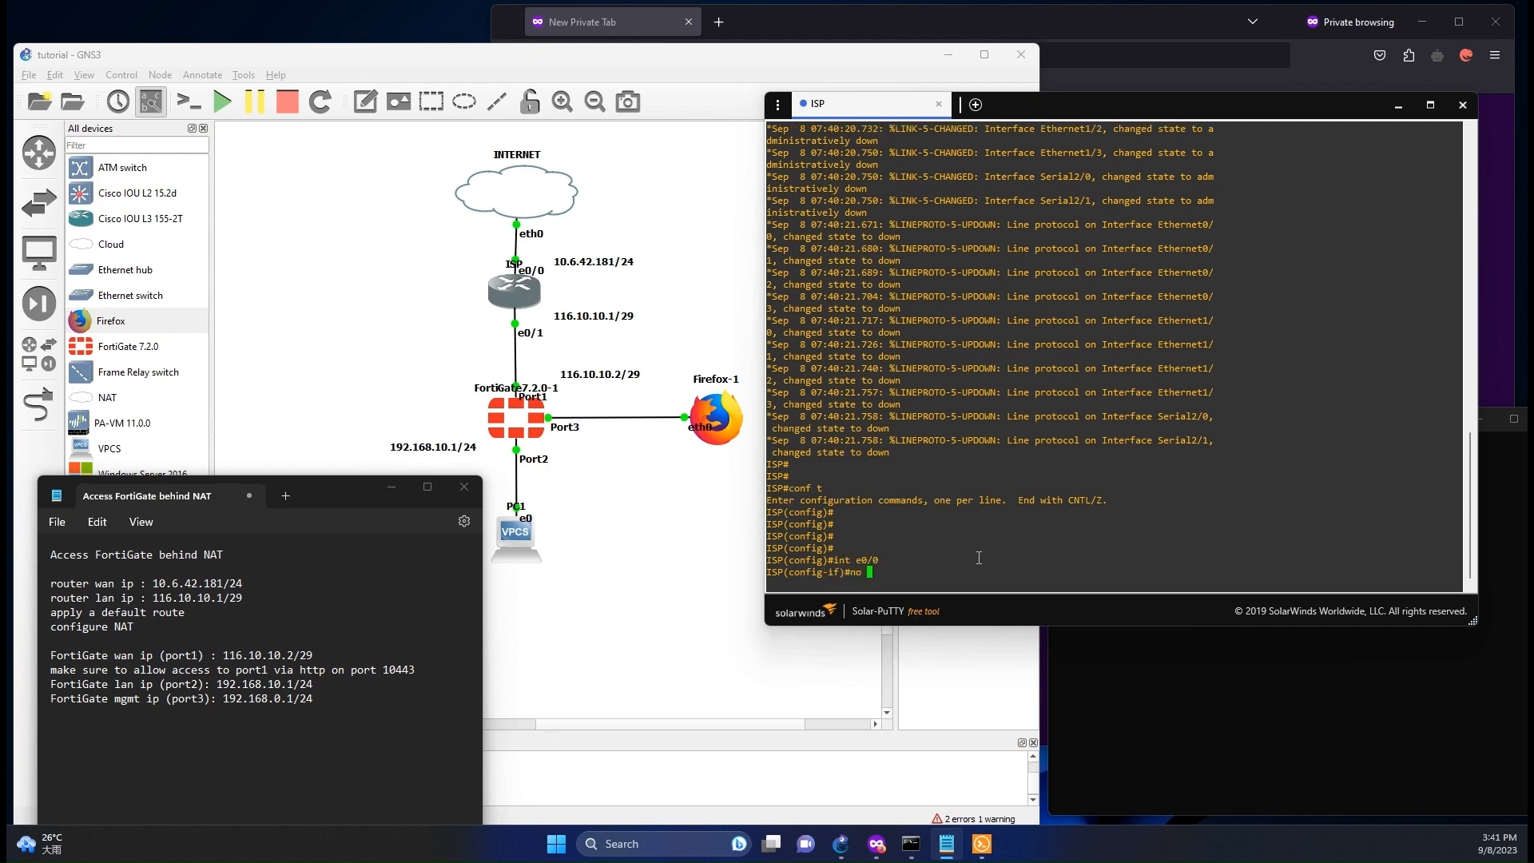
key("Return")
key("Return")
key("Return")
key("Return")
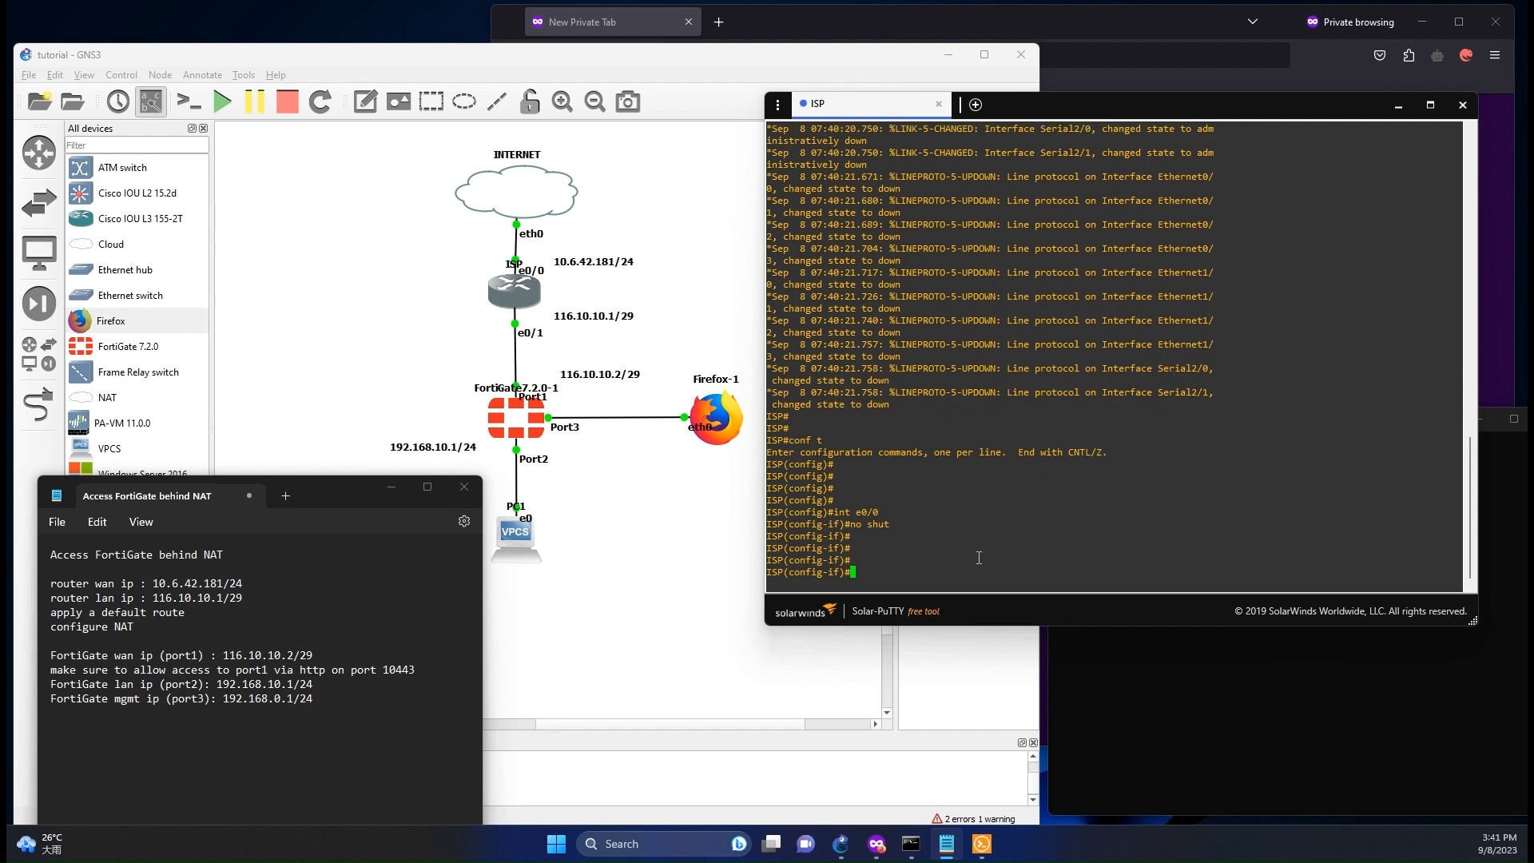
type("ip nat outside")
key("Return")
key("Up")
key("Return")
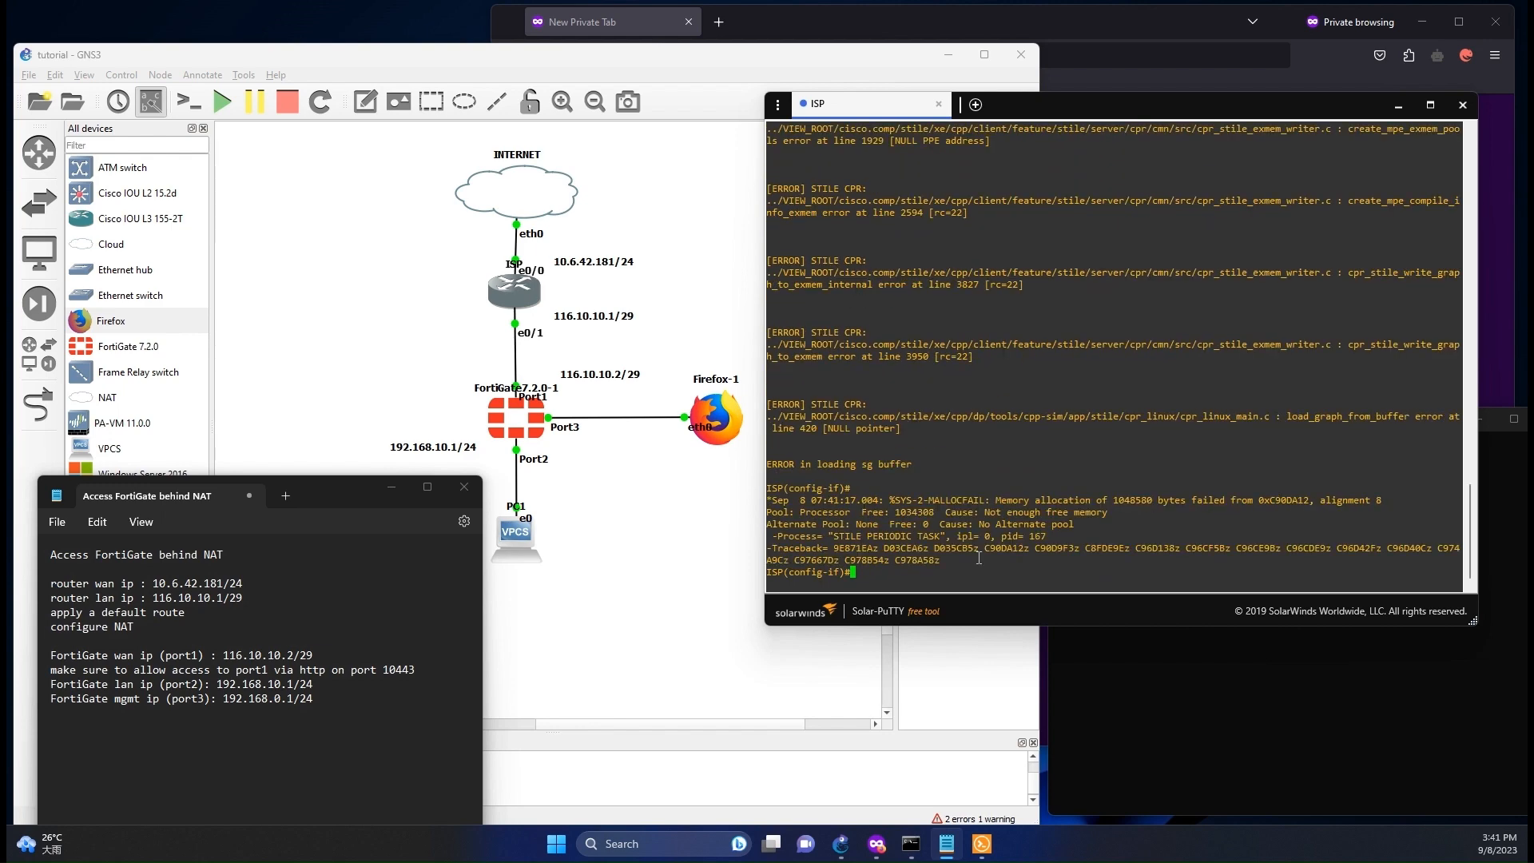
key("Return")
key("Return")
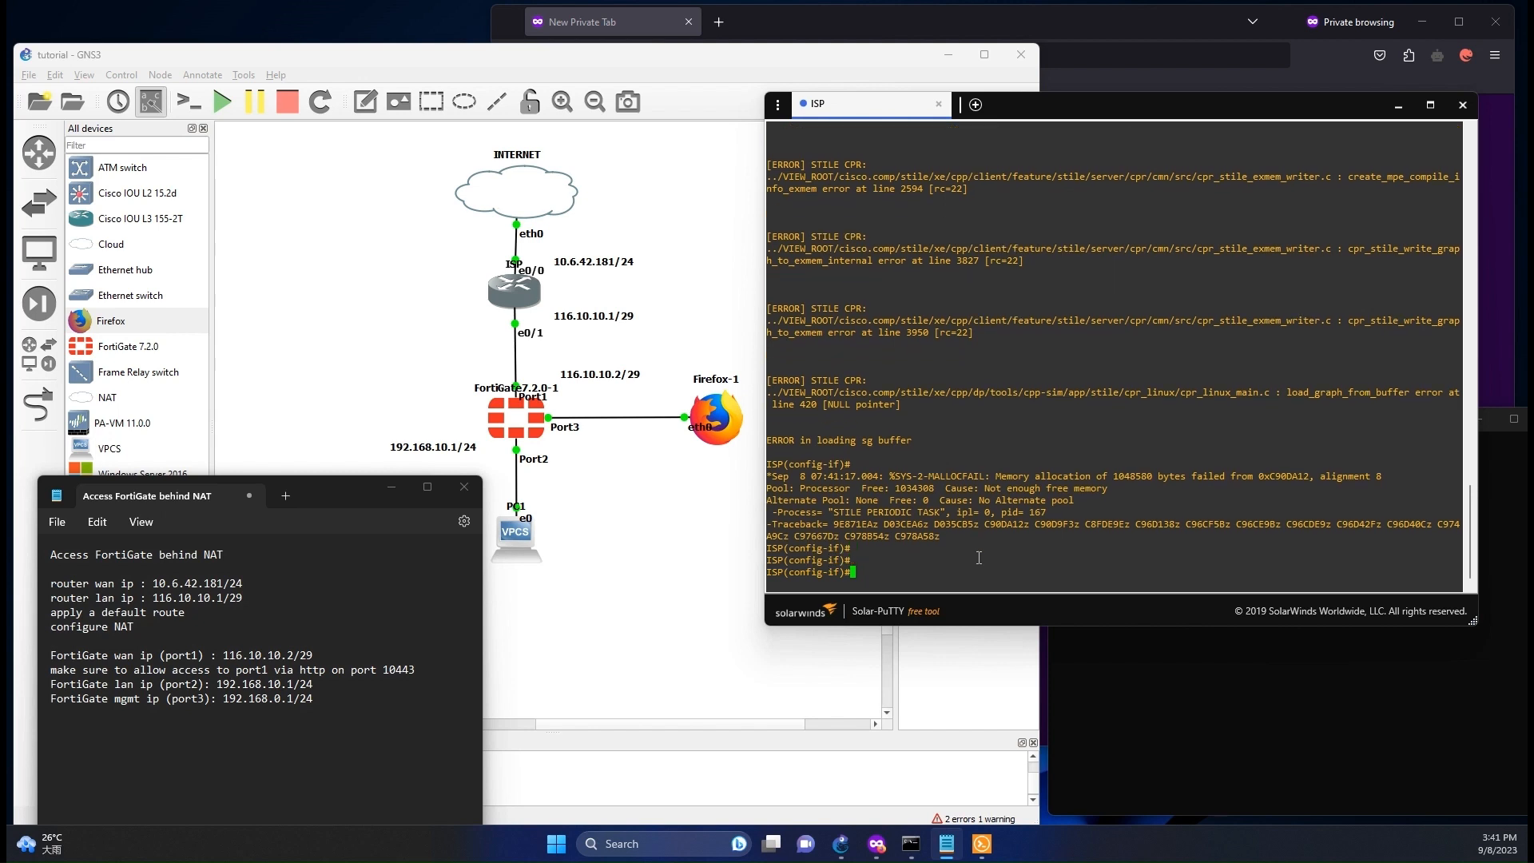
type("ip add 10.6.42.181 255.255.255.0")
key("Return")
key("Return")
key("Return")
key("Return")
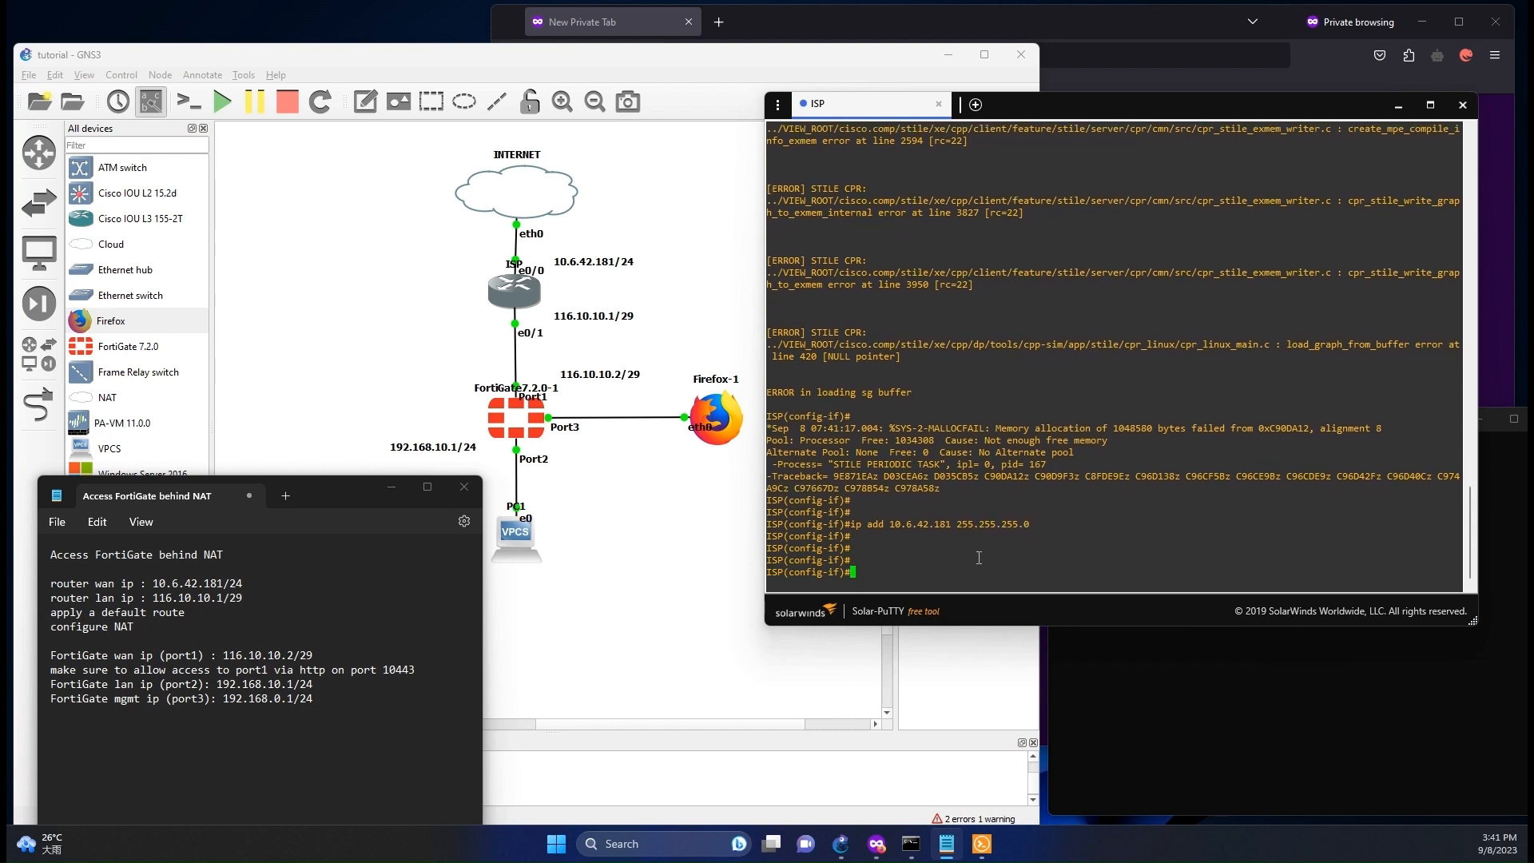
type("int e0/1")
Step: Bring up e0/1 with no shut, set ip nat inside, then exit to global configuration
key("Return")
type("no shut")
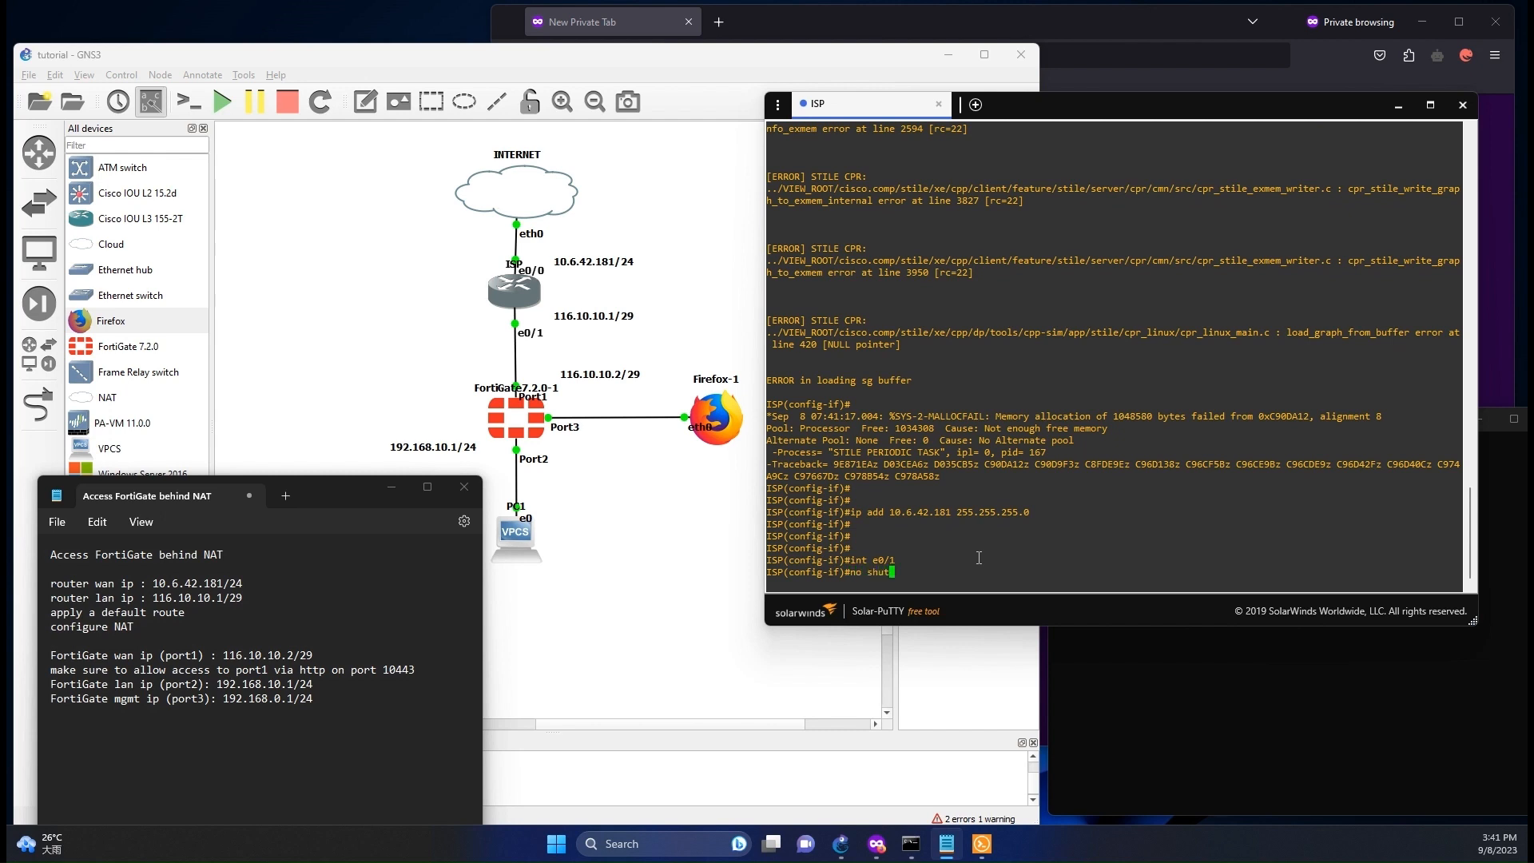
key("Return")
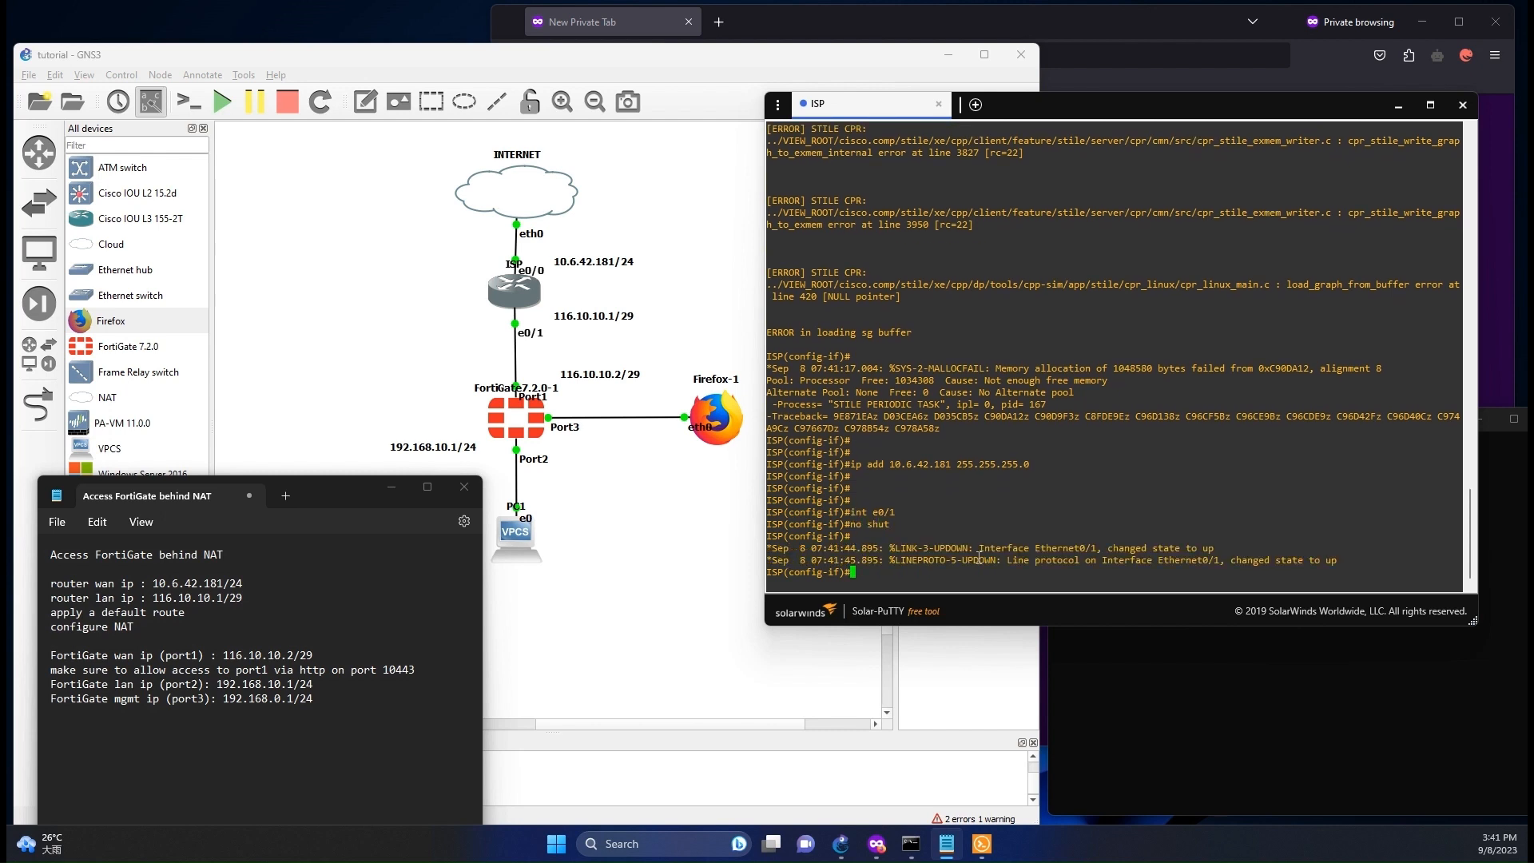
type("ip nat in")
type("s")
key("Tab")
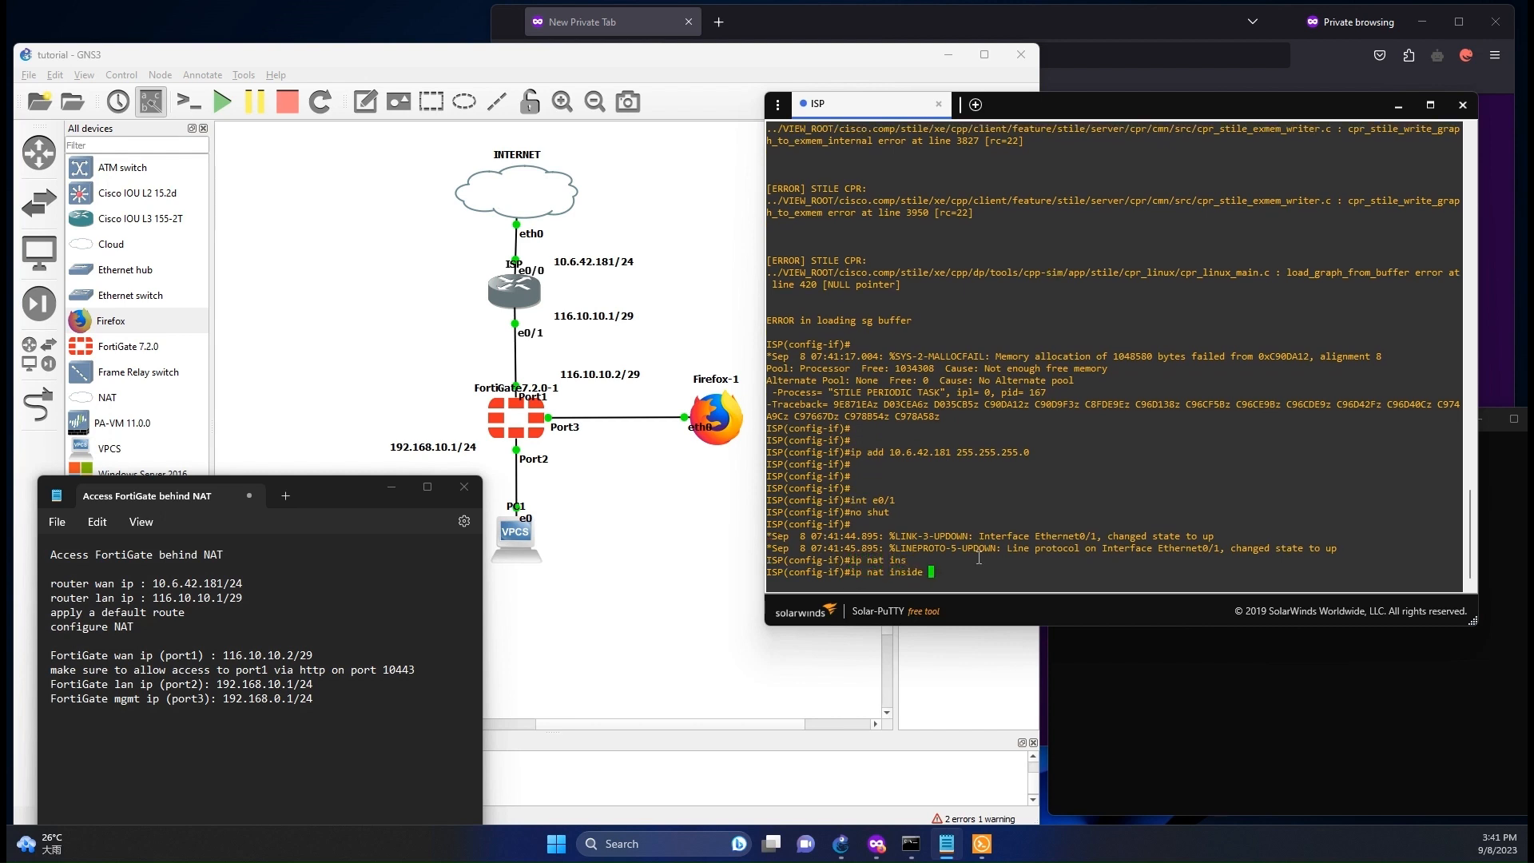
key("Return")
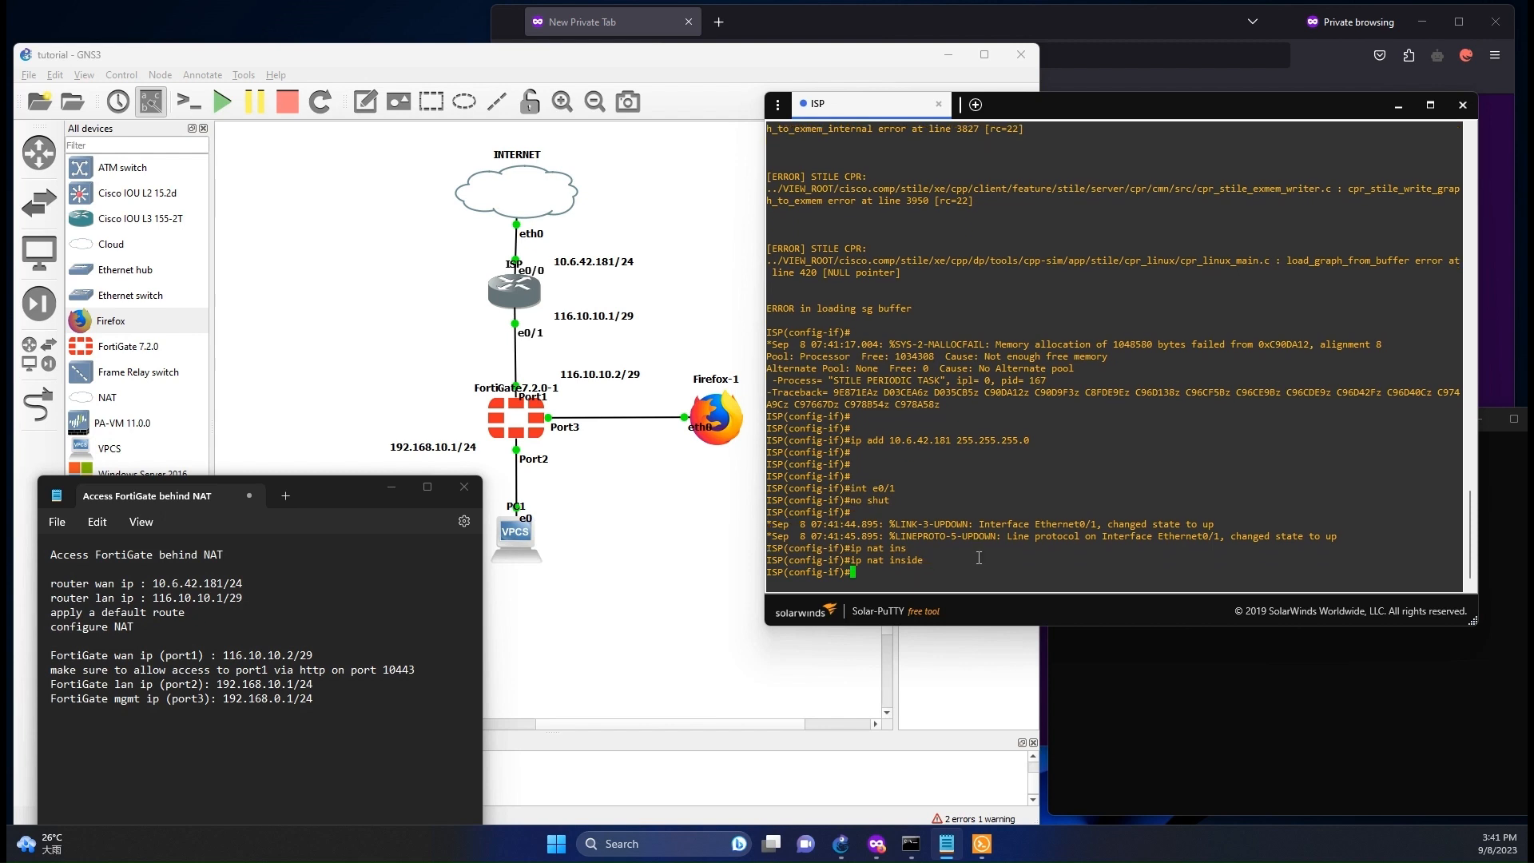
key("Return")
key("Return")
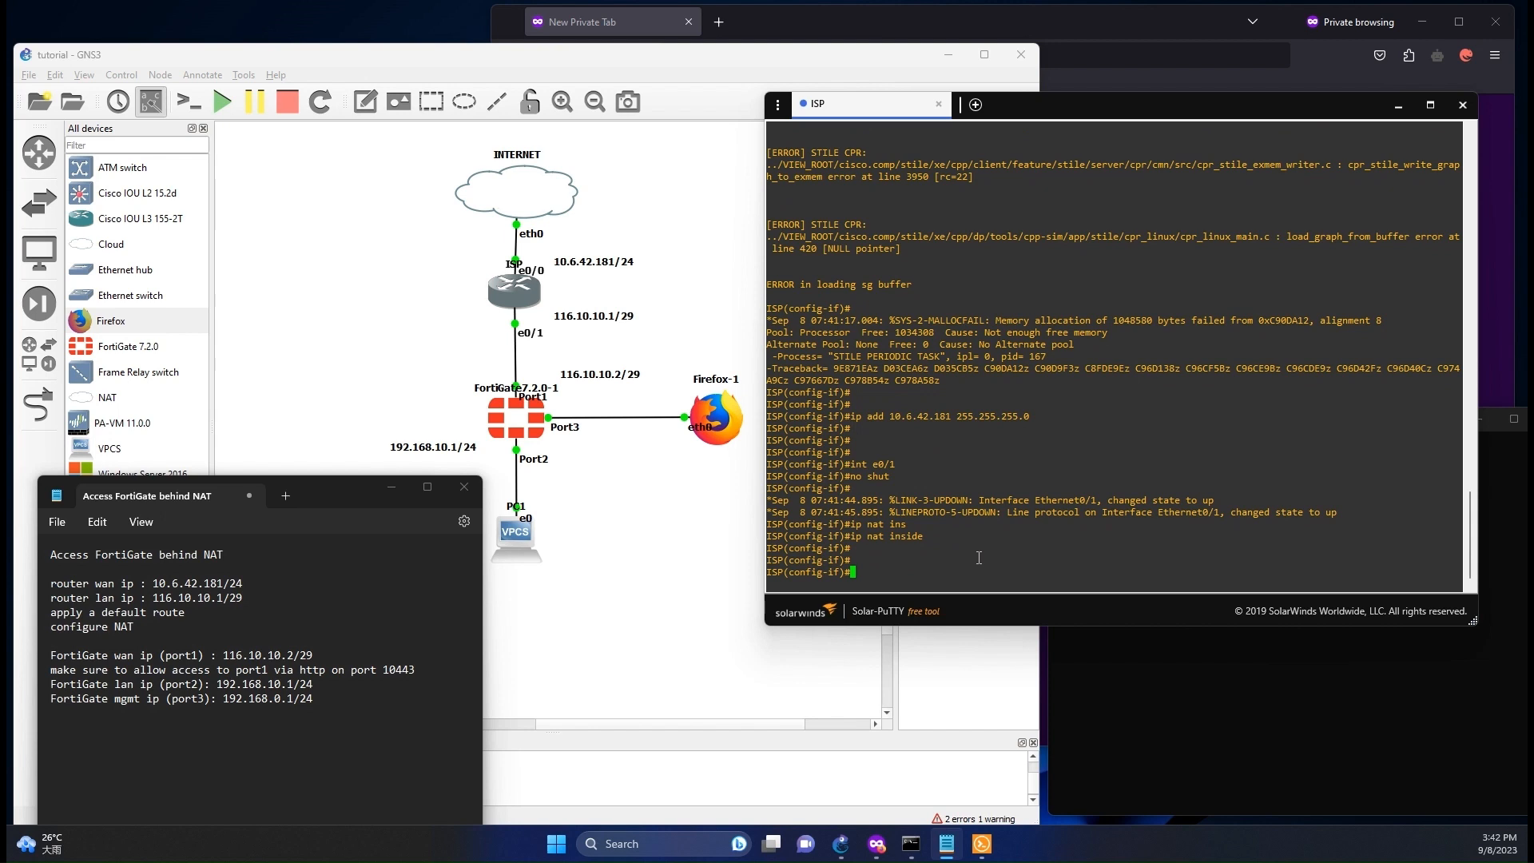
type("exit")
key("Return")
key("Return")
key("Return")
key("Return")
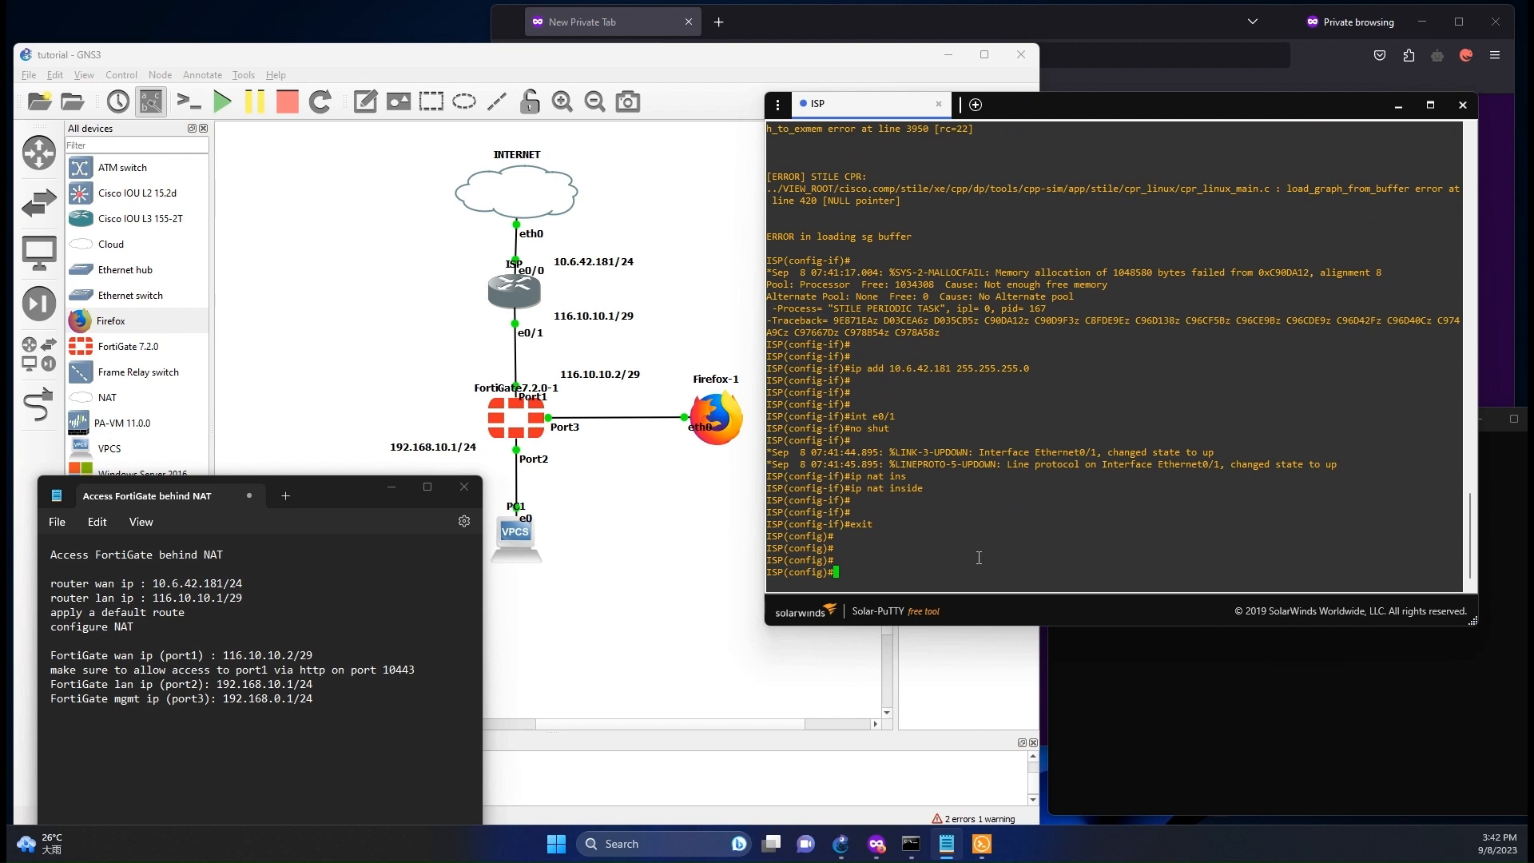
Step: Add the default route ip route 0.0.0.0 0.0.0.0 10.6.42.1
type("ip route 0.0.0.0 0.0.0.0 10.6.42.1")
key("Return")
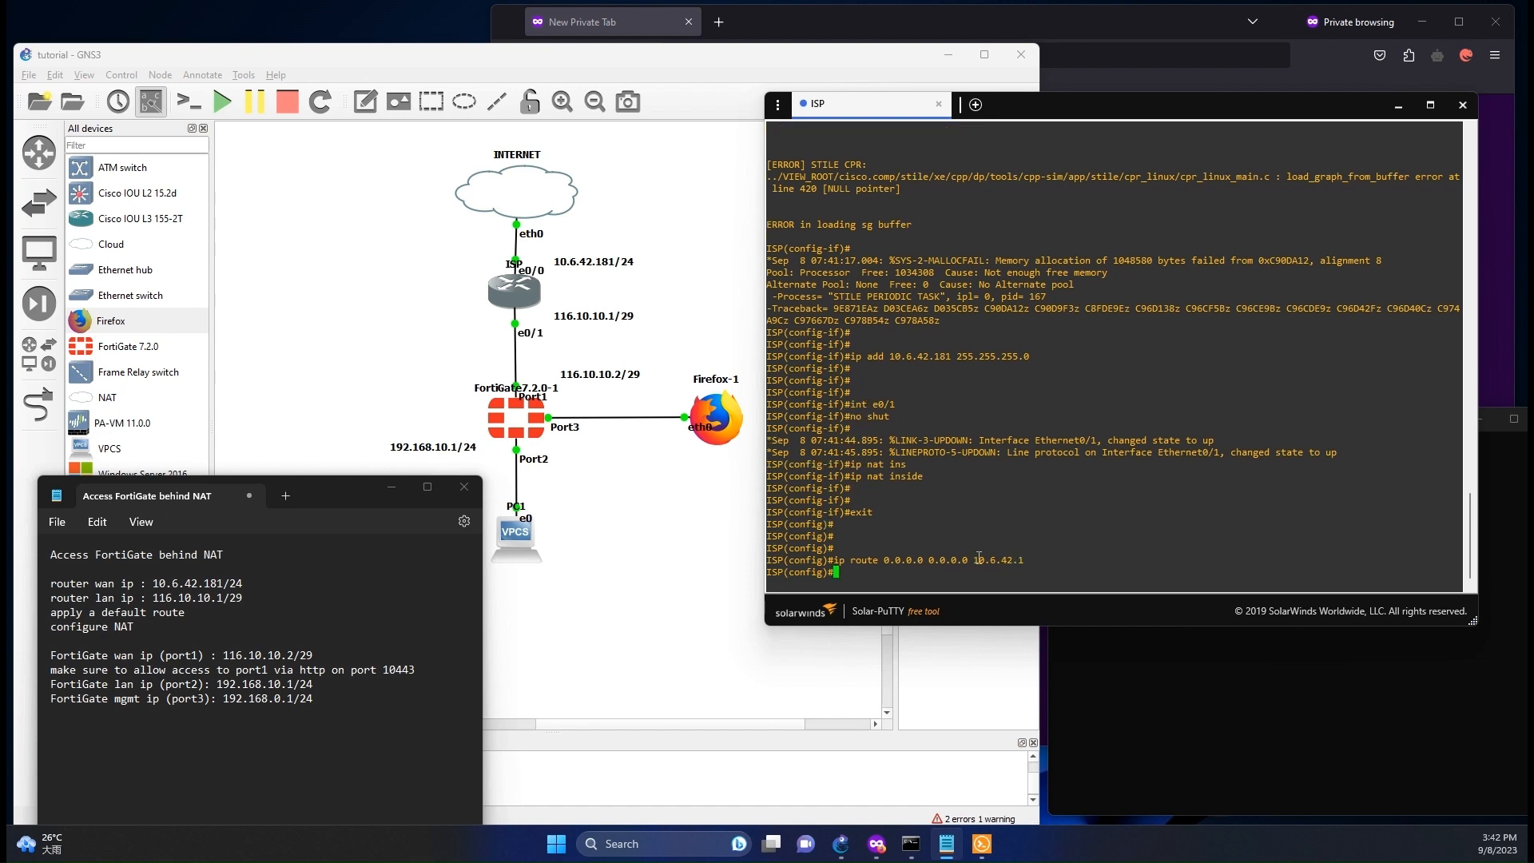
key("Return")
key("Return")
key("Return")
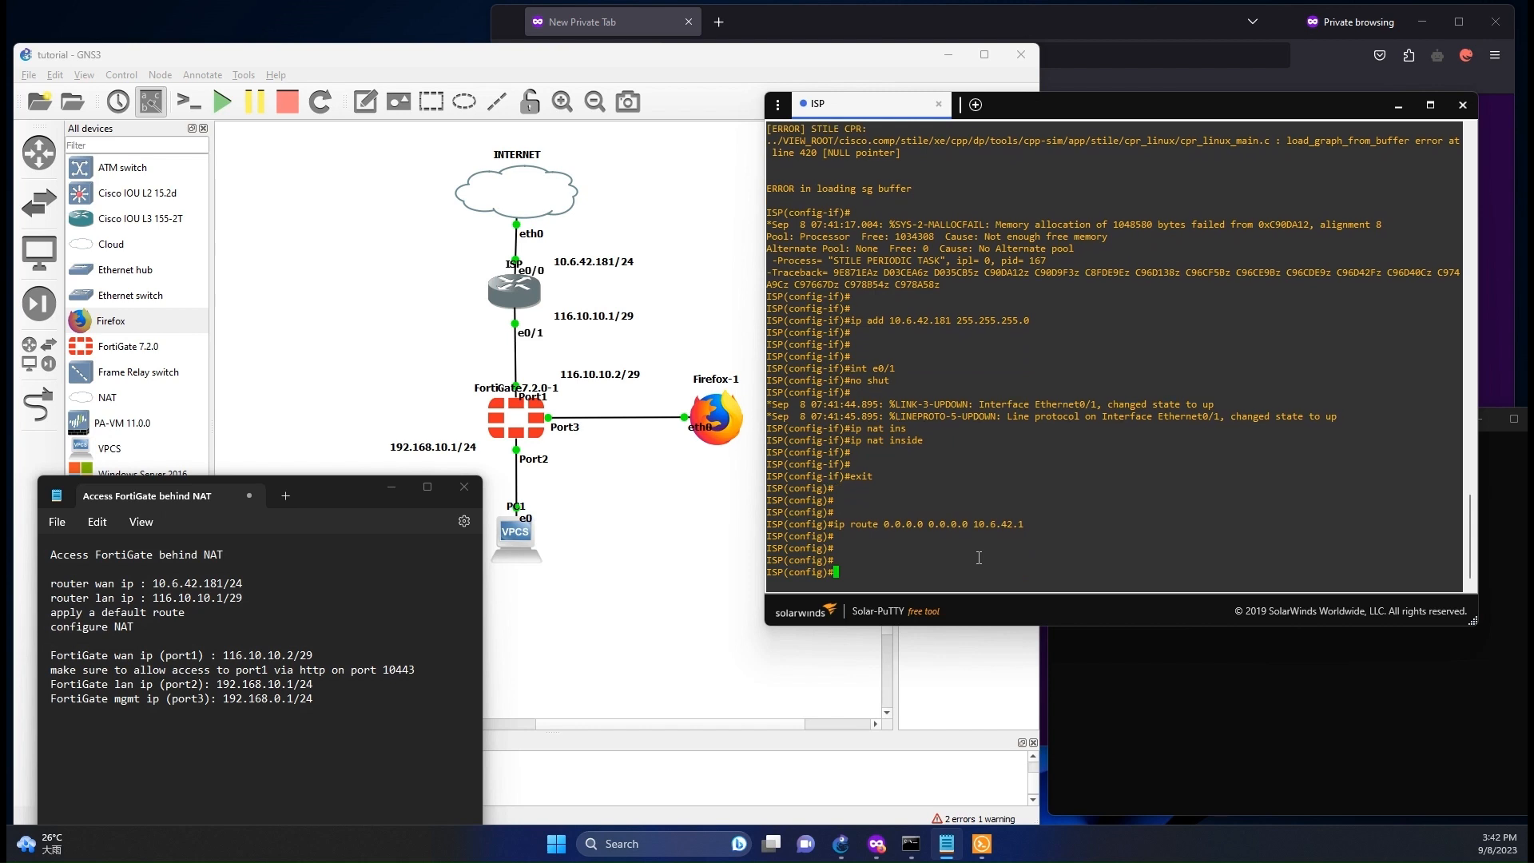
Step: Run do ping 8.8.8.8 and check the 5/5 successful replies
type("do ping 8.8.8.8")
key("Return")
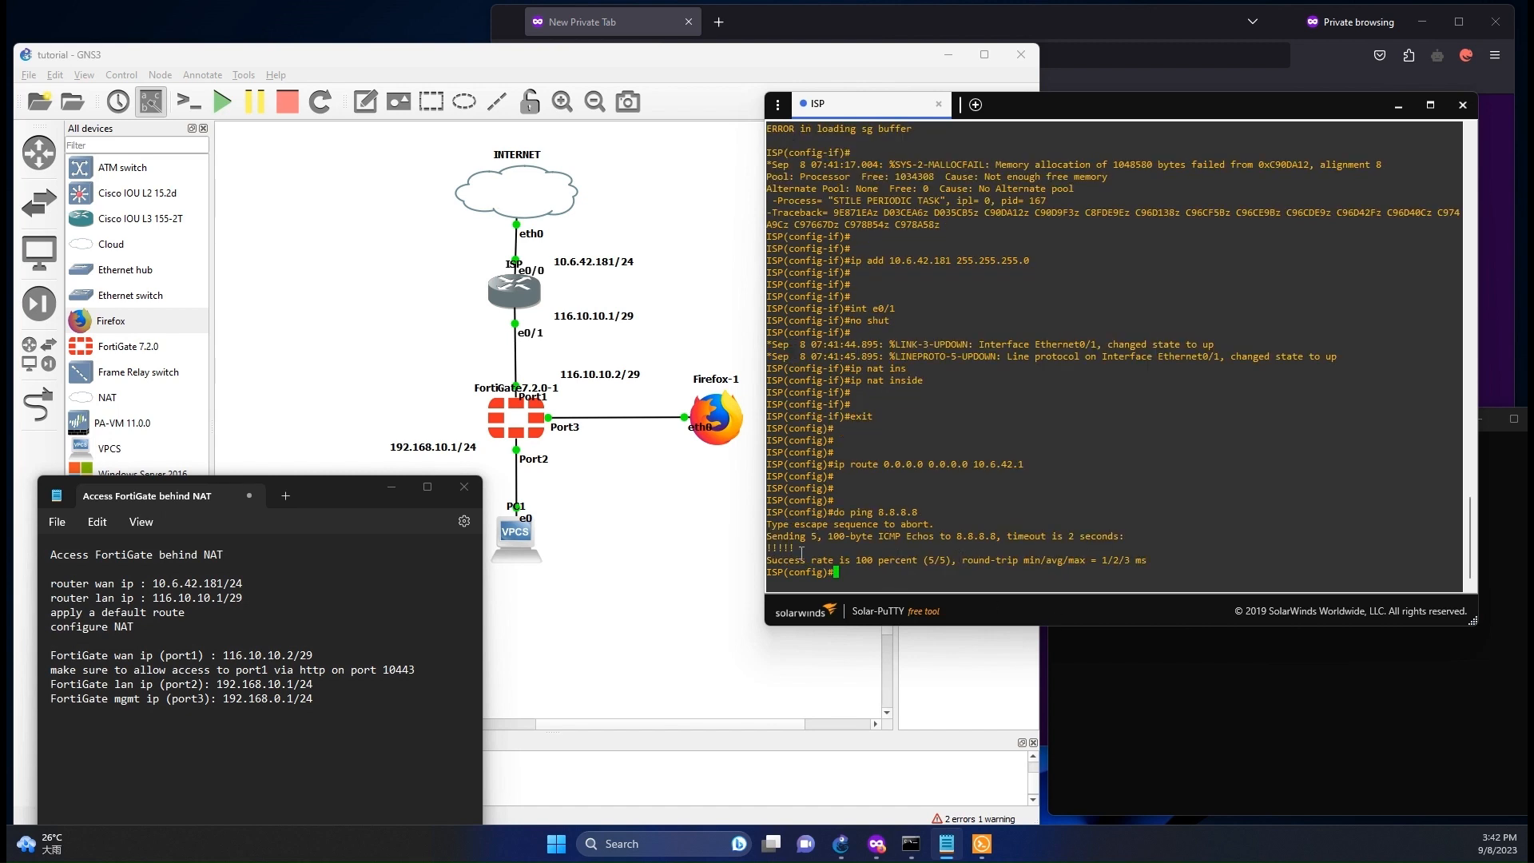
left_click_drag(768, 557, 777, 550)
left_click(846, 573)
key("Return")
key("Return")
key("Return")
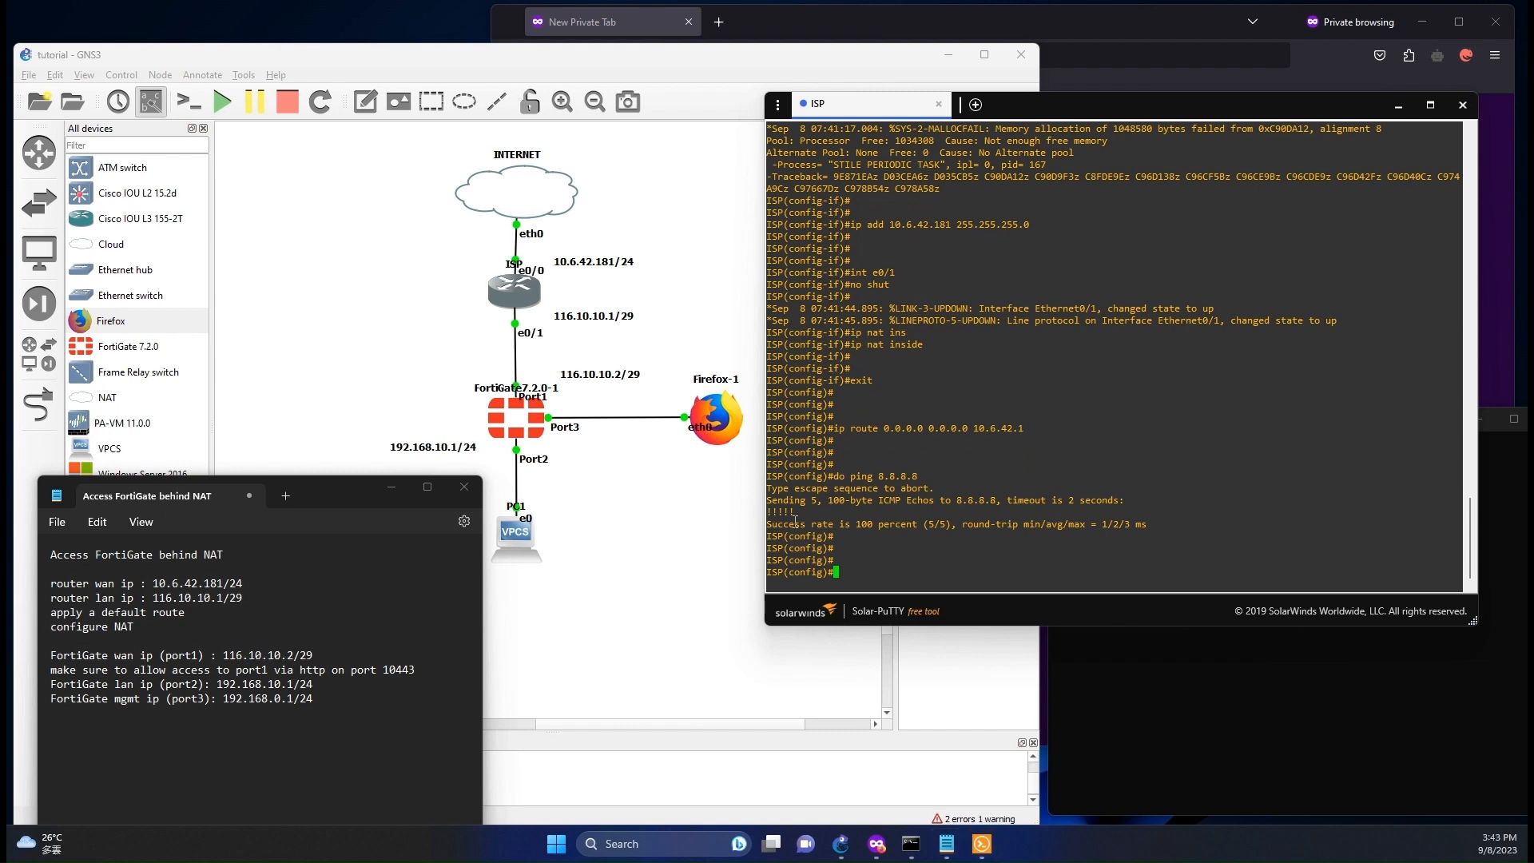
Step: On the ISP router, add 'ip nat inside source list 1 interface e0/0 overload'
type("ip nat inside")
key("Tab")
type("sour")
key("Tab")
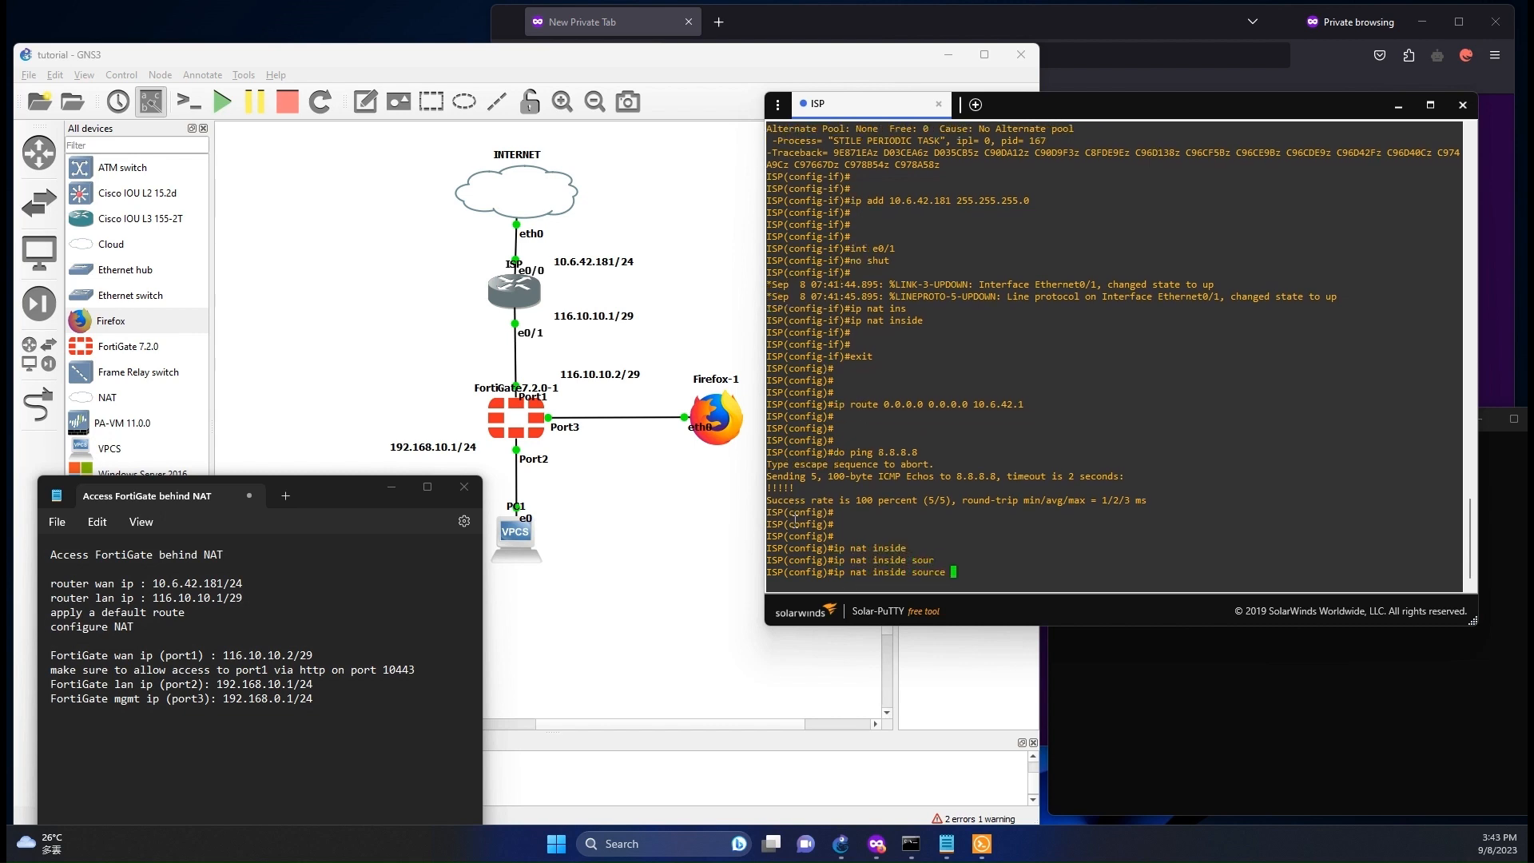
type("list")
key("Tab")
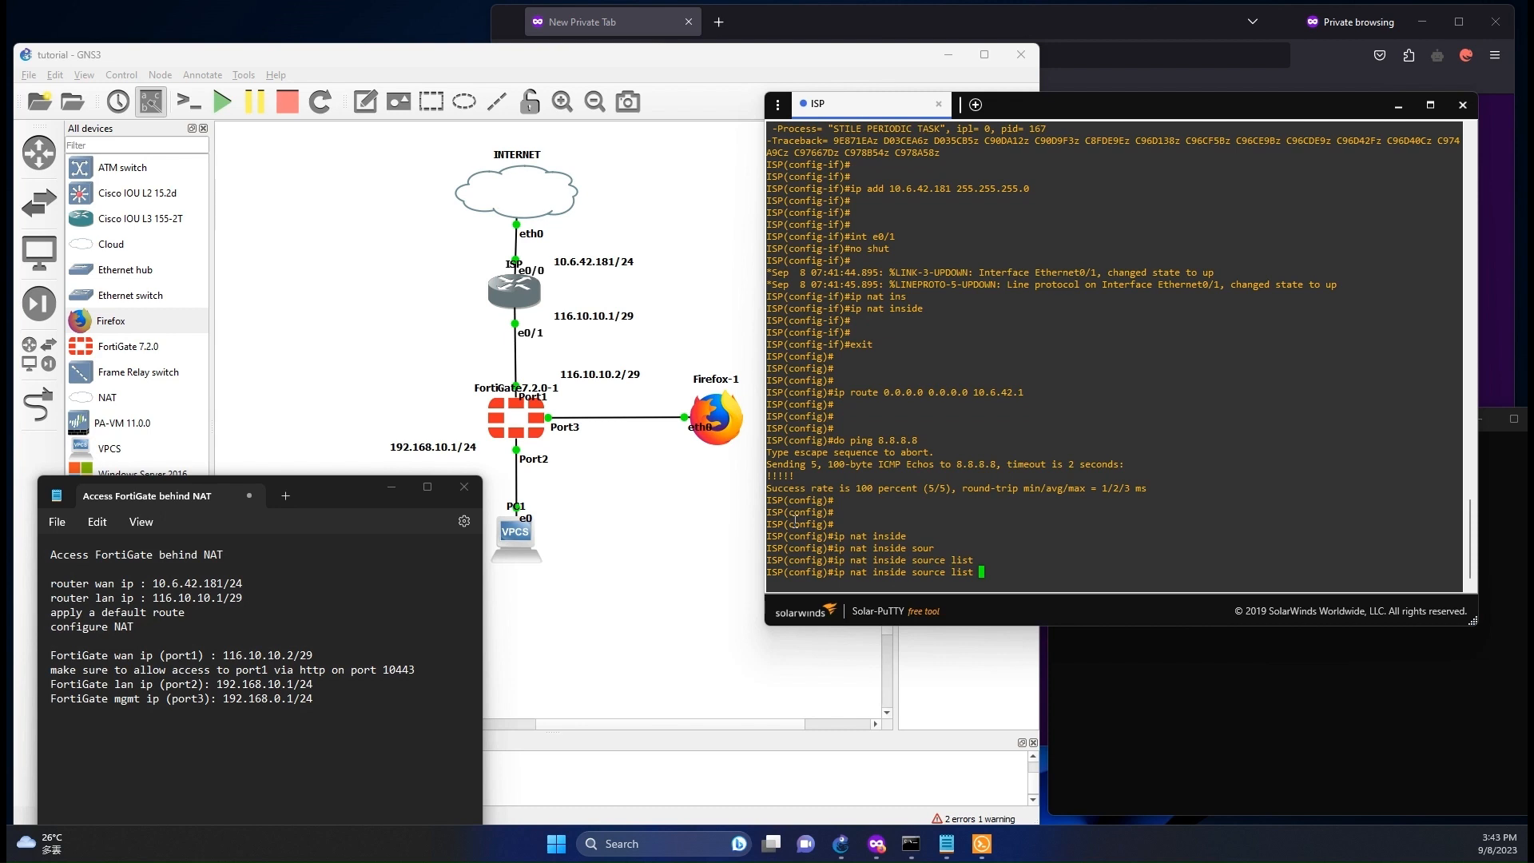
type("1 inter")
key("Tab")
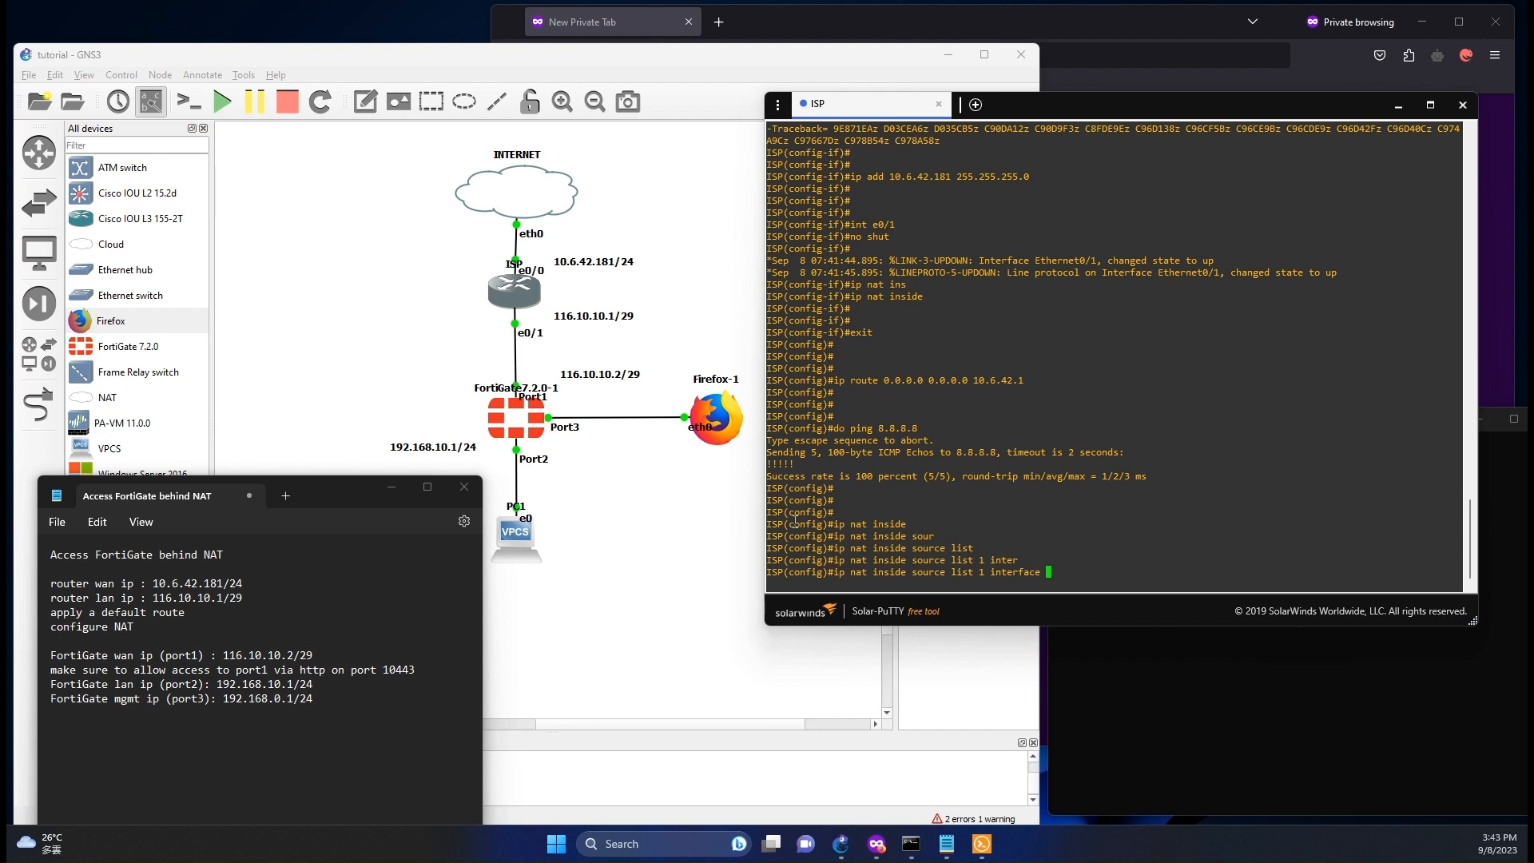
type("e0/0 overload")
key("Return")
key("Return")
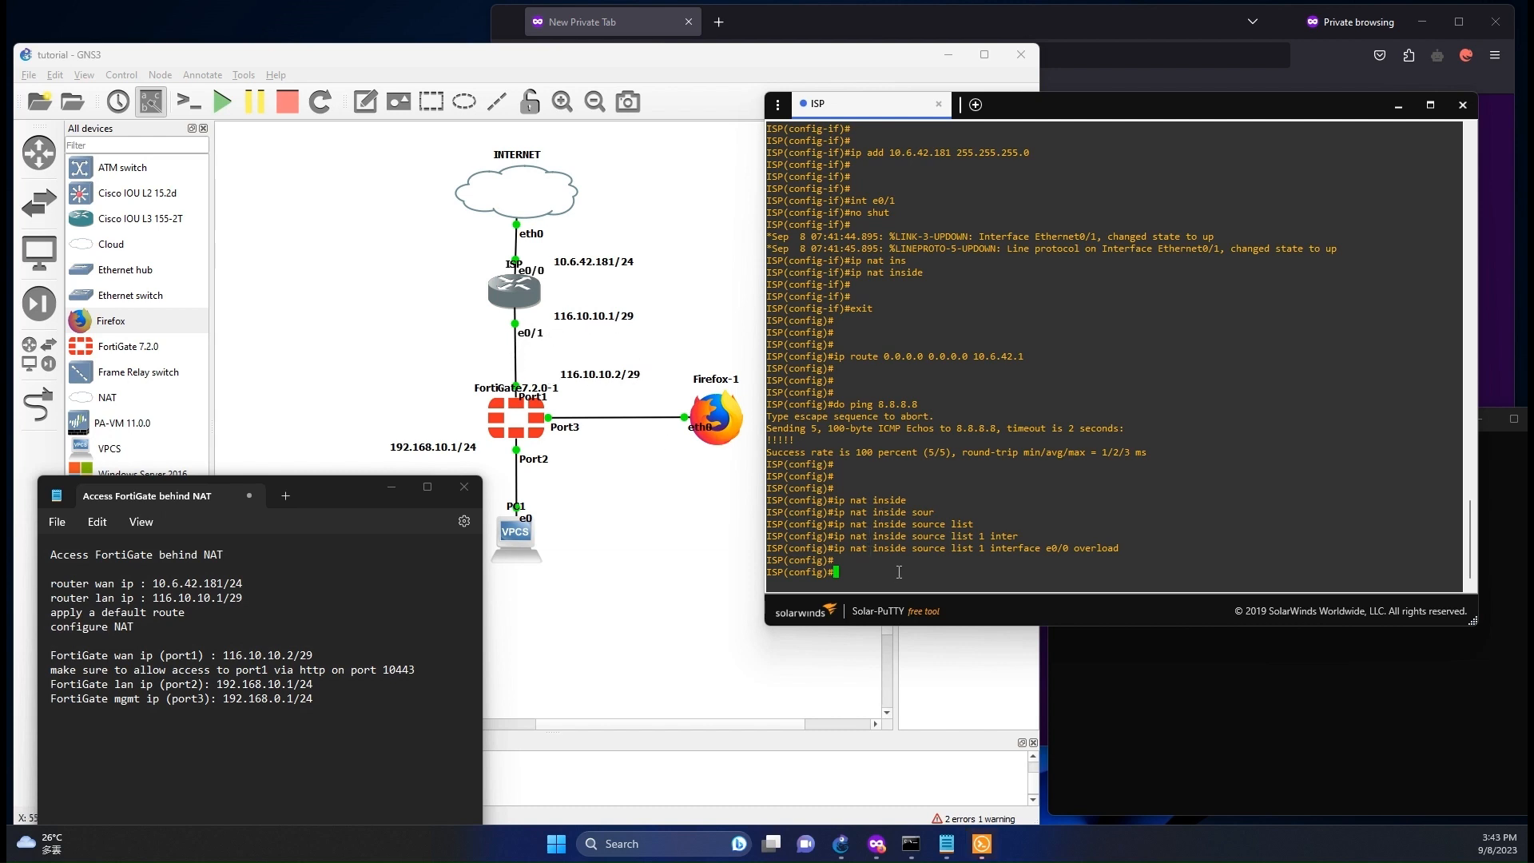
type("access")
key("Tab")
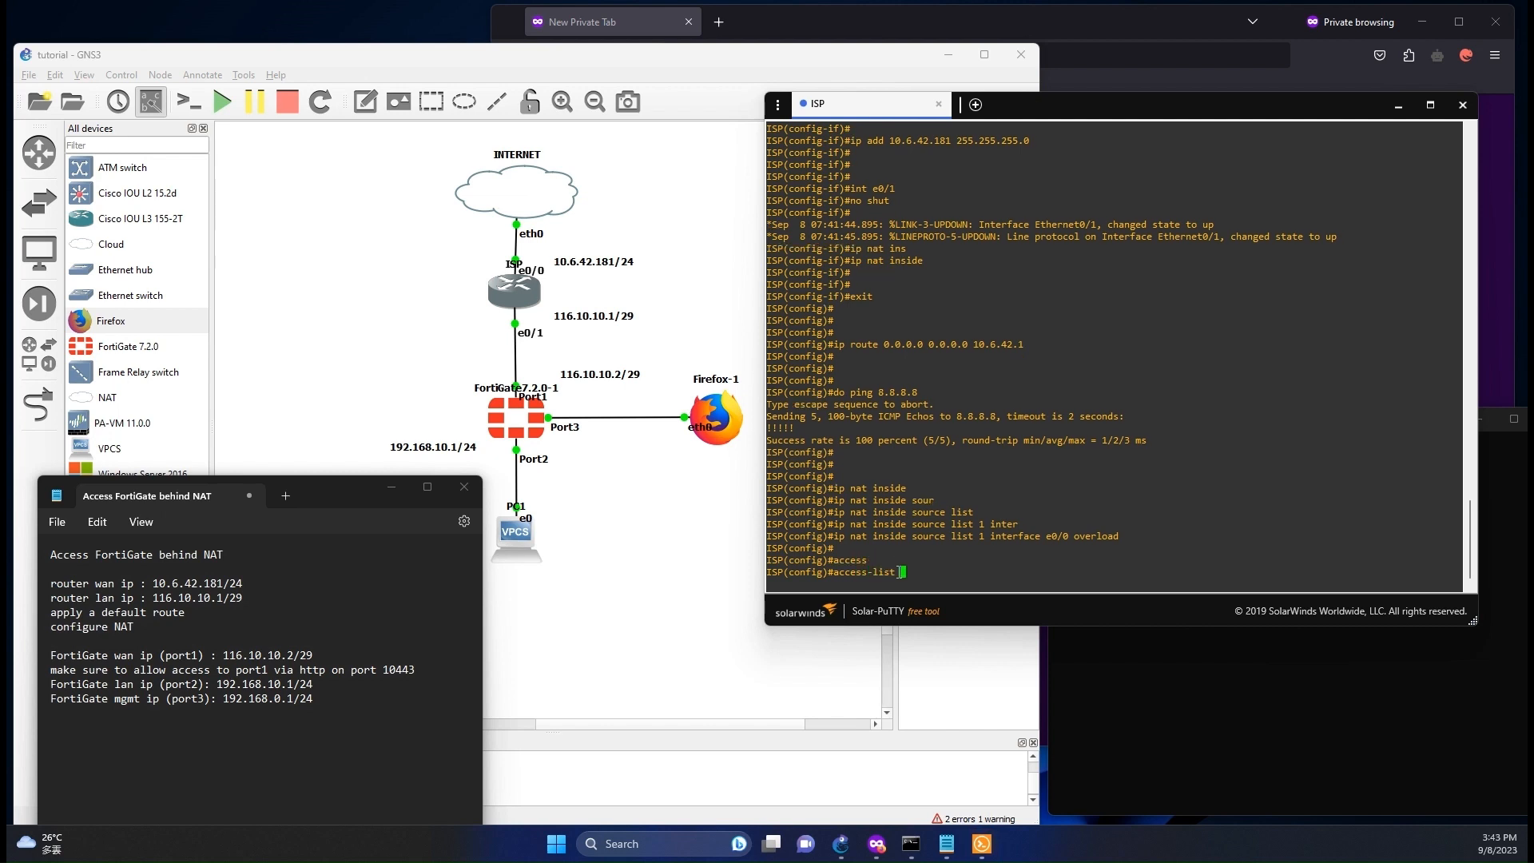
Step: Add access-list 1 permitting 116.10.10.0 with wildcard 0.0.0.7
type("1 permit 116.10.10.0 0.0.0.7")
key("Return")
key("Return")
key("Return")
key("alt+Tab")
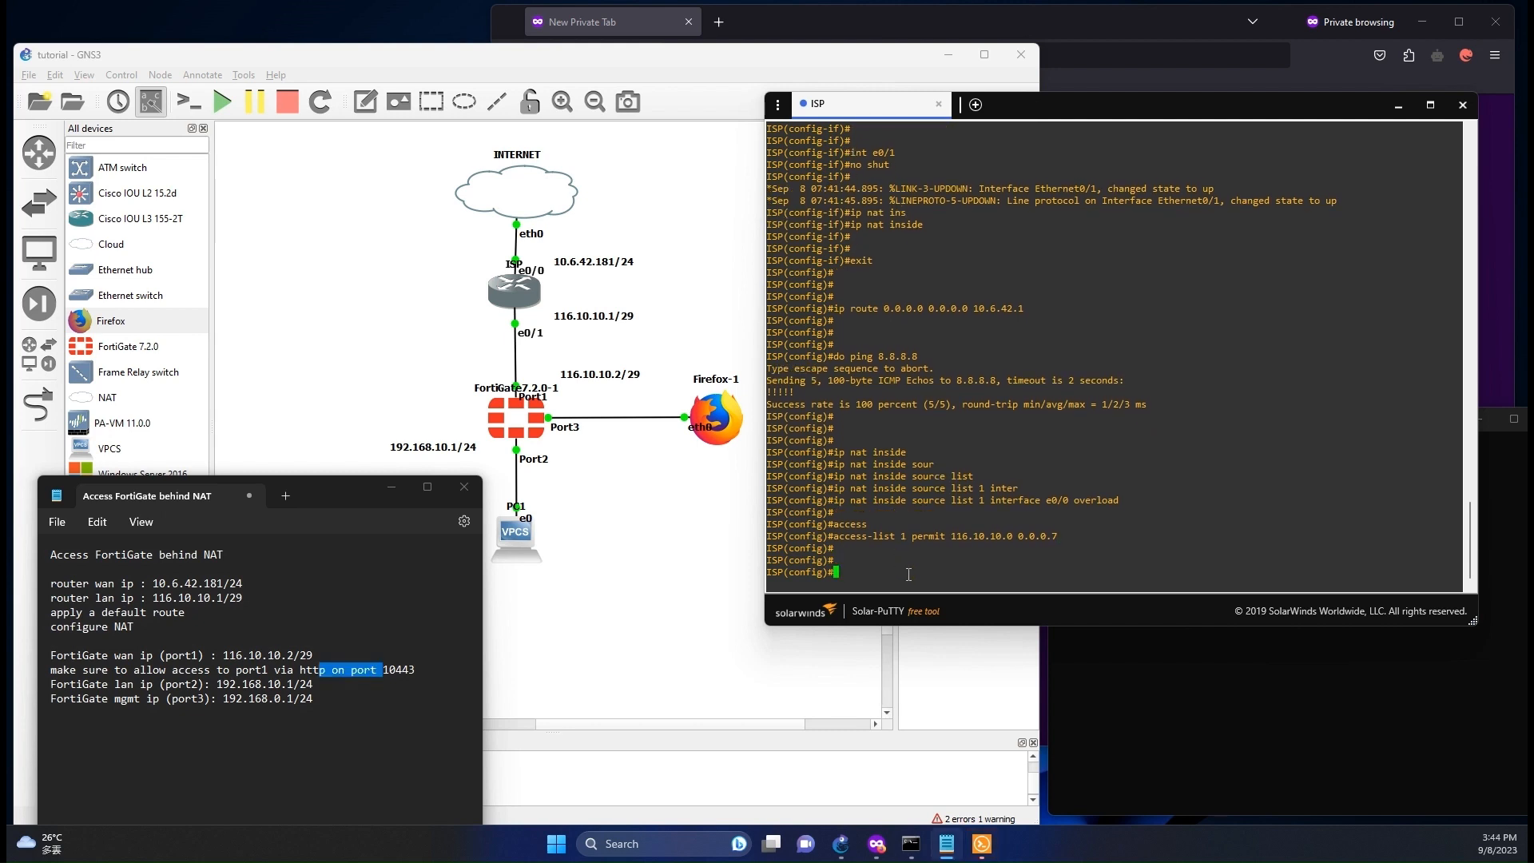
Step: Review the interface summary and confirm e0/0 is up at 10.6.42.181
type("do sh ip int br")
key("Return")
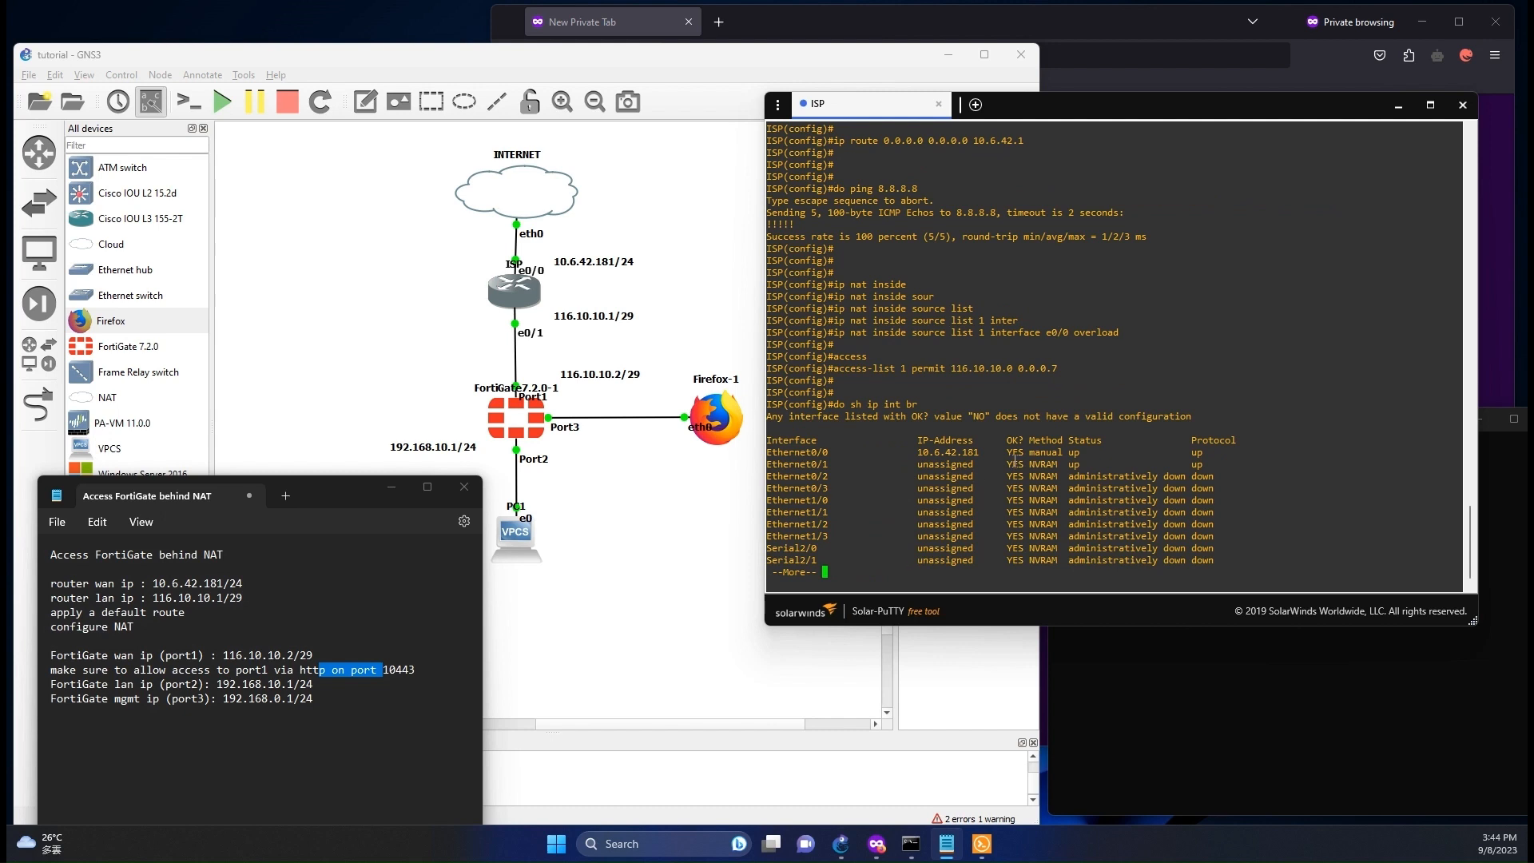
left_click_drag(954, 453, 973, 452)
left_click_drag(1061, 465, 969, 467)
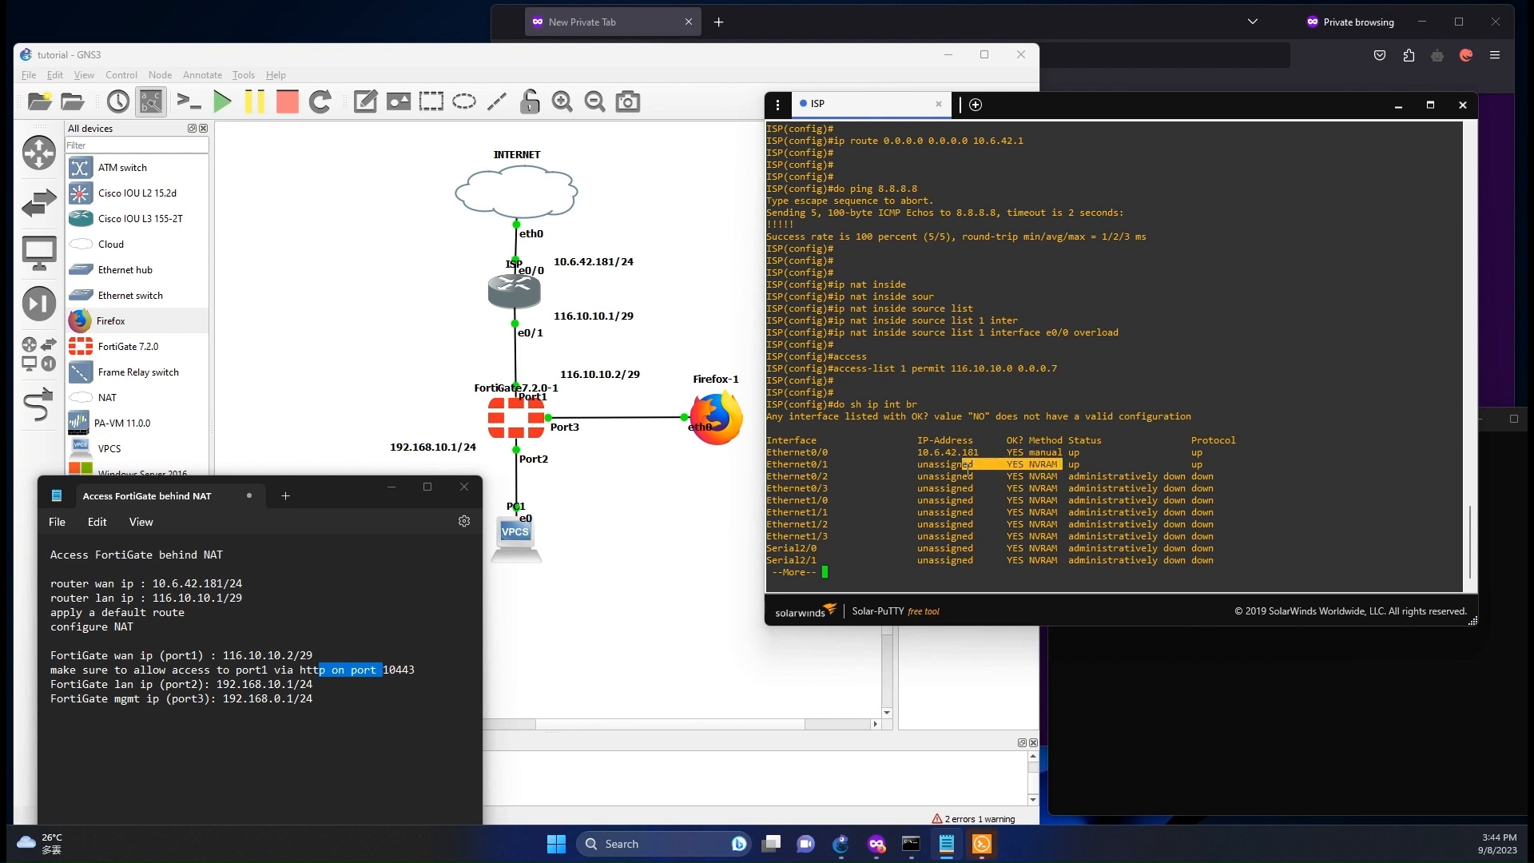
left_click(846, 576)
key("space")
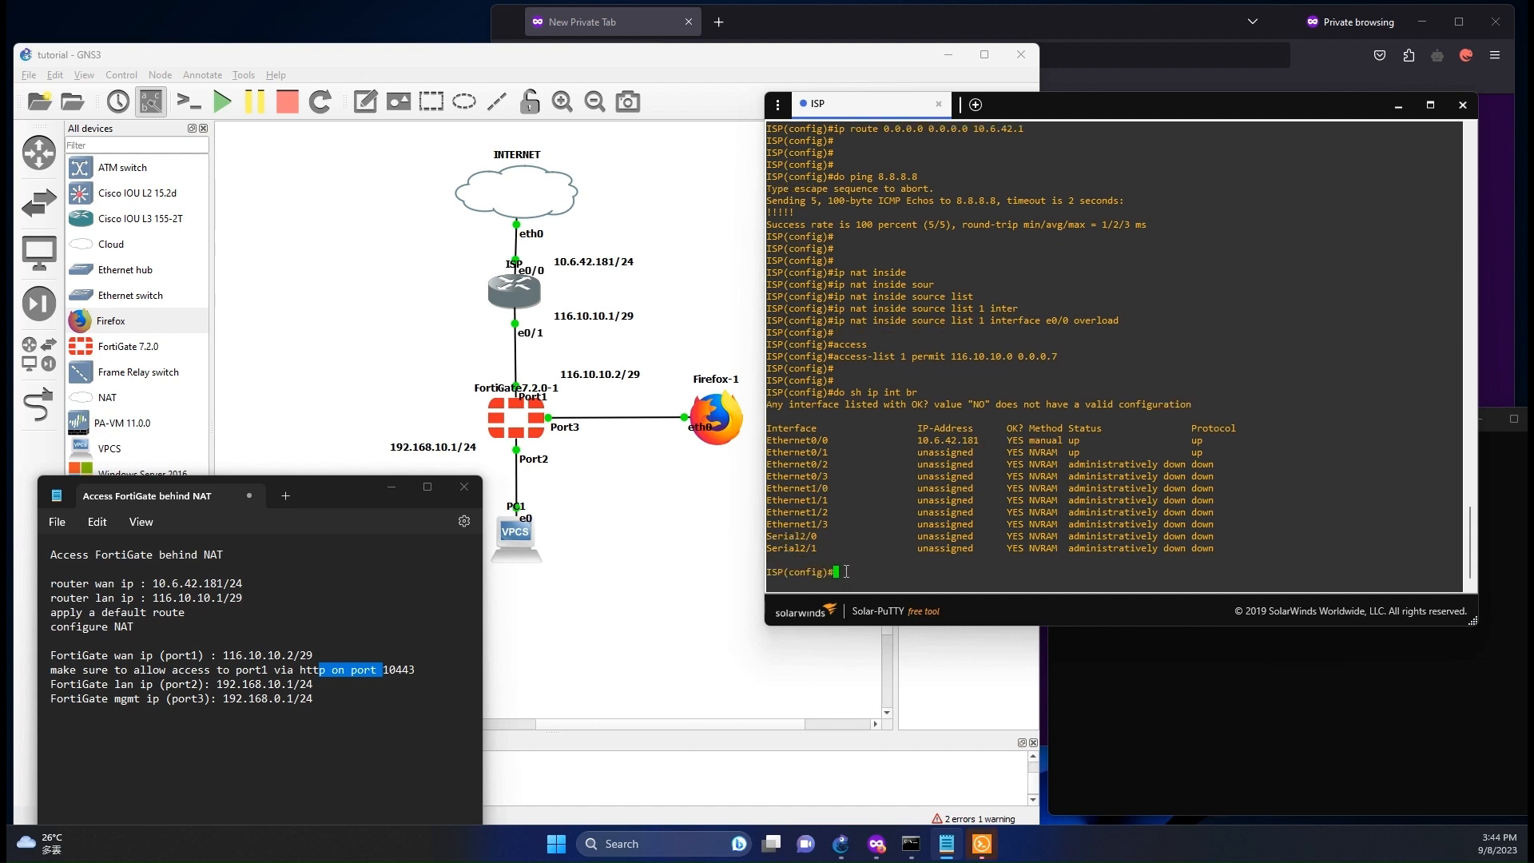
type("int e0/1")
Step: Enable Ethernet0/1 and assign it 116.10.10.1 255.255.255.248
key("Return")
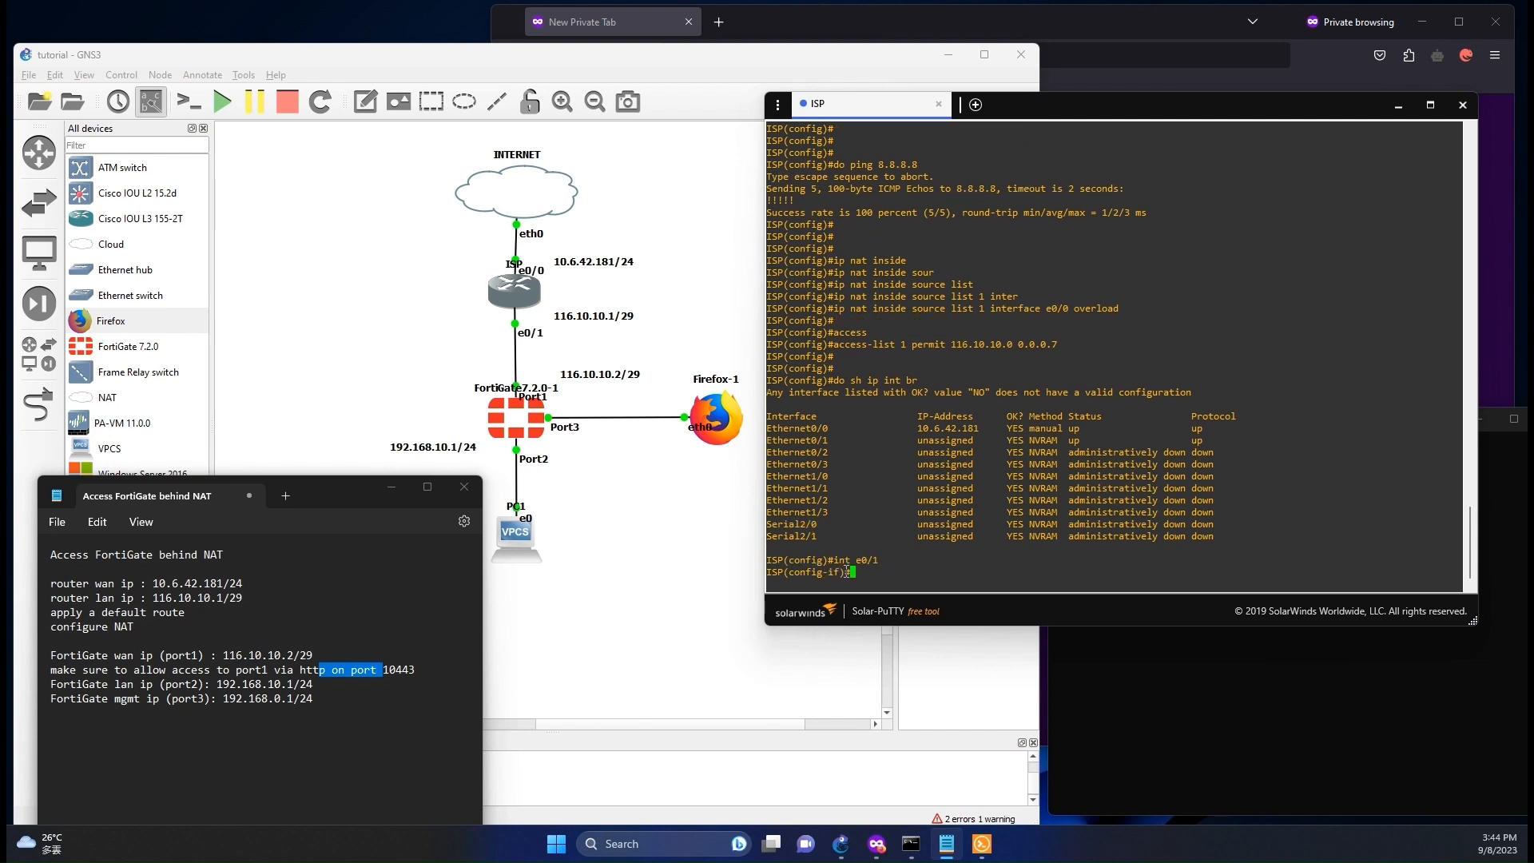
type("no shut")
key("Return")
key("Return")
key("Return")
type("ip add")
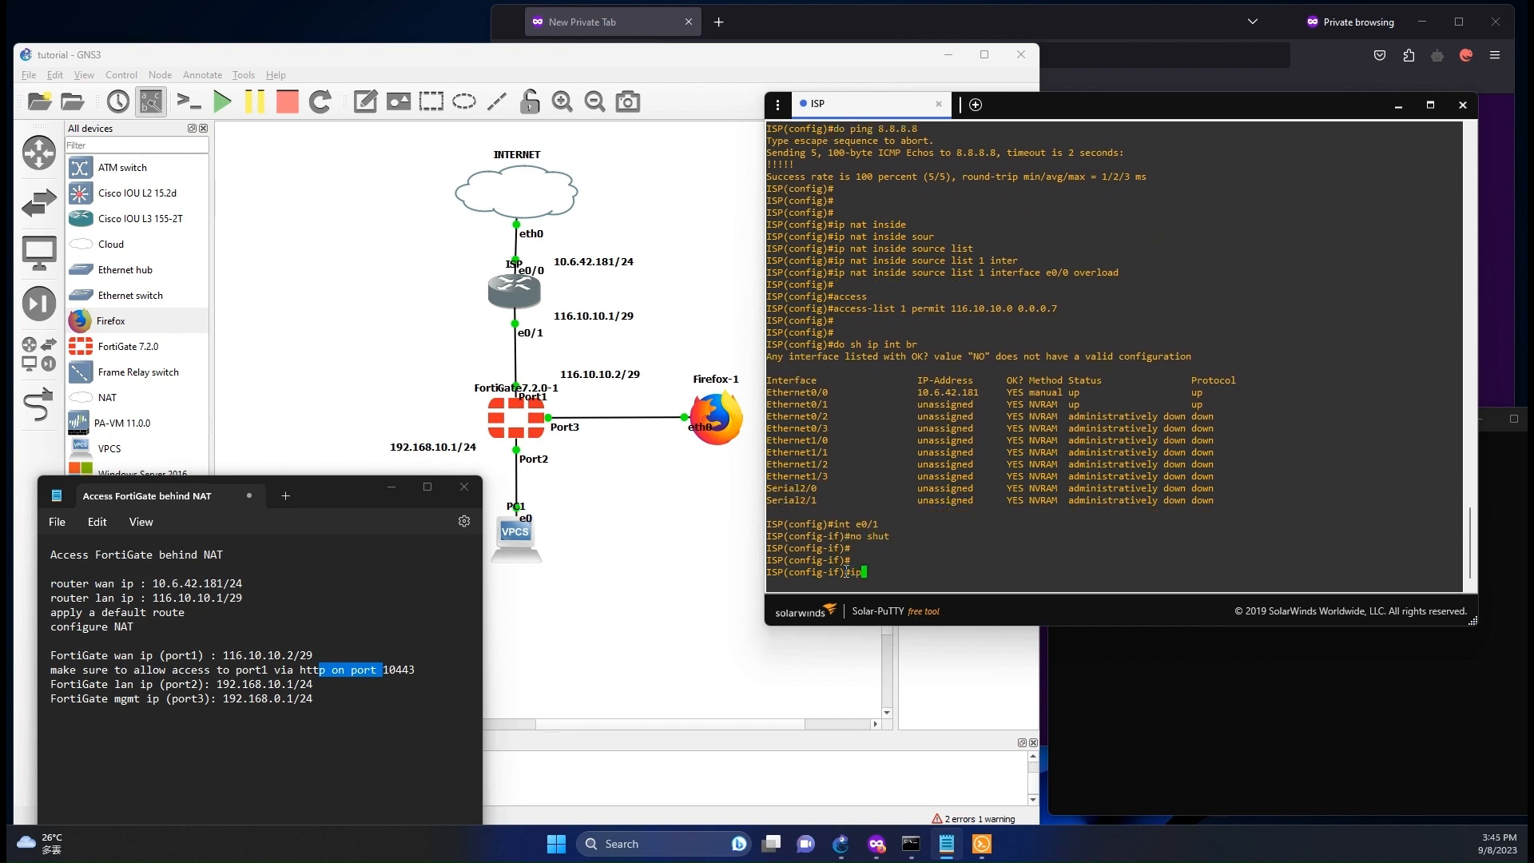
key("Tab")
type("116.10.10.")
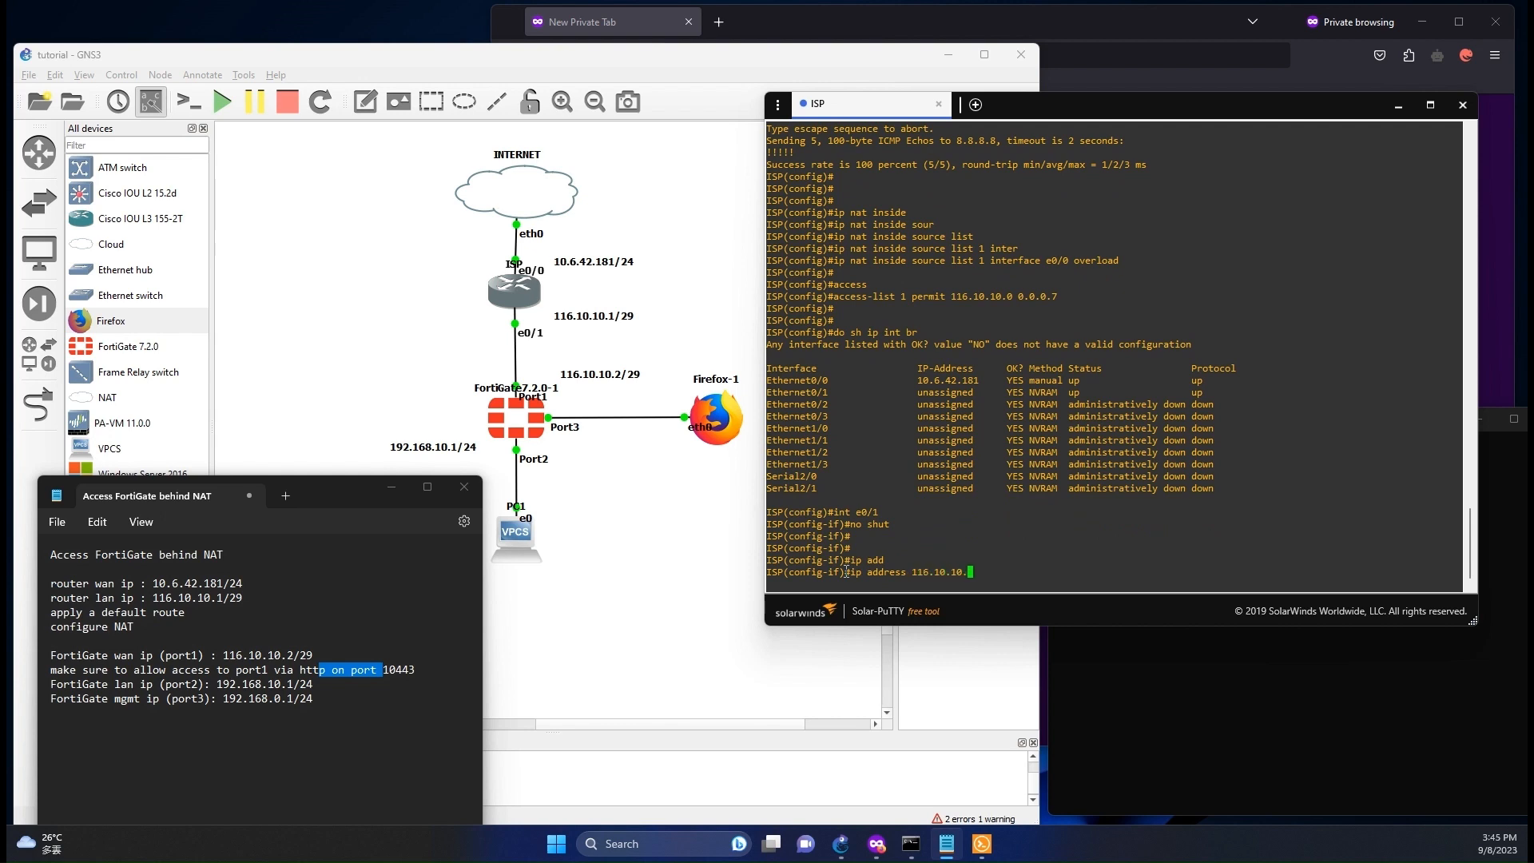
type("1 255.255.255.248")
key("Return")
key("Return")
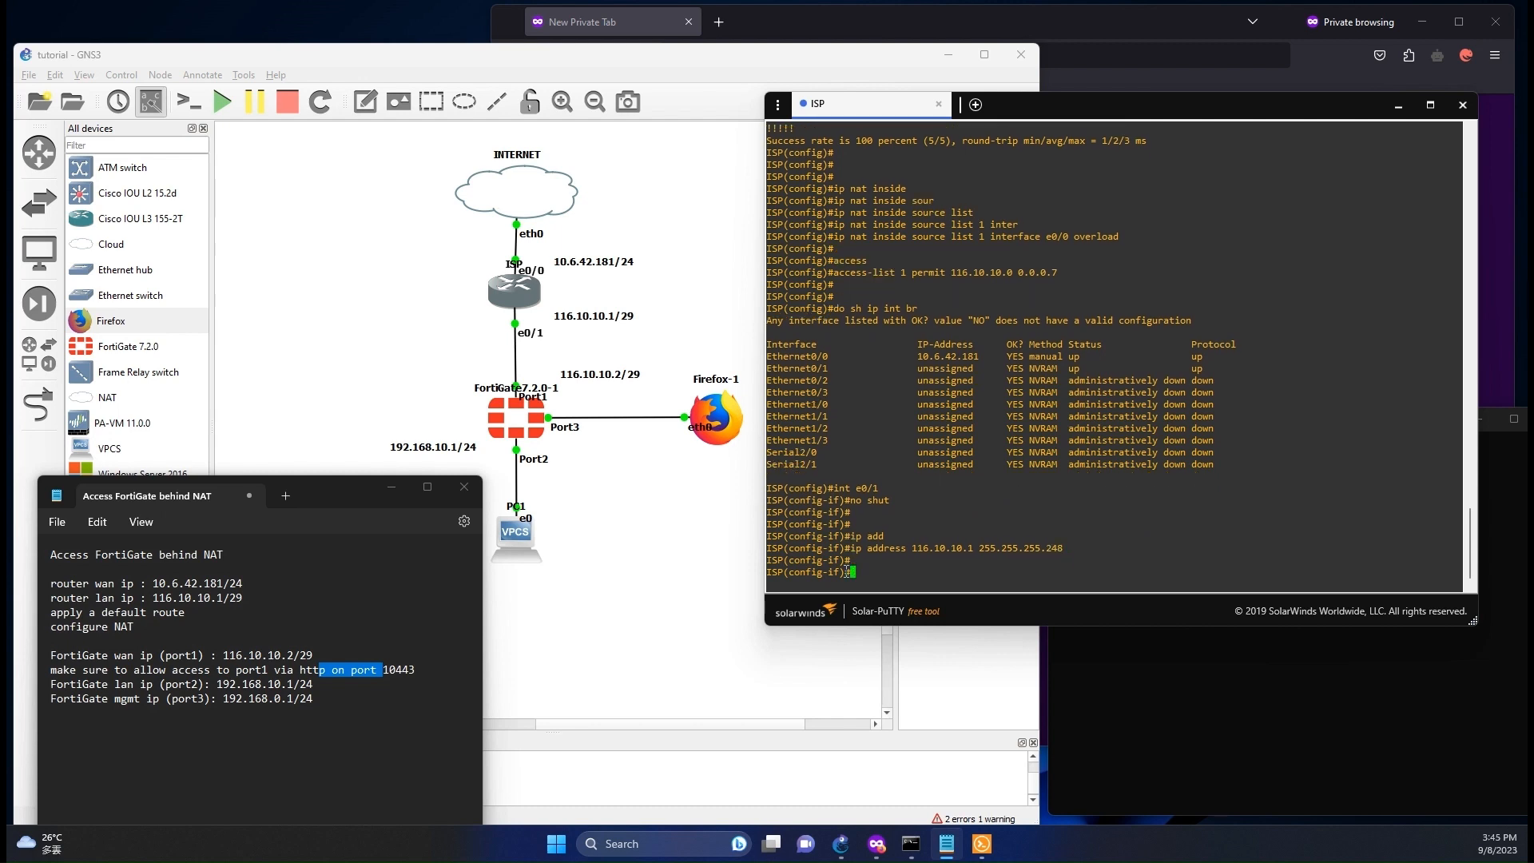
type("int e0/1")
key("Up")
key("Return")
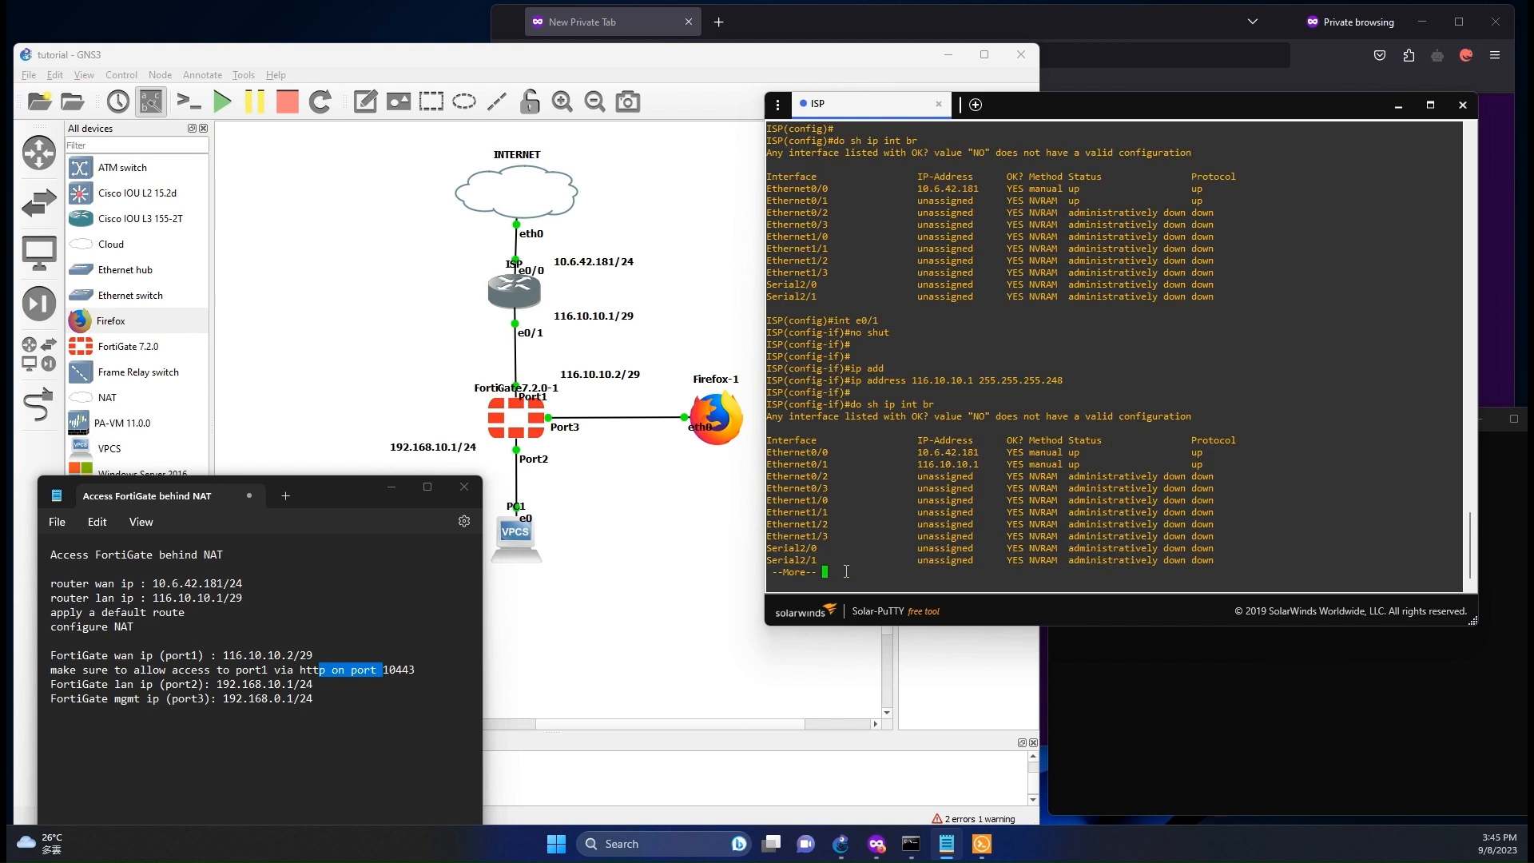
Step: Try to show the access lists from config mode, then leave configuration mode
key("space")
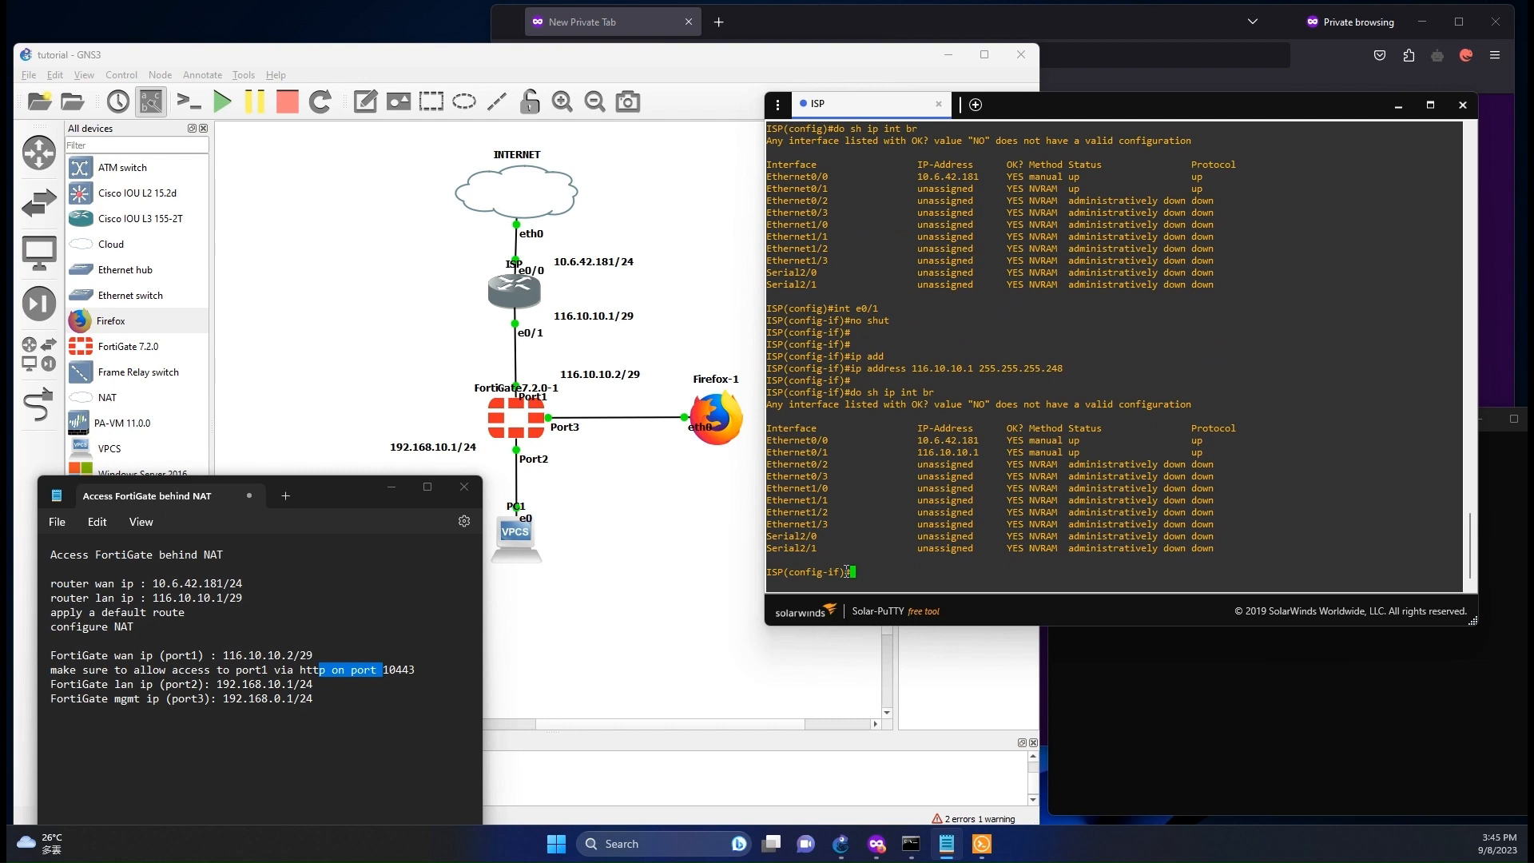
type("do sh acc")
key("Tab")
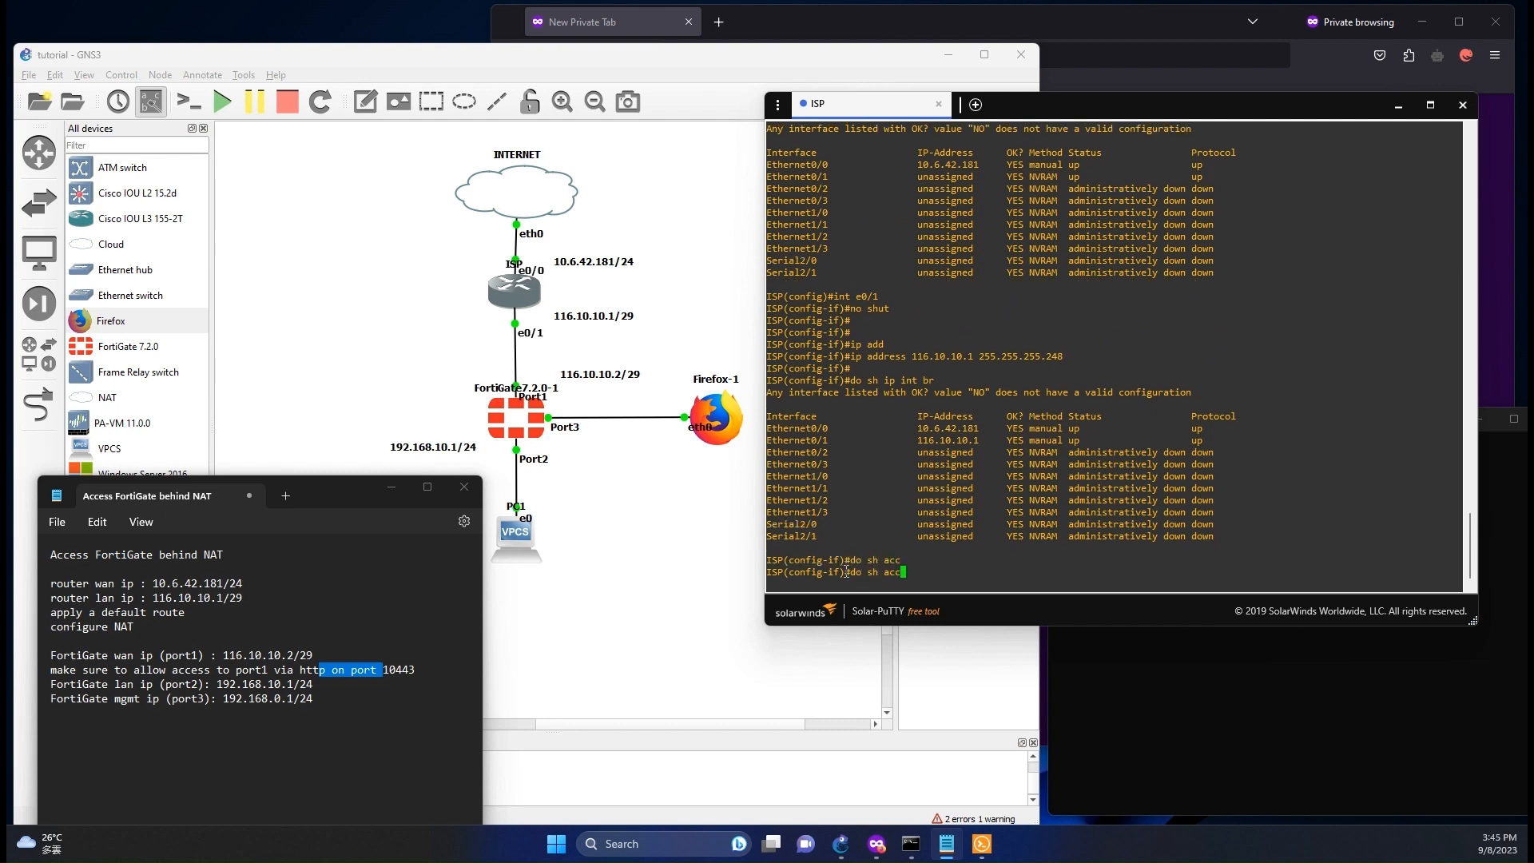
key("BackSpace")
key("BackSpace")
key("BackSpace")
type("access-")
key("Tab")
key("Return")
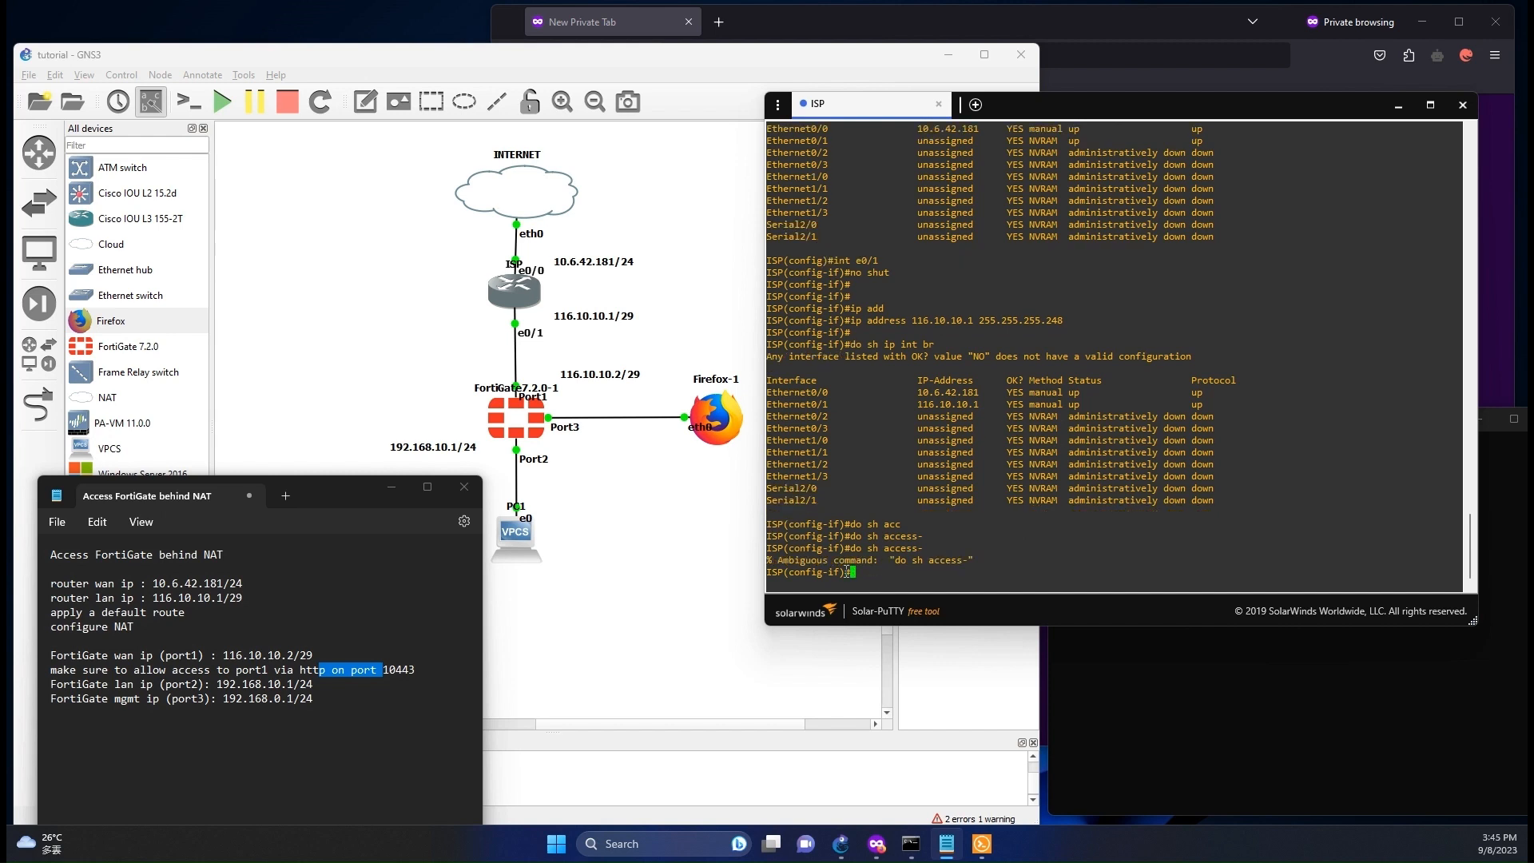
key("Up")
key("ctrl+c")
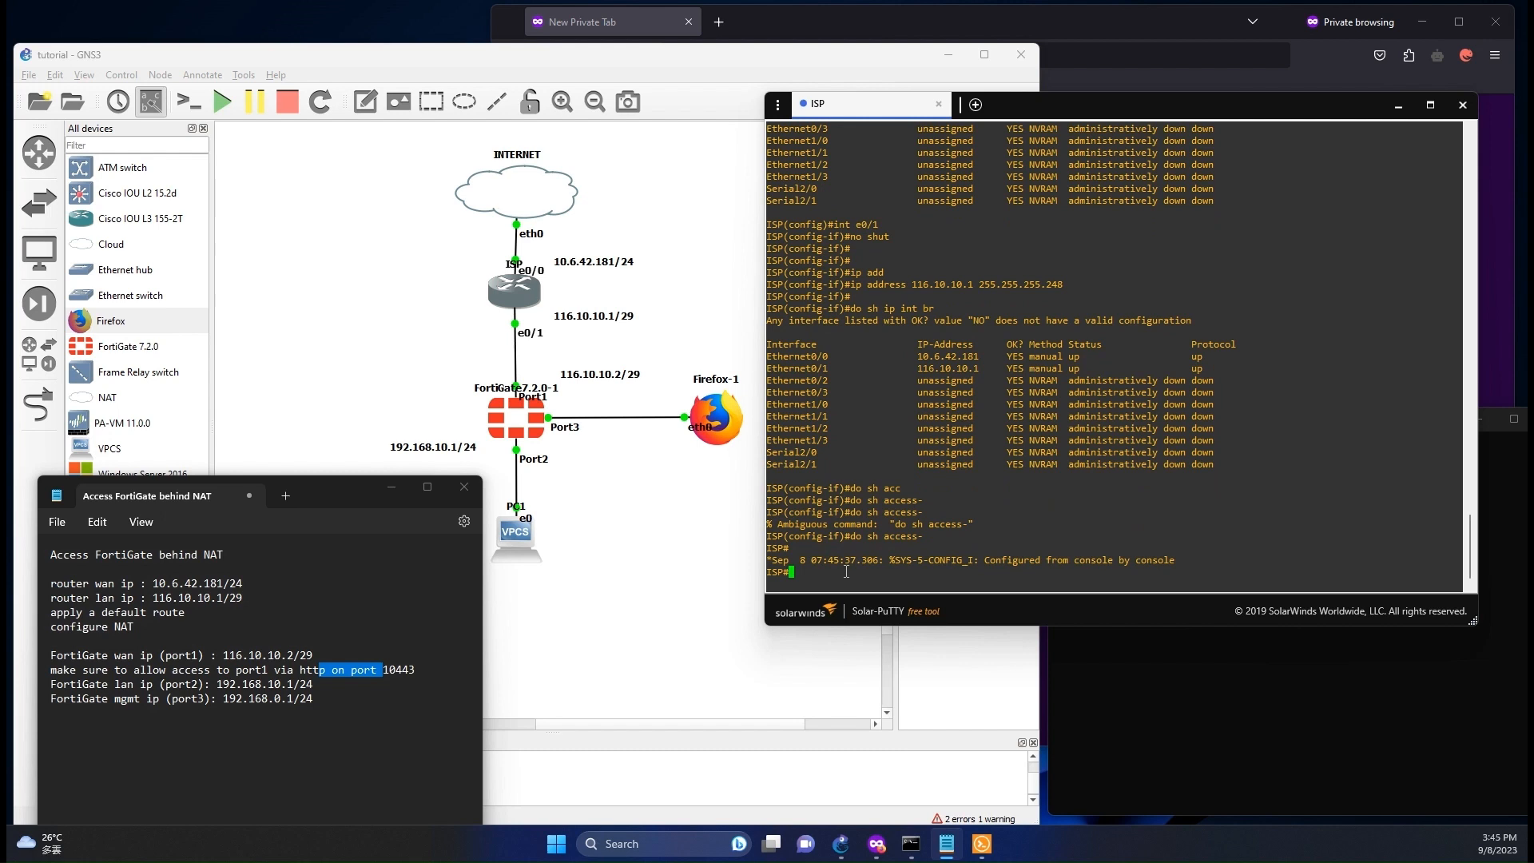
Step: Show the access lists to confirm list 1 permits 116.10.10.0 0.0.0.7
type("sh acc")
key("Tab")
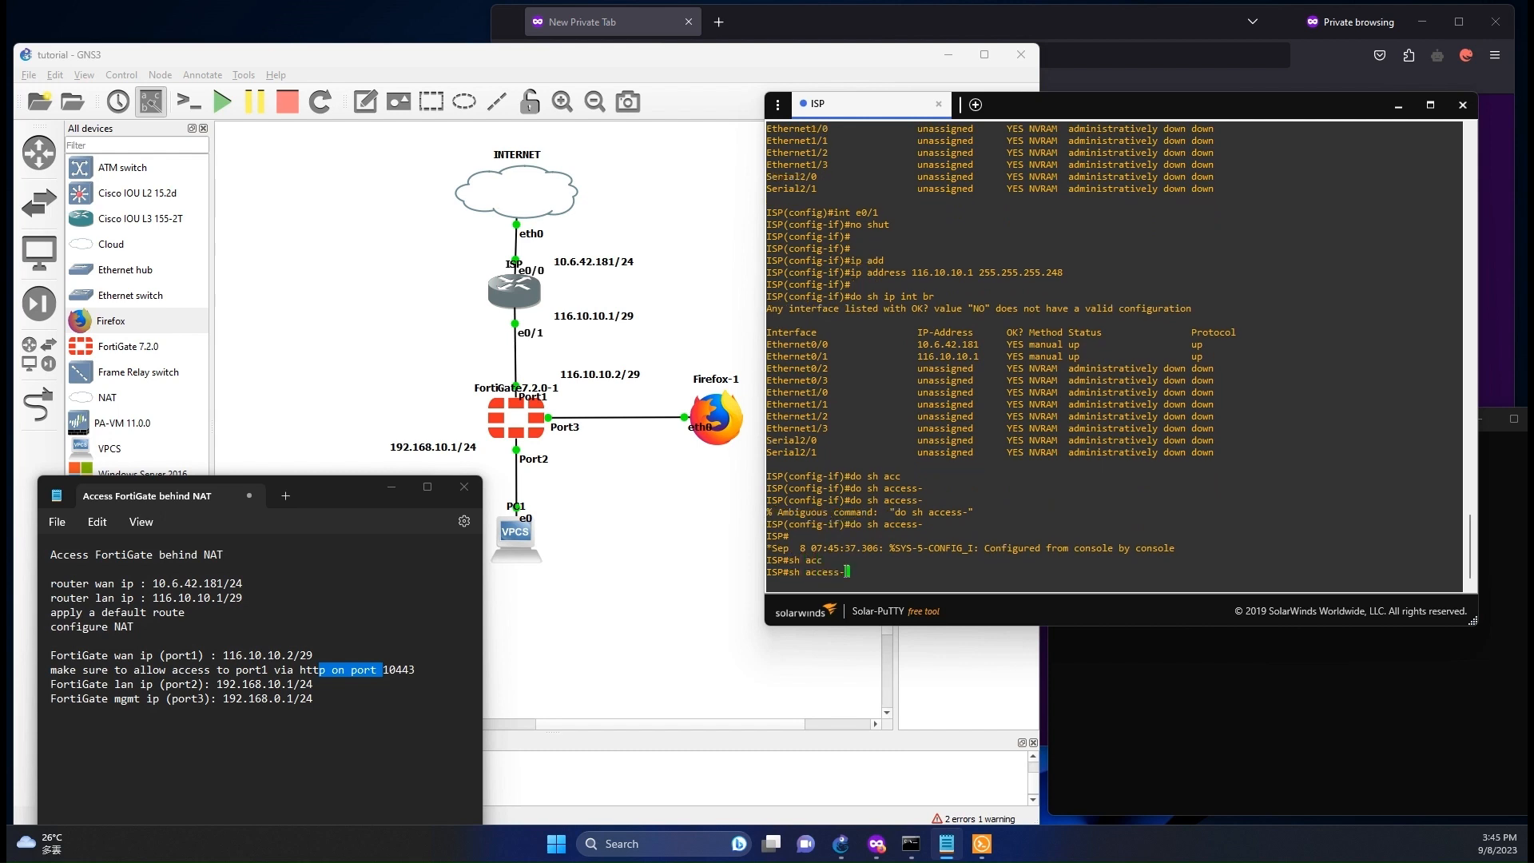
type("li")
key("Tab")
key("Return")
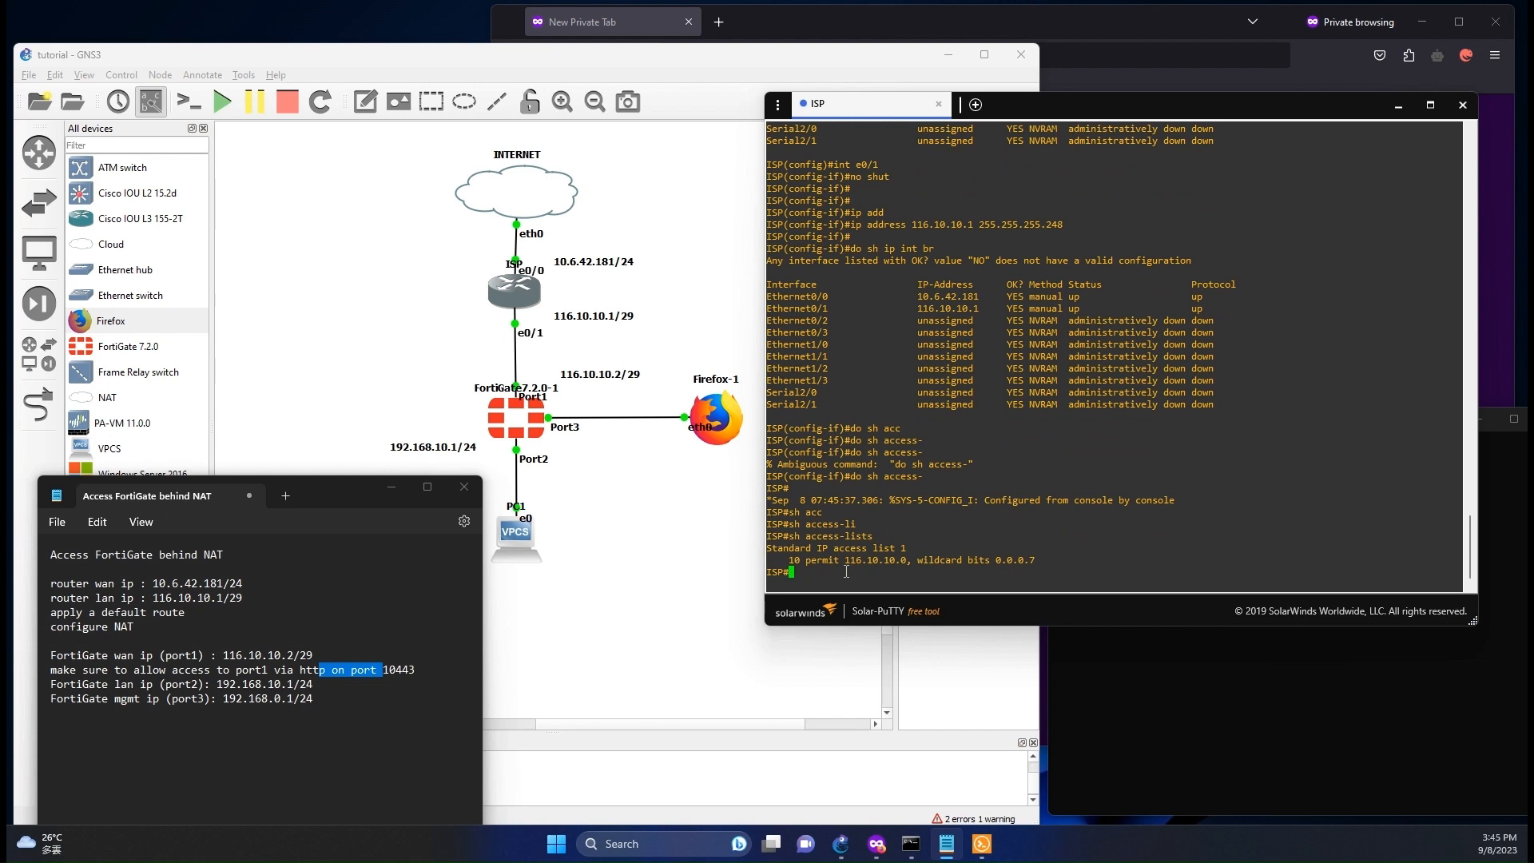
Step: Show the static routes to confirm the default route via 10.6.42.1
type("sh ip route sta")
key("Tab")
key("Return")
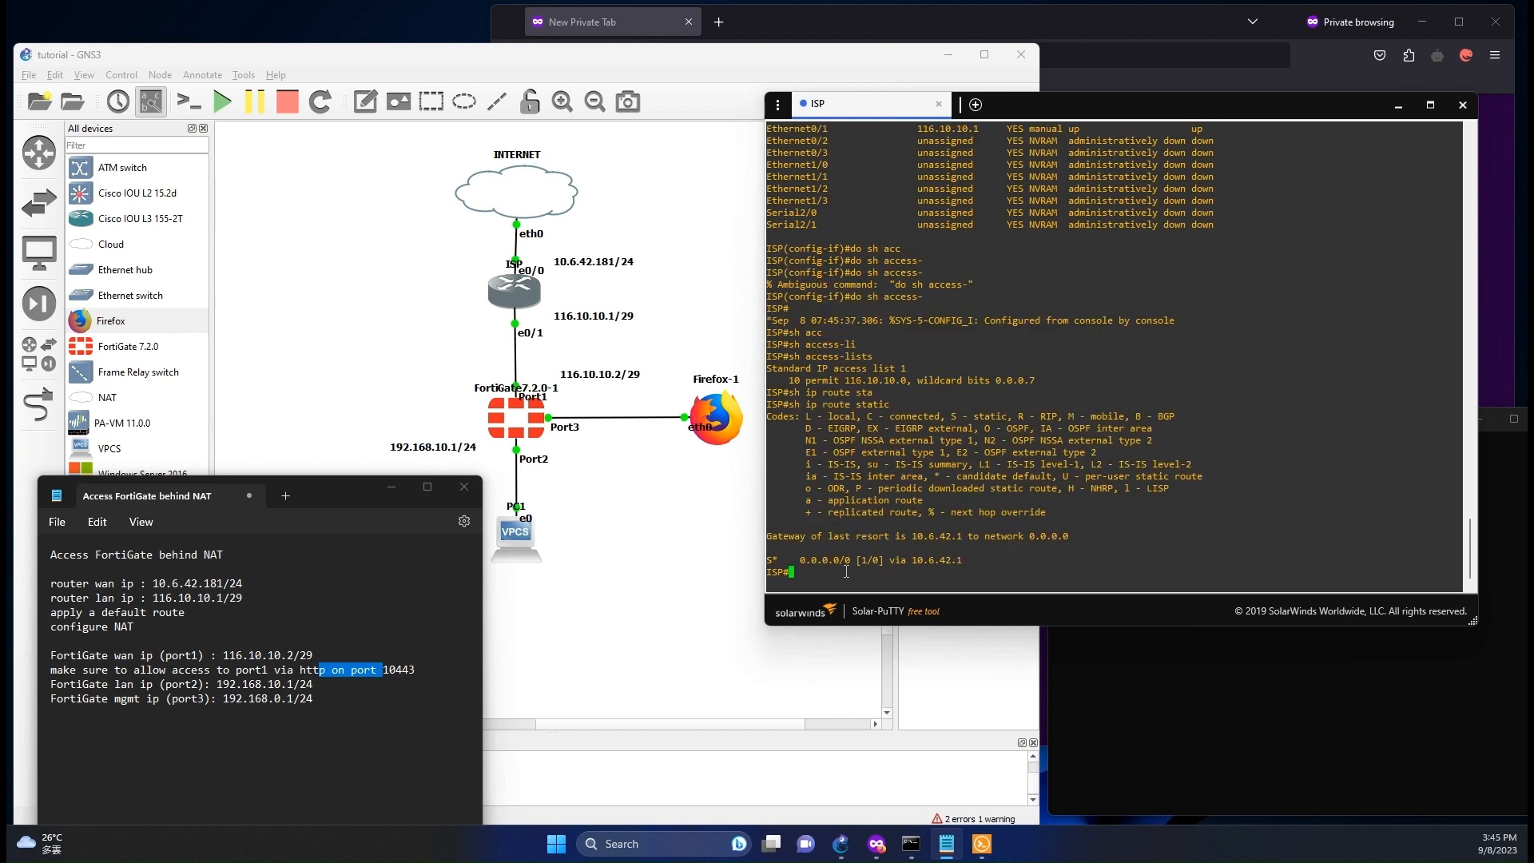
left_click_drag(841, 560, 873, 558)
left_click(863, 581)
key("Return")
key("Return")
key("Return")
key("Return")
key("Return")
key("Return")
key("Return")
key("Return")
key("Return")
key("Return")
key("Return")
key("Return")
key("Return")
key("Return")
key("Return")
key("Return")
key("Return")
key("Return")
key("Return")
key("Return")
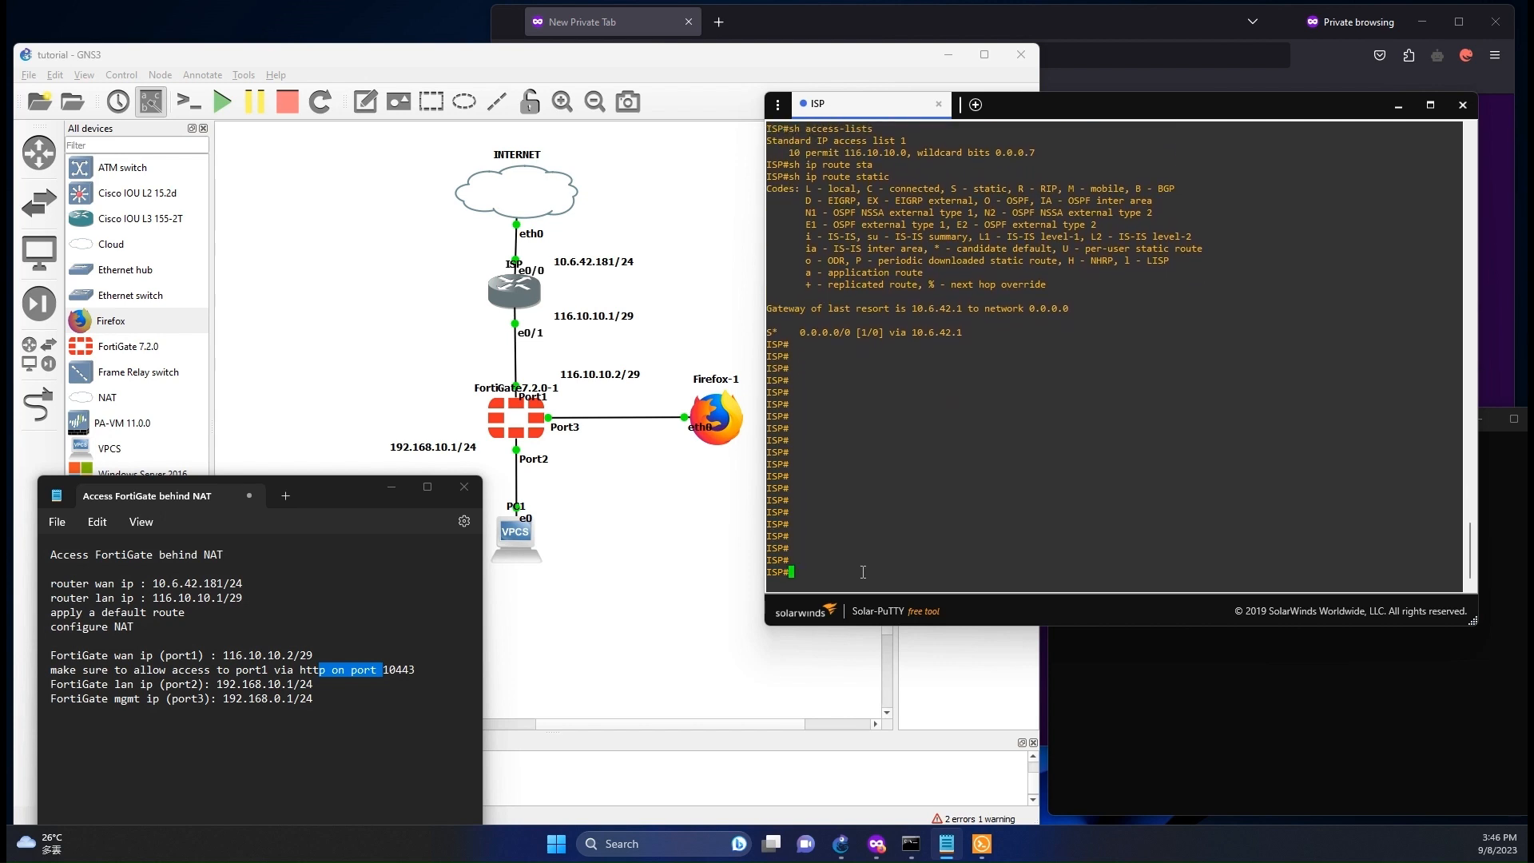
Step: Page through the ISP router's running configuration, then return to the GNS3 topology
type("sh run")
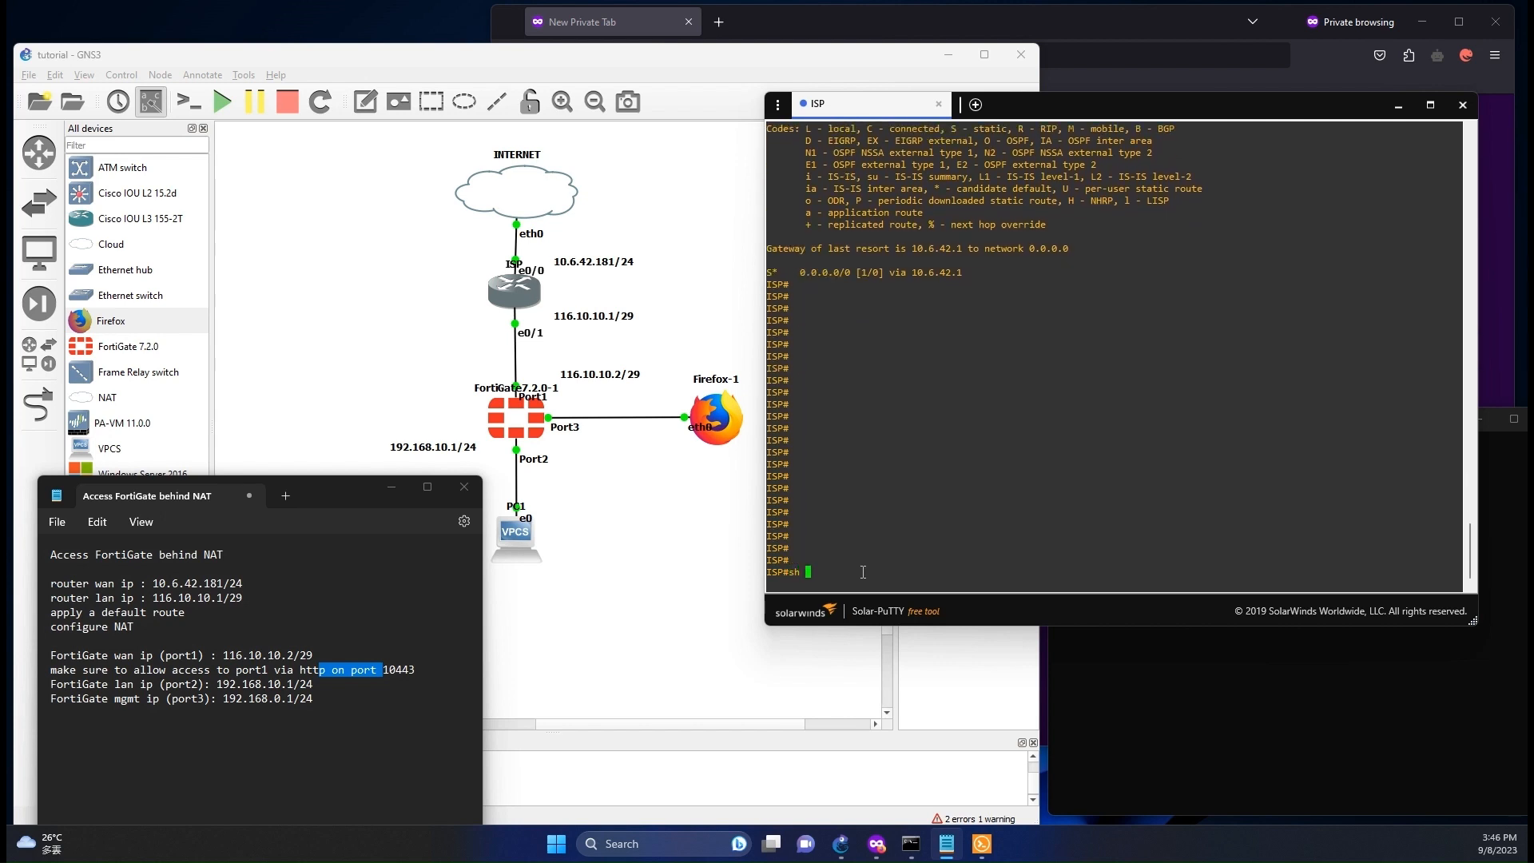
key("Return")
key("space")
key("space")
key("space")
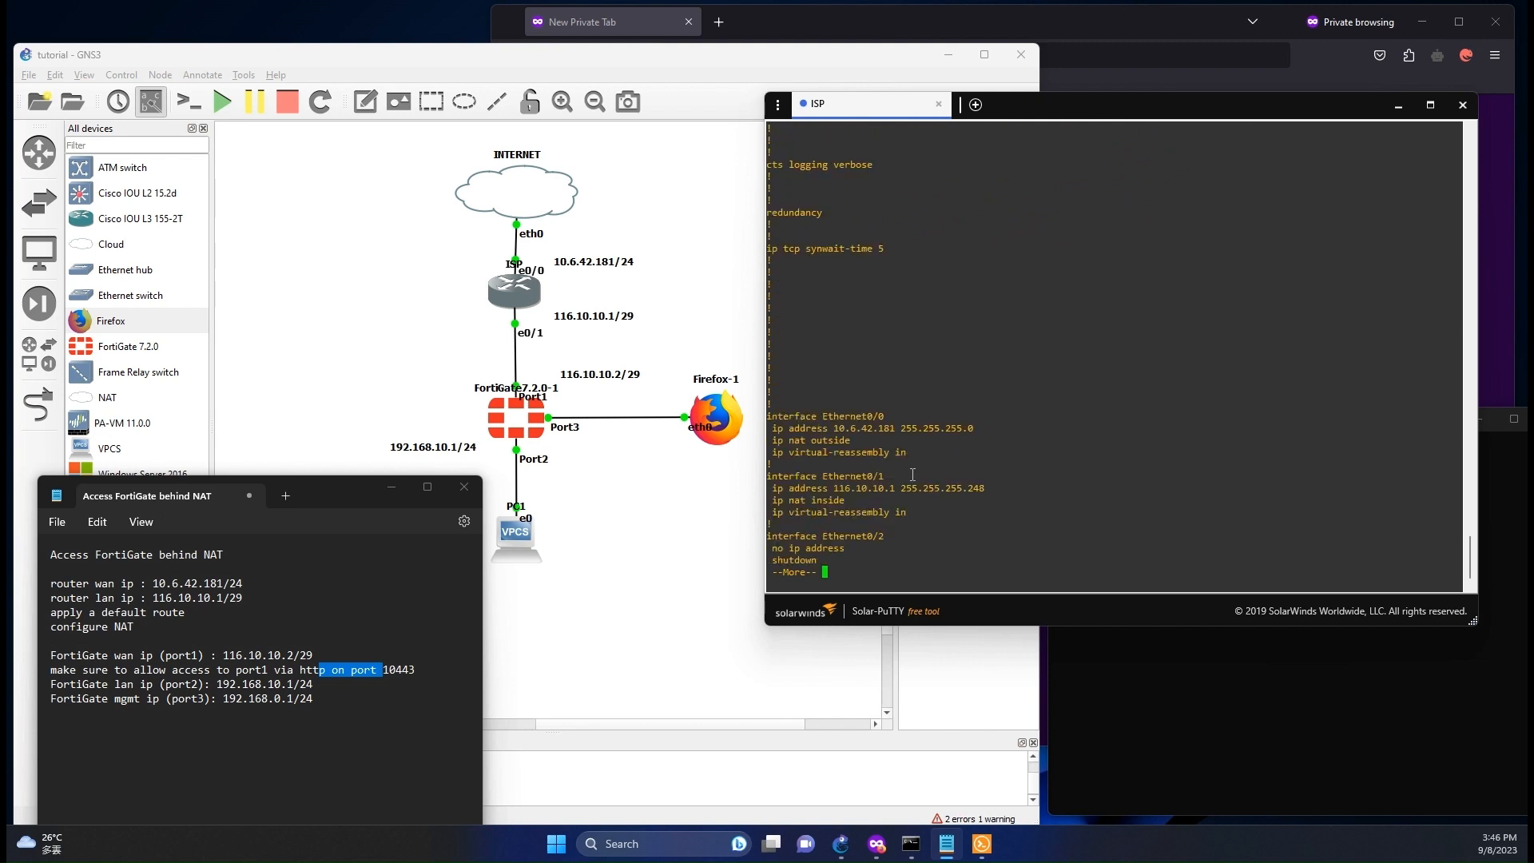
scroll(951, 334, "up", 6)
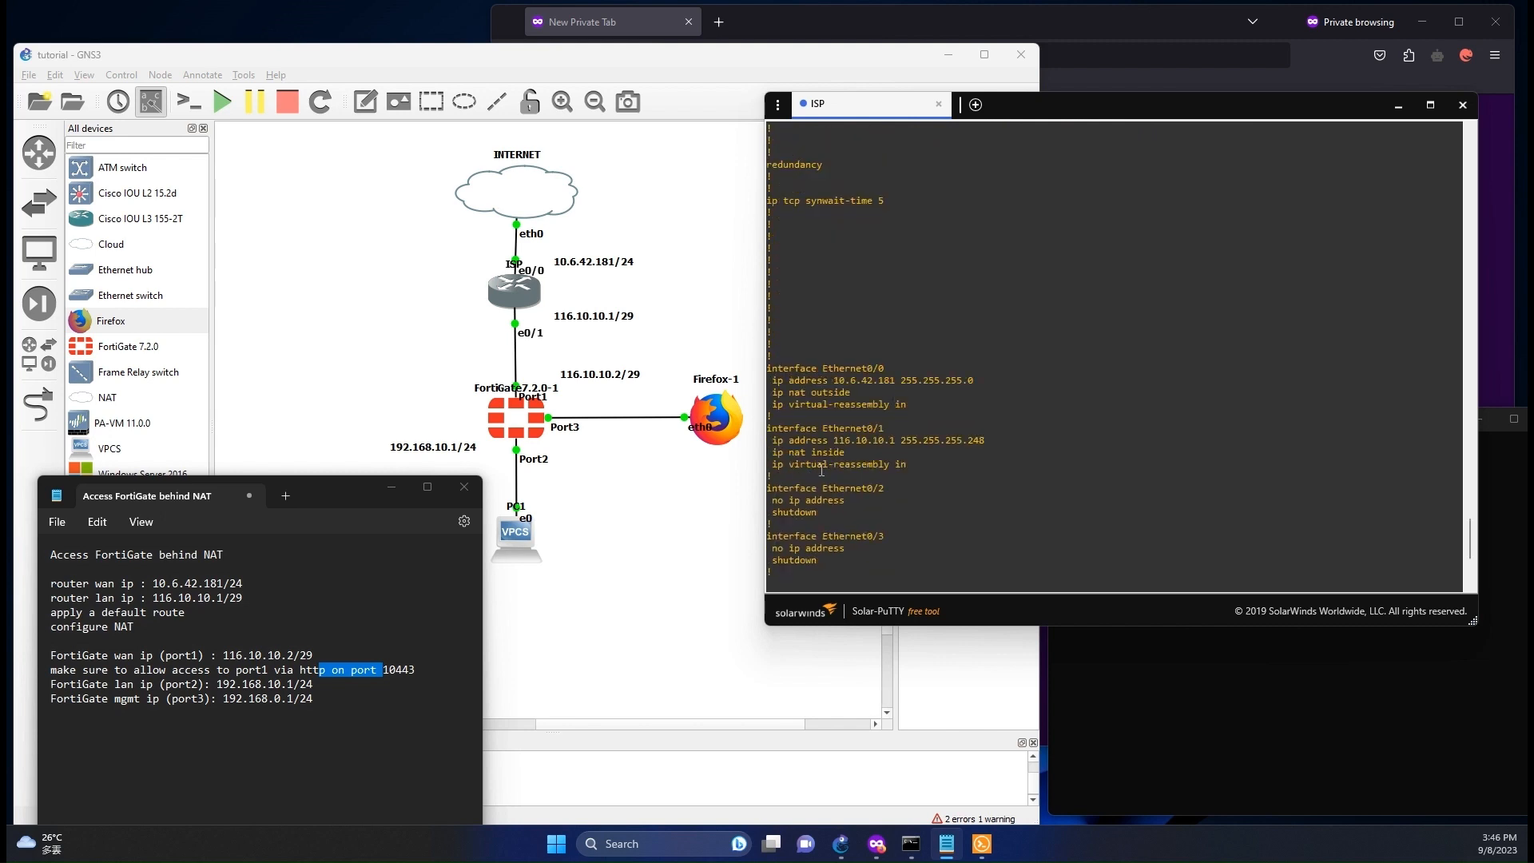
key("space")
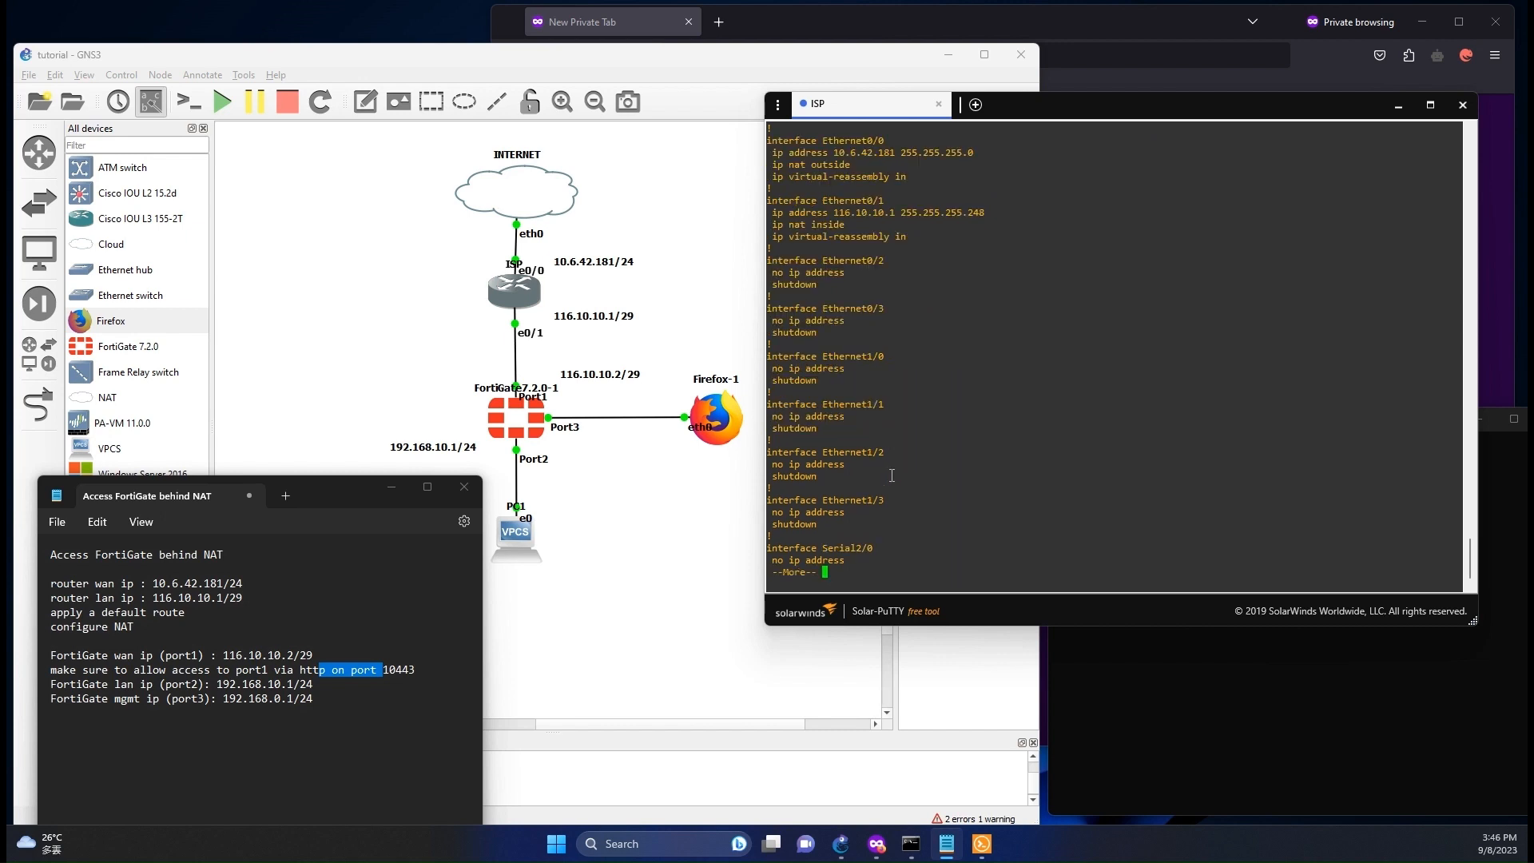
key("space")
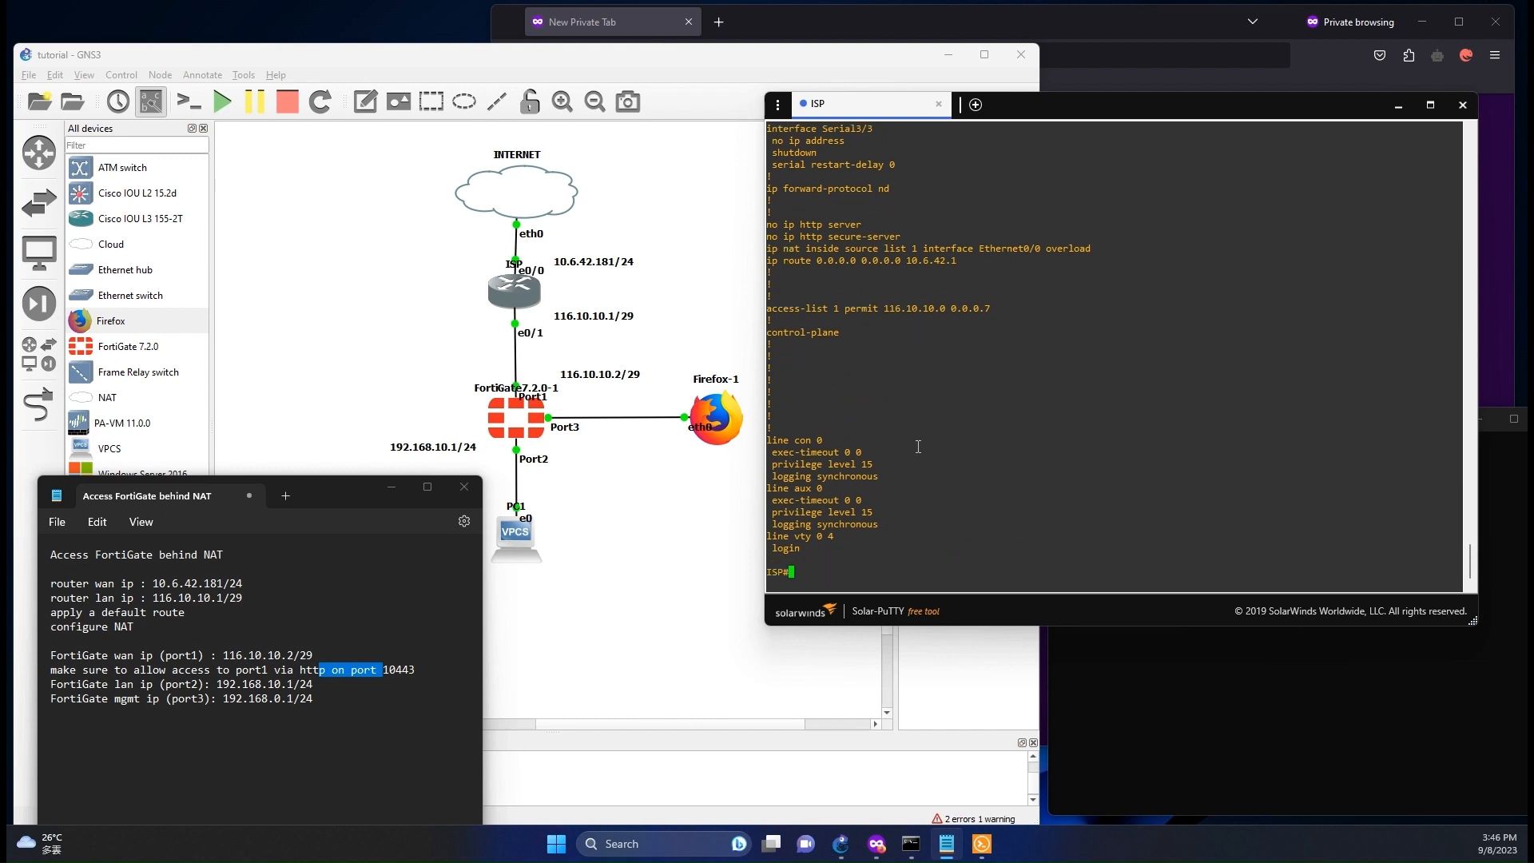
left_click(629, 570)
left_click(514, 428)
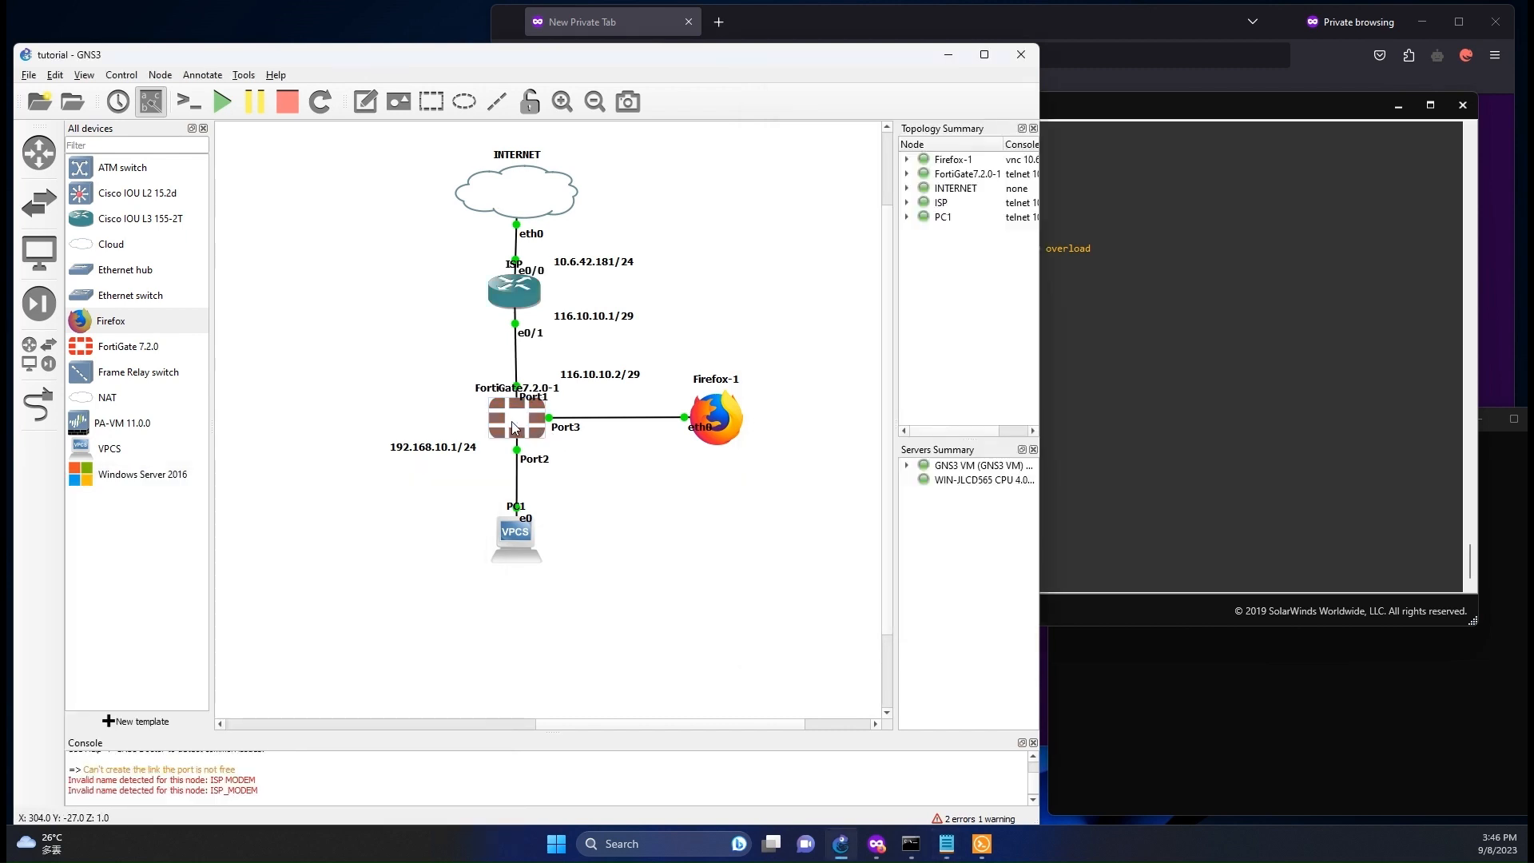
Step: Open the FortiGate7.2.0-1 console and log in as admin, setting a new password
double_click(514, 427)
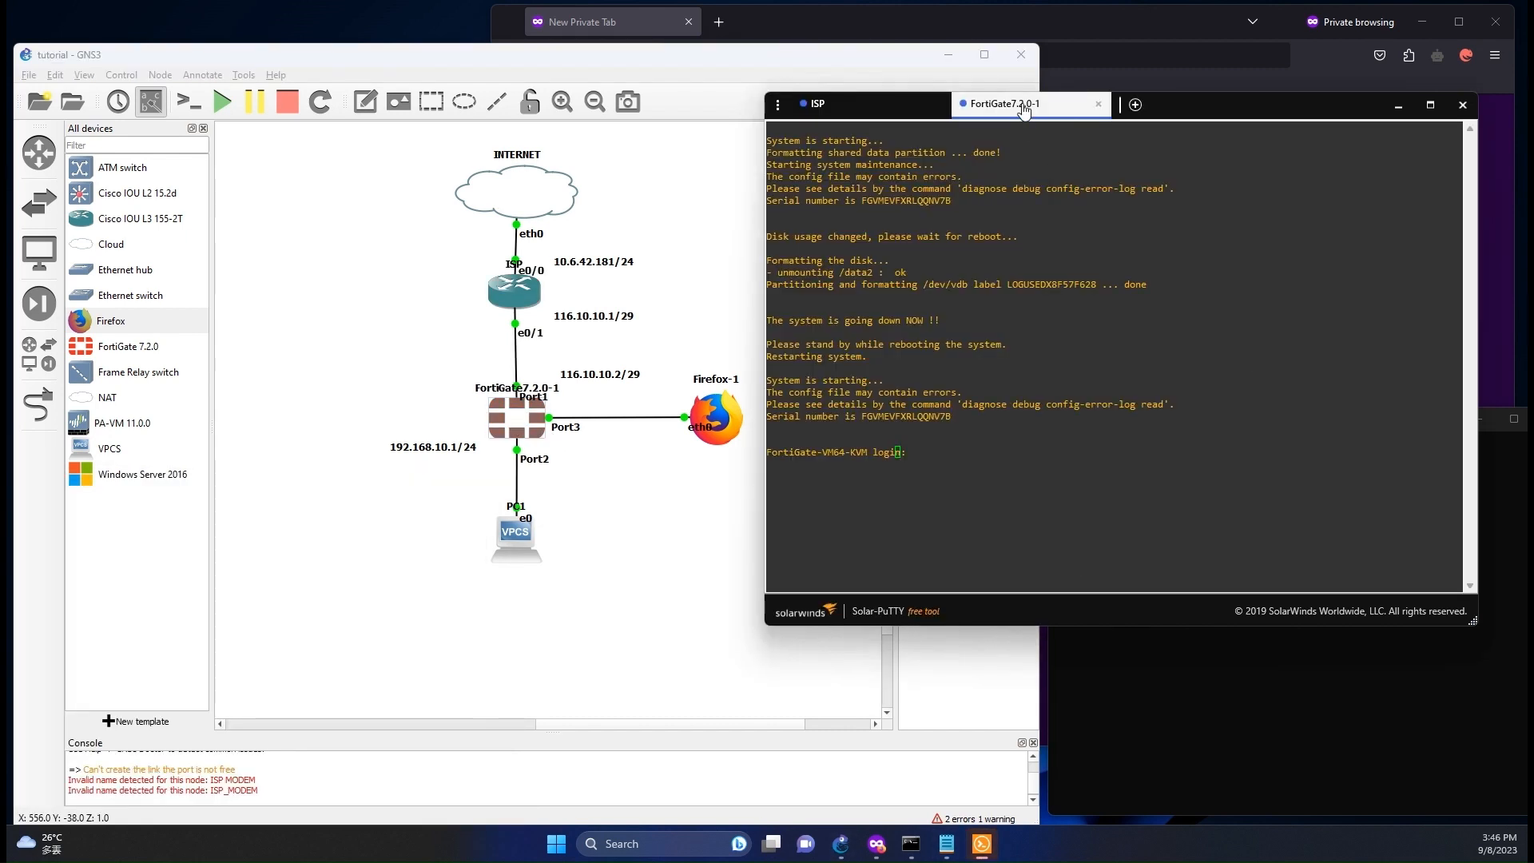
left_click(946, 844)
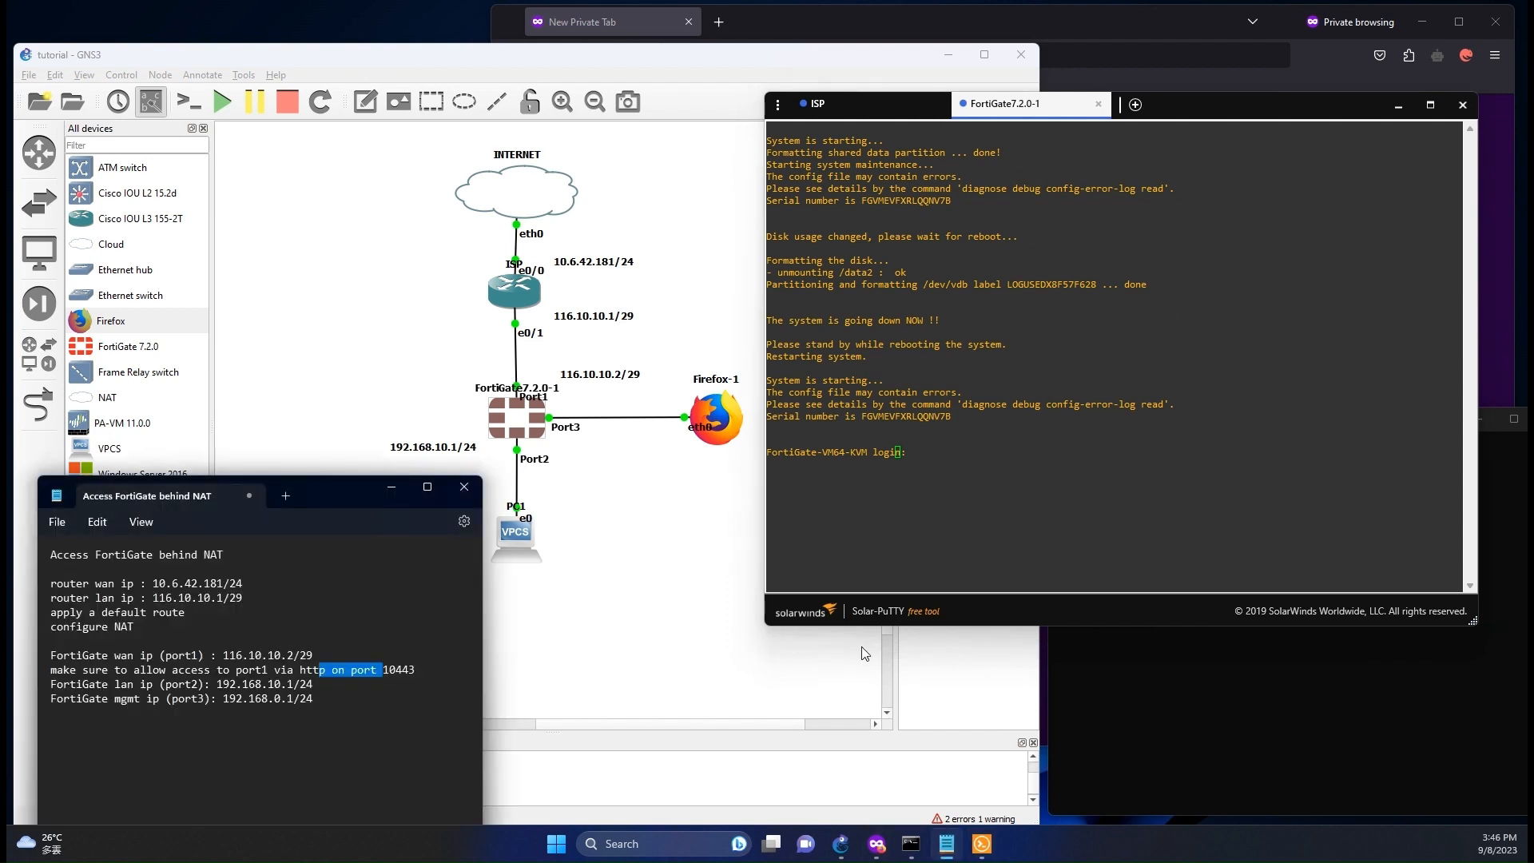
left_click(960, 524)
key("Return")
key("Return")
key("Return")
key("Return")
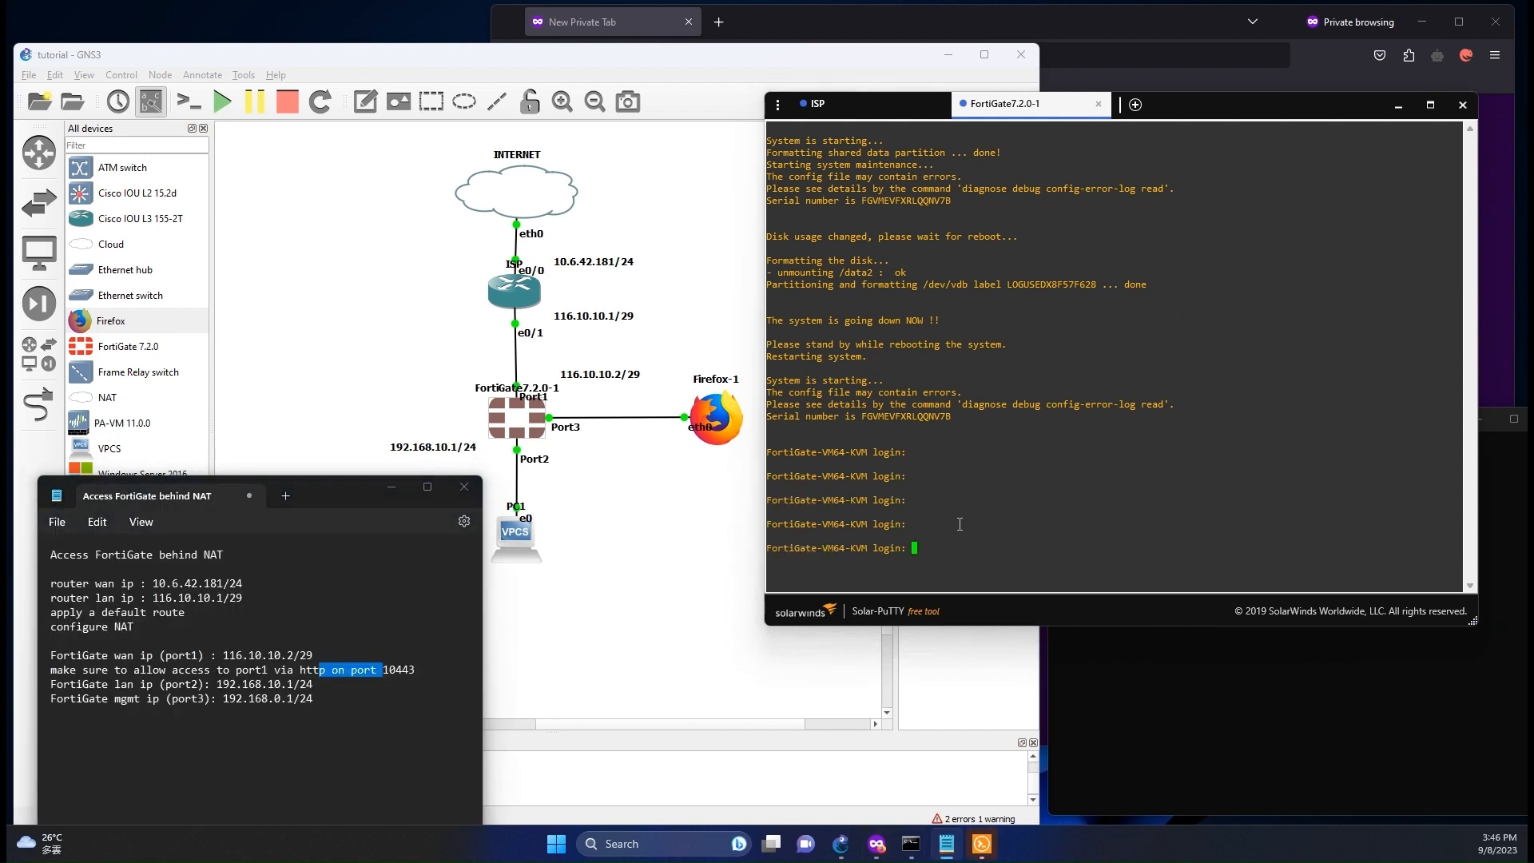
type("admin")
key("Return")
key("Return")
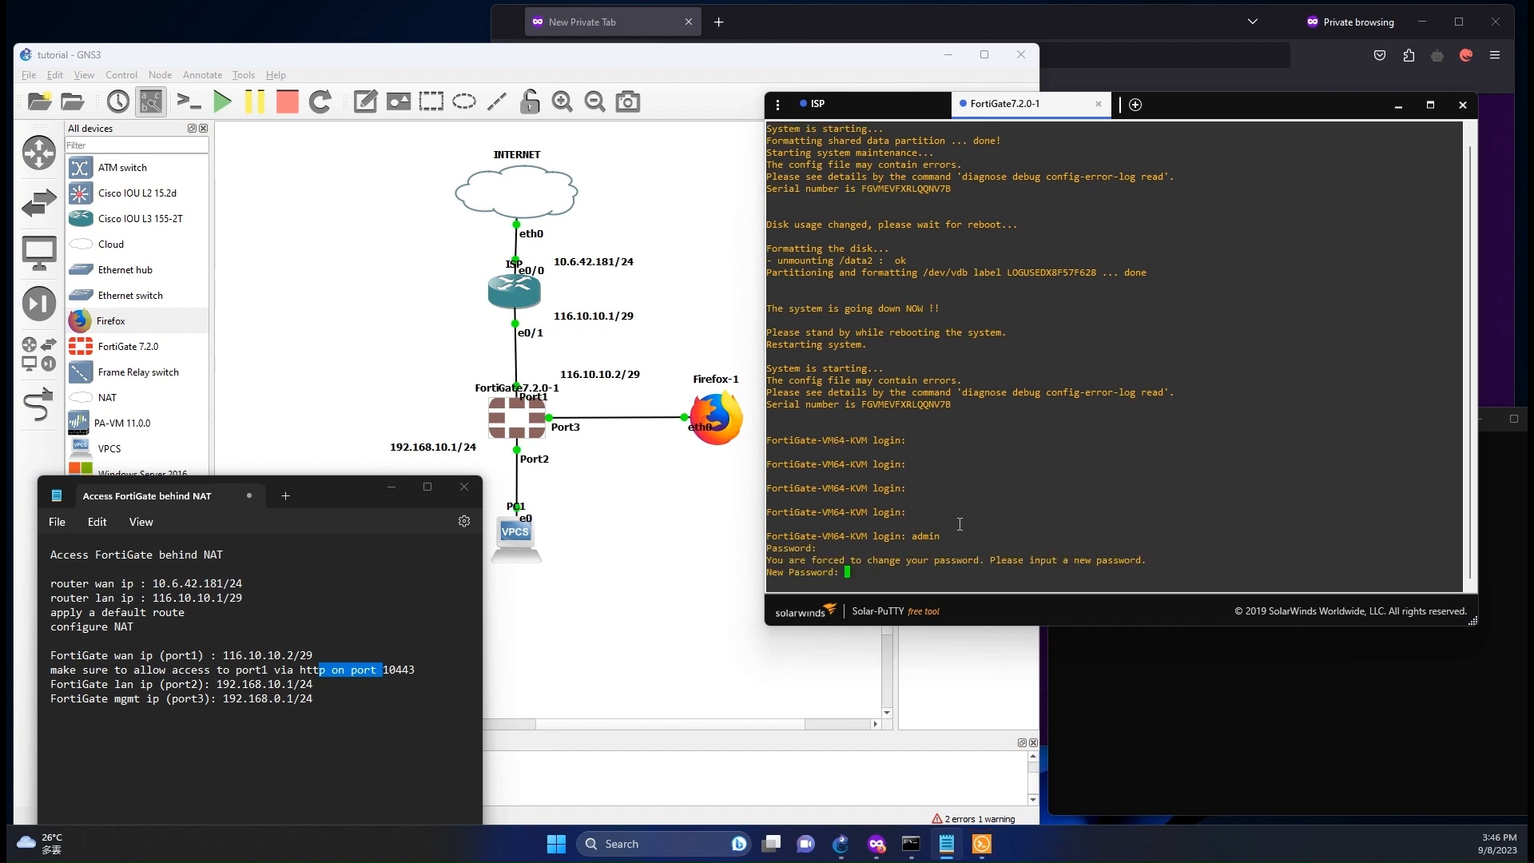
key("Return")
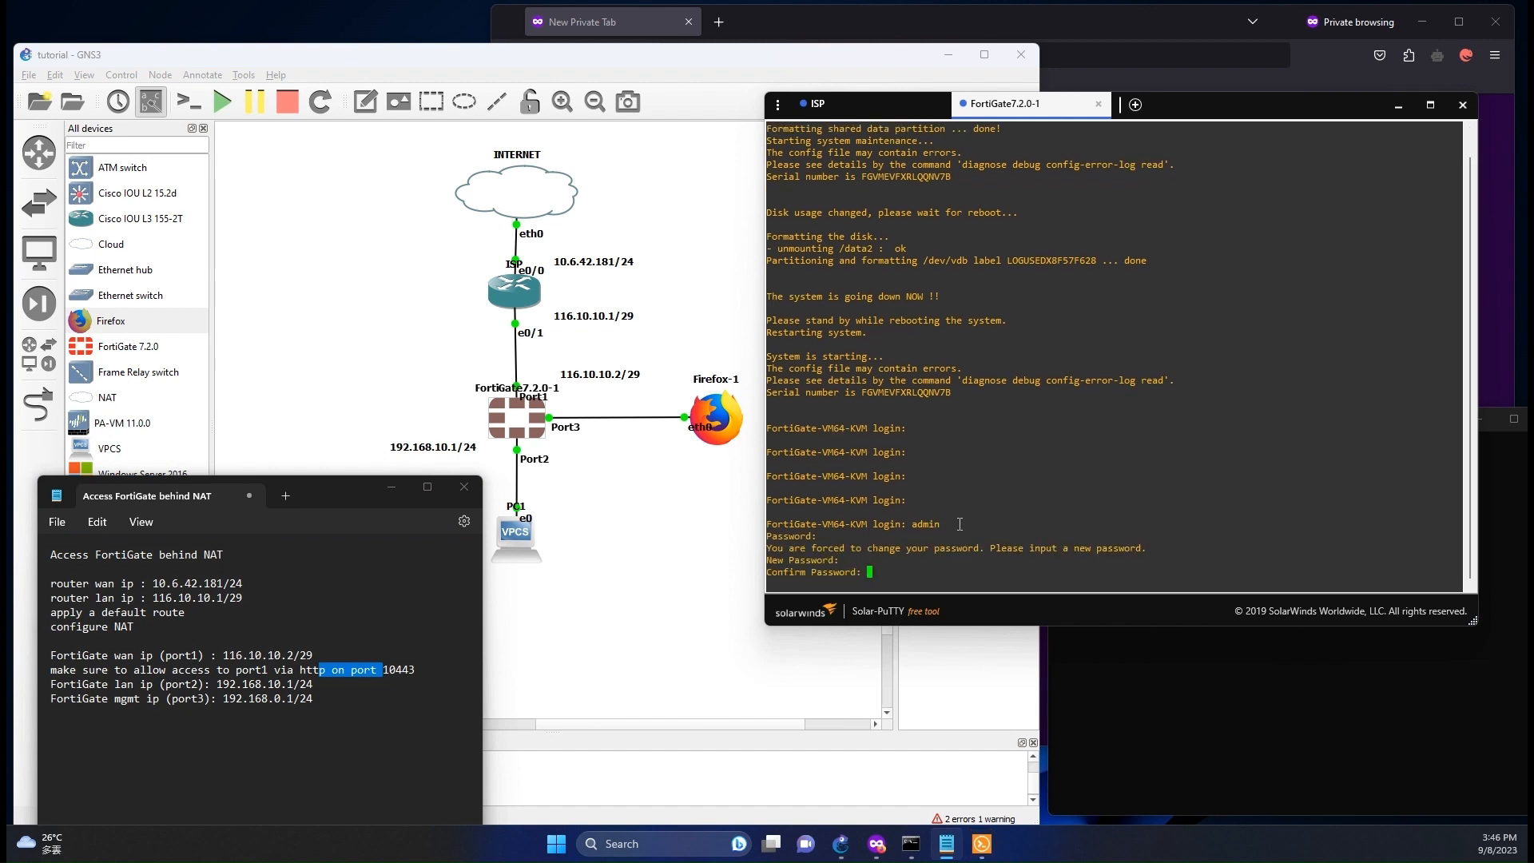
key("Return")
key("Return")
key("Return")
key("Return")
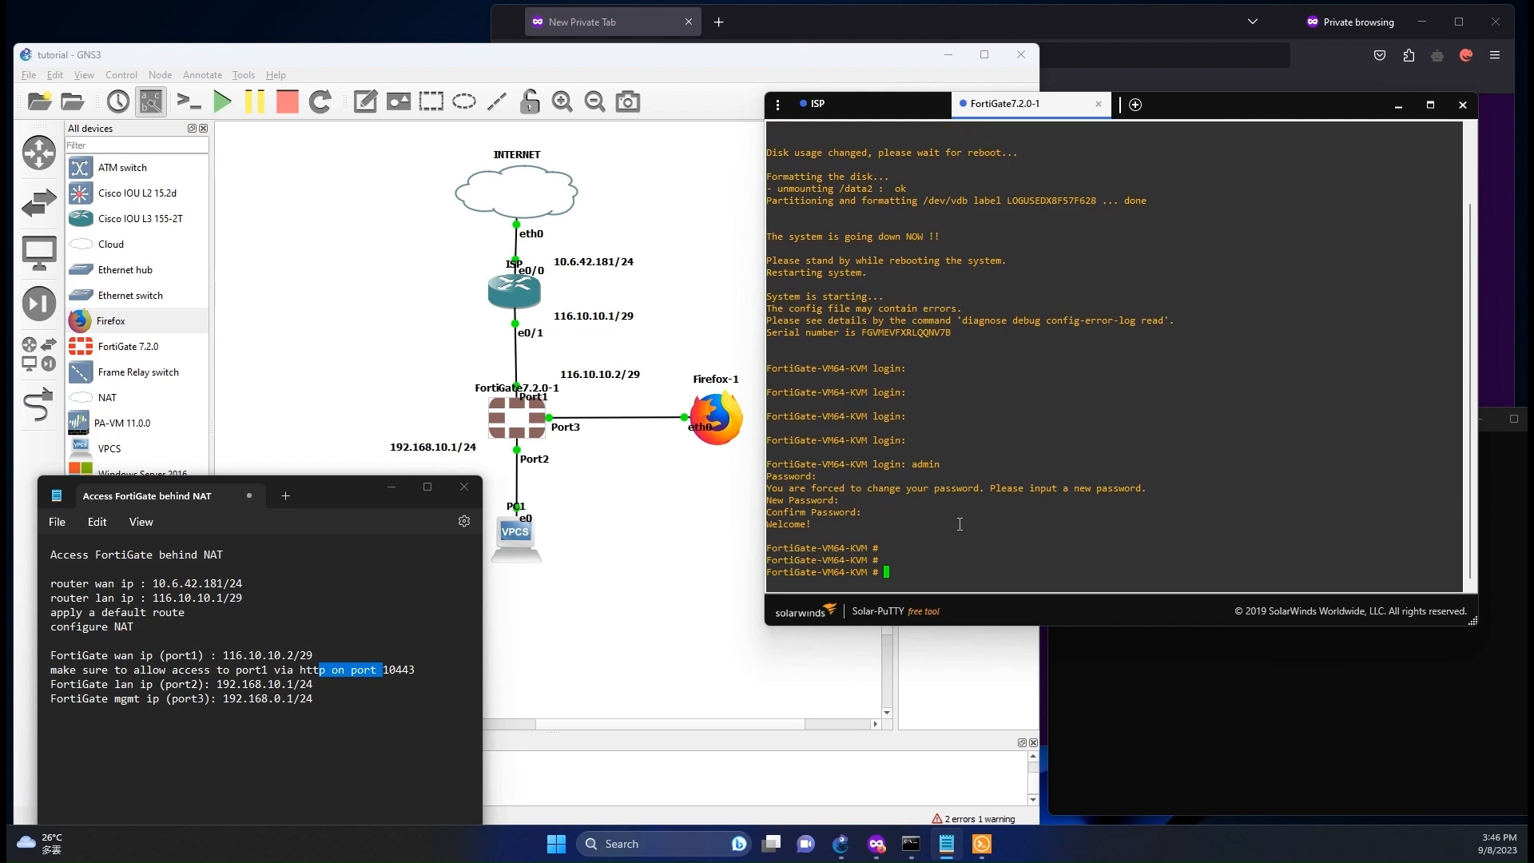
type("config s")
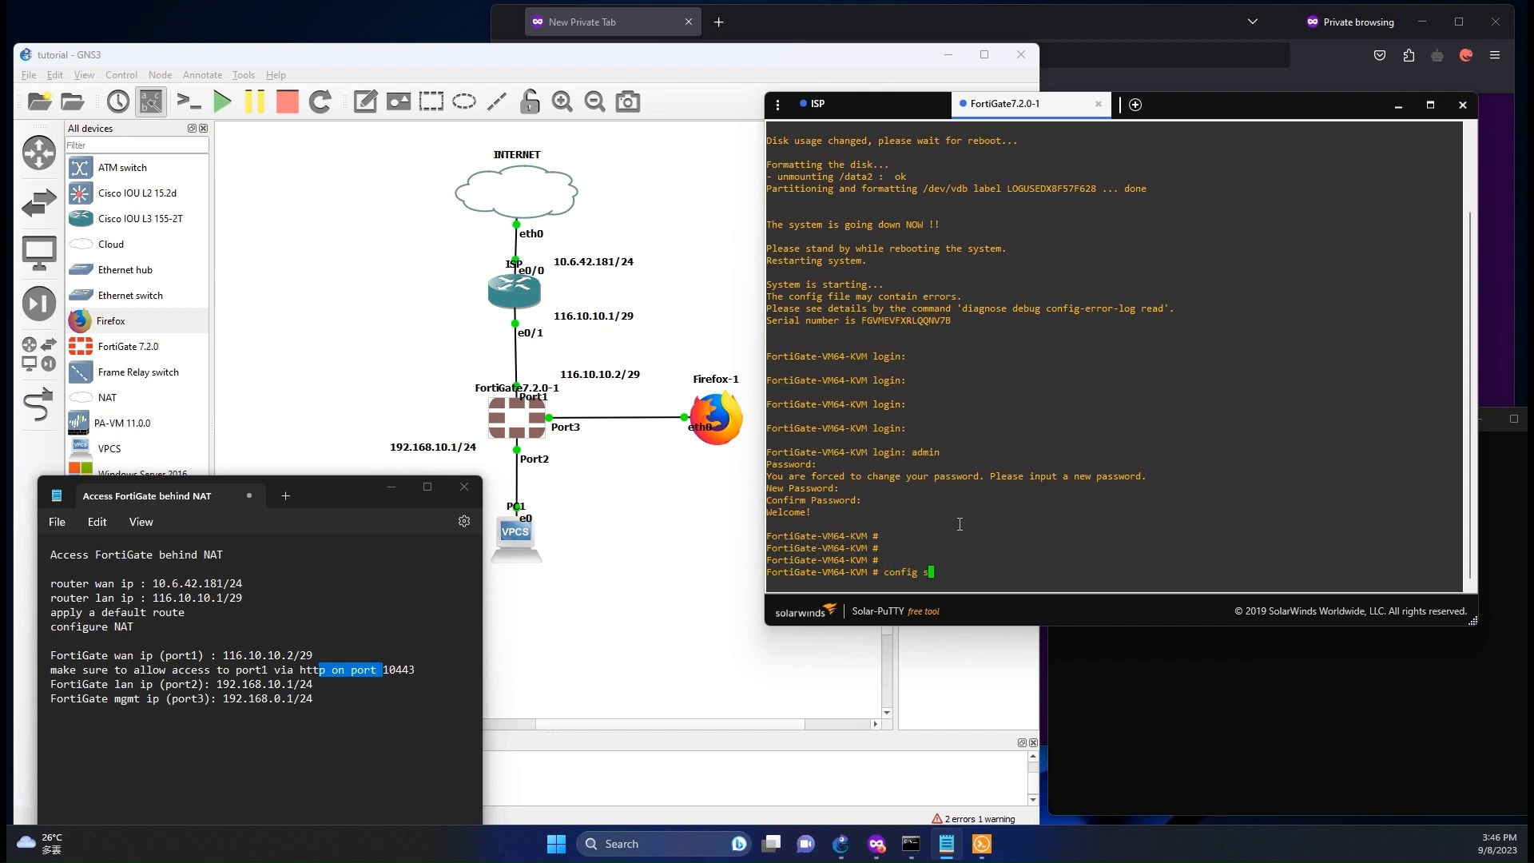
type("yste interface")
Step: Edit FortiGate port1 with role wan and static addressing mode
key("Return")
key("Return")
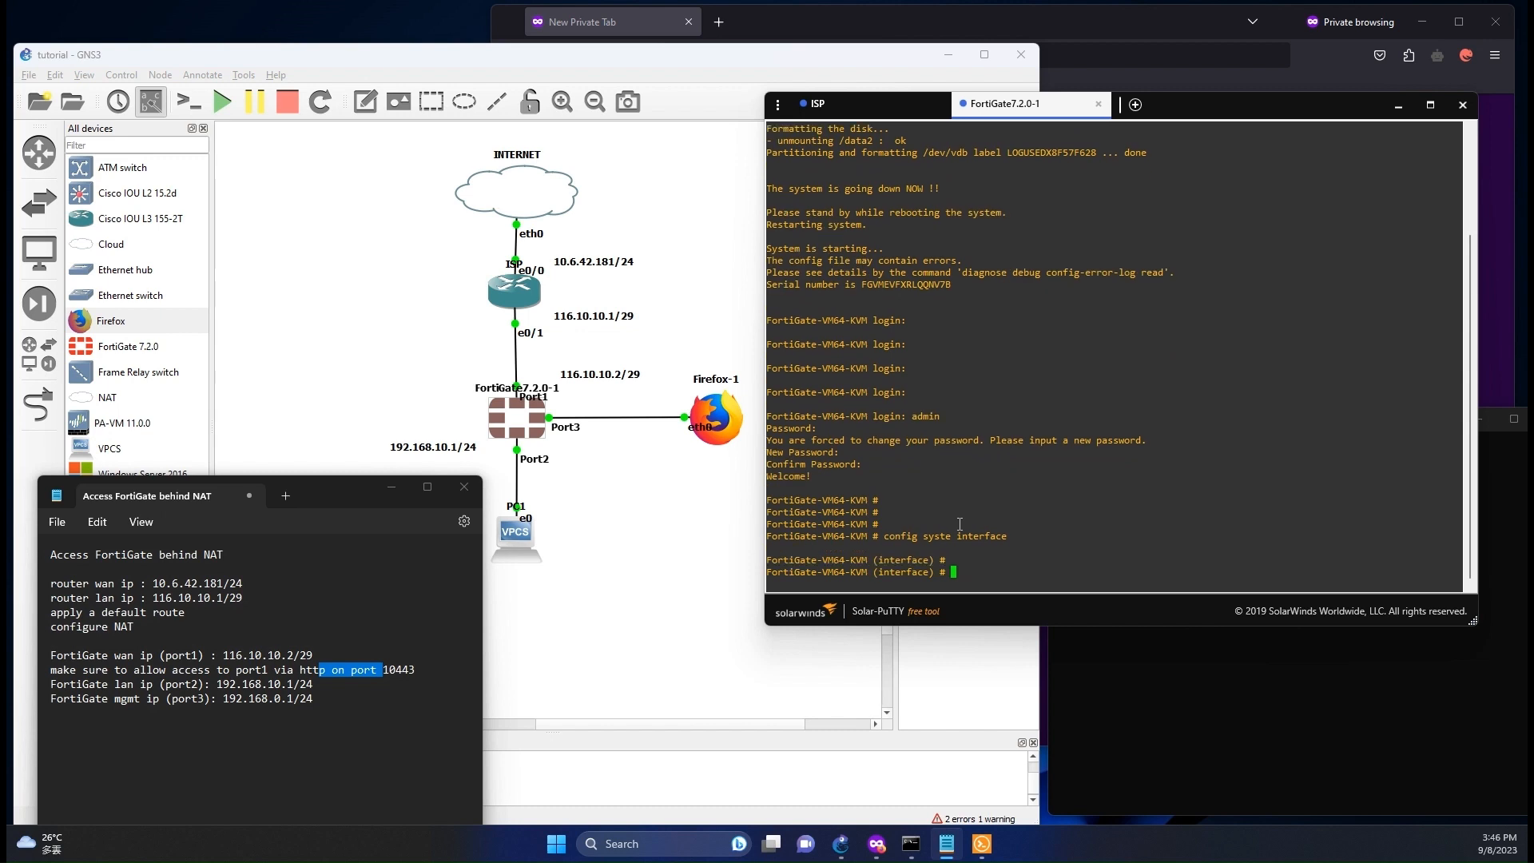
type("edit port1")
key("Return")
key("Return")
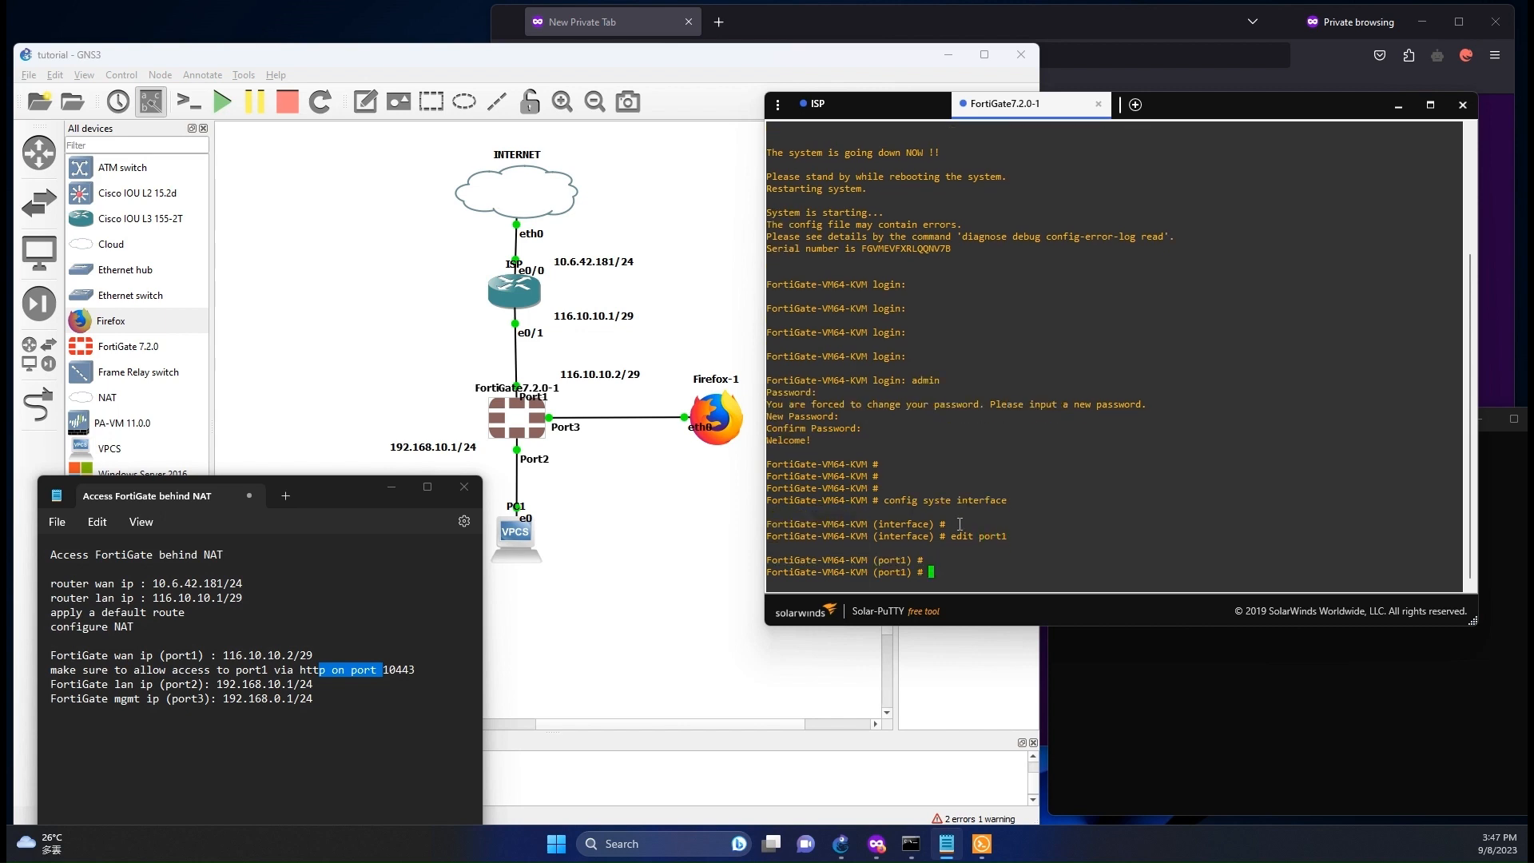
type("set role wan")
key("Return")
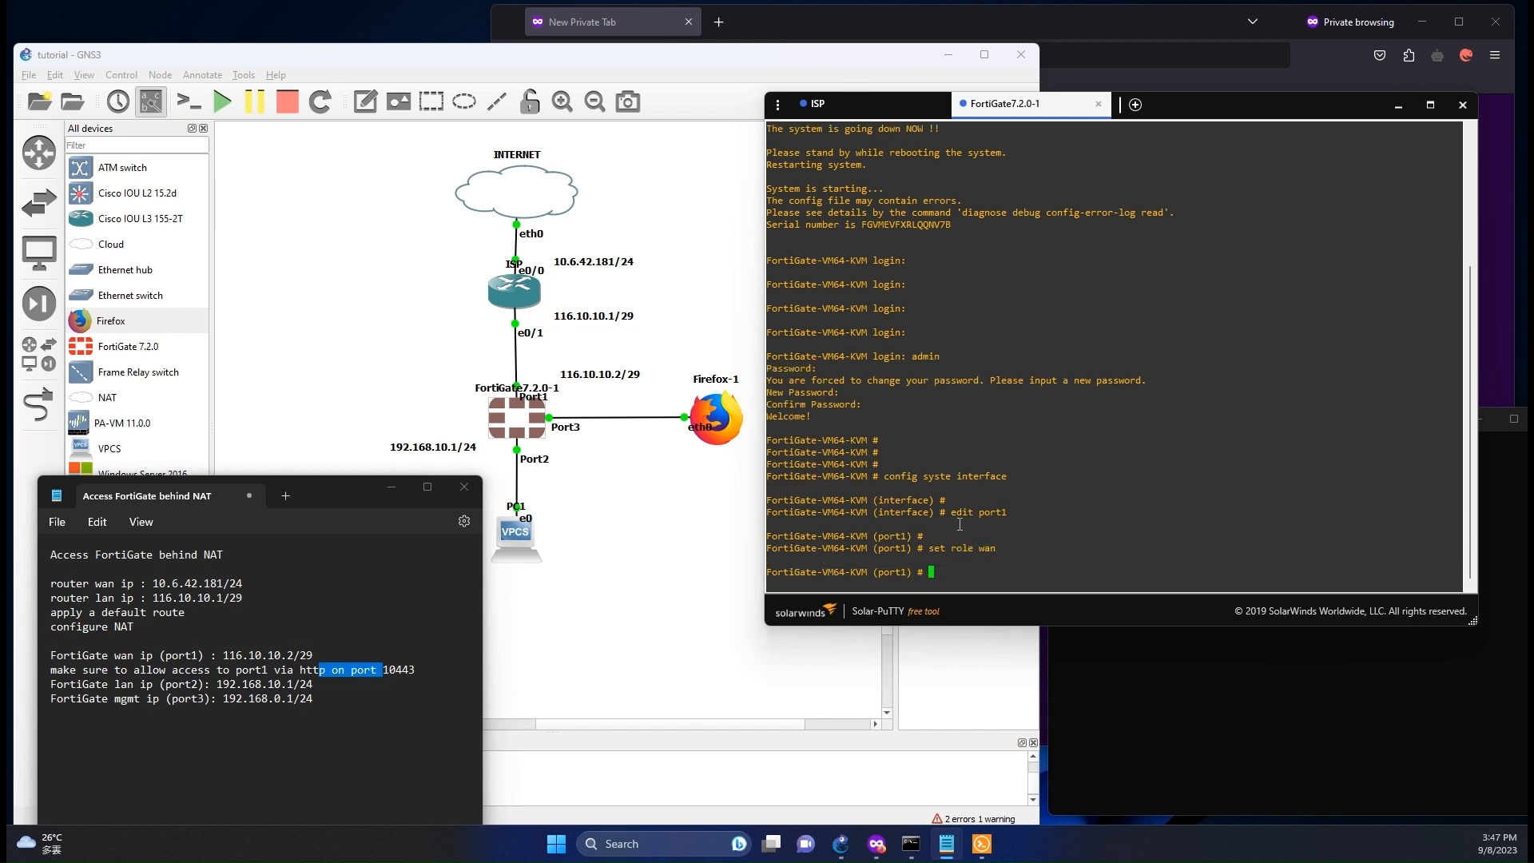
type("set mode static")
key("Return")
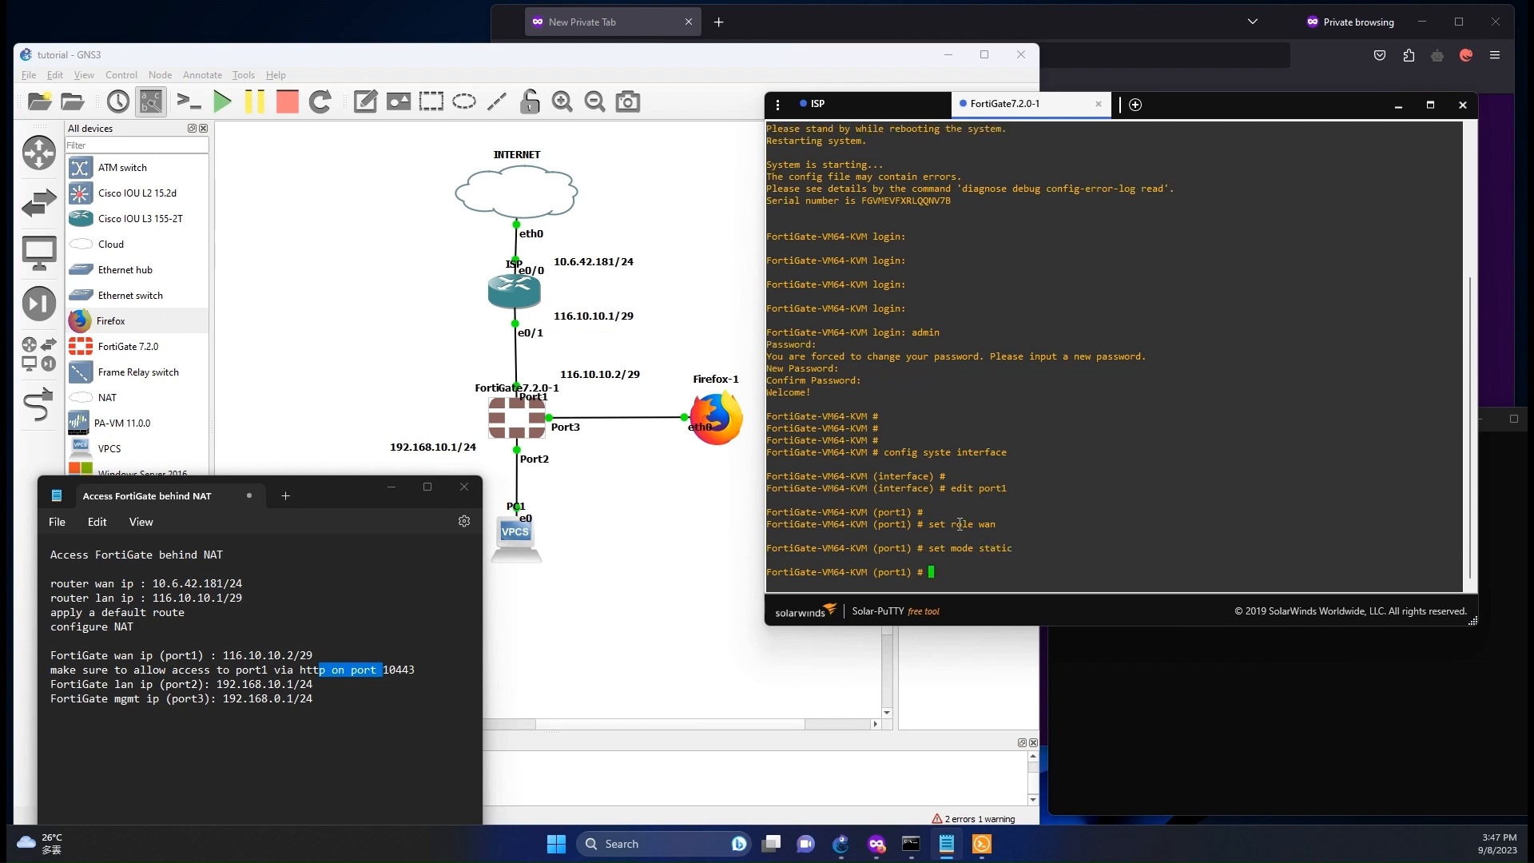
key("Return")
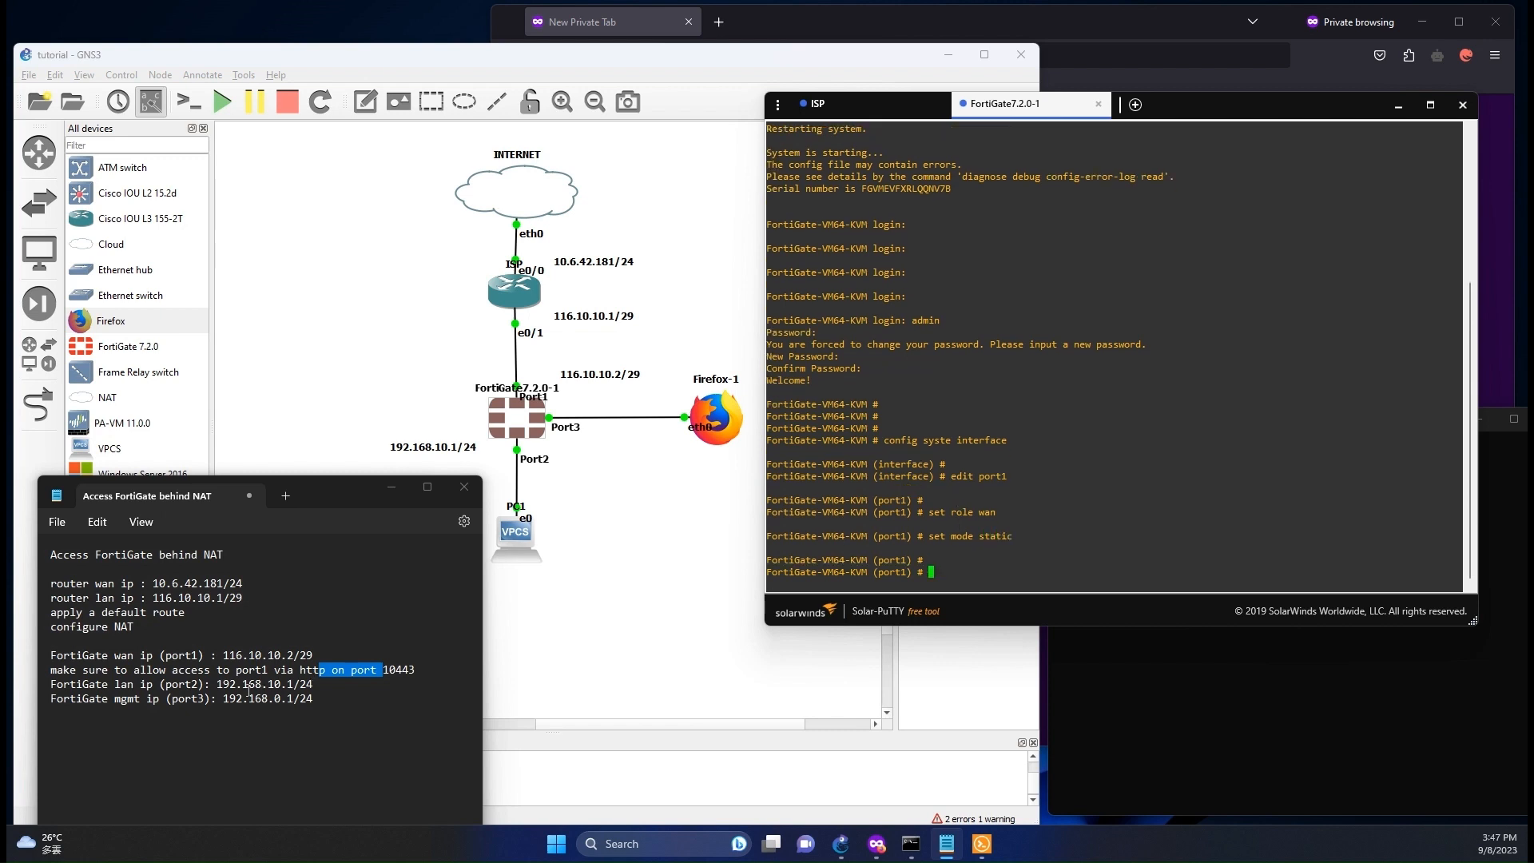
Step: Allow ping and http on port1, give it 116.10.10.2/29, and end
left_click_drag(250, 670, 323, 672)
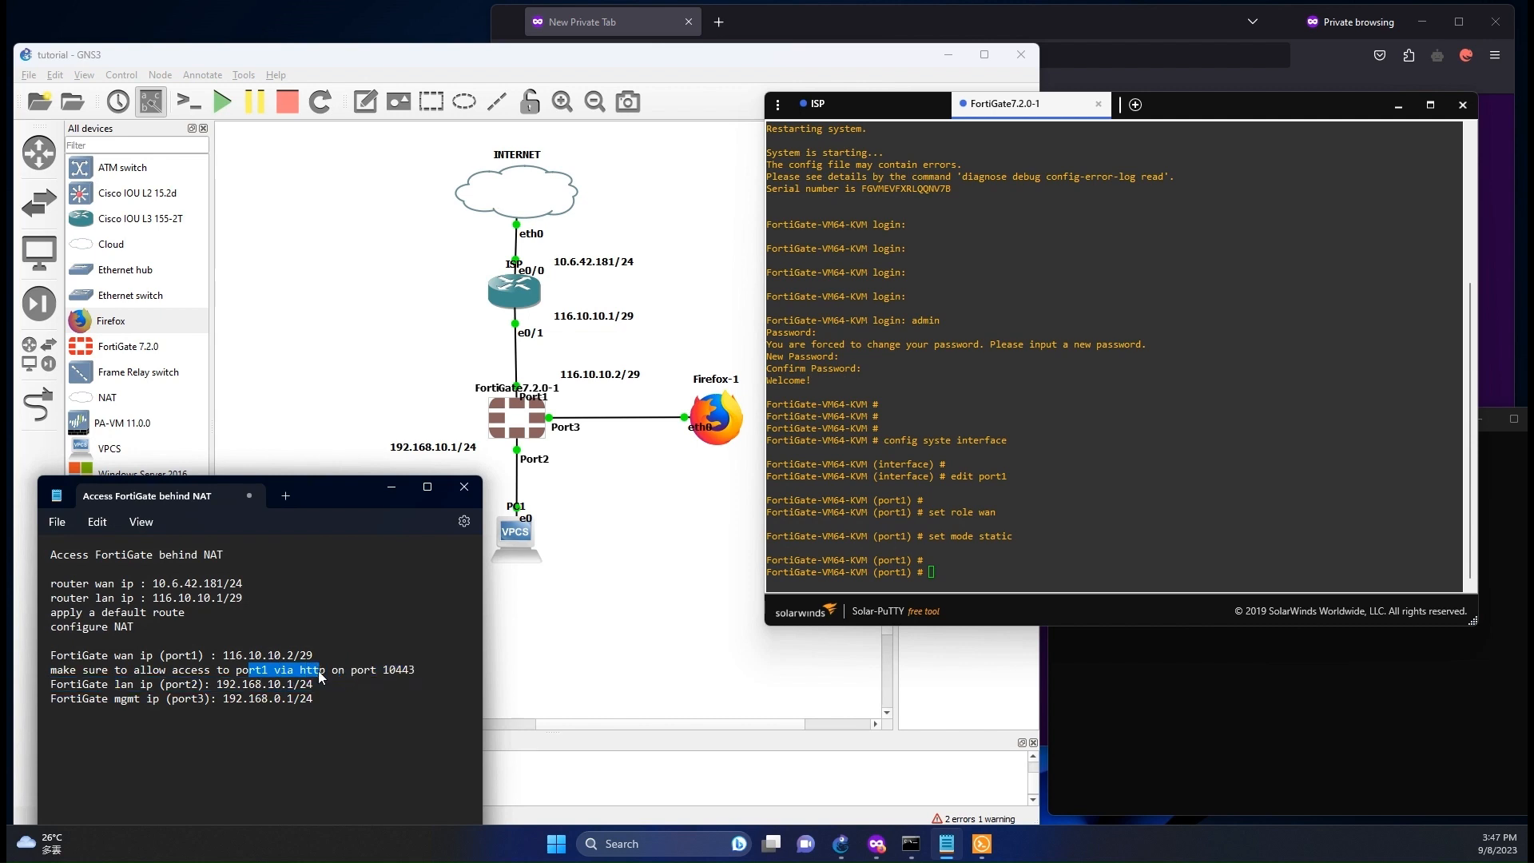
left_click(950, 578)
type("set allowaccess")
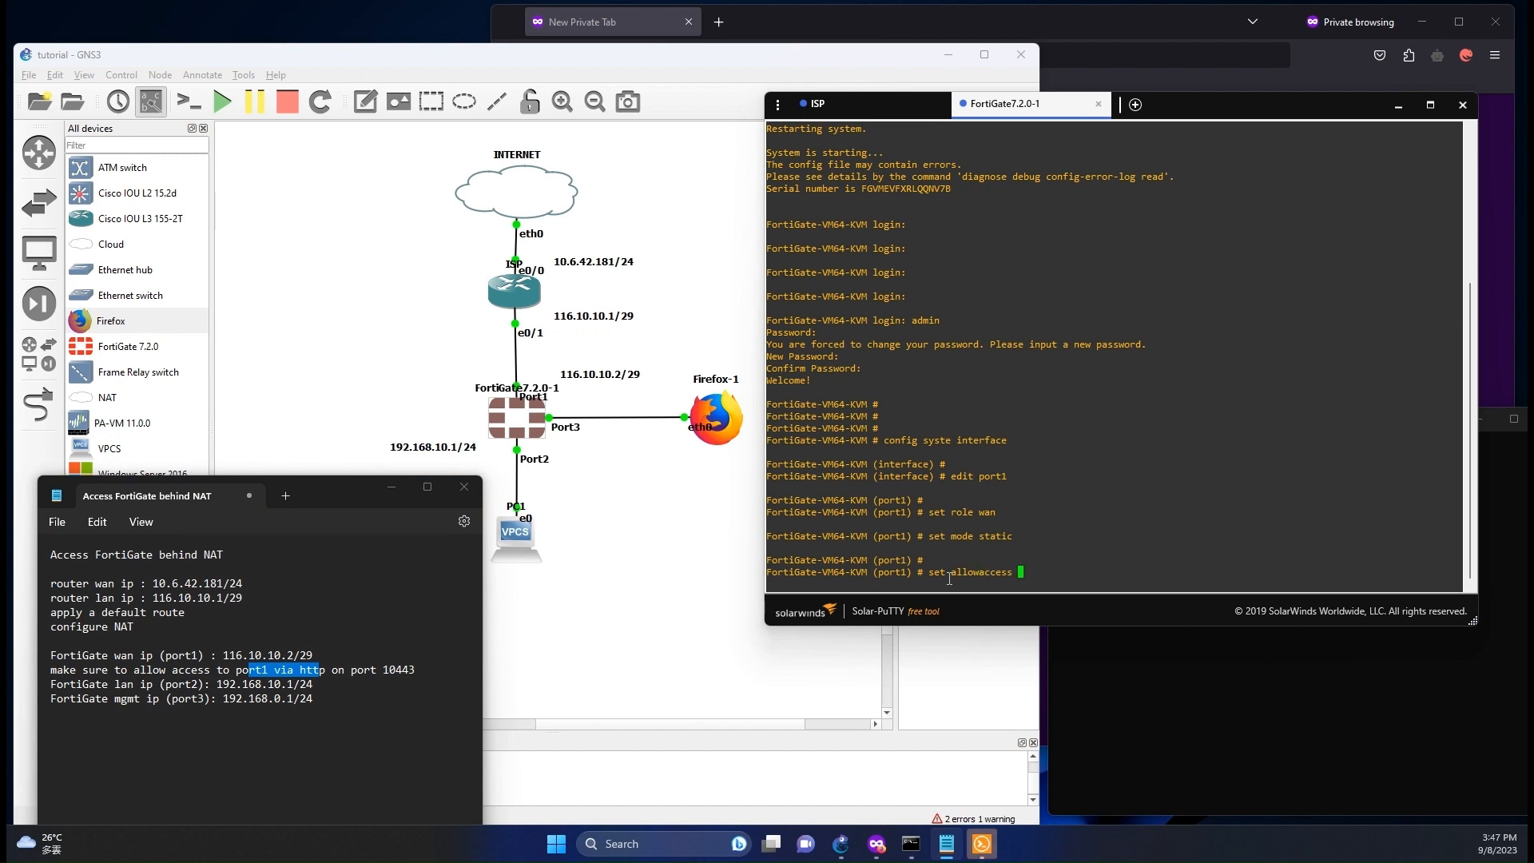
type("ping http")
key("Return")
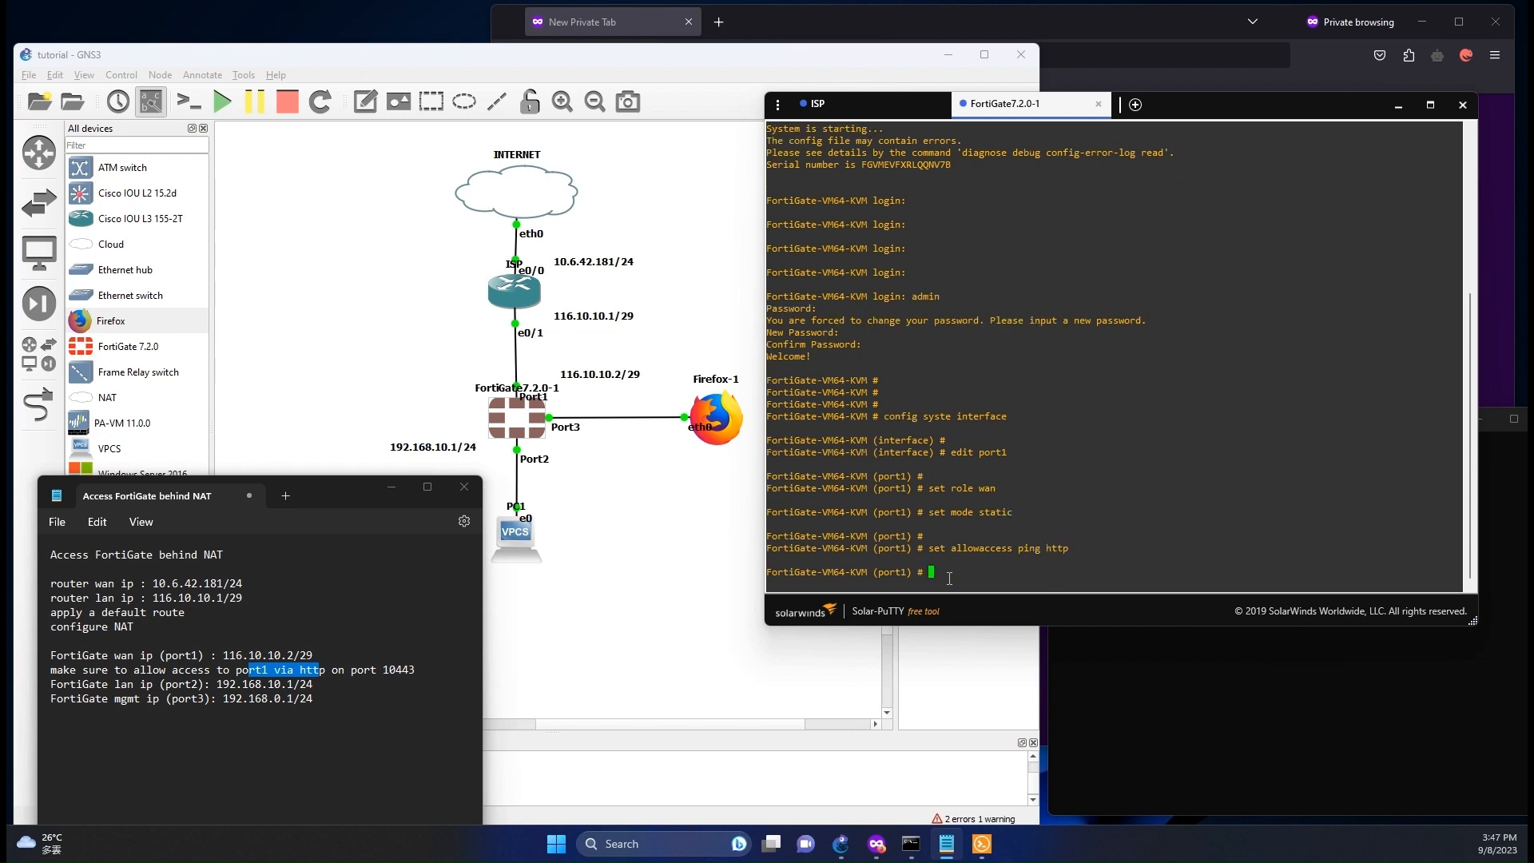
type("set ip")
type("116.10.10.2/29")
key("Return")
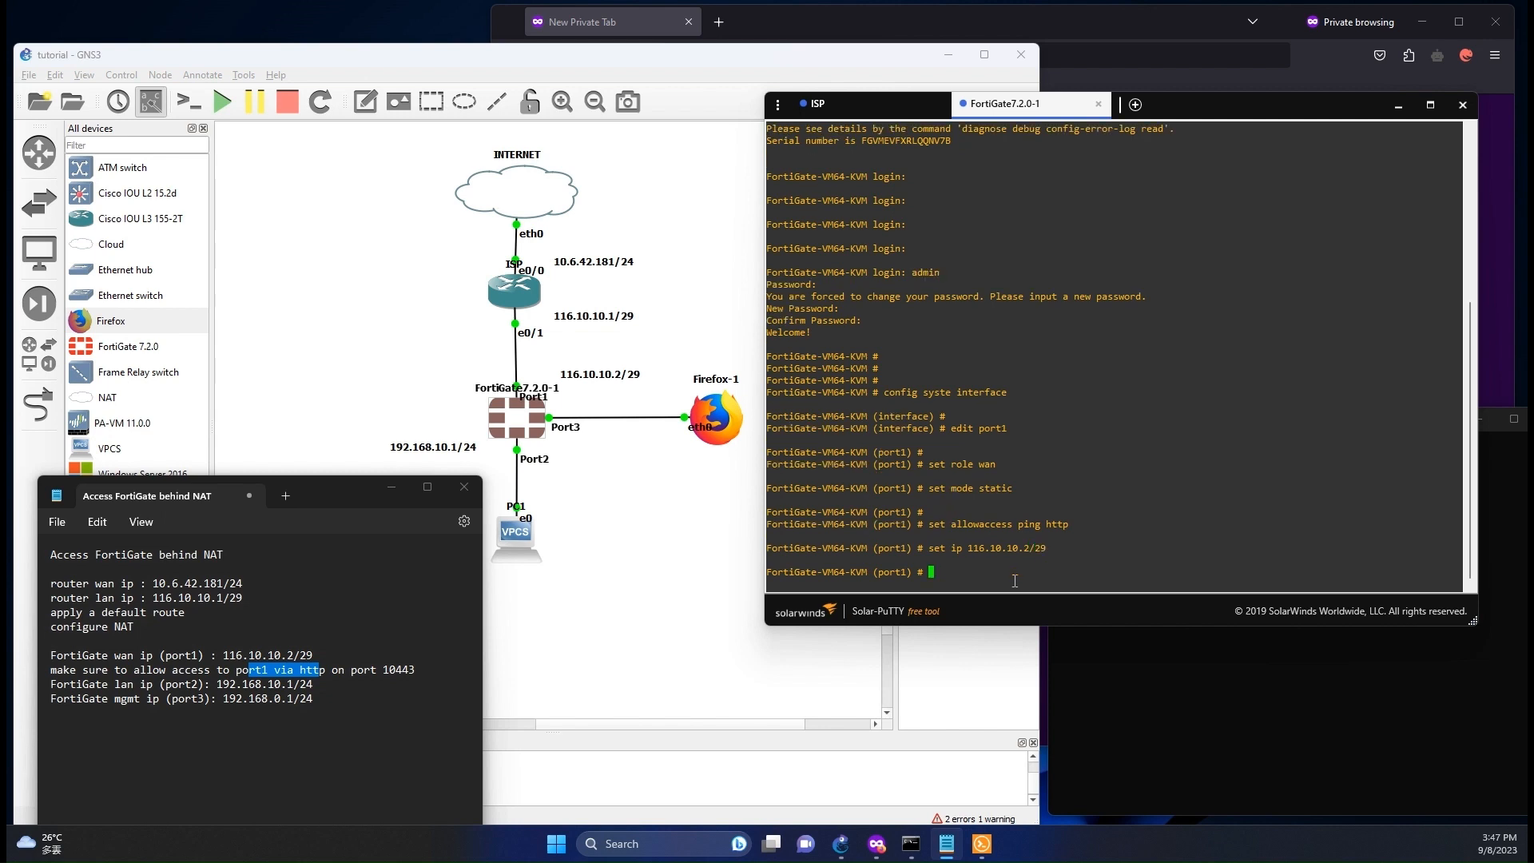
type("end")
key("Return")
key("Return")
key("Return")
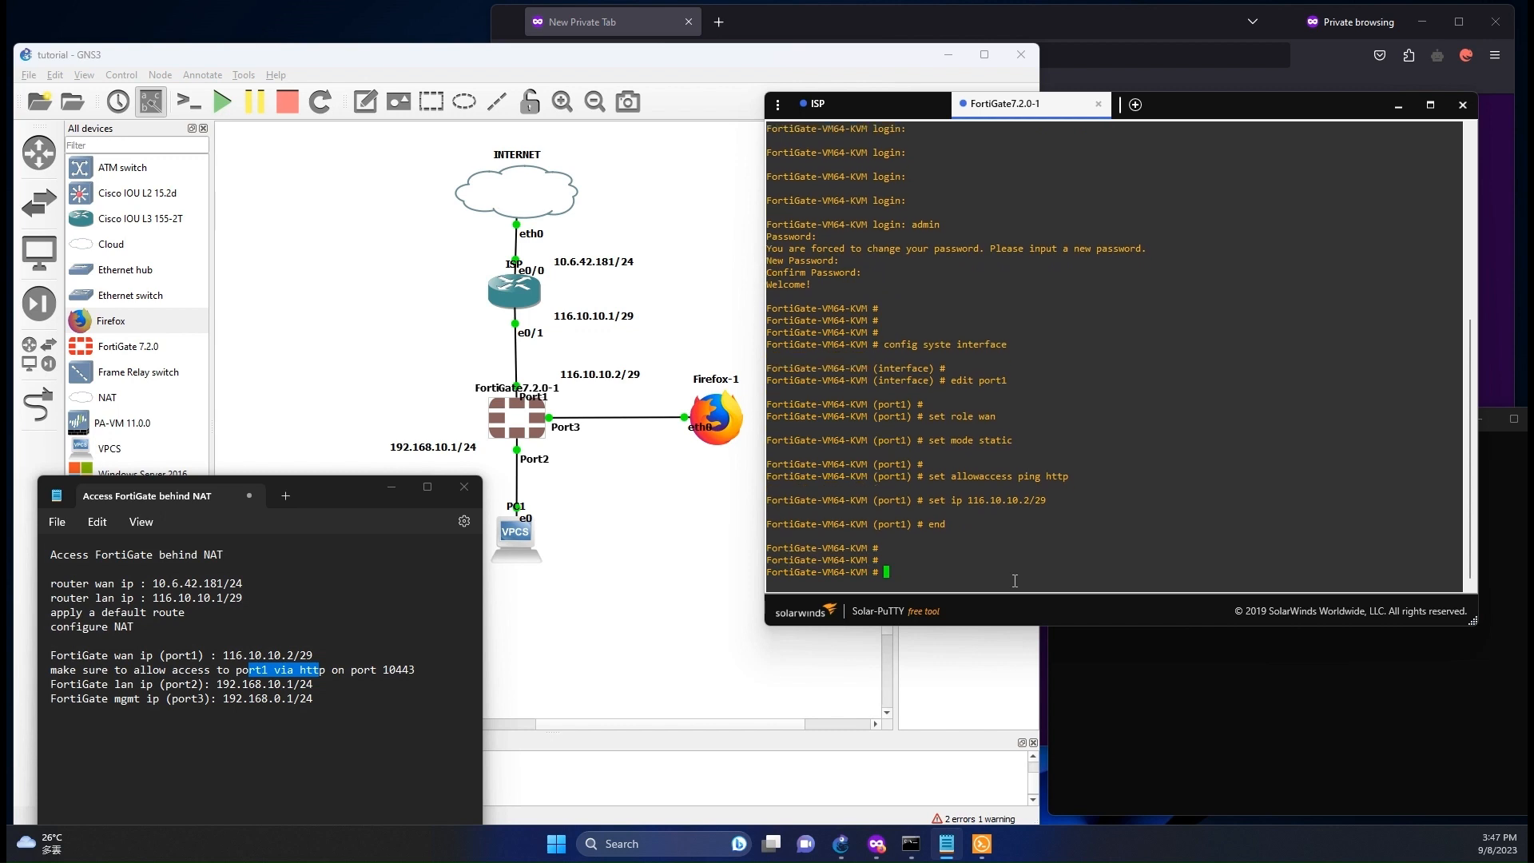
key("Return")
key("Return")
Step: Create static route 1 out port1 with gateway 116.10.10.1
type("con")
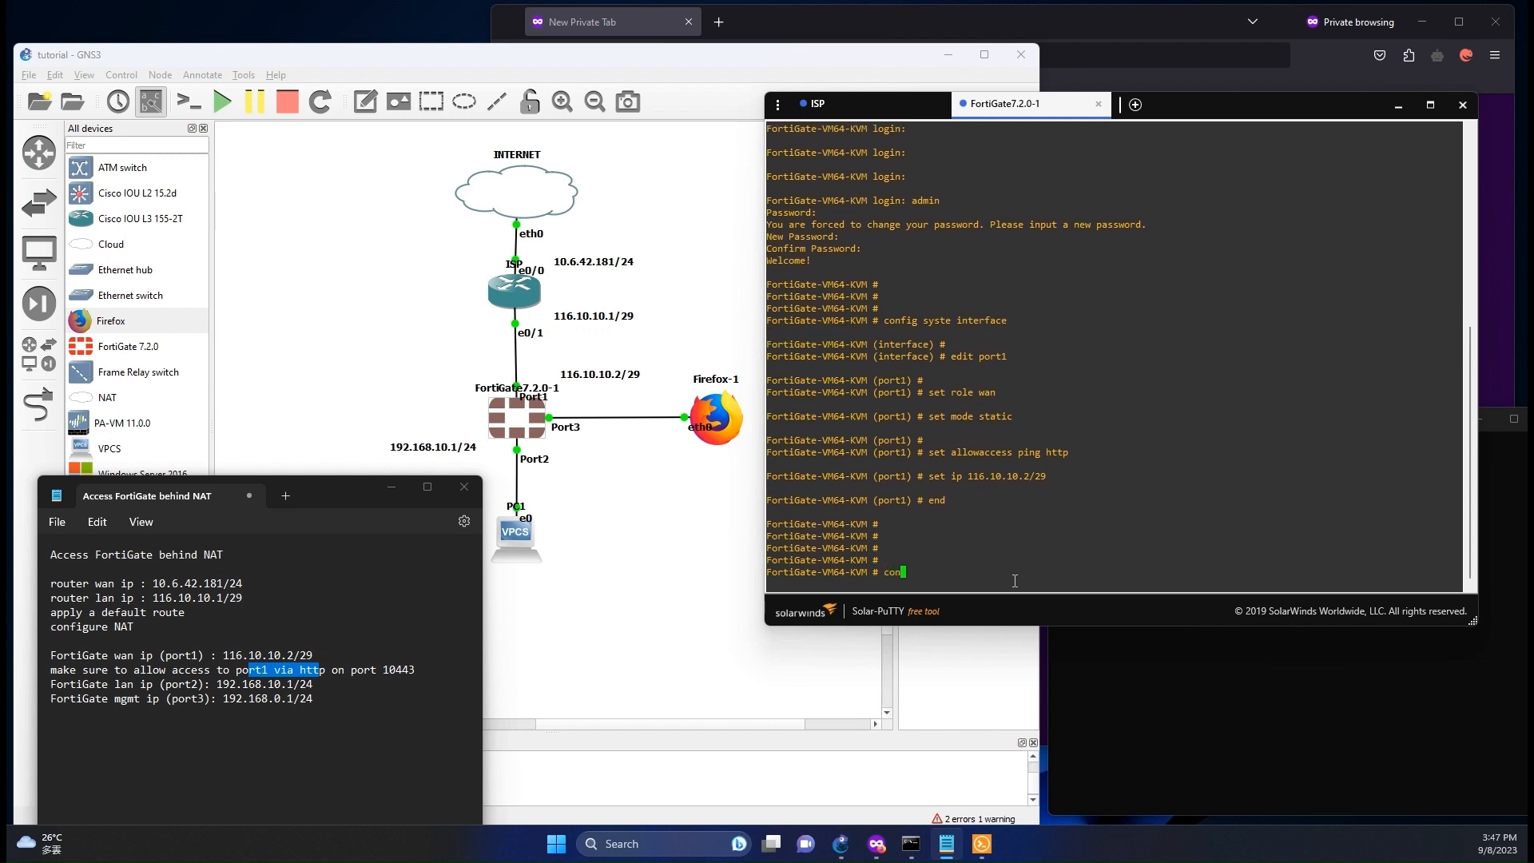
type("fig router static")
key("Return")
key("Return")
key("Return")
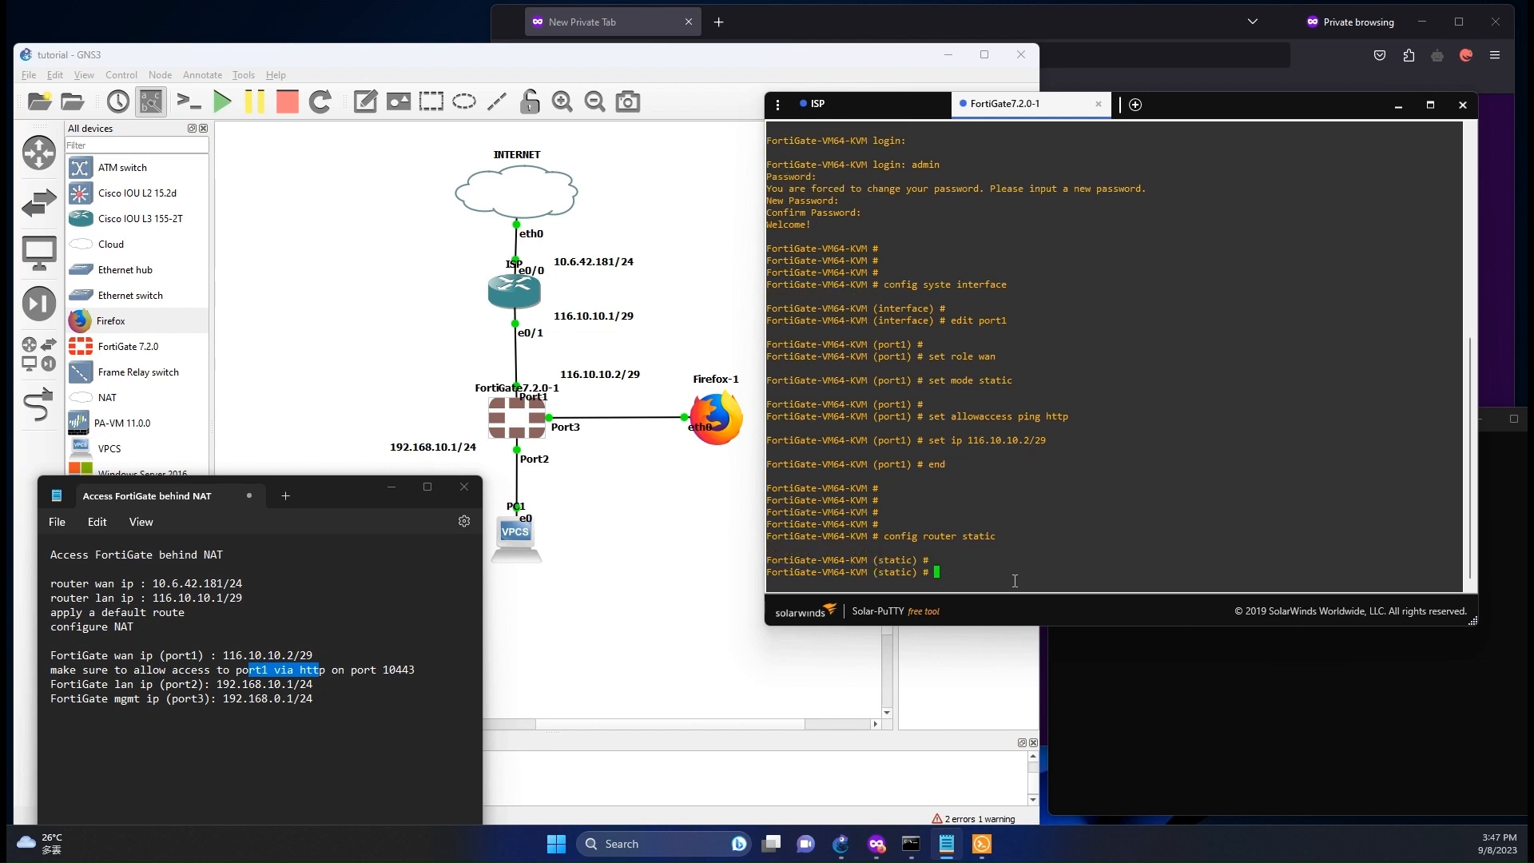
type("edit 1")
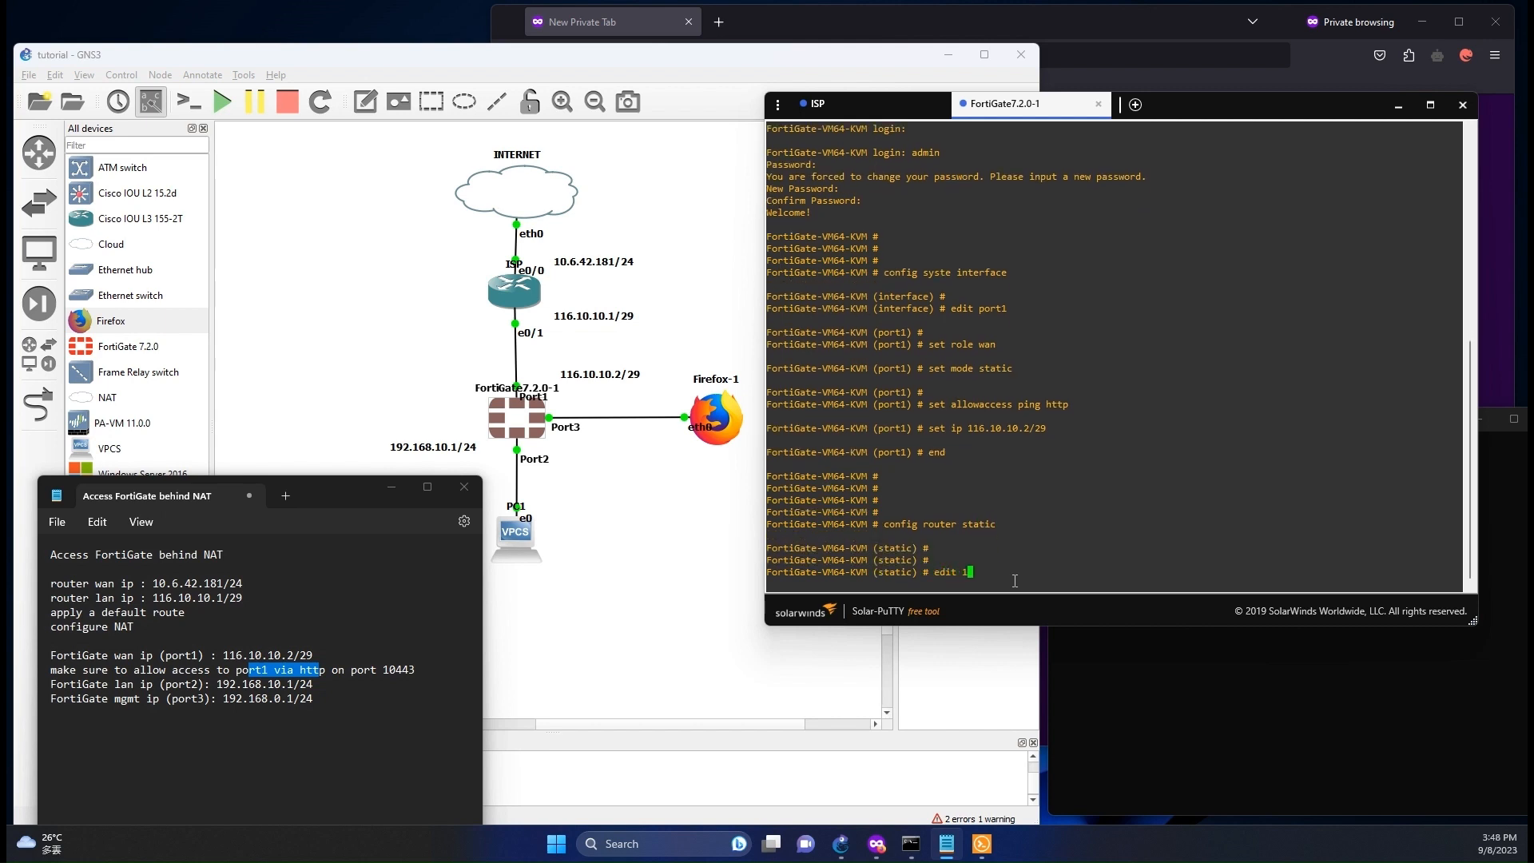
key("Return")
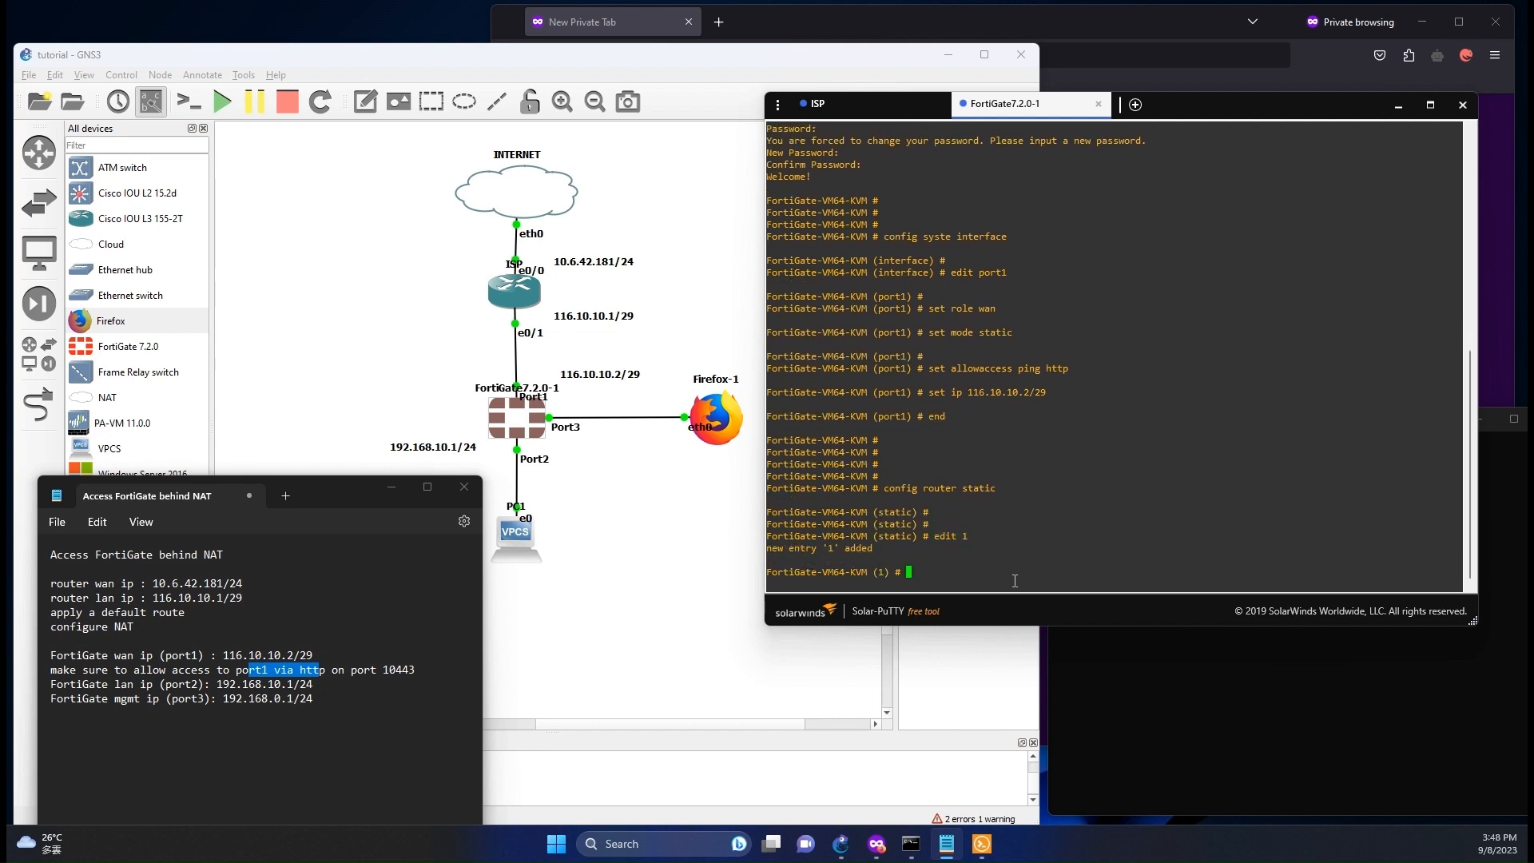
type("set device port1")
key("Return")
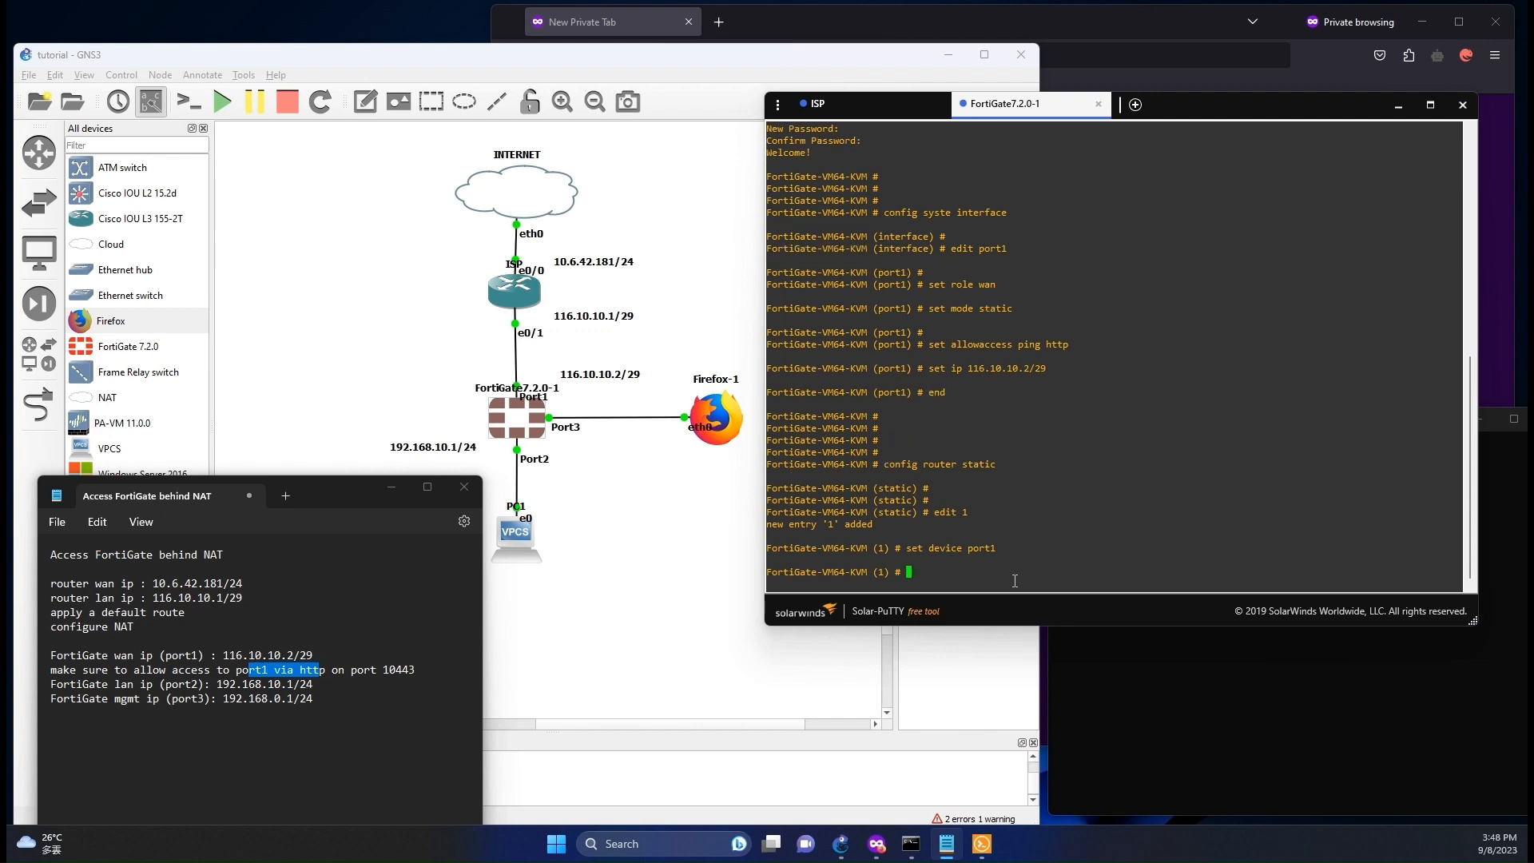
key("Return")
type("set ")
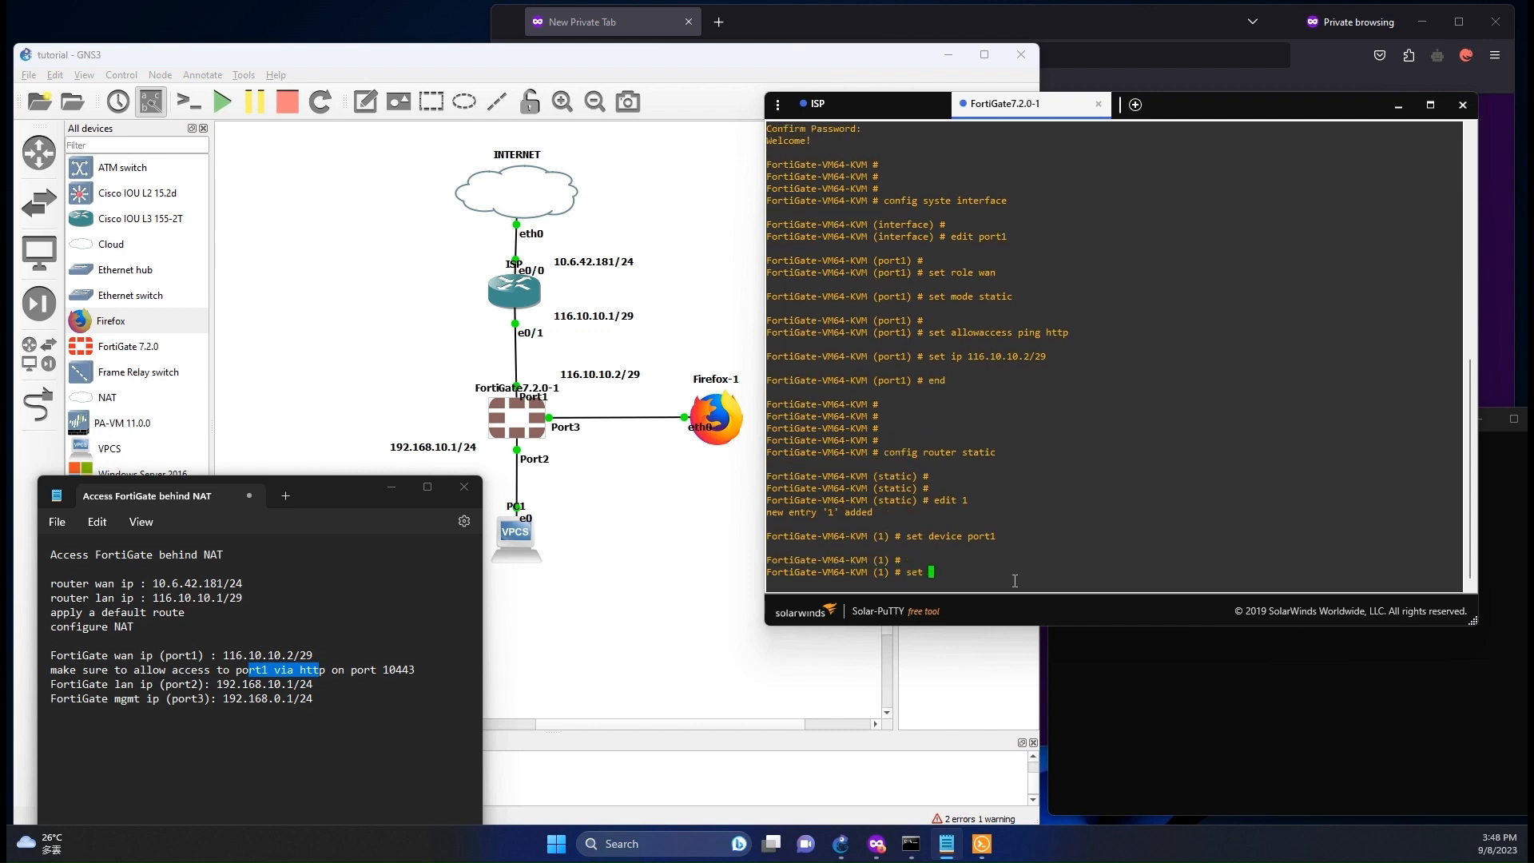
type("gateway")
type("116.10.10.1")
key("Return")
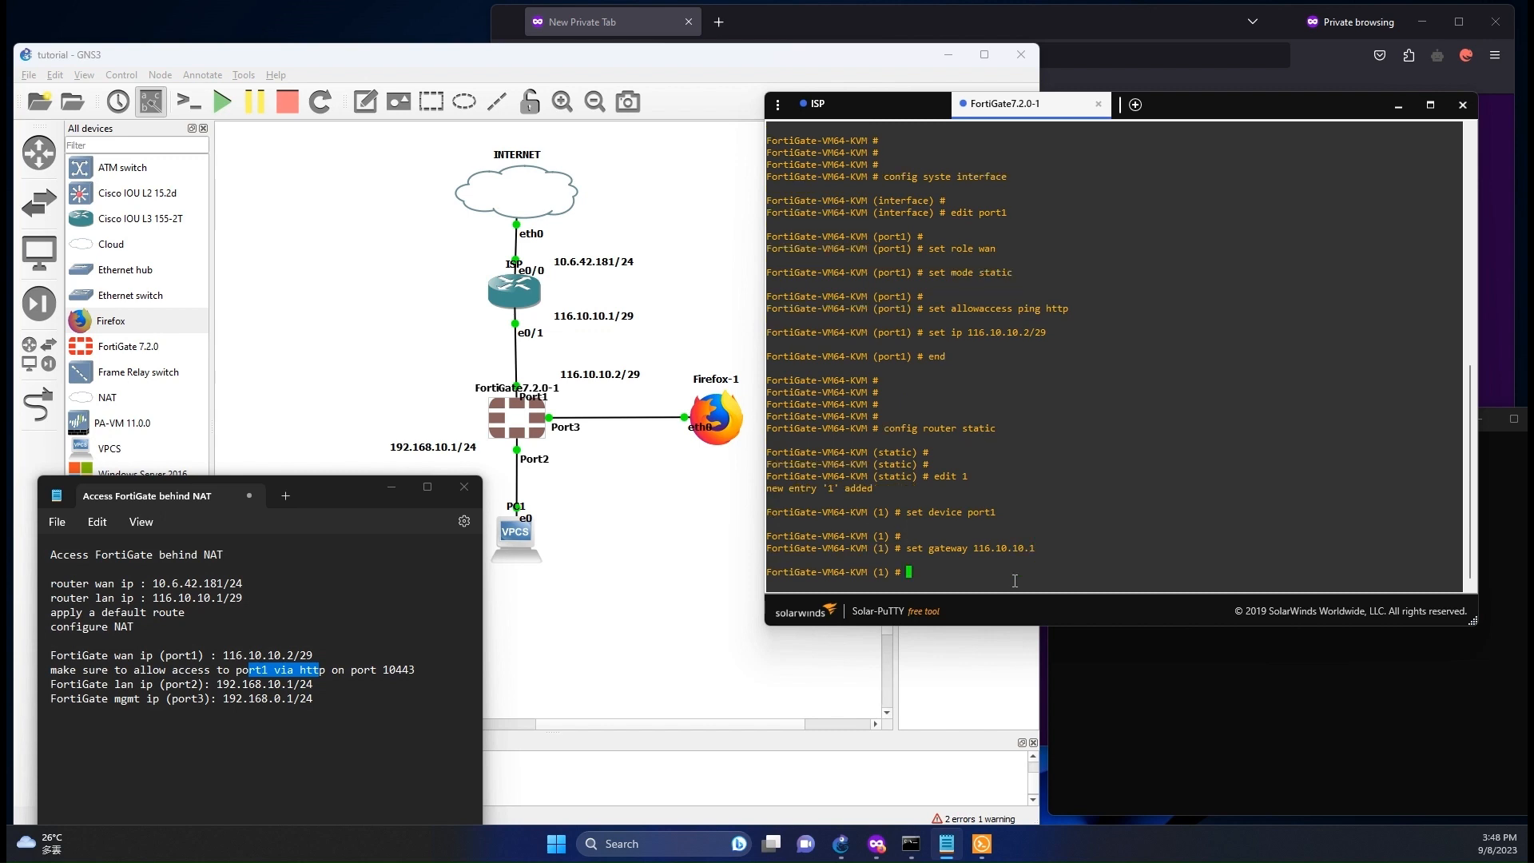
type("end")
key("Return")
key("Return")
key("Return")
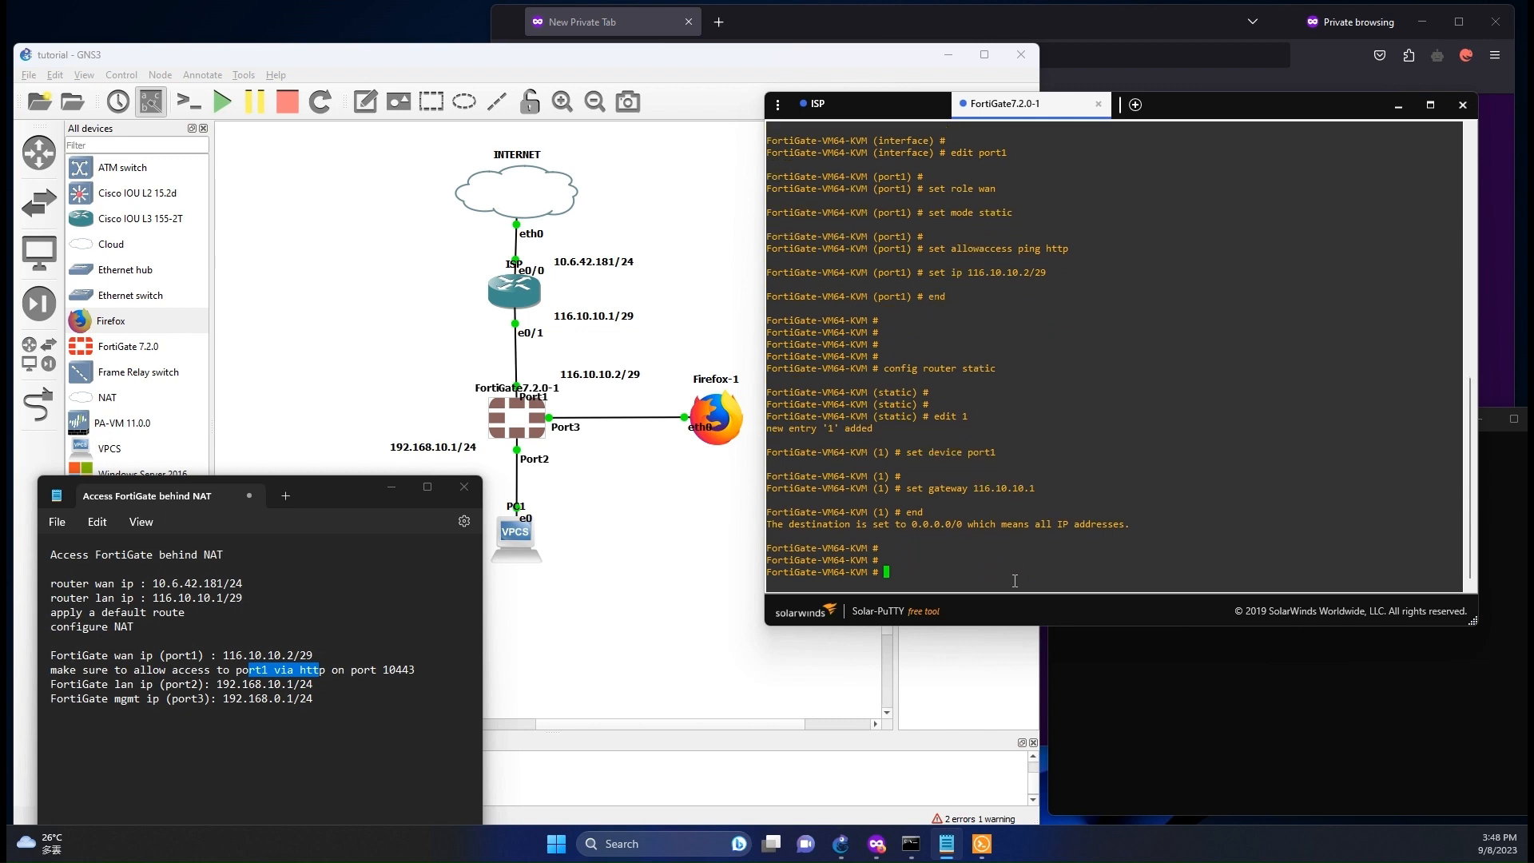
Step: Ping 8.8.8.8 from the FortiGate and confirm all five replies succeed
type("exec ping 8.8.8.8")
key("Return")
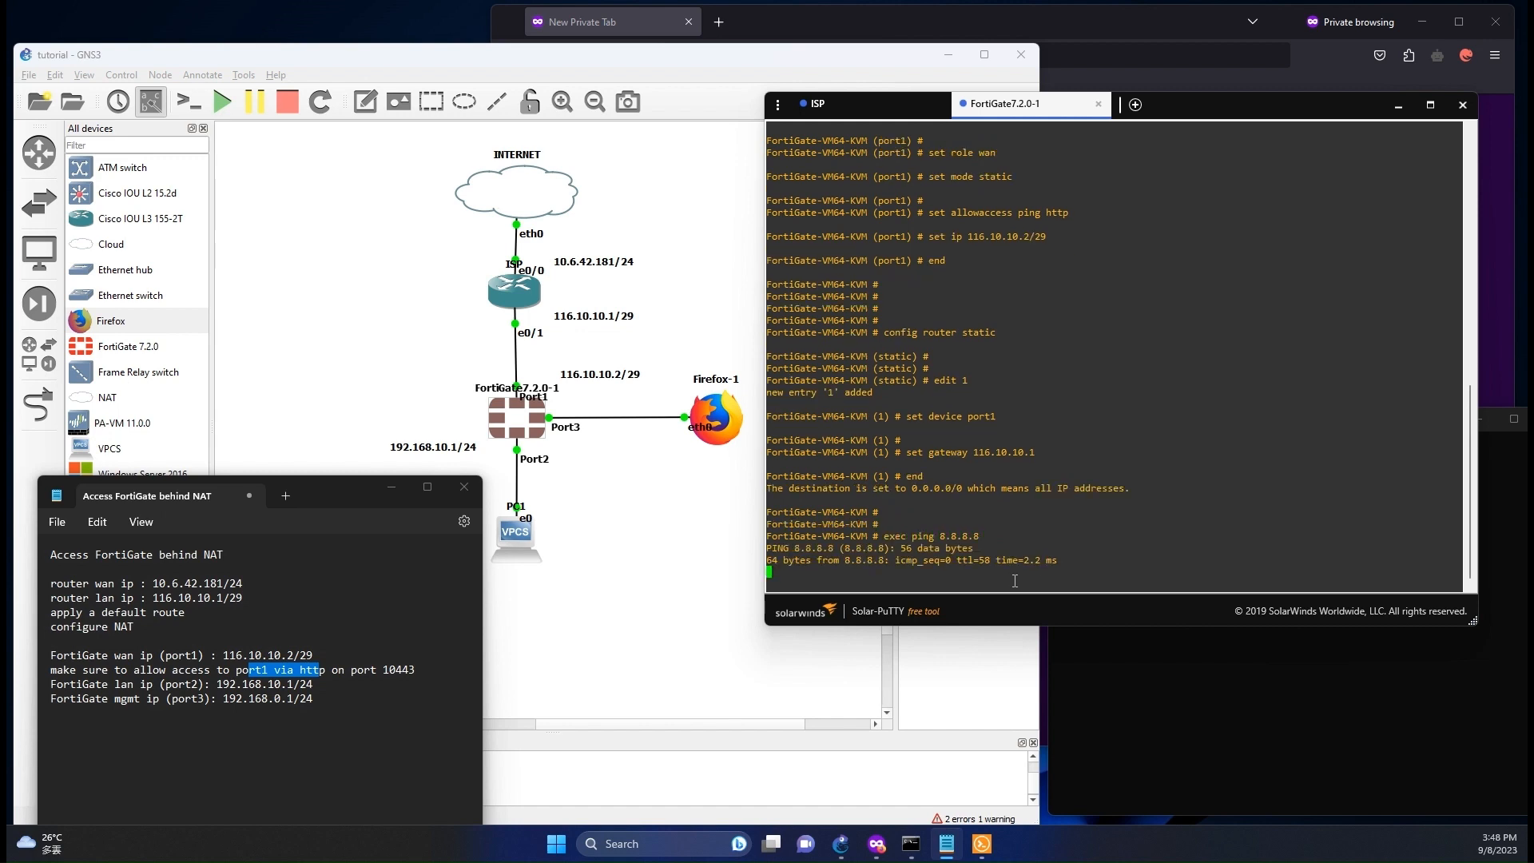
left_click_drag(1019, 563, 920, 553)
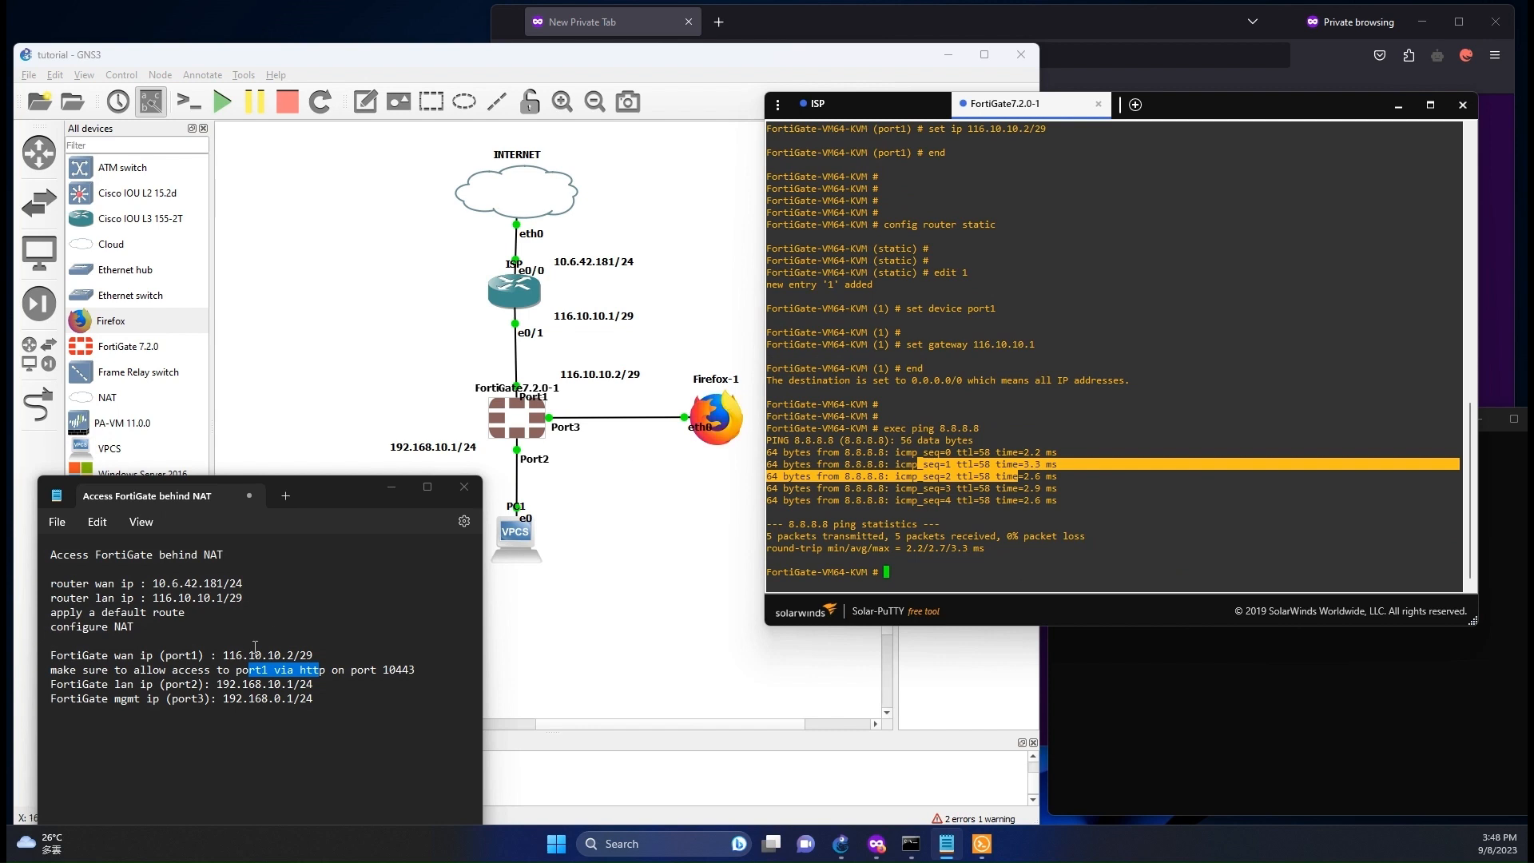
left_click_drag(255, 685, 287, 699)
left_click(938, 573)
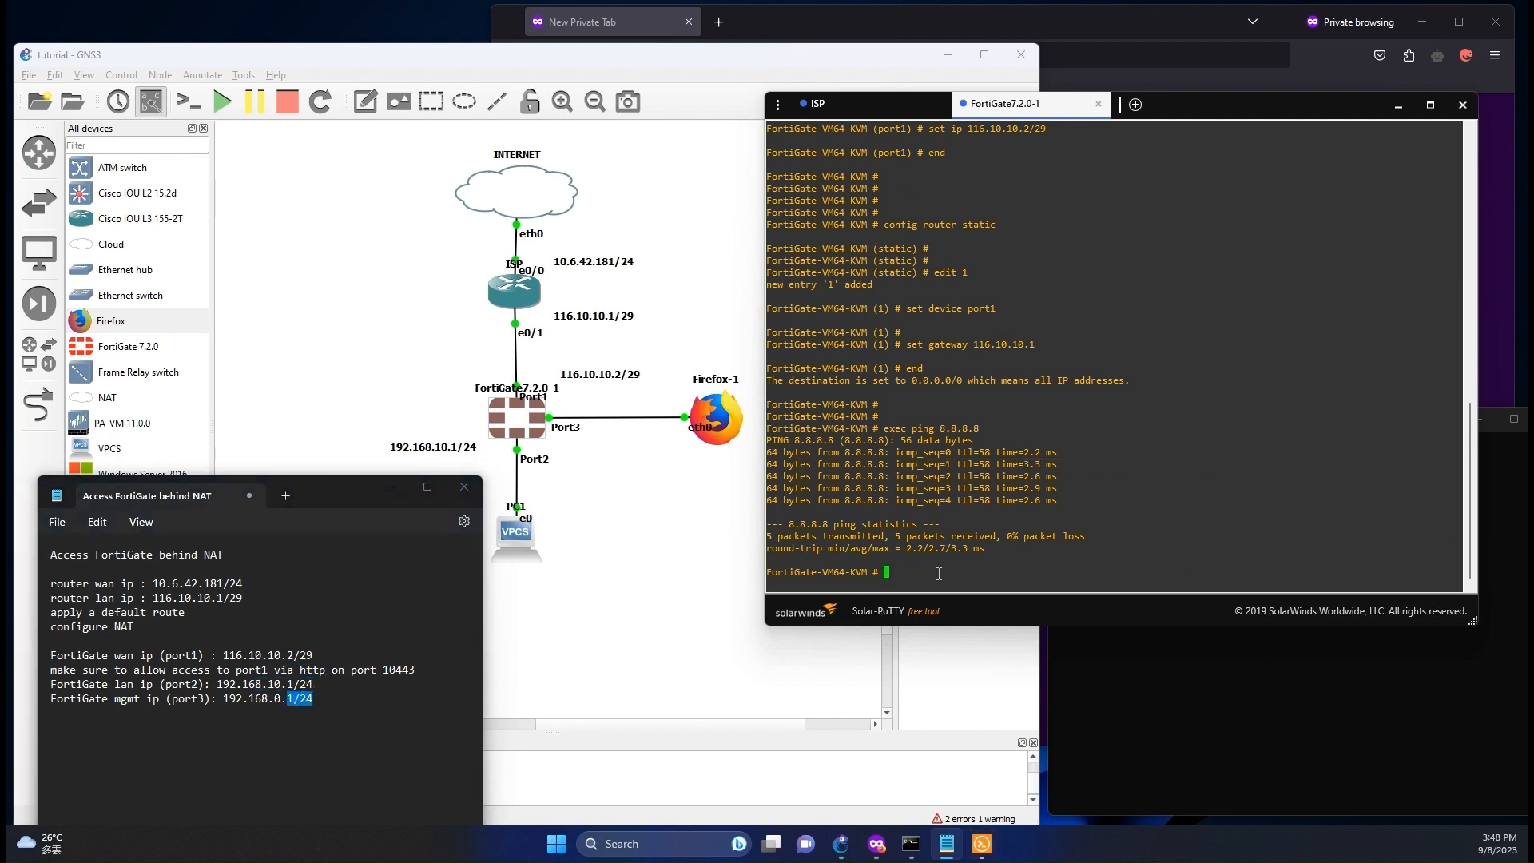
type("config su")
type("stem interface")
Step: Edit FortiGate port2 with role lan and static addressing mode
key("Return")
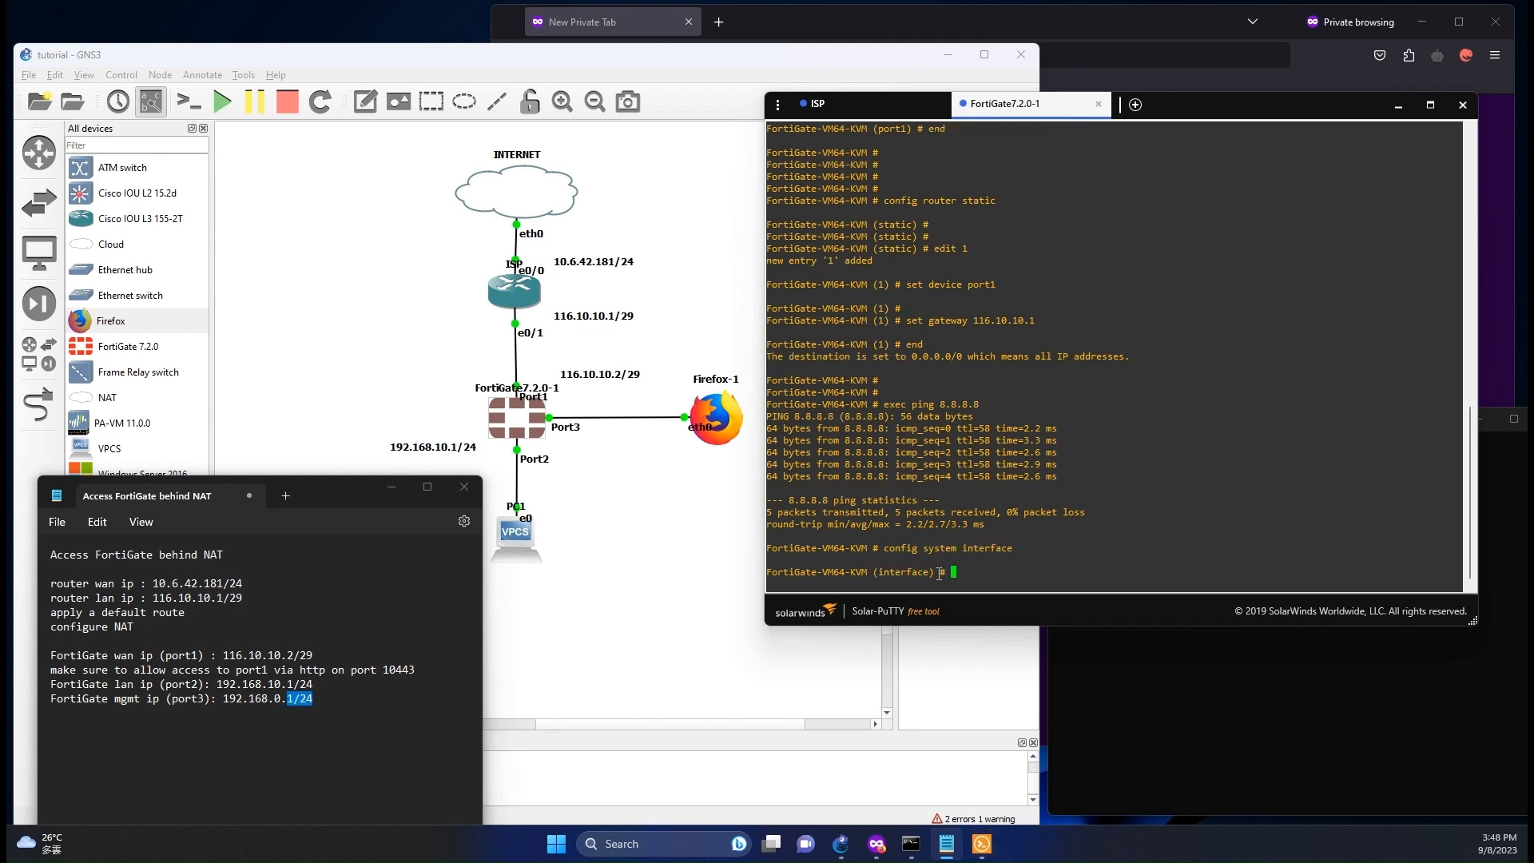
type("edit port2")
key("Return")
key("Return")
type("set")
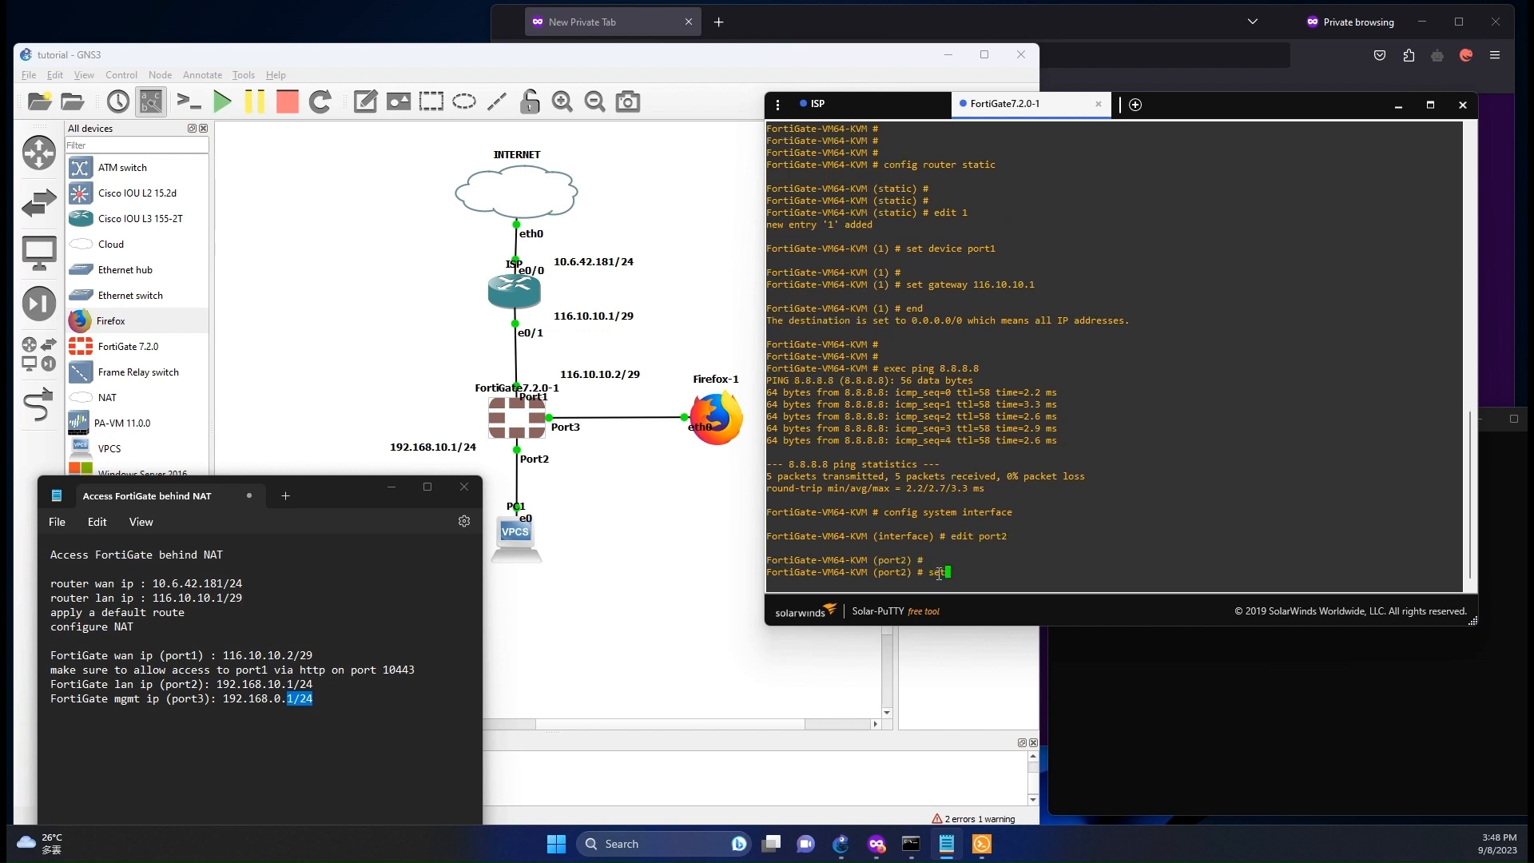
type(" role lan")
key("Return")
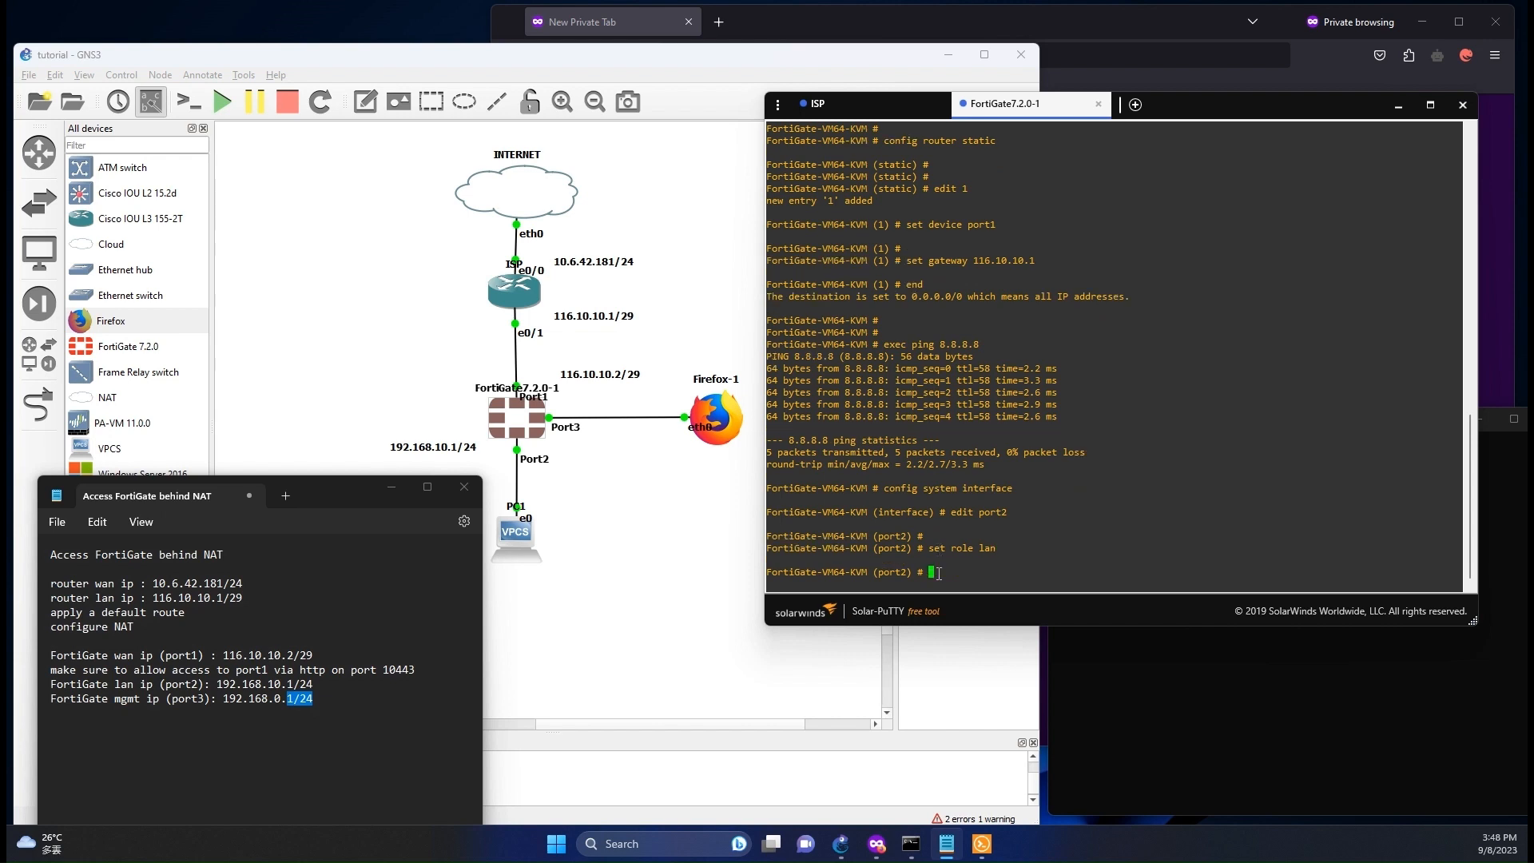
type("set mode static")
key("Return")
key("Return")
key("Return")
key("Return")
Step: Allow ping, http and https on port2, give it 192.168.10.1/24, and end
type("set")
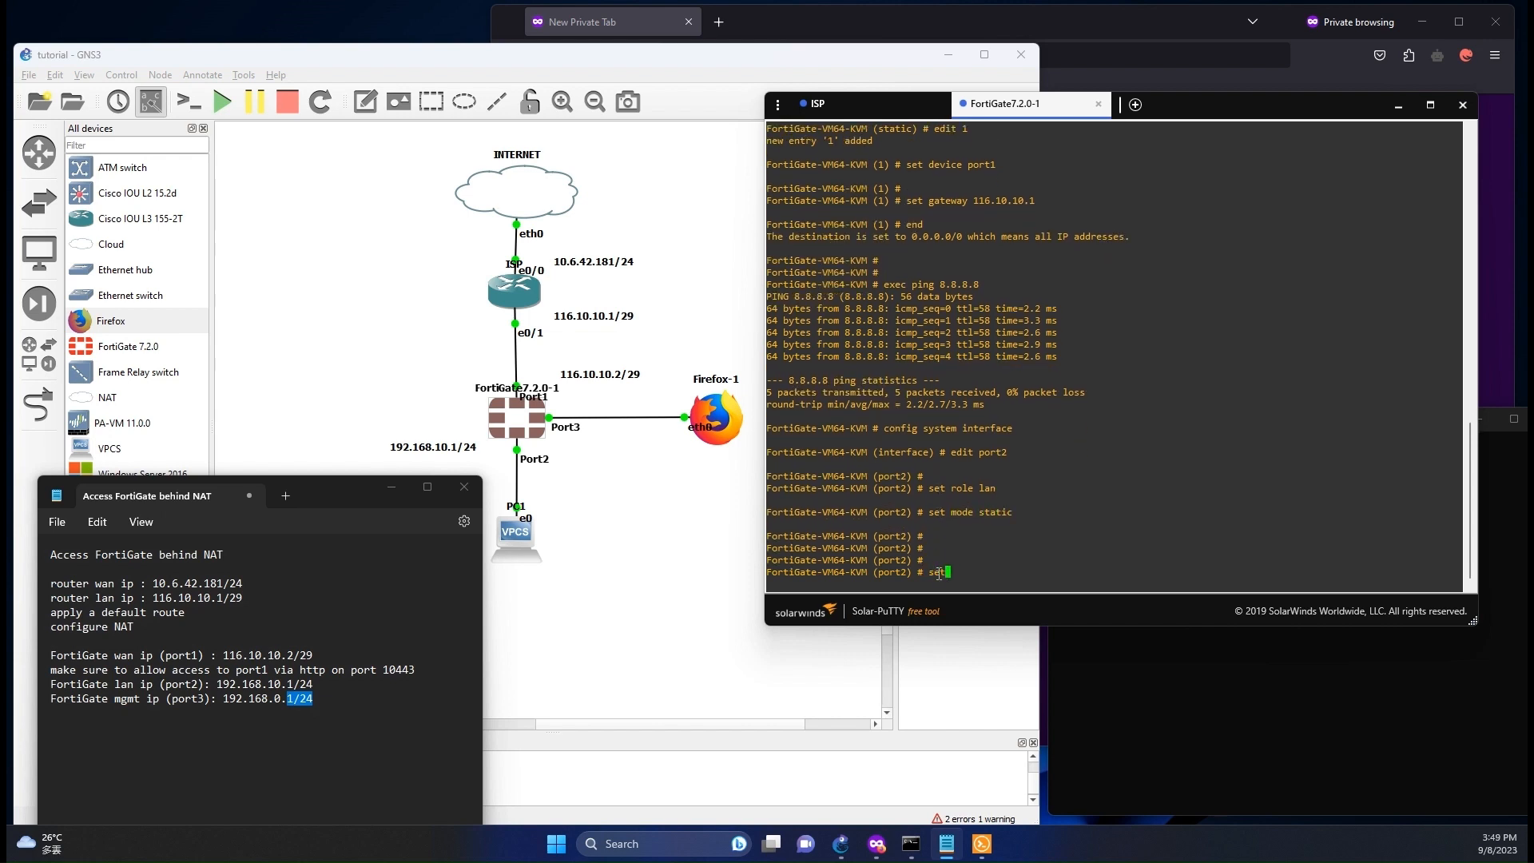
type(" allowaccess ping http https")
key("Return")
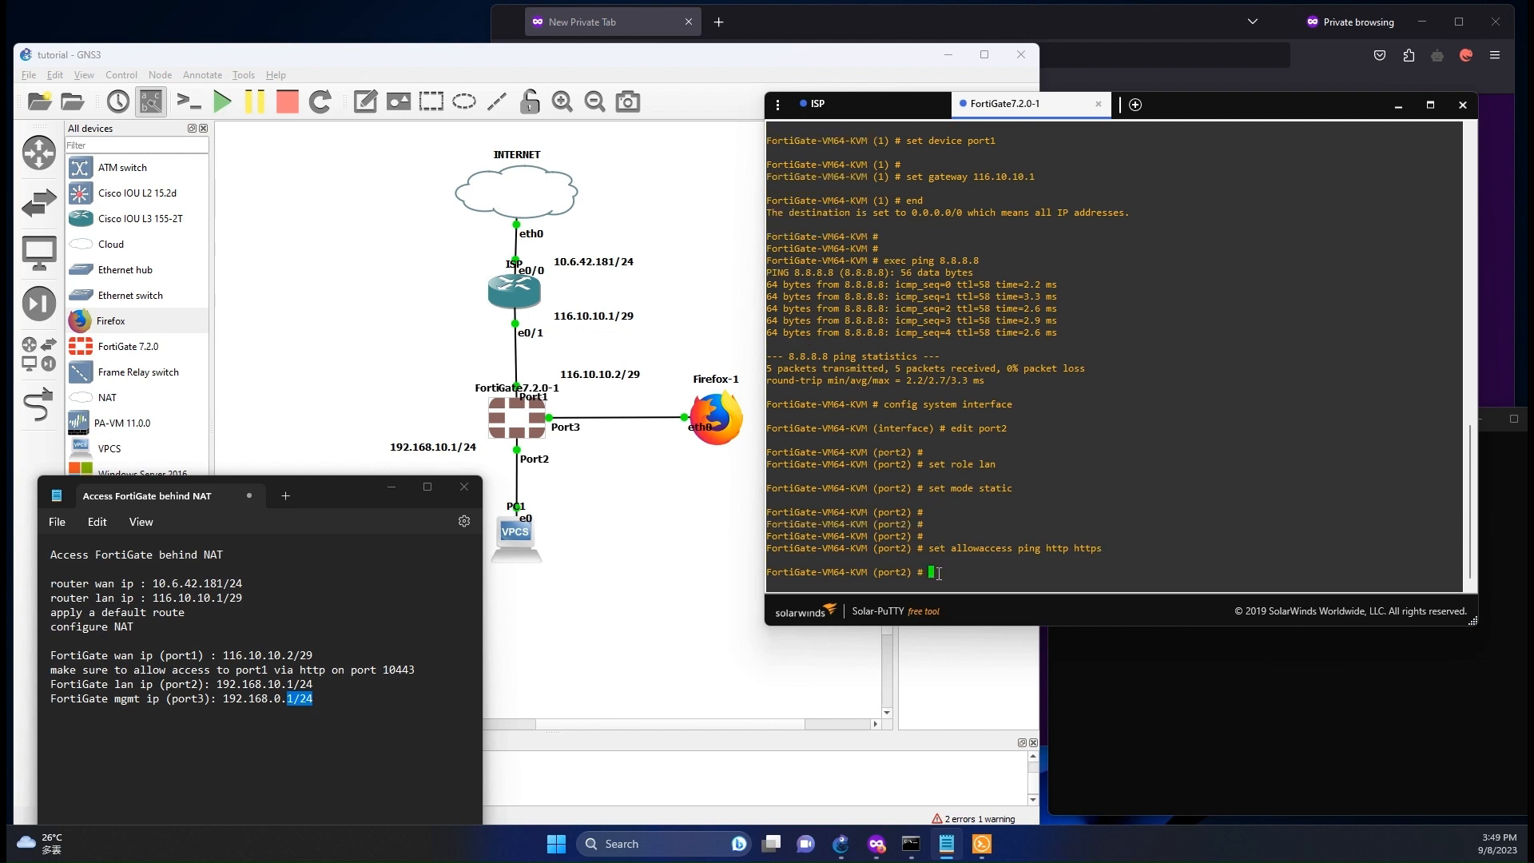
type("set ip 192.168.10.1/24")
key("Return")
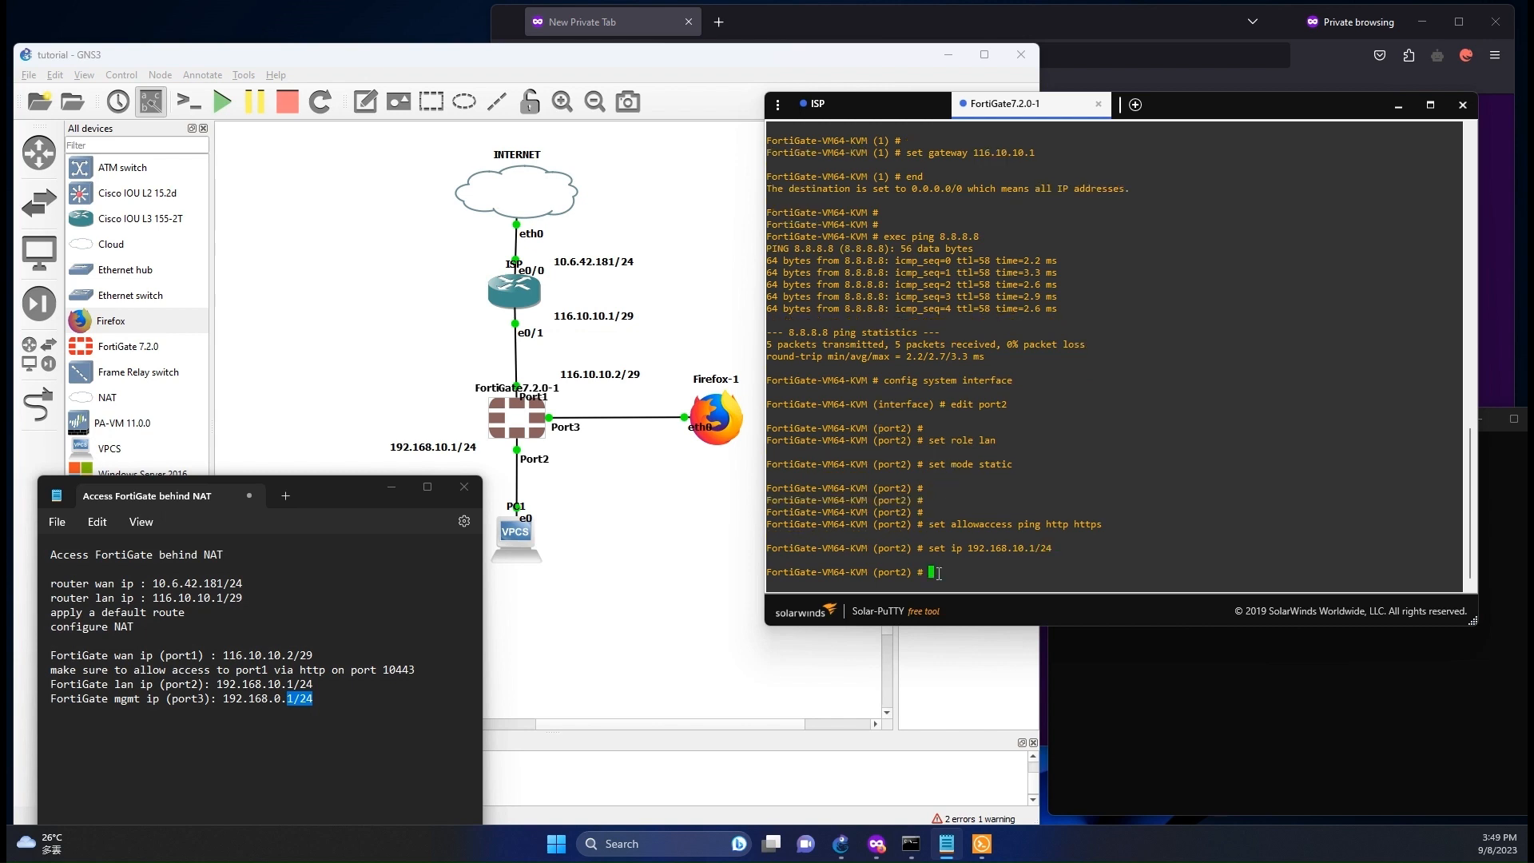
type("end")
key("Return")
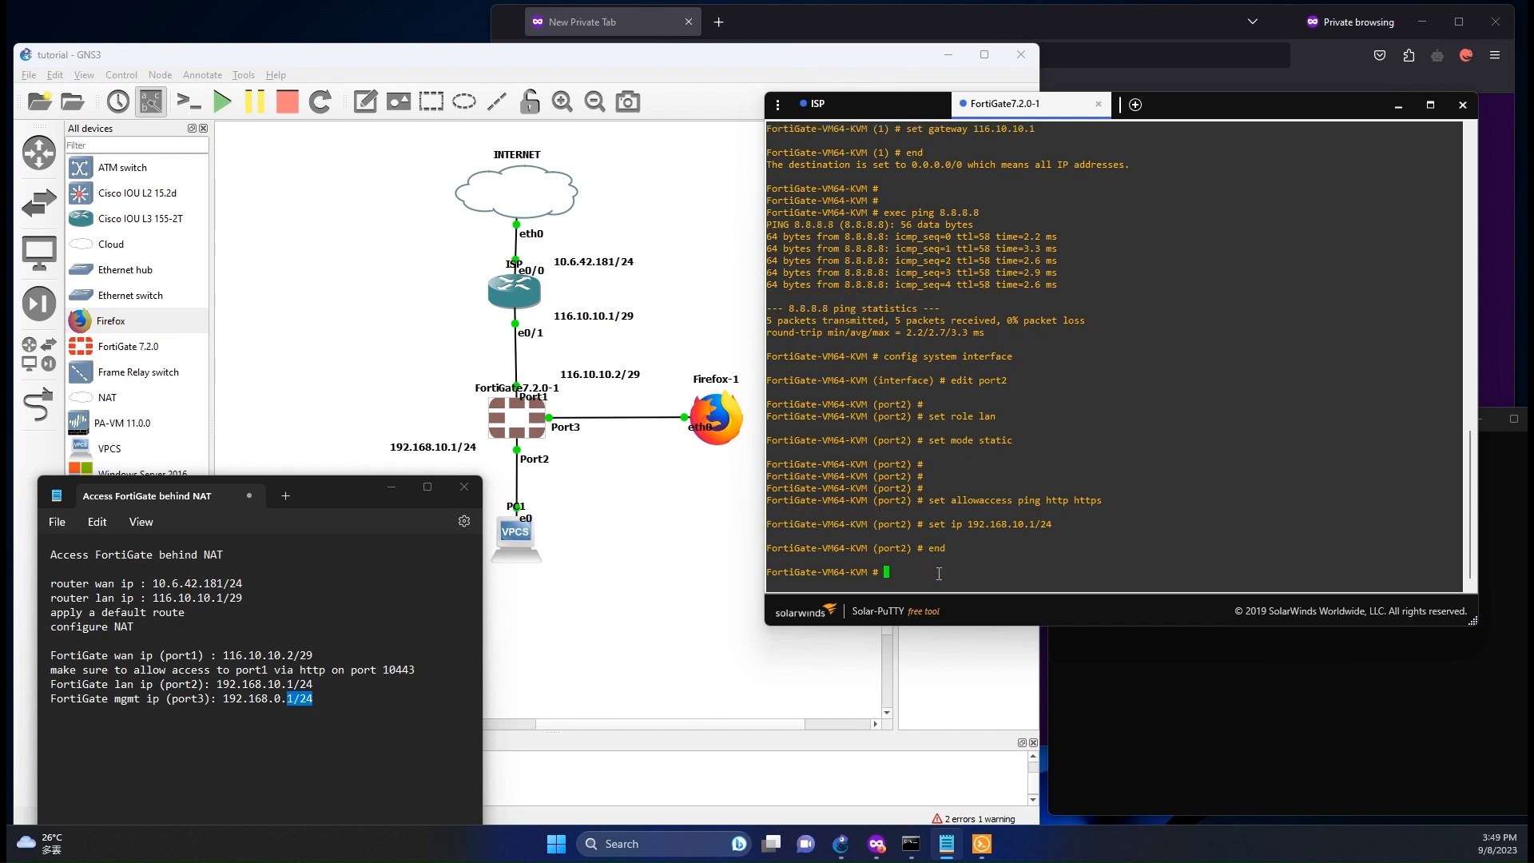
type("config system interface")
Step: Edit FortiGate port3 with role lan and static addressing mode
key("Return")
key("Return")
key("Return")
type("e")
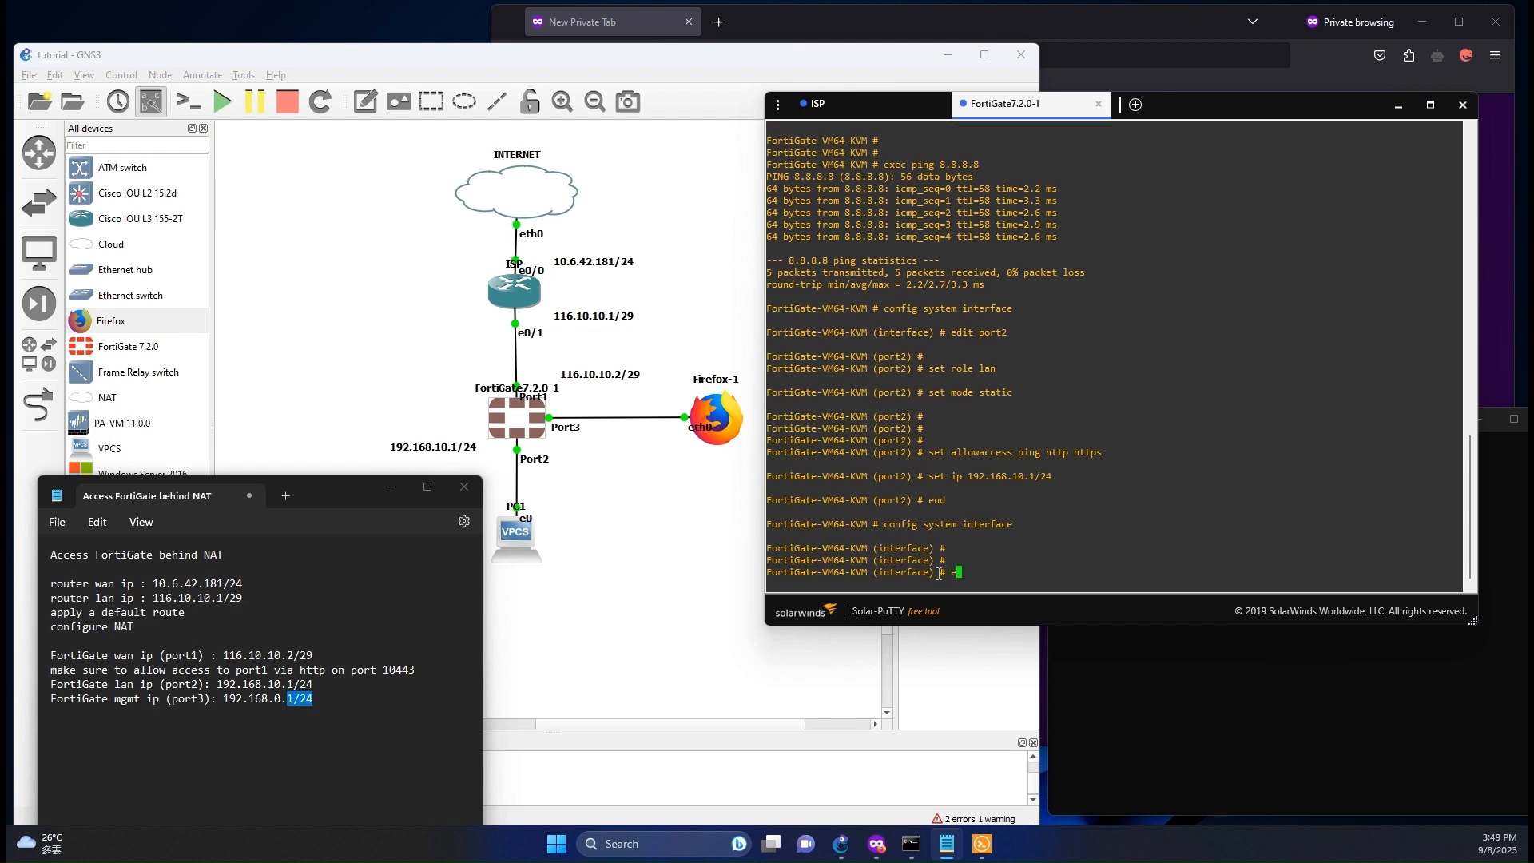
type("dit port1`")
key("BackSpace")
key("BackSpace")
type("3")
key("Return")
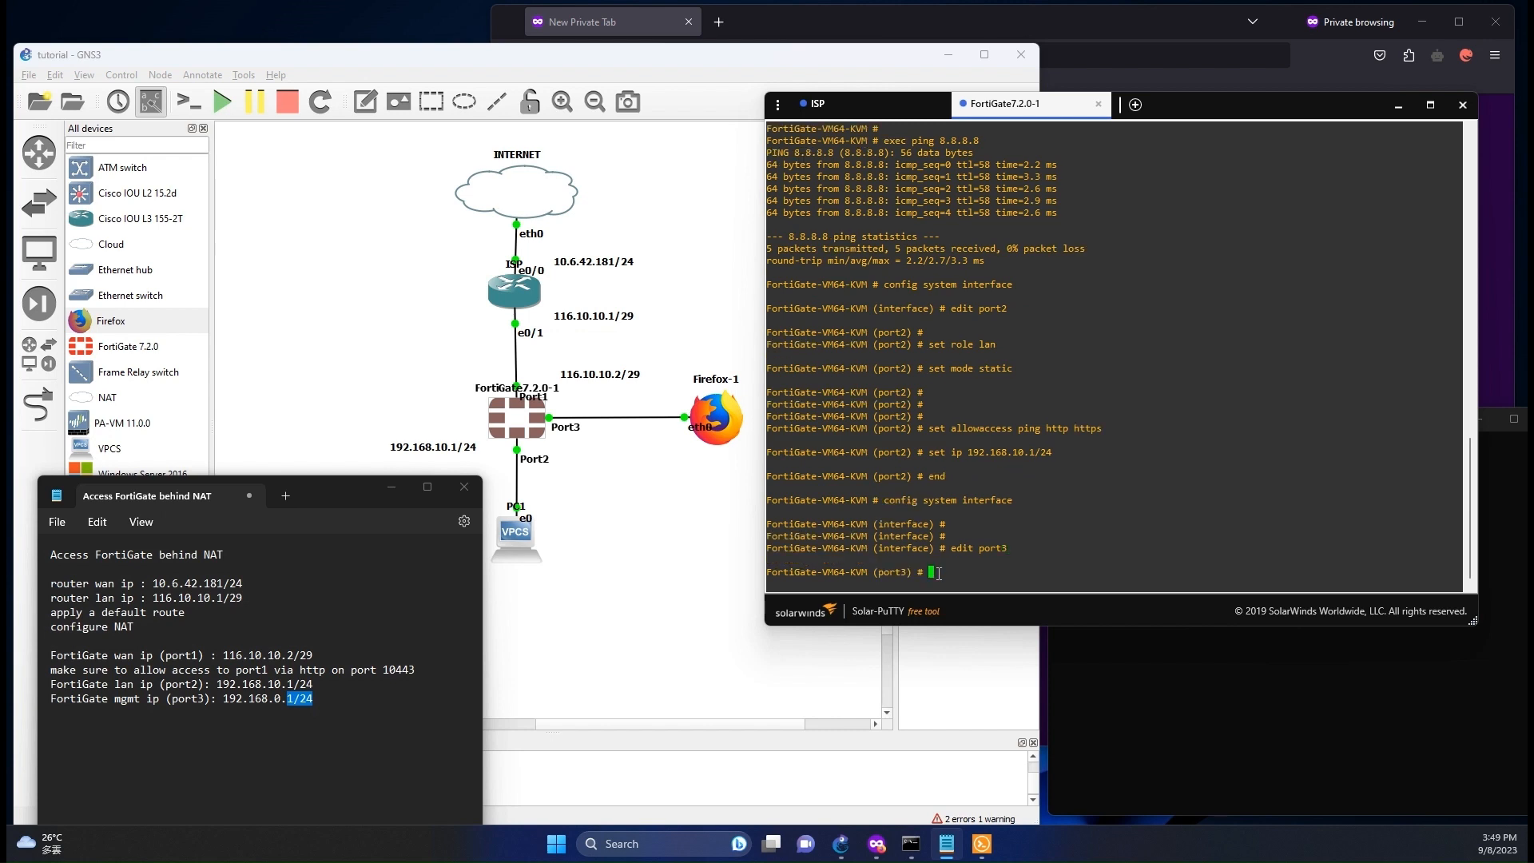
type("set role lan")
key("Return")
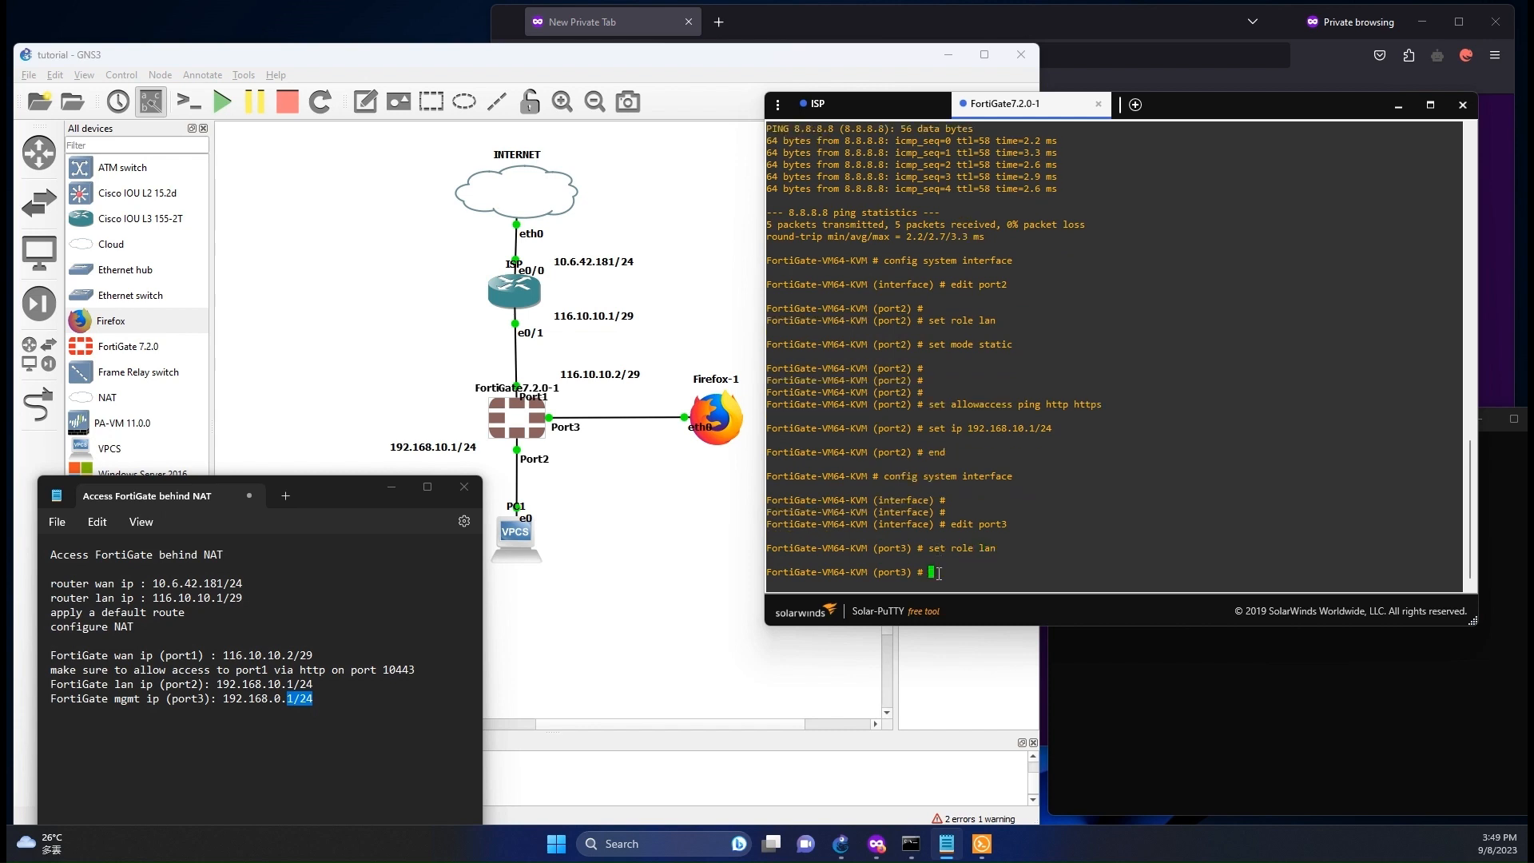
type("set mode static")
key("Return")
key("Return")
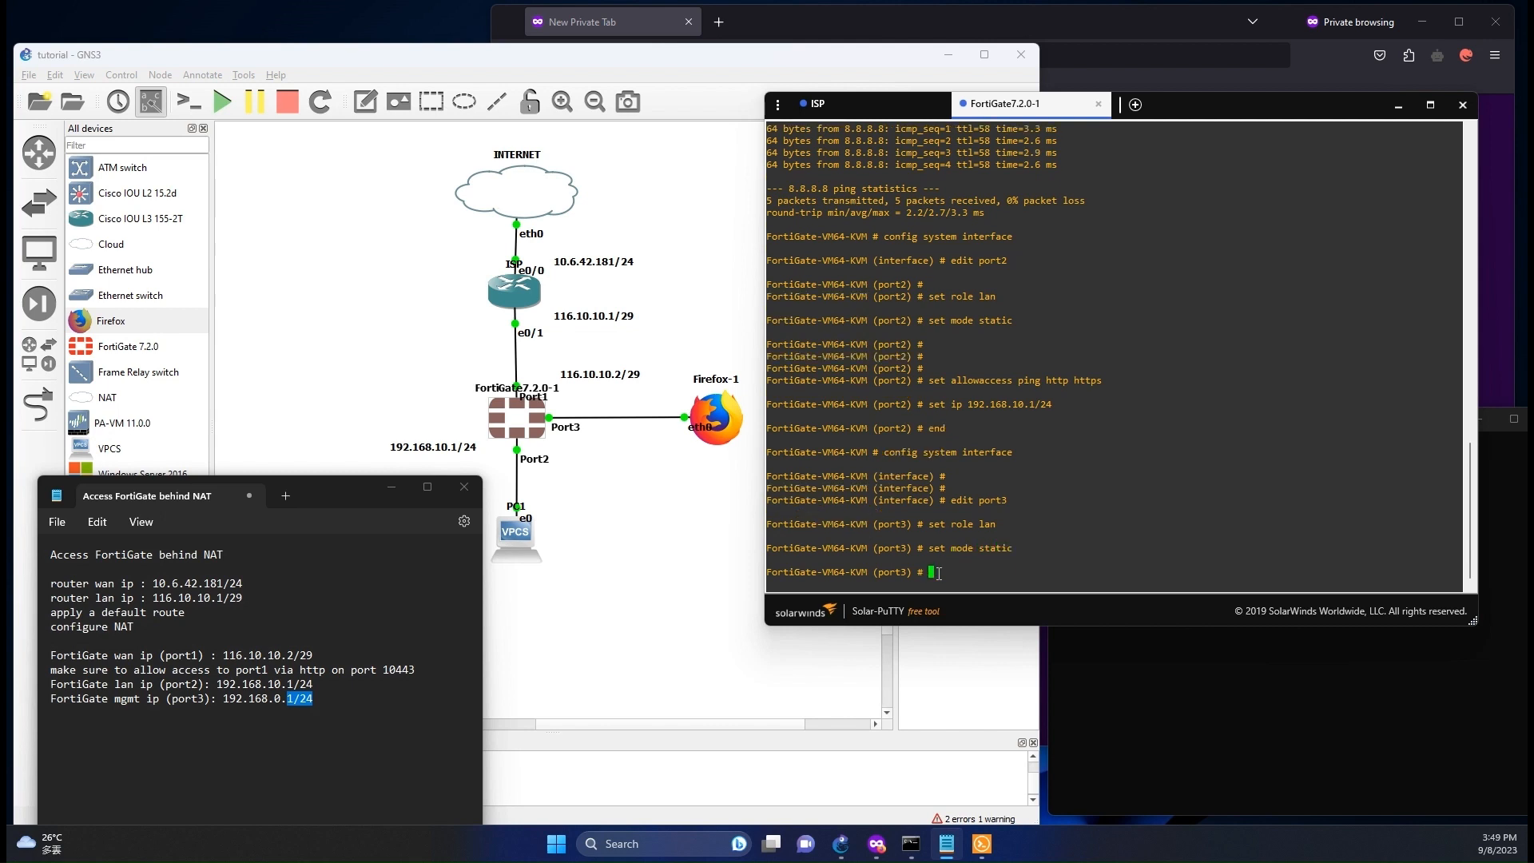
key("Return")
Step: Allow ping, ssh, http and https on port3, give it 192.168.0.1/24, and end
type("set allowaccess ")
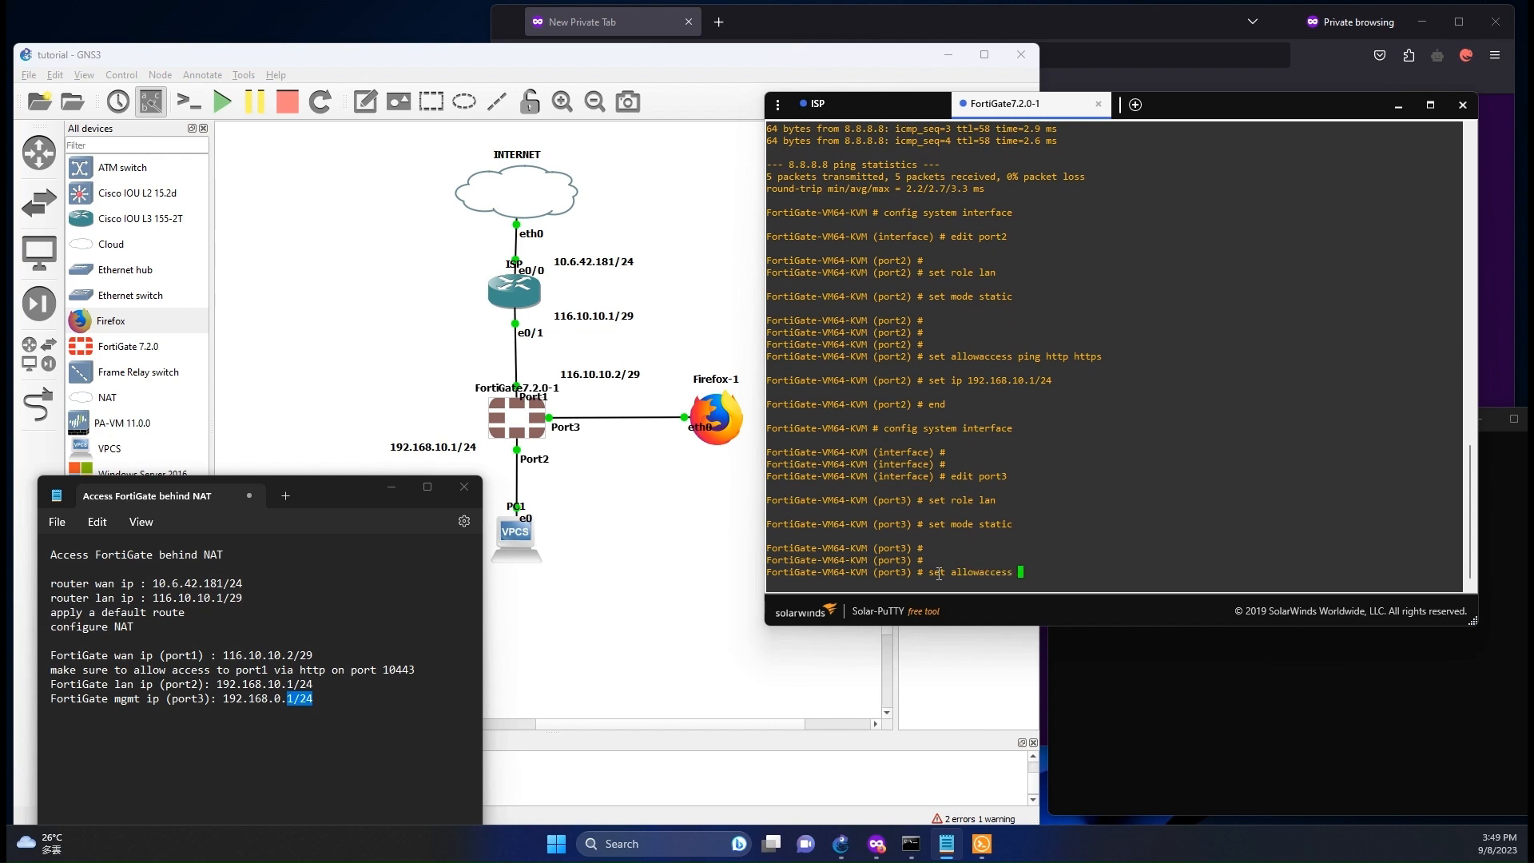
type("ping ssh http https")
key("Return")
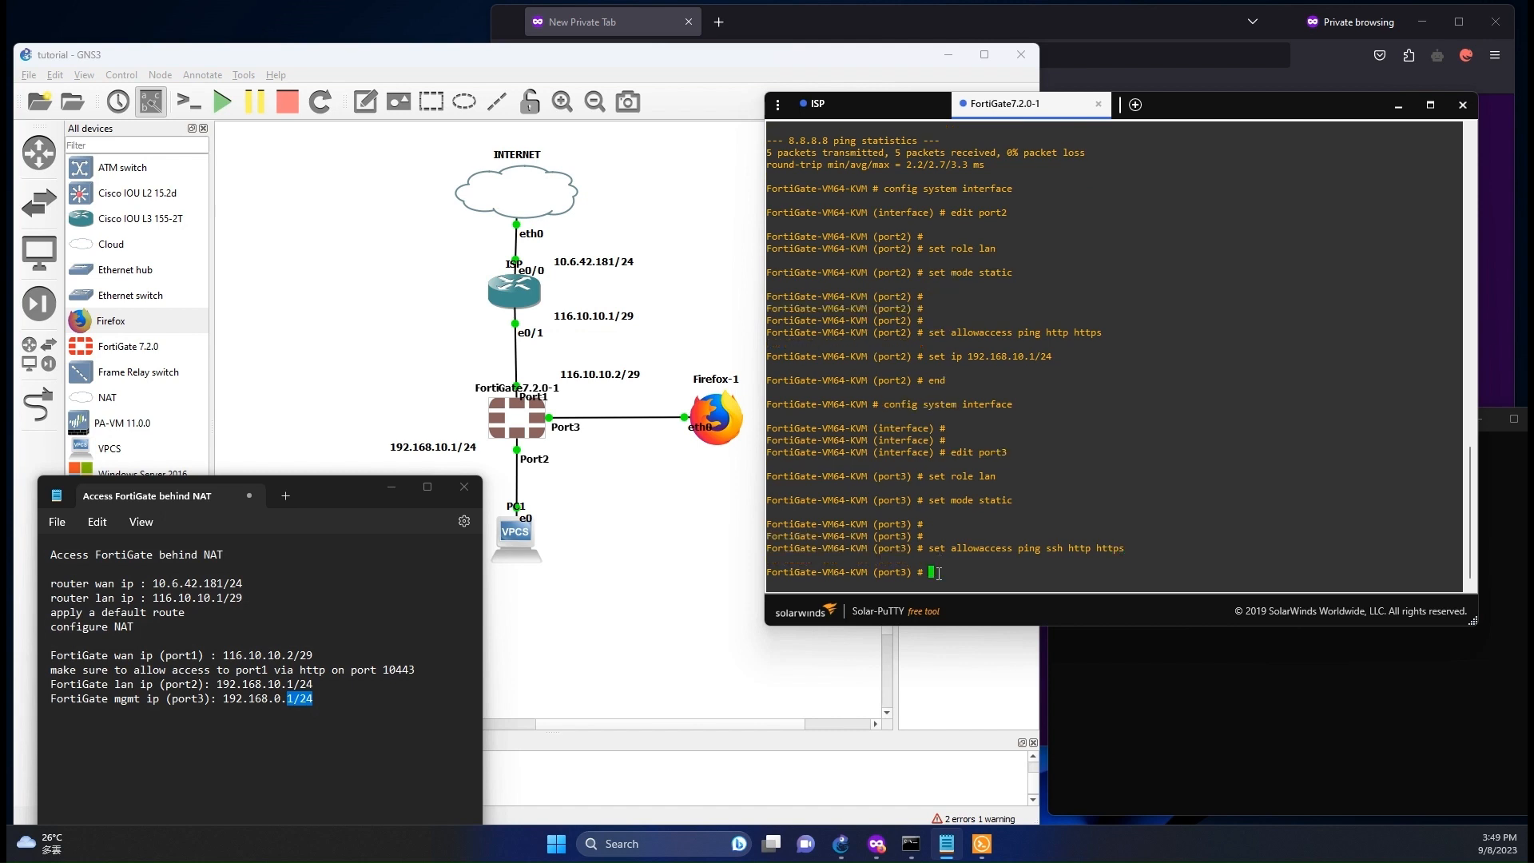
type("set ip 192.168.0.1/24")
key("Return")
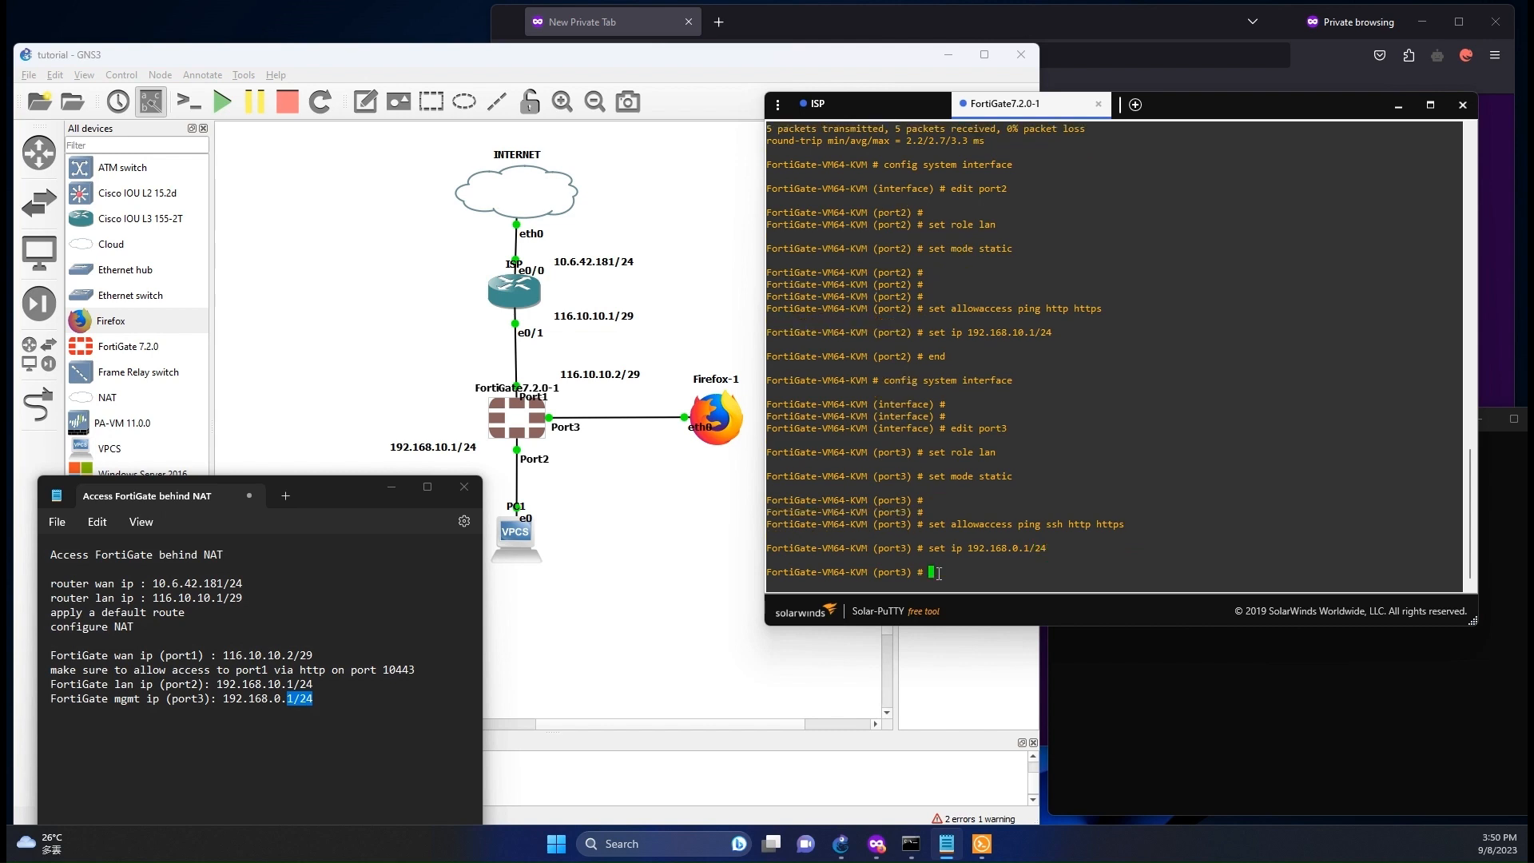
type("end")
key("Return")
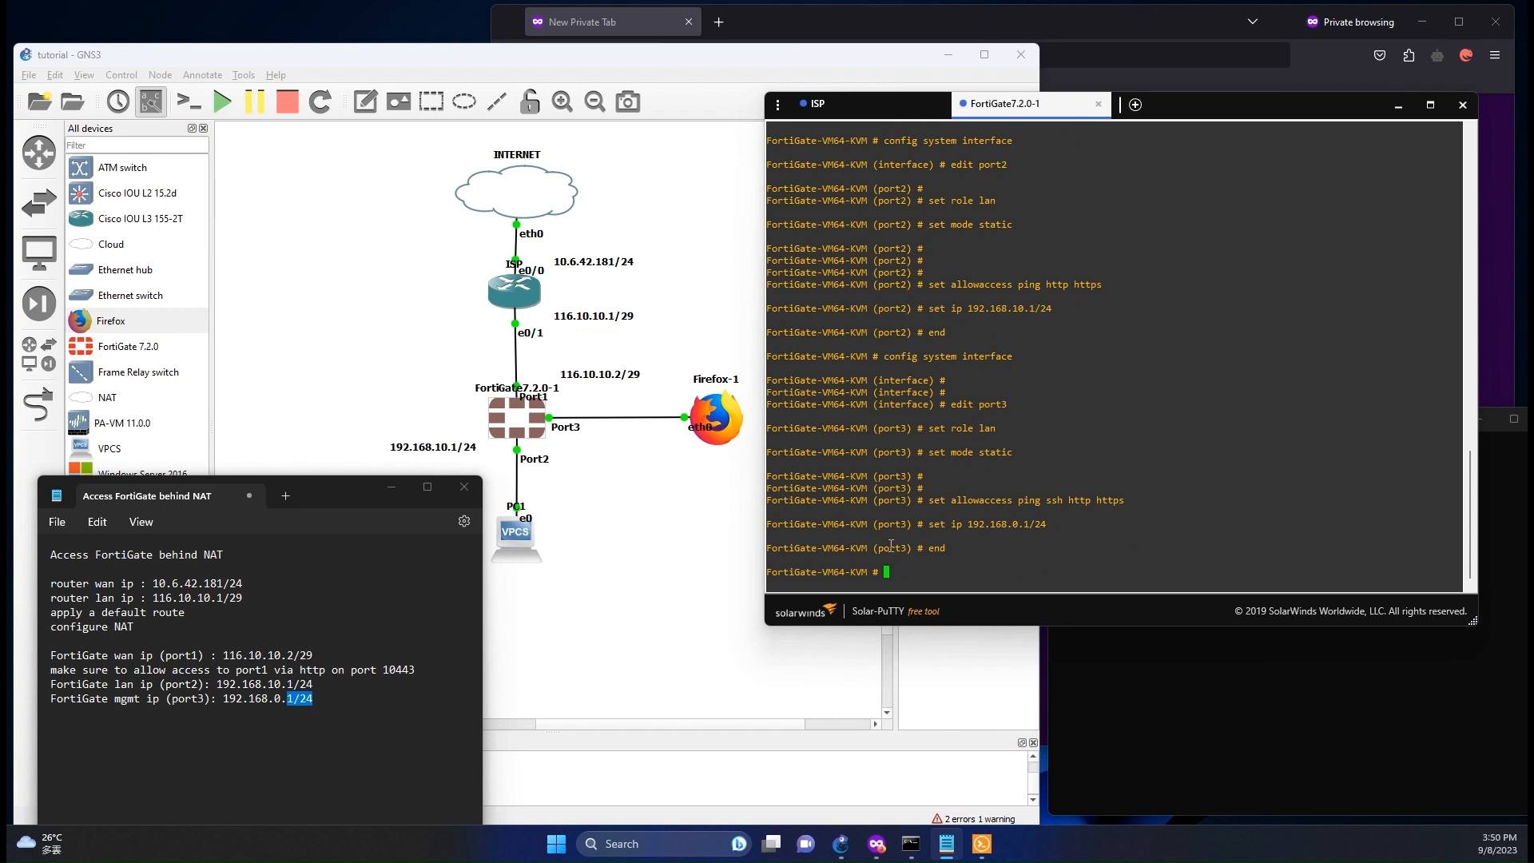
left_click(721, 419)
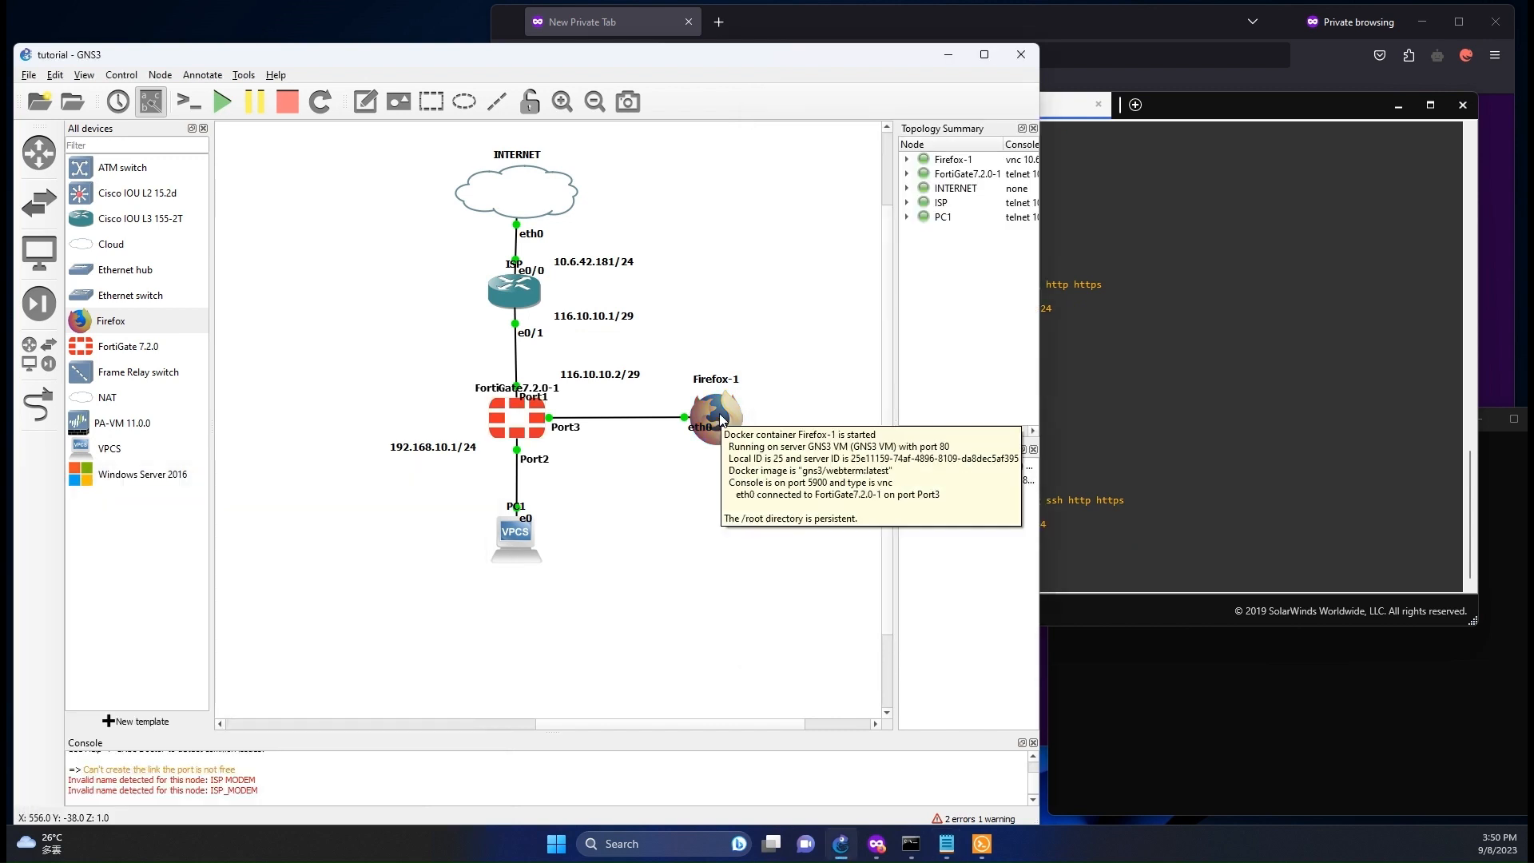
Step: Close the Server Not Found tab and the Firefox-1 console window
double_click(719, 409)
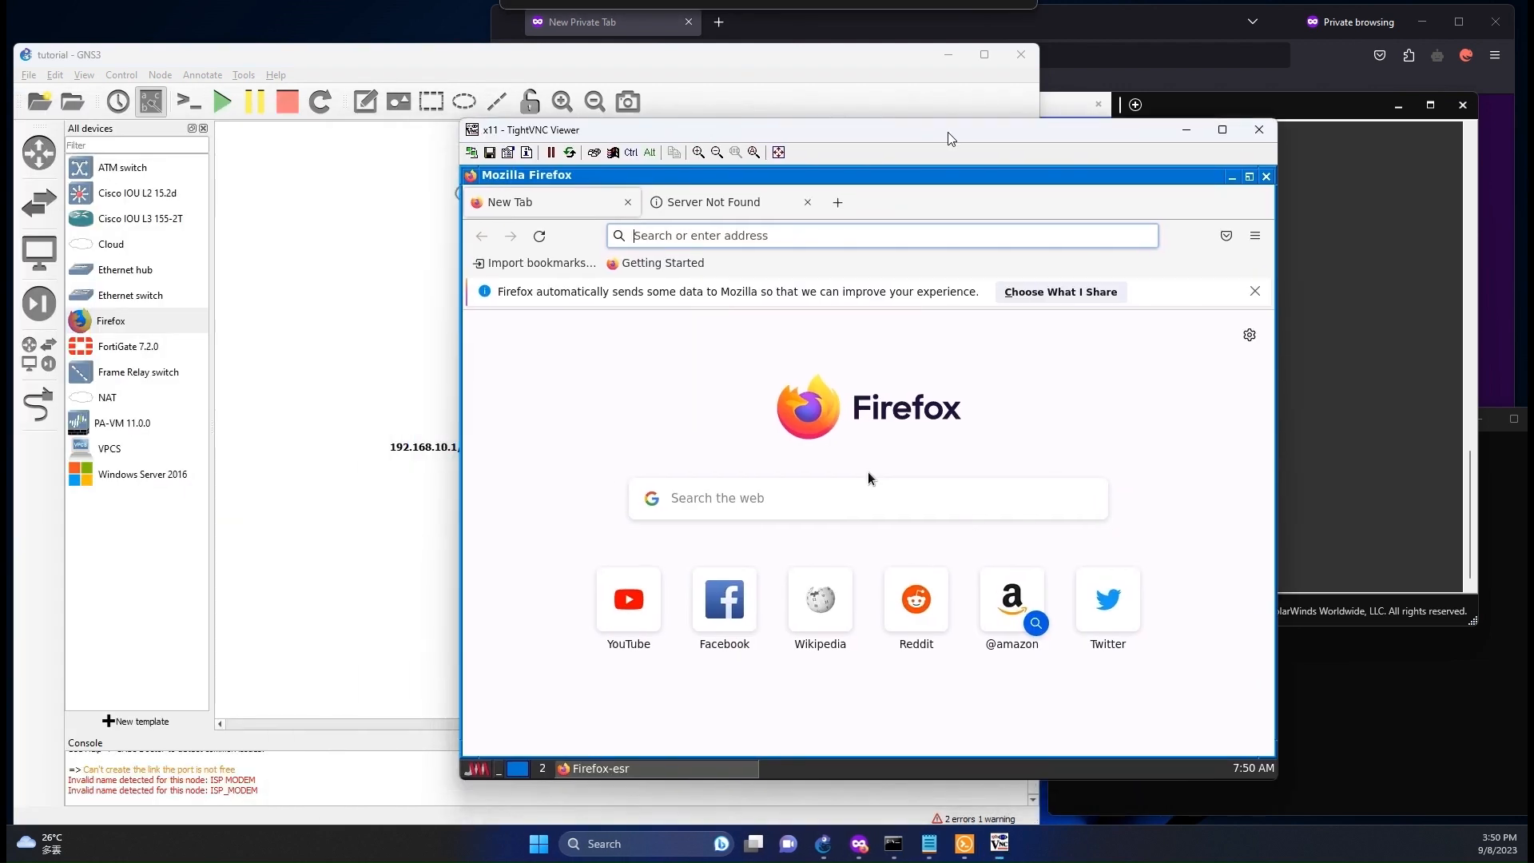
left_click(759, 167)
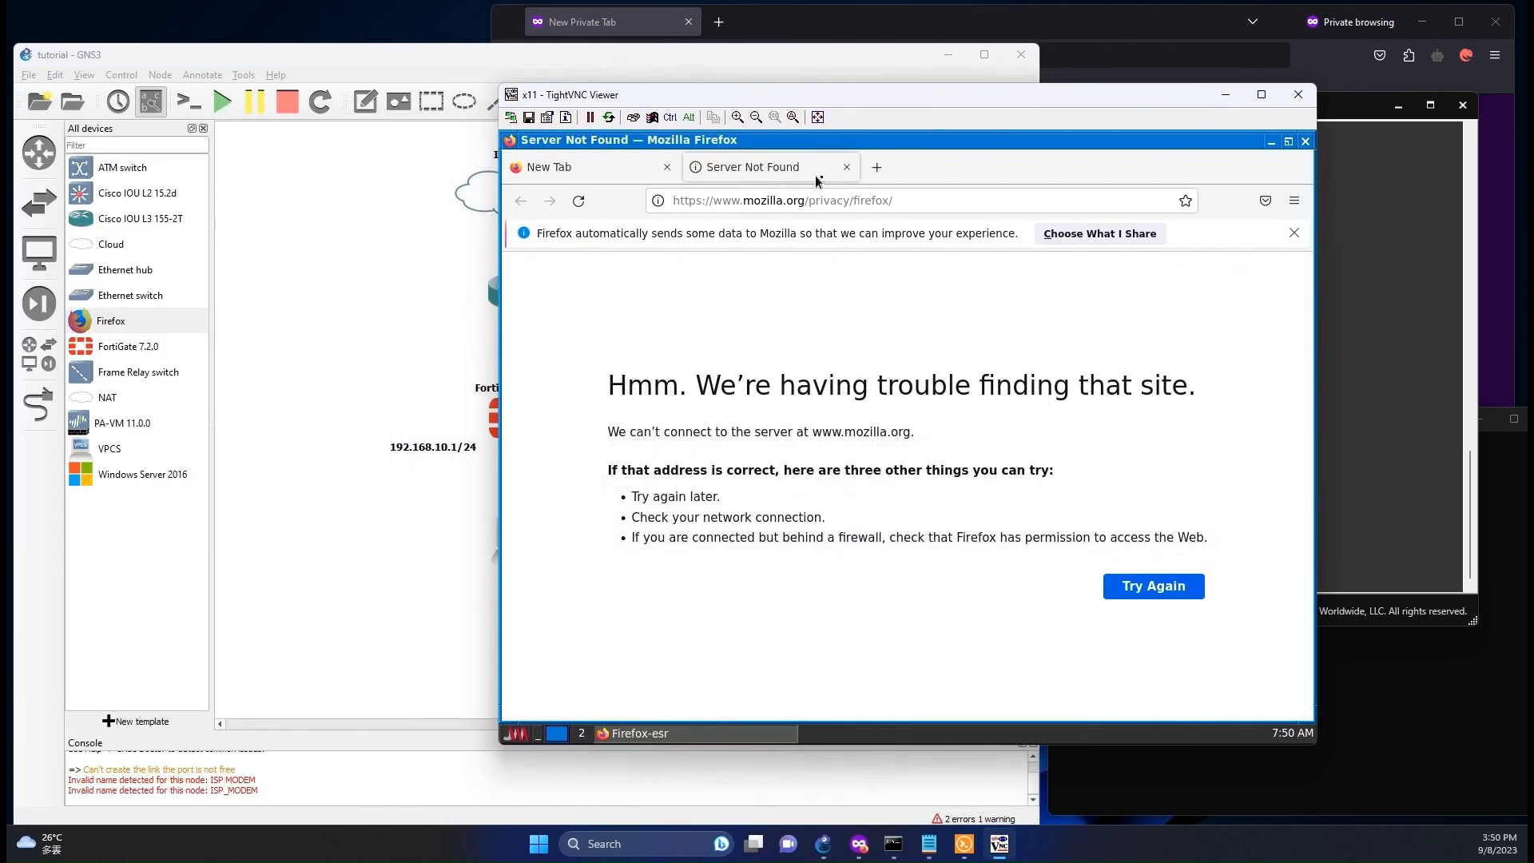
left_click(847, 167)
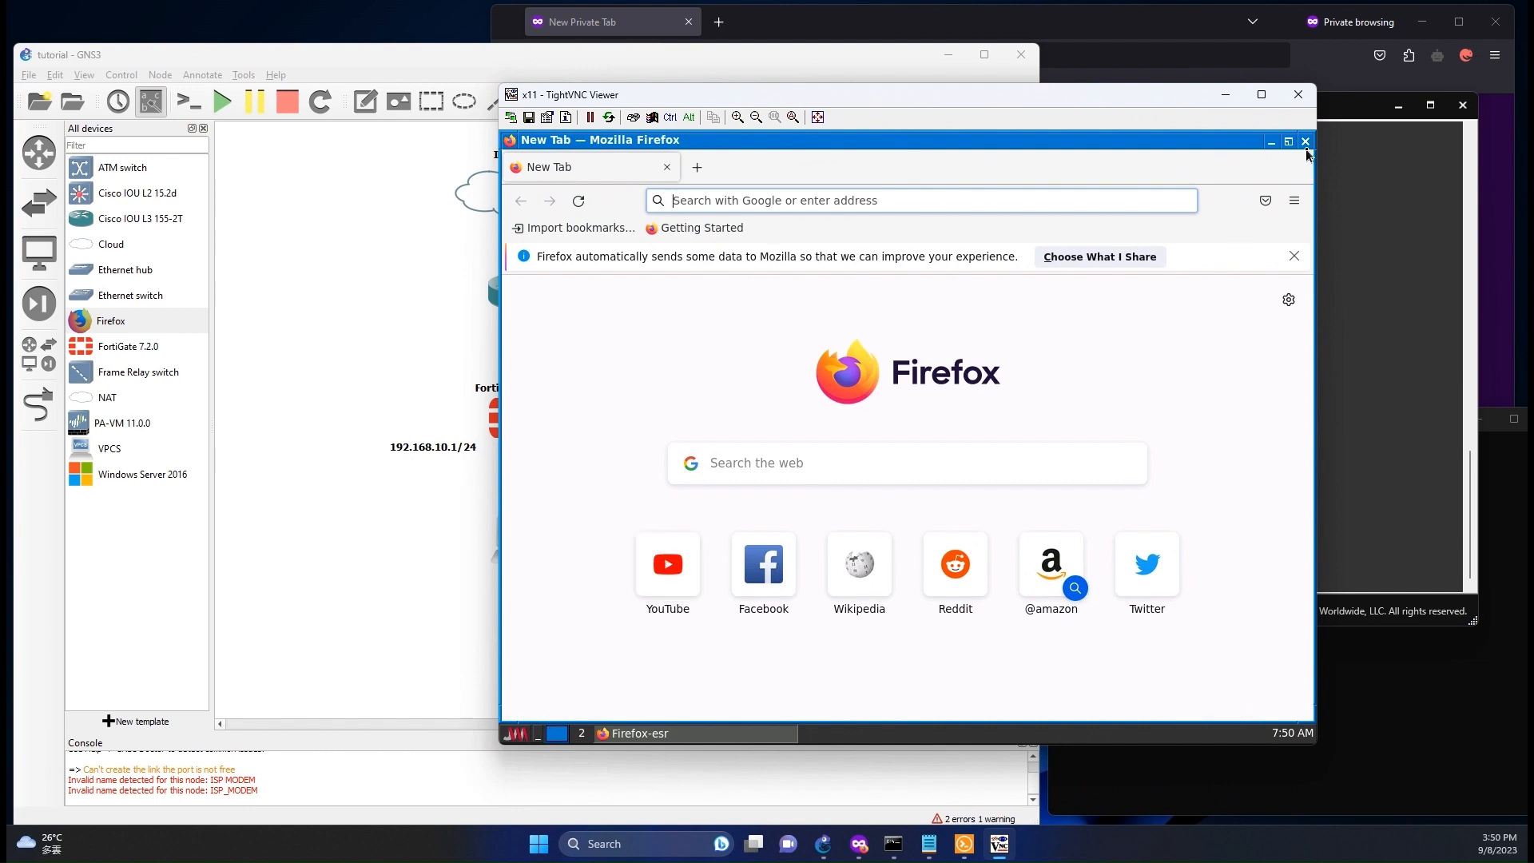
left_click(1298, 94)
Step: In Firefox-1's network configuration, uncomment the auto eth0 and static eth0 address lines
right_click(732, 416)
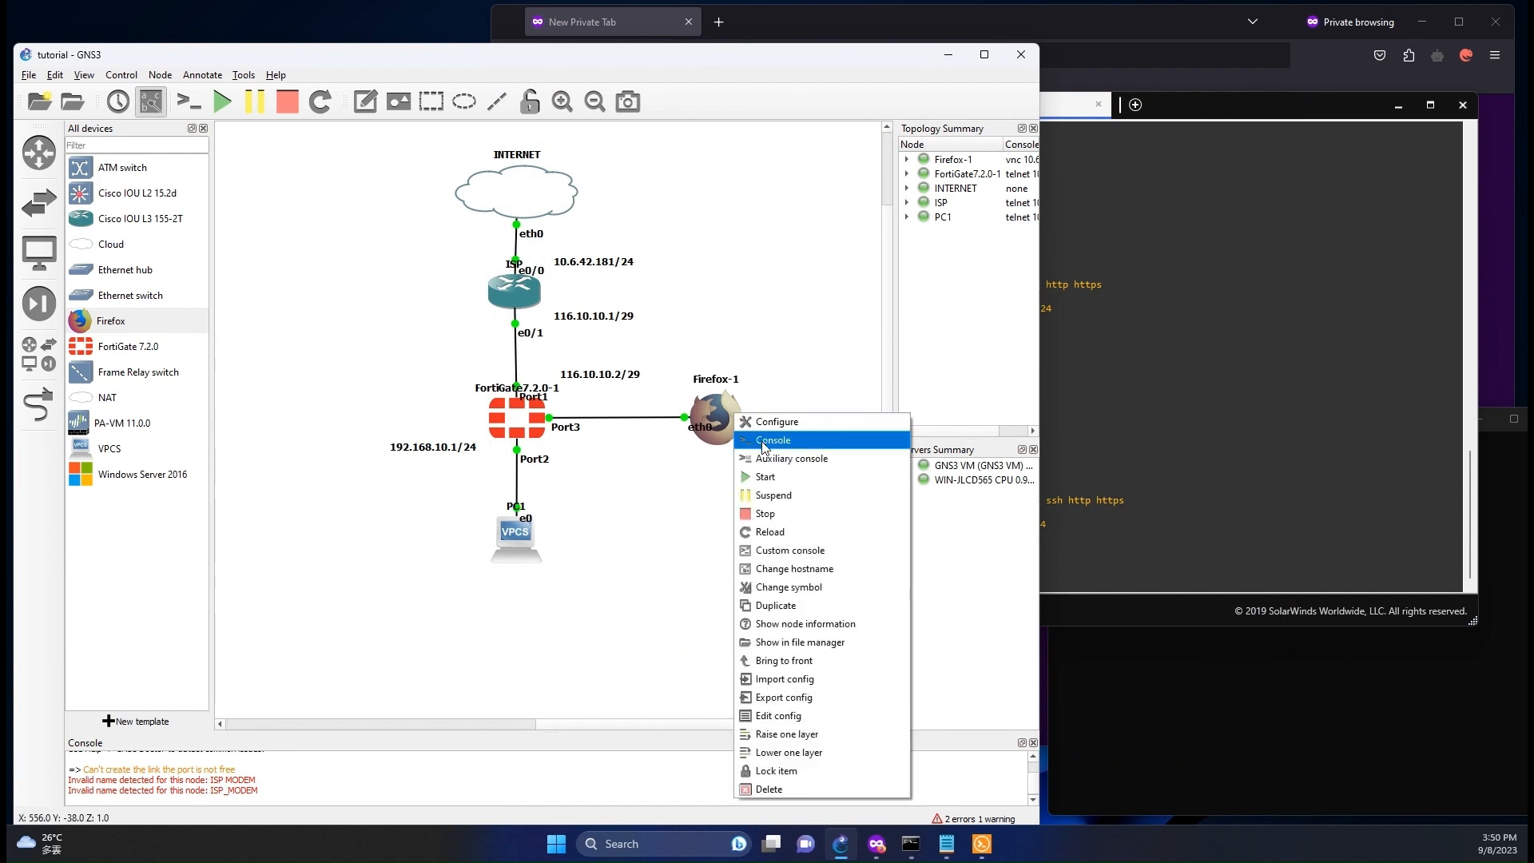
left_click(766, 422)
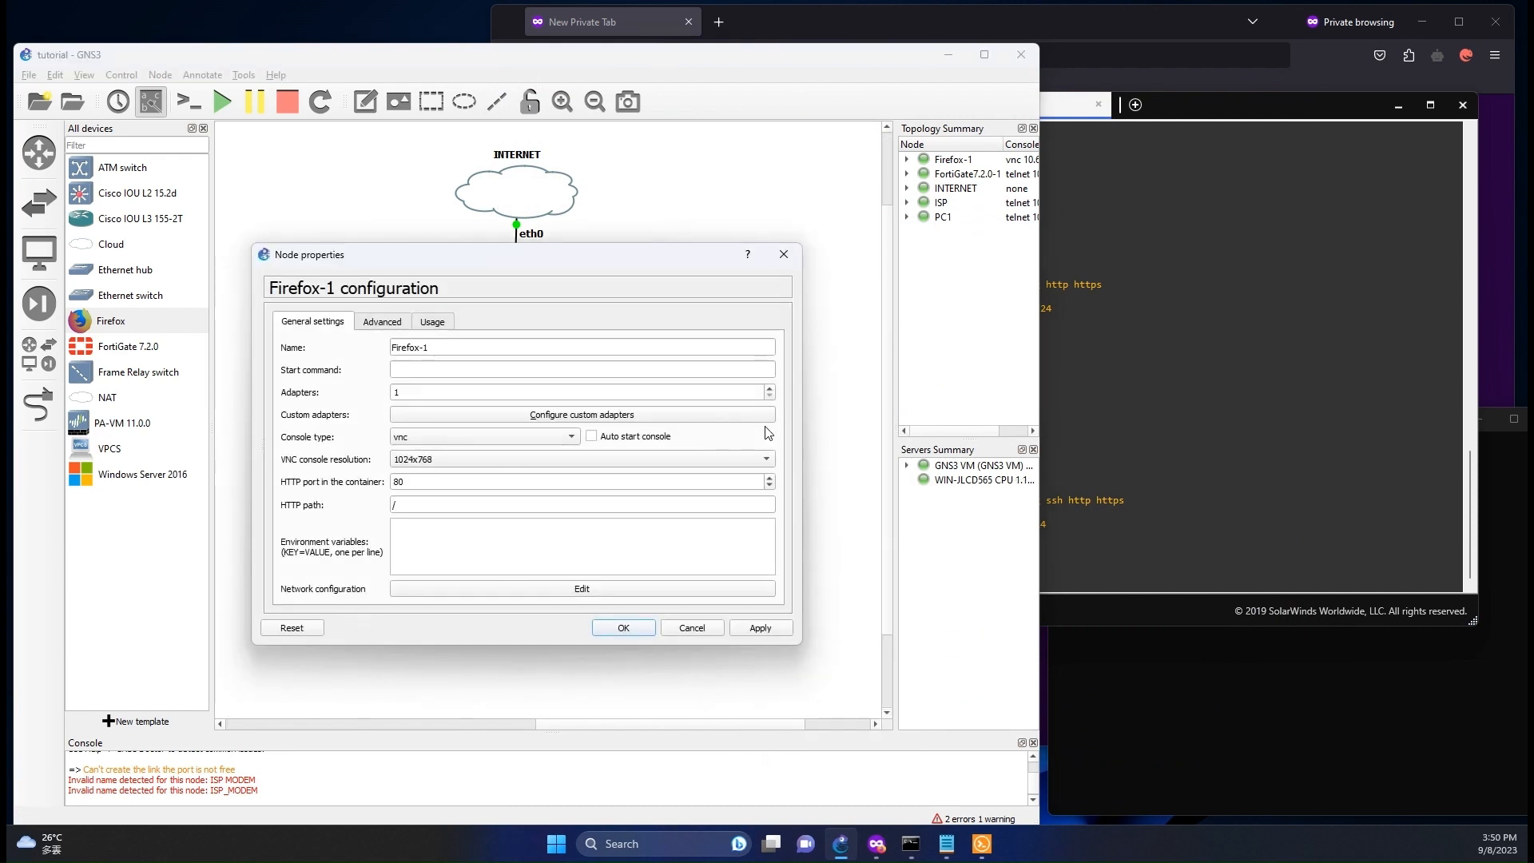
left_click(582, 589)
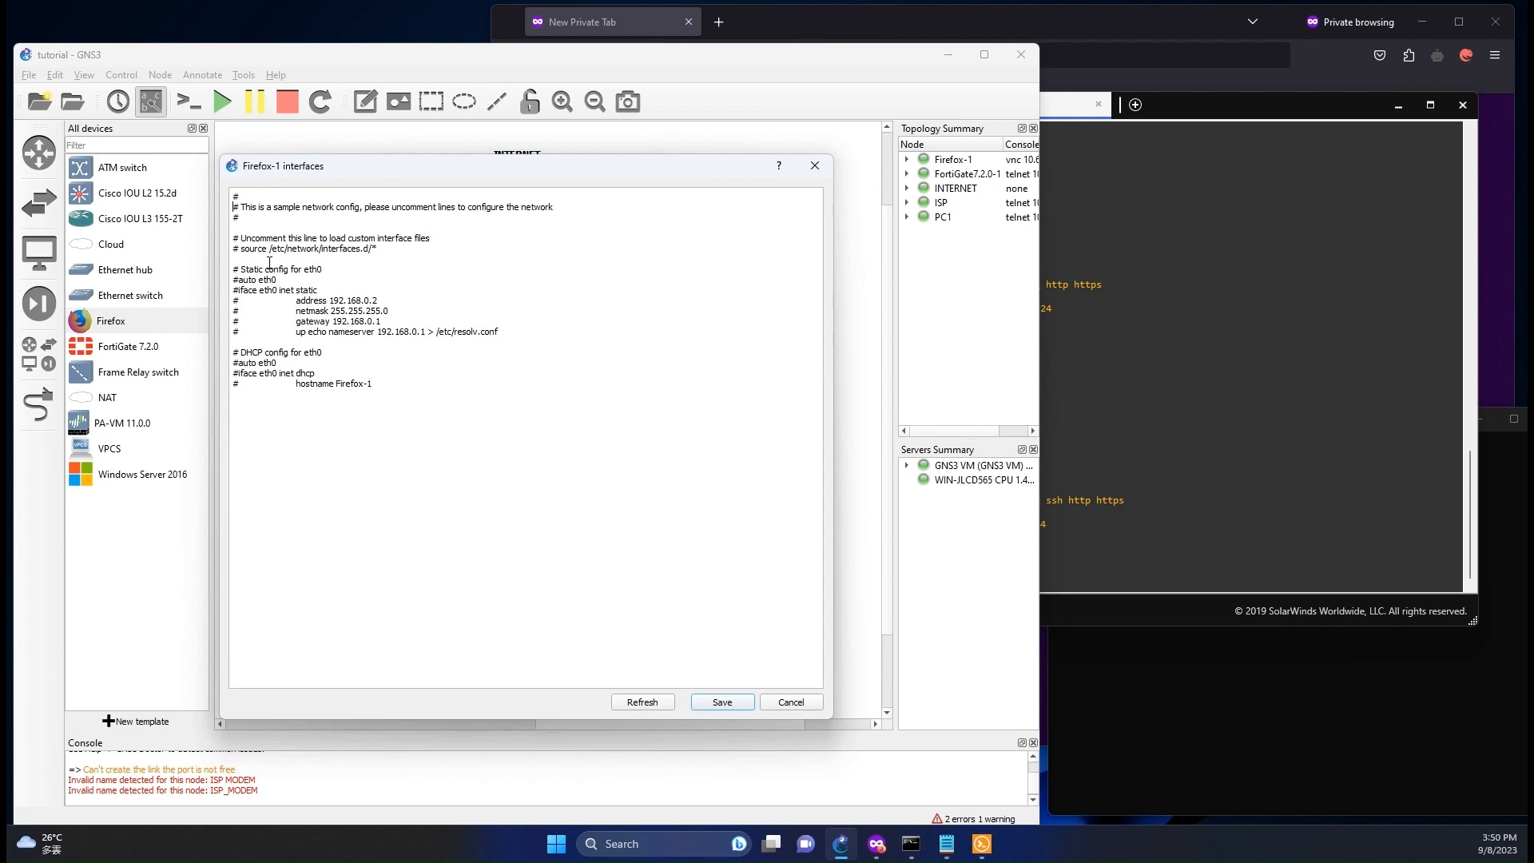
key("Down")
key("Delete")
key("Delete")
key("Down")
key("Delete")
key("Down")
key("Delete")
Step: Check the management address in the lab notes, then save eth0 as 192.168.0.2/255.255.255.0, gateway 192.168.0.1
left_click_drag(333, 310, 499, 332)
left_click_drag(443, 177, 958, 256)
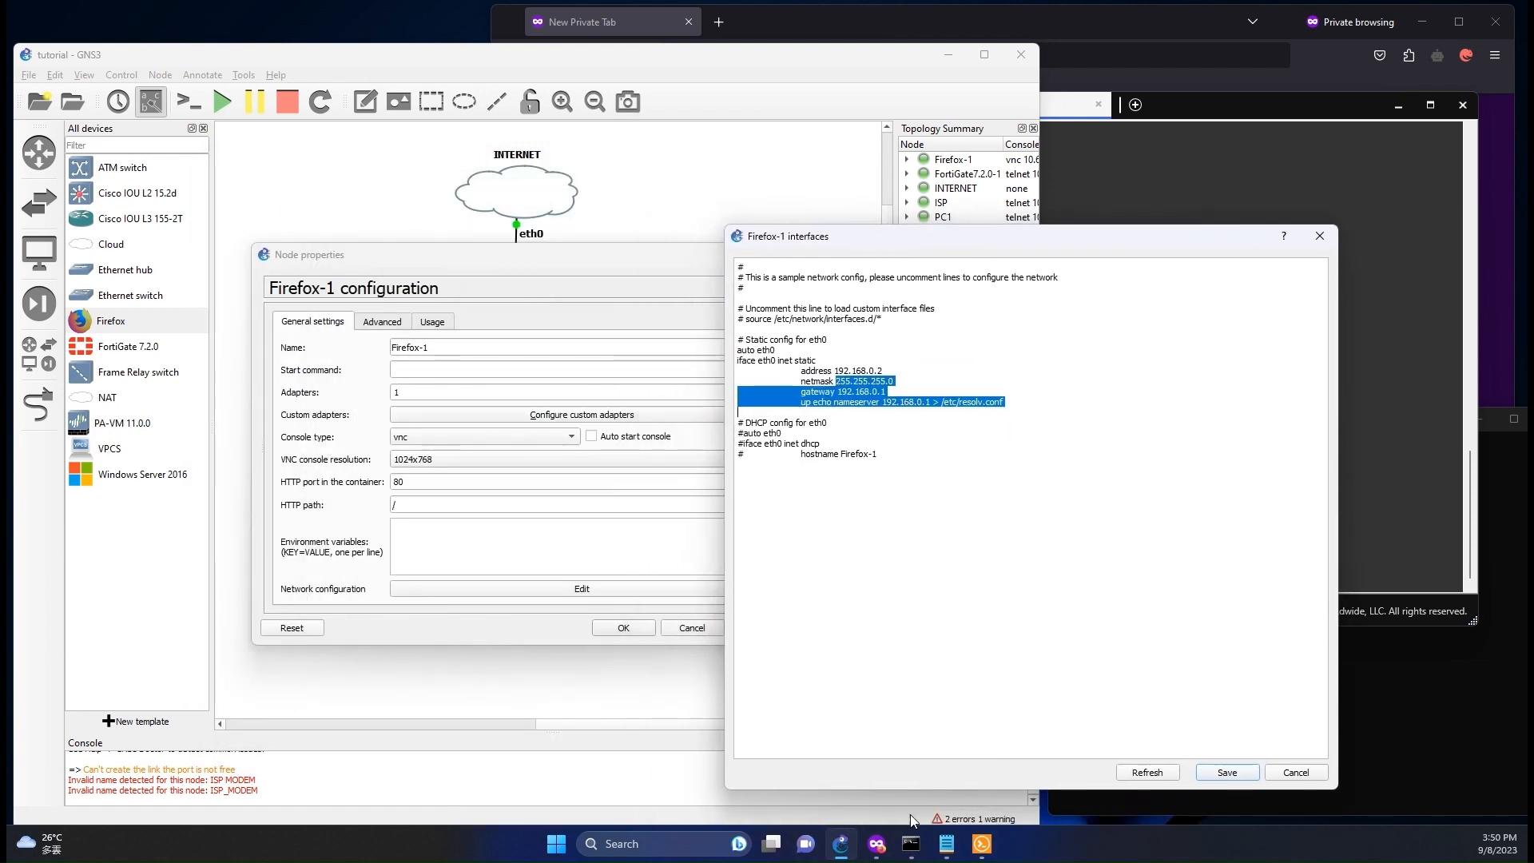
left_click(947, 844)
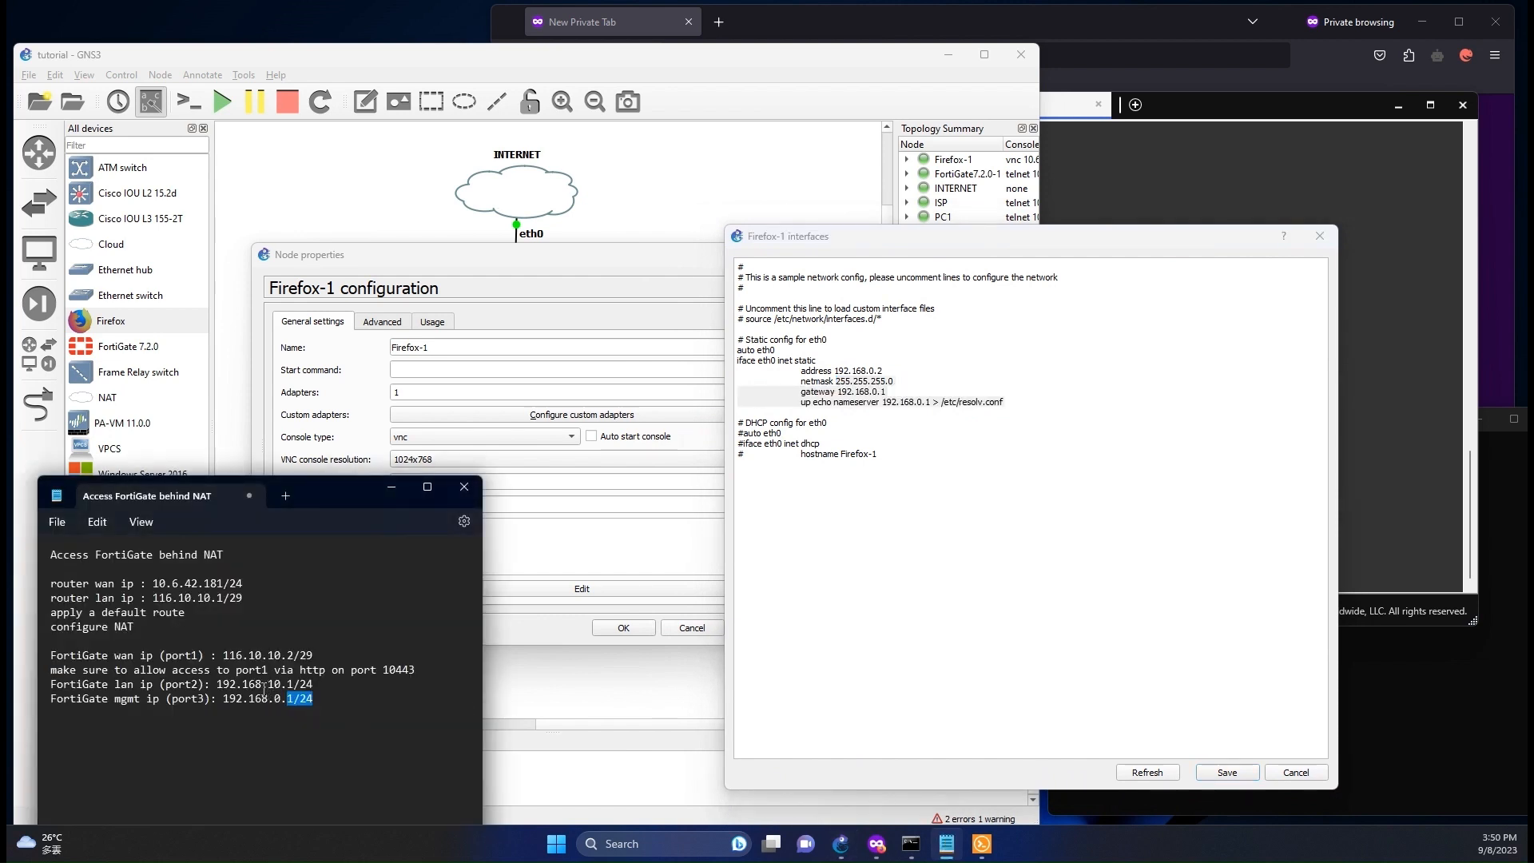
left_click_drag(313, 699, 254, 700)
left_click(920, 450)
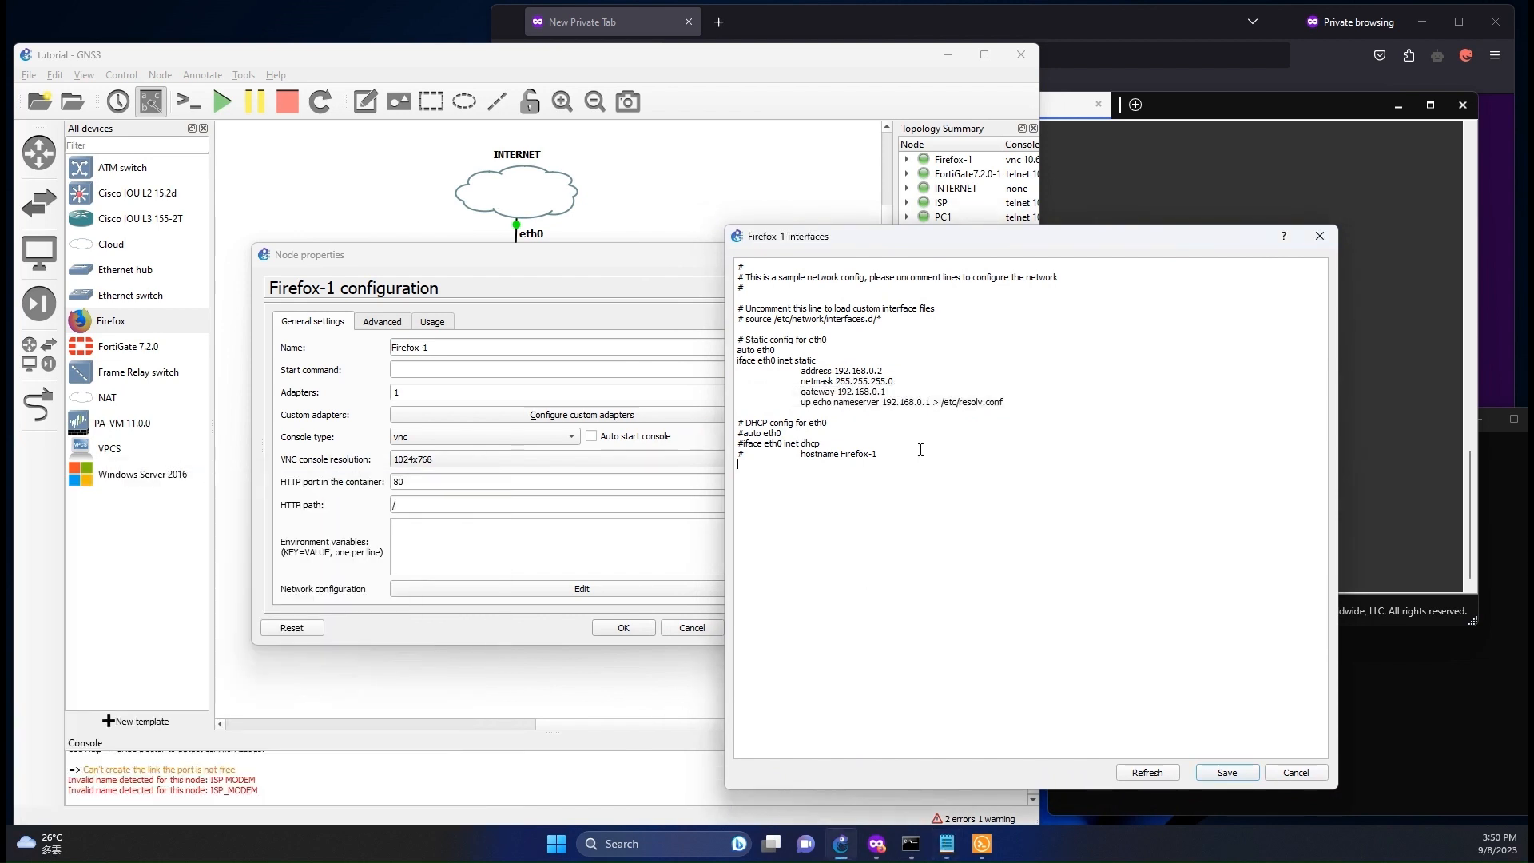
left_click(1228, 773)
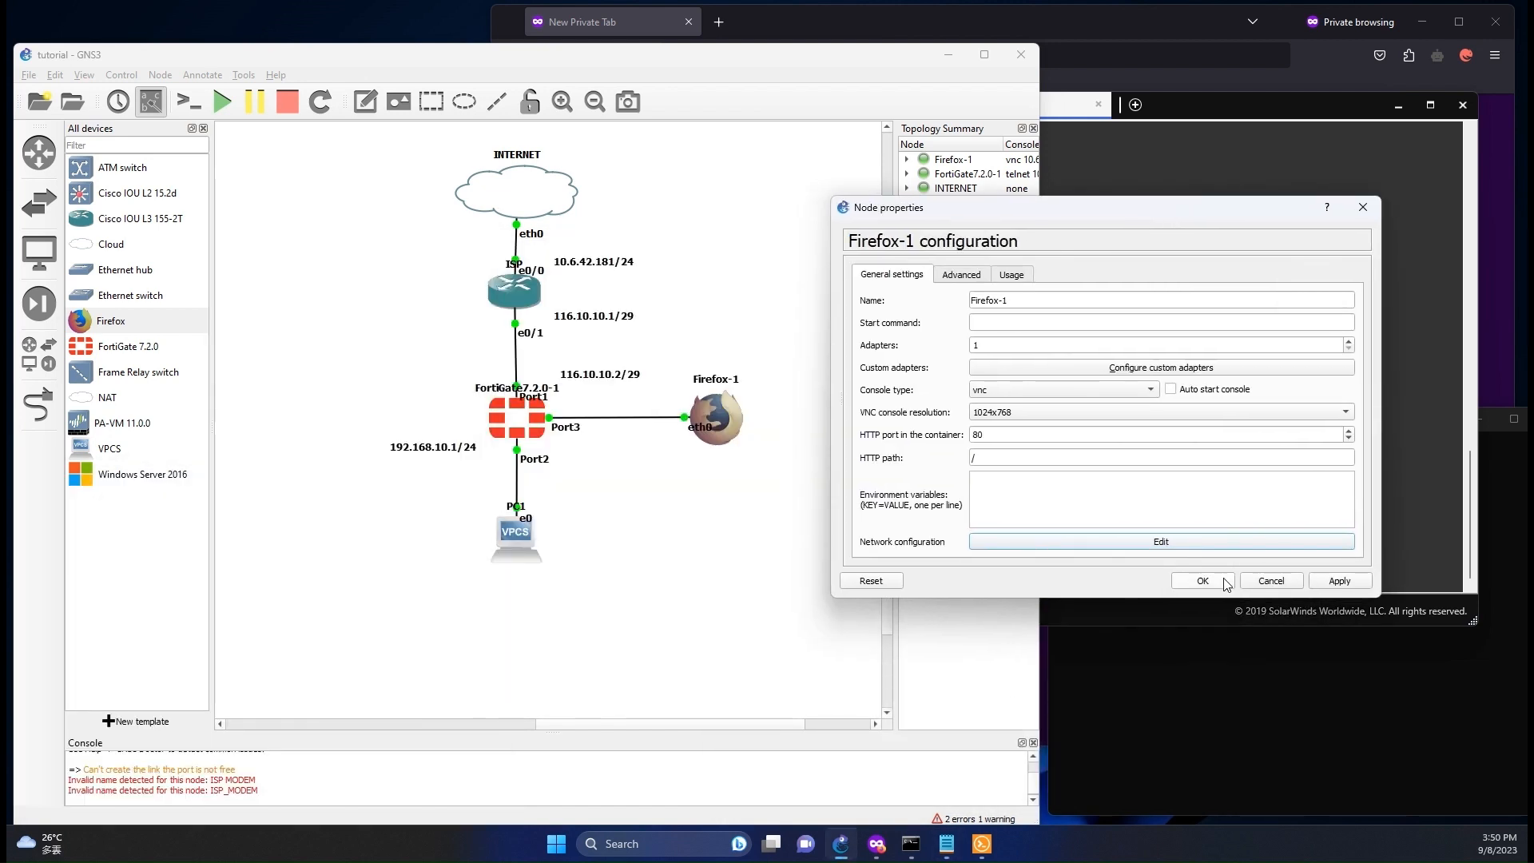
left_click(1212, 578)
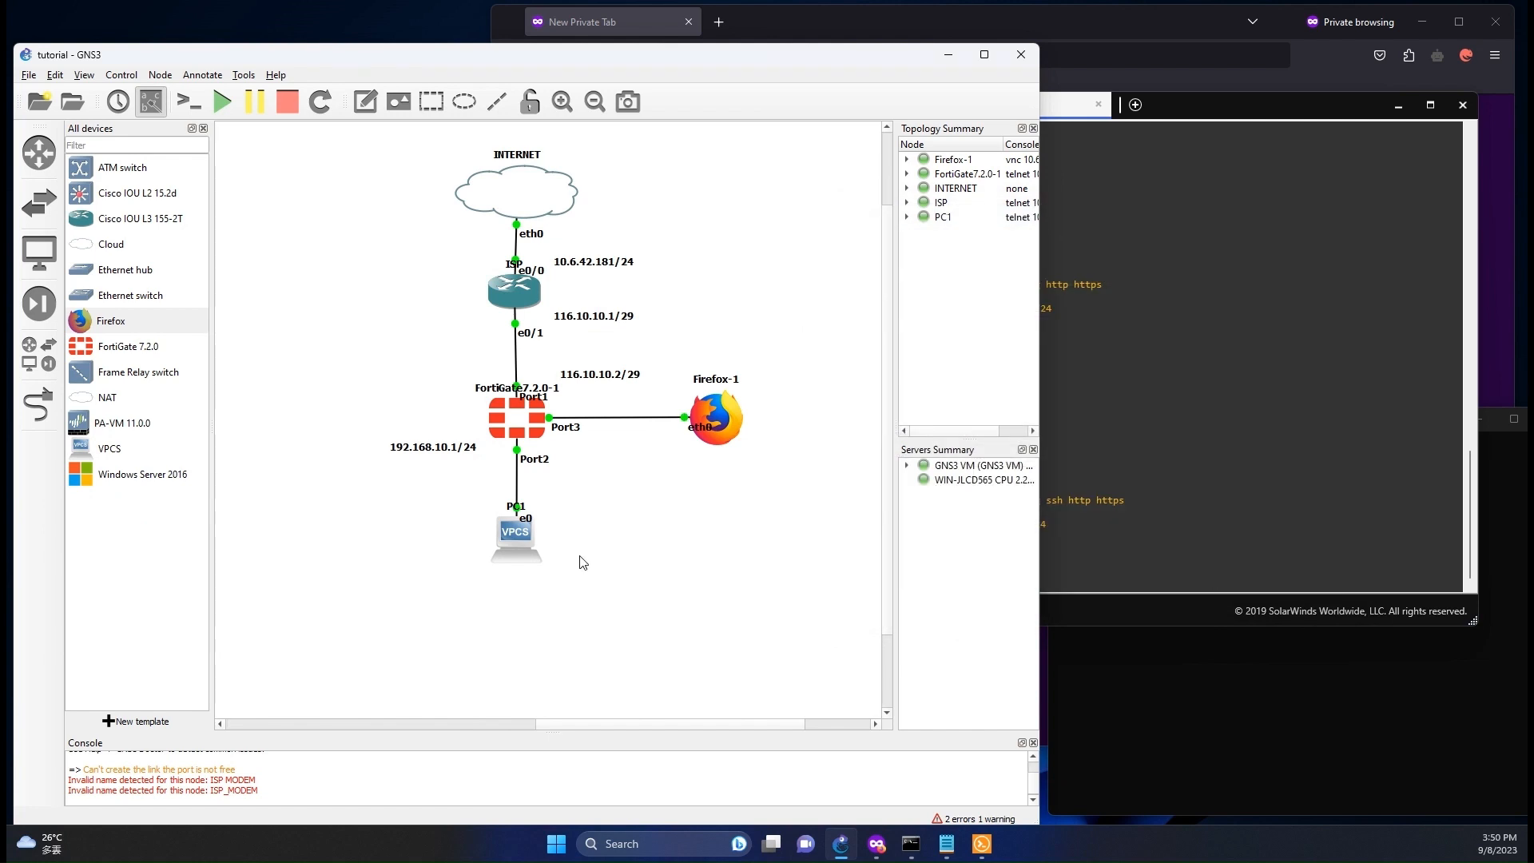
Step: In Firefox-1's browser, load the FortiGate page at 192.168.0.1
double_click(725, 423)
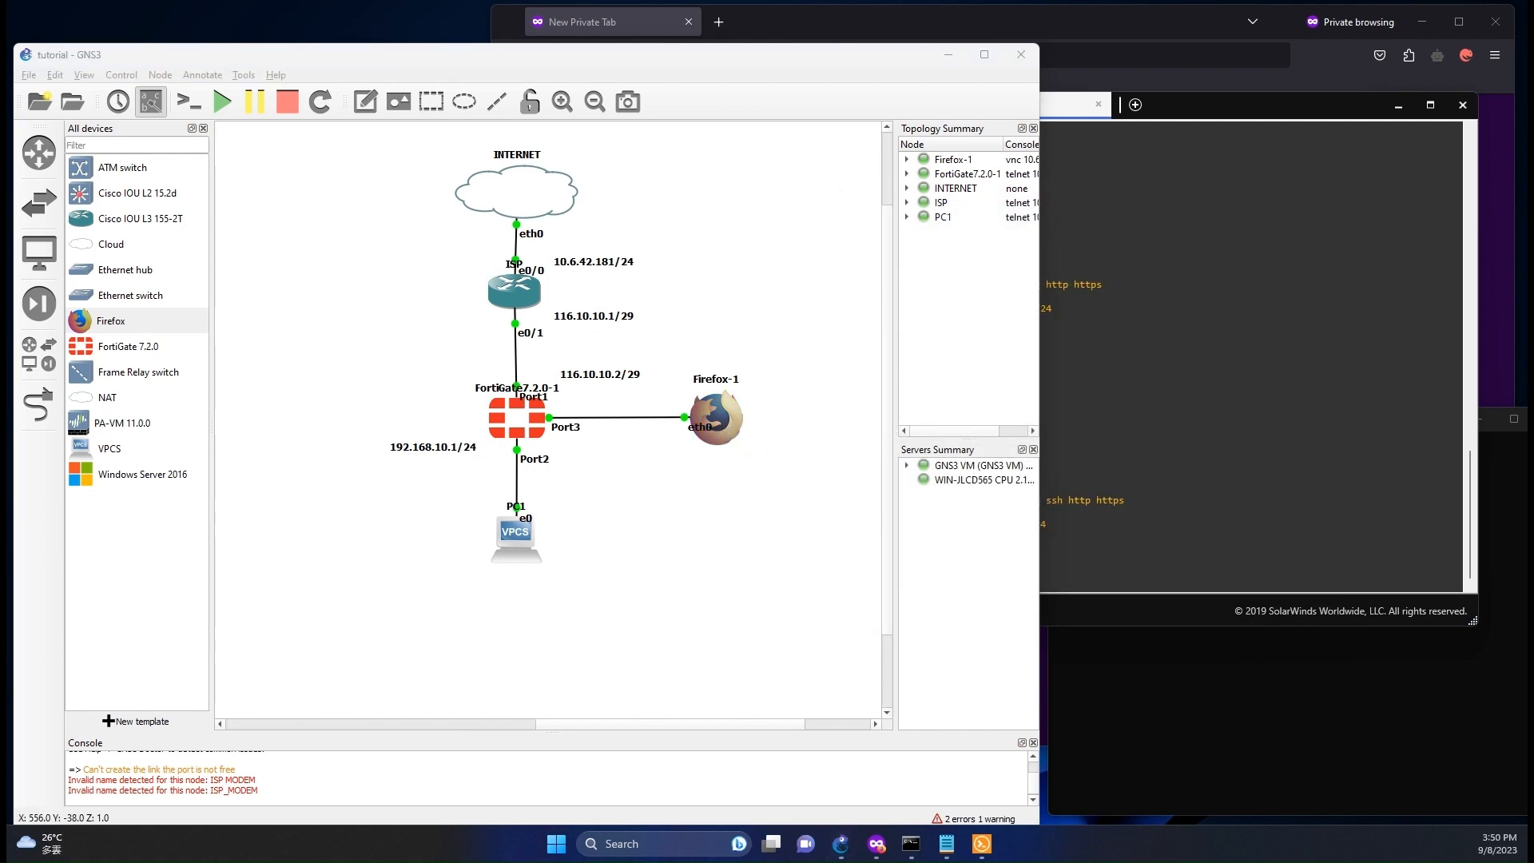
left_click_drag(953, 135, 917, 81)
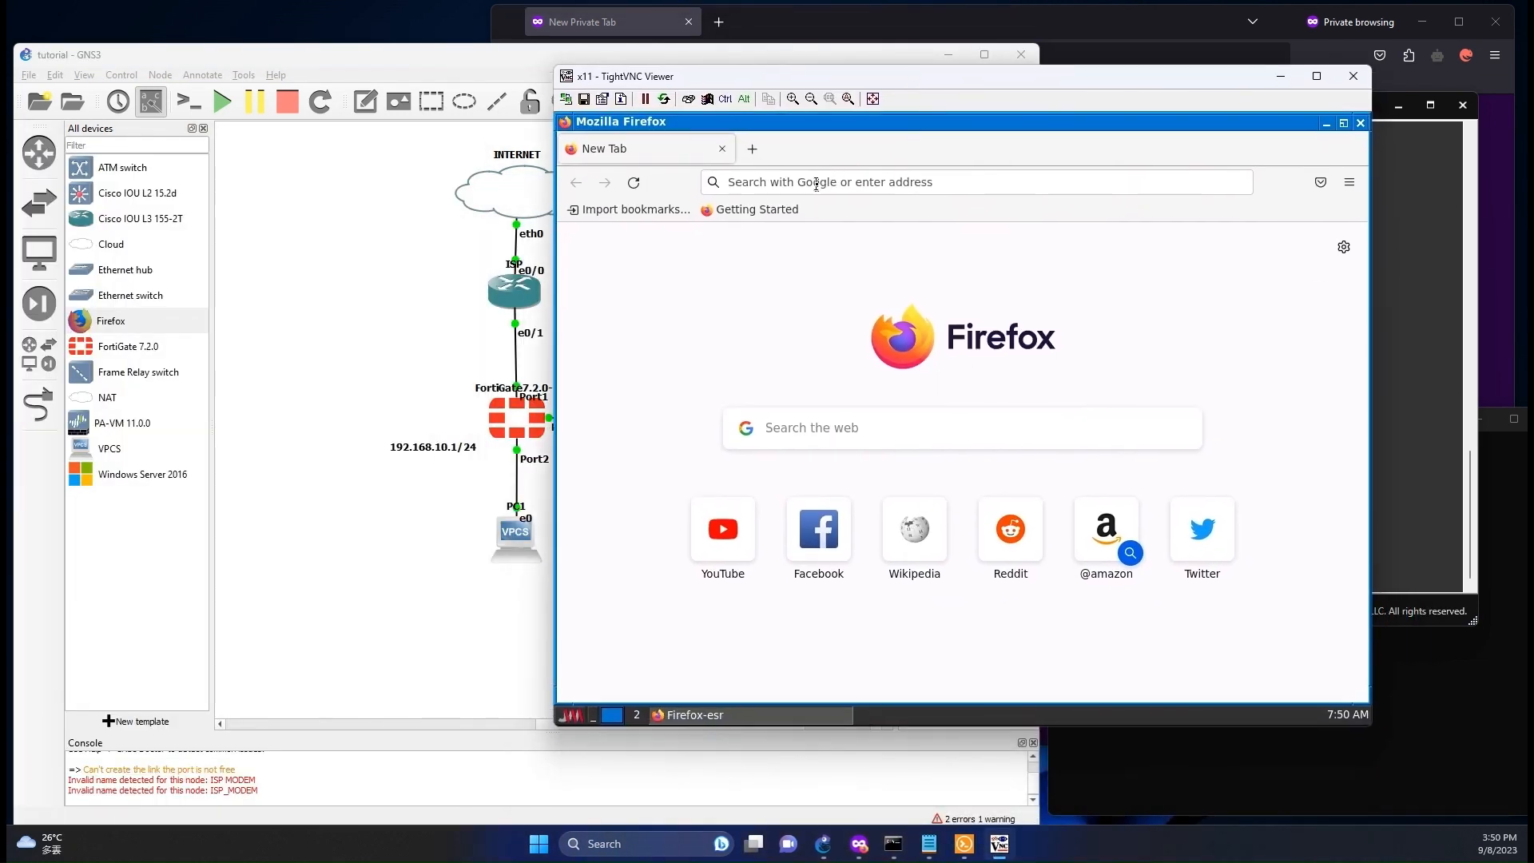
left_click(817, 182)
left_click_drag(809, 76, 939, 57)
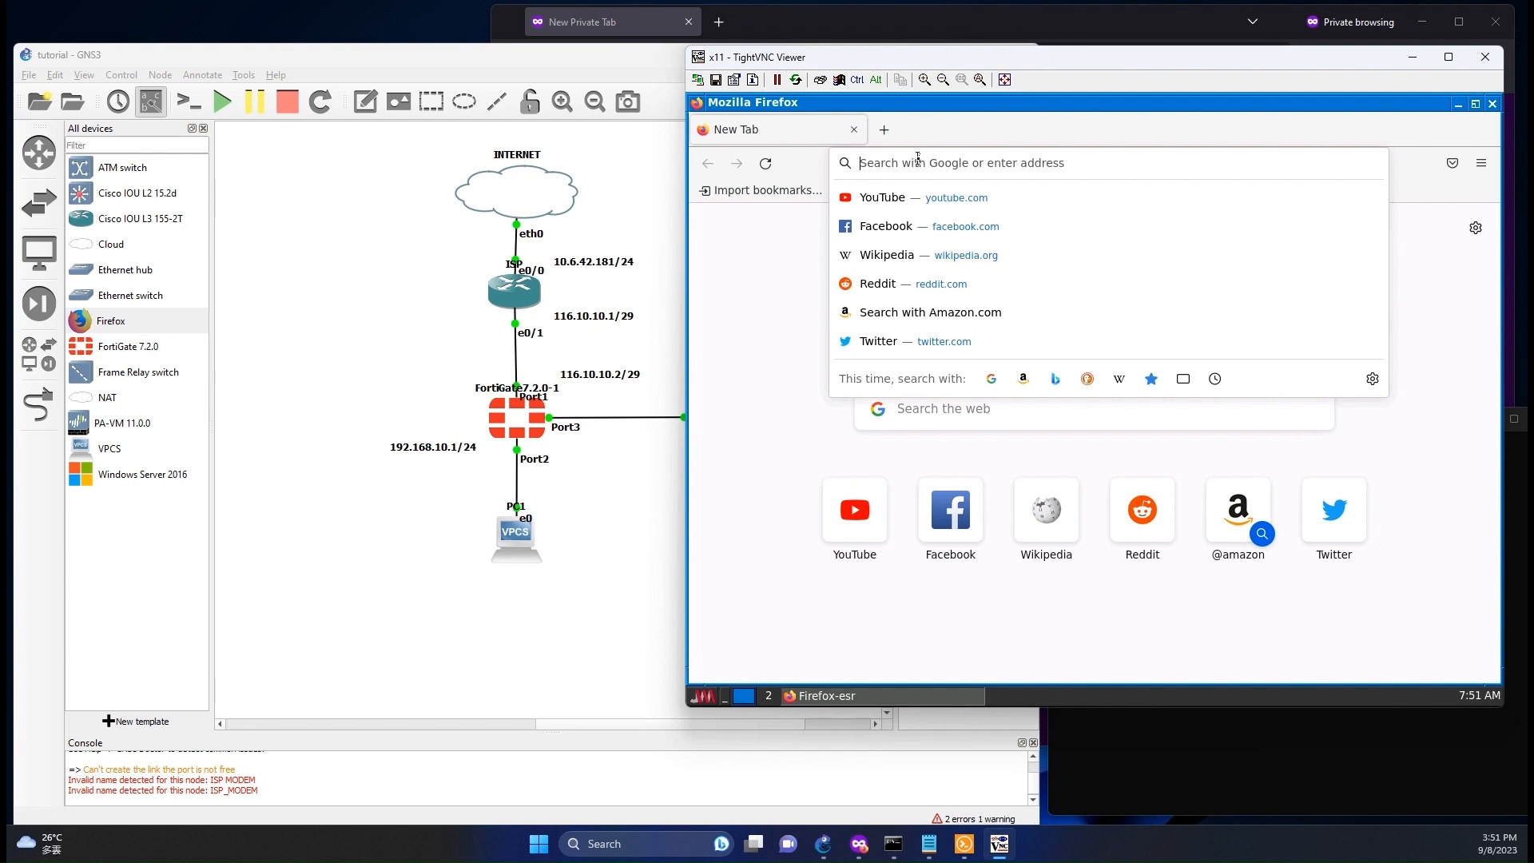
type("1")
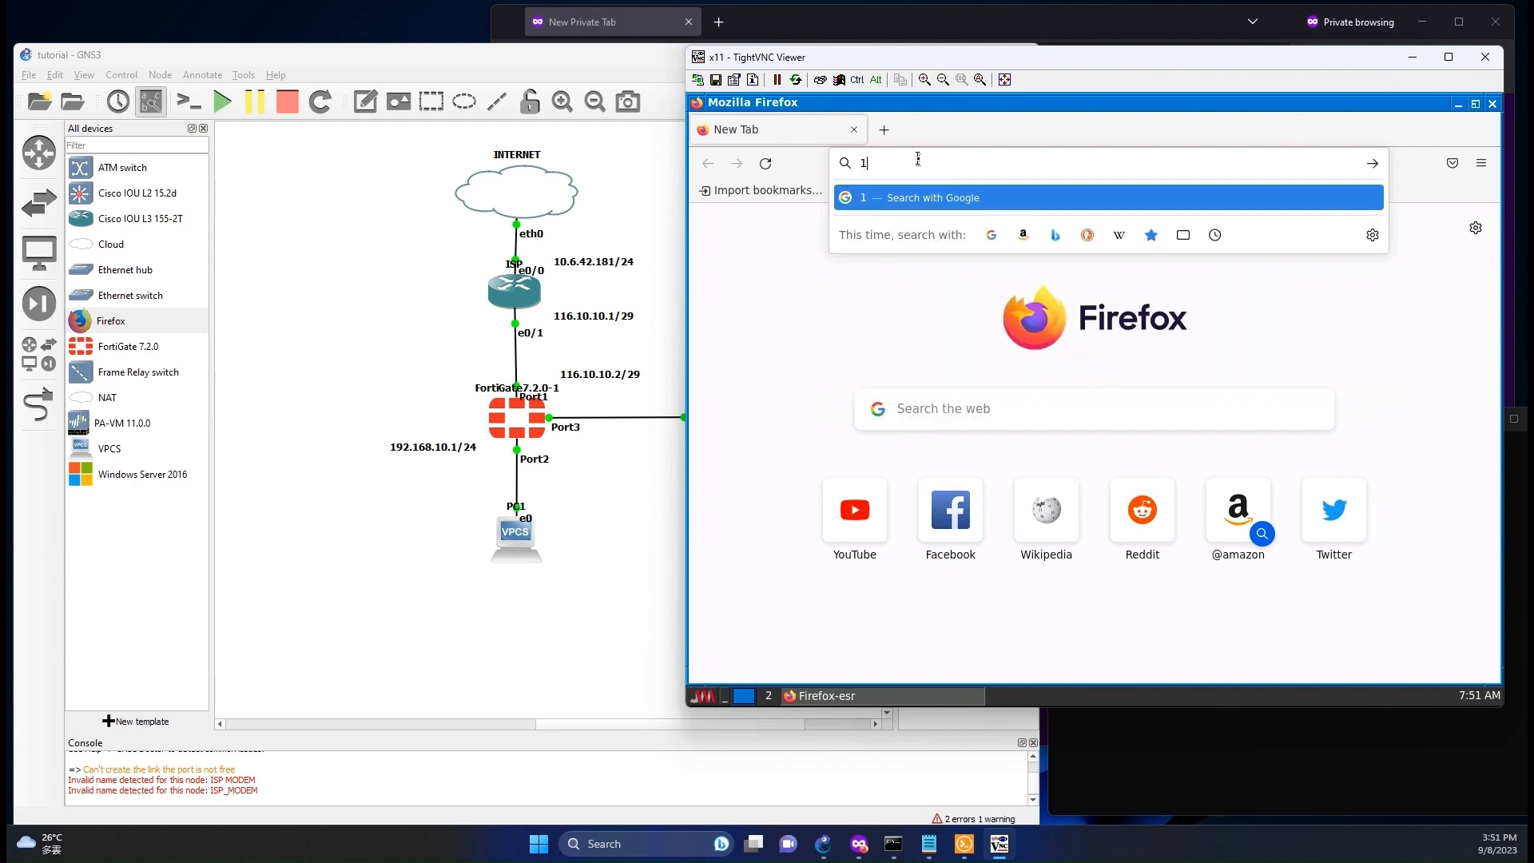
type("92.168.0.1")
key("Return")
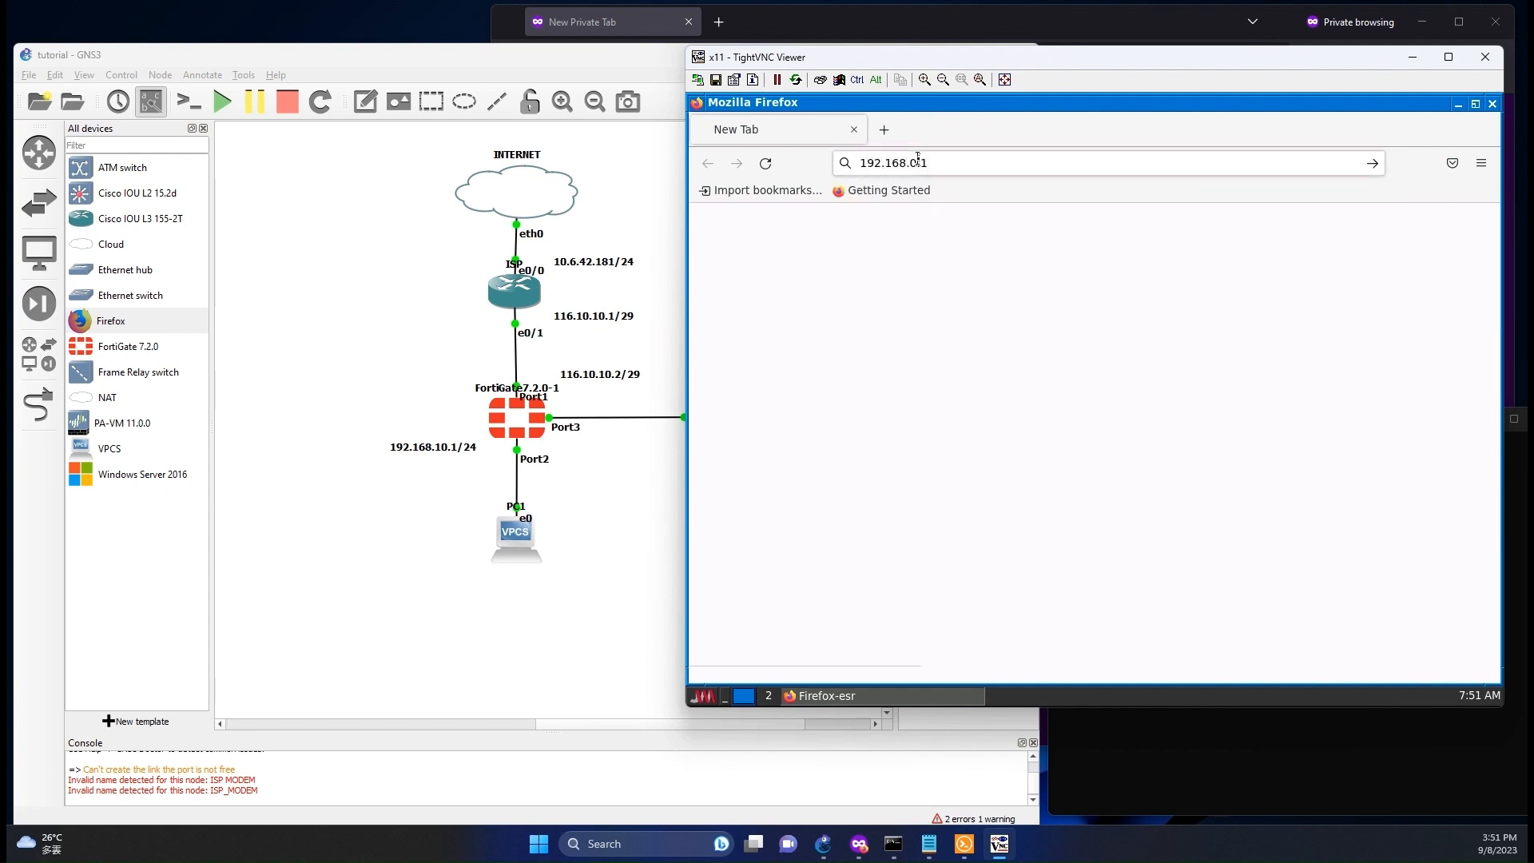
Step: Log in to the FortiGate as admin with its password, declining to save the login
type("admin")
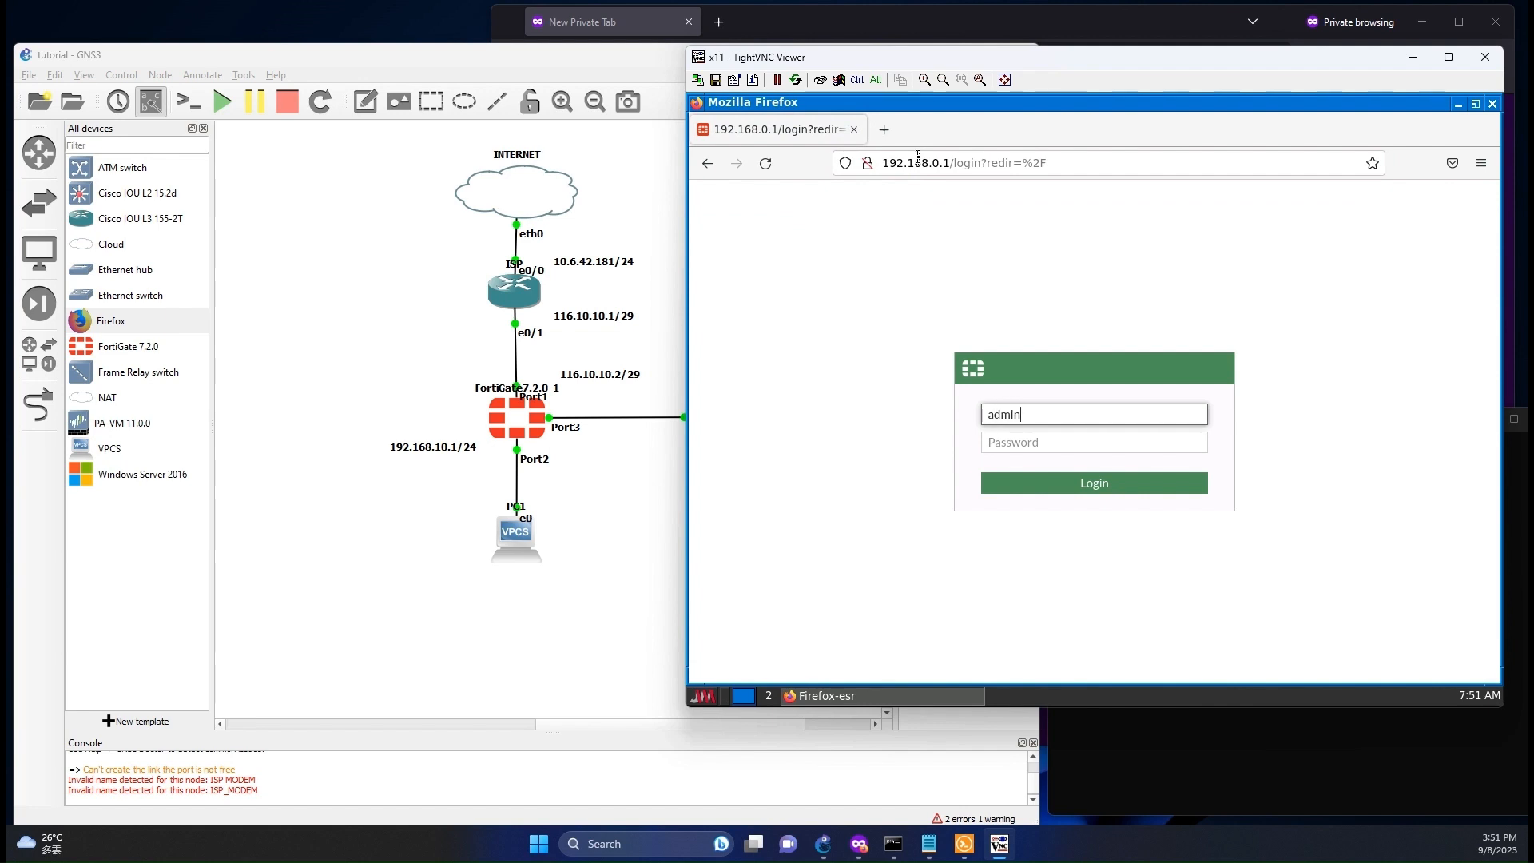
key("Tab")
type("admin")
key("Return")
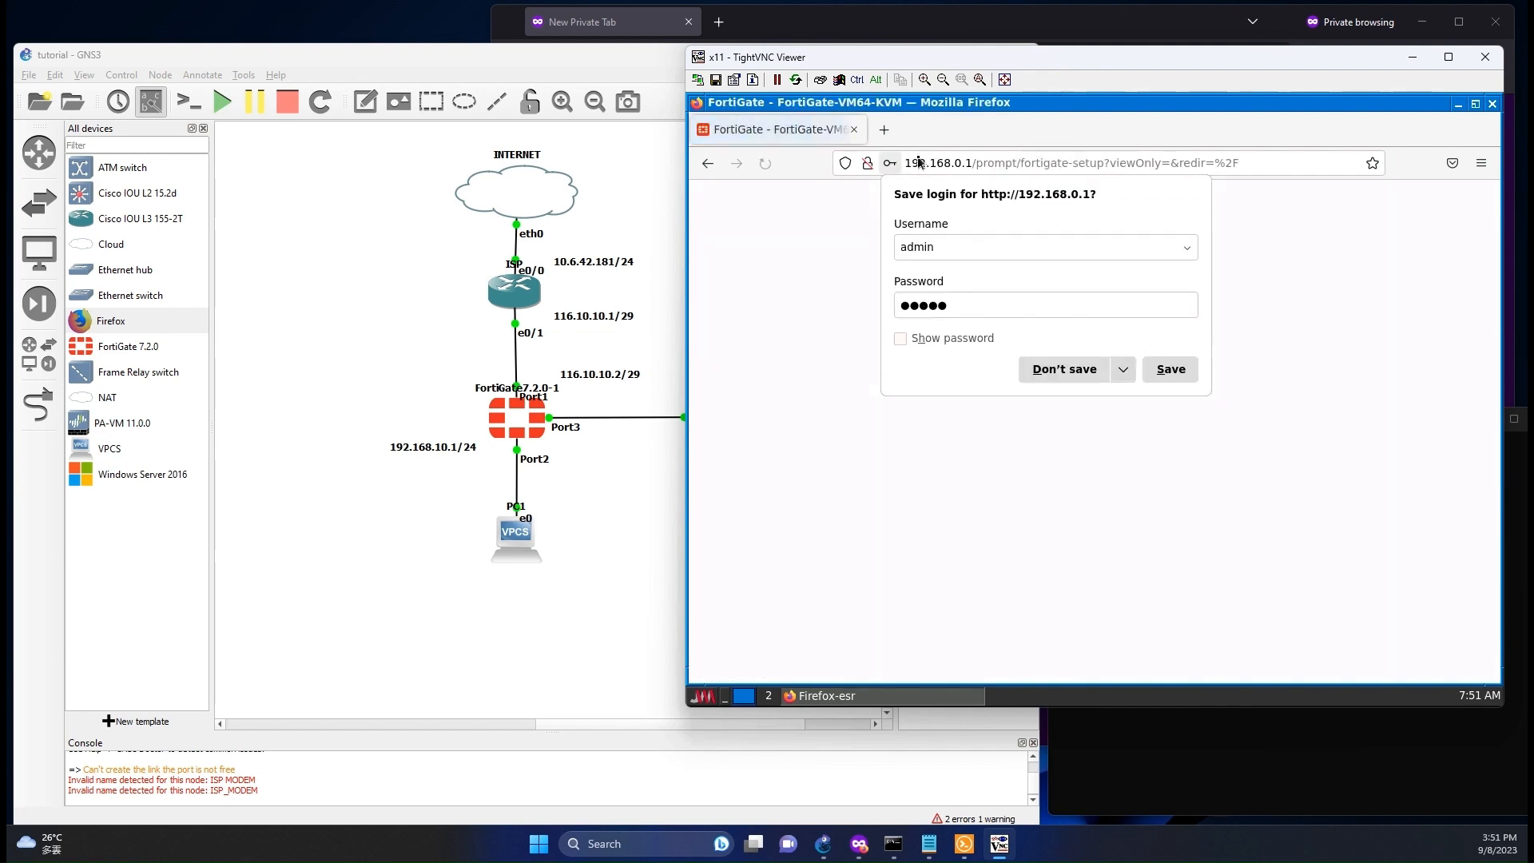
left_click(1071, 372)
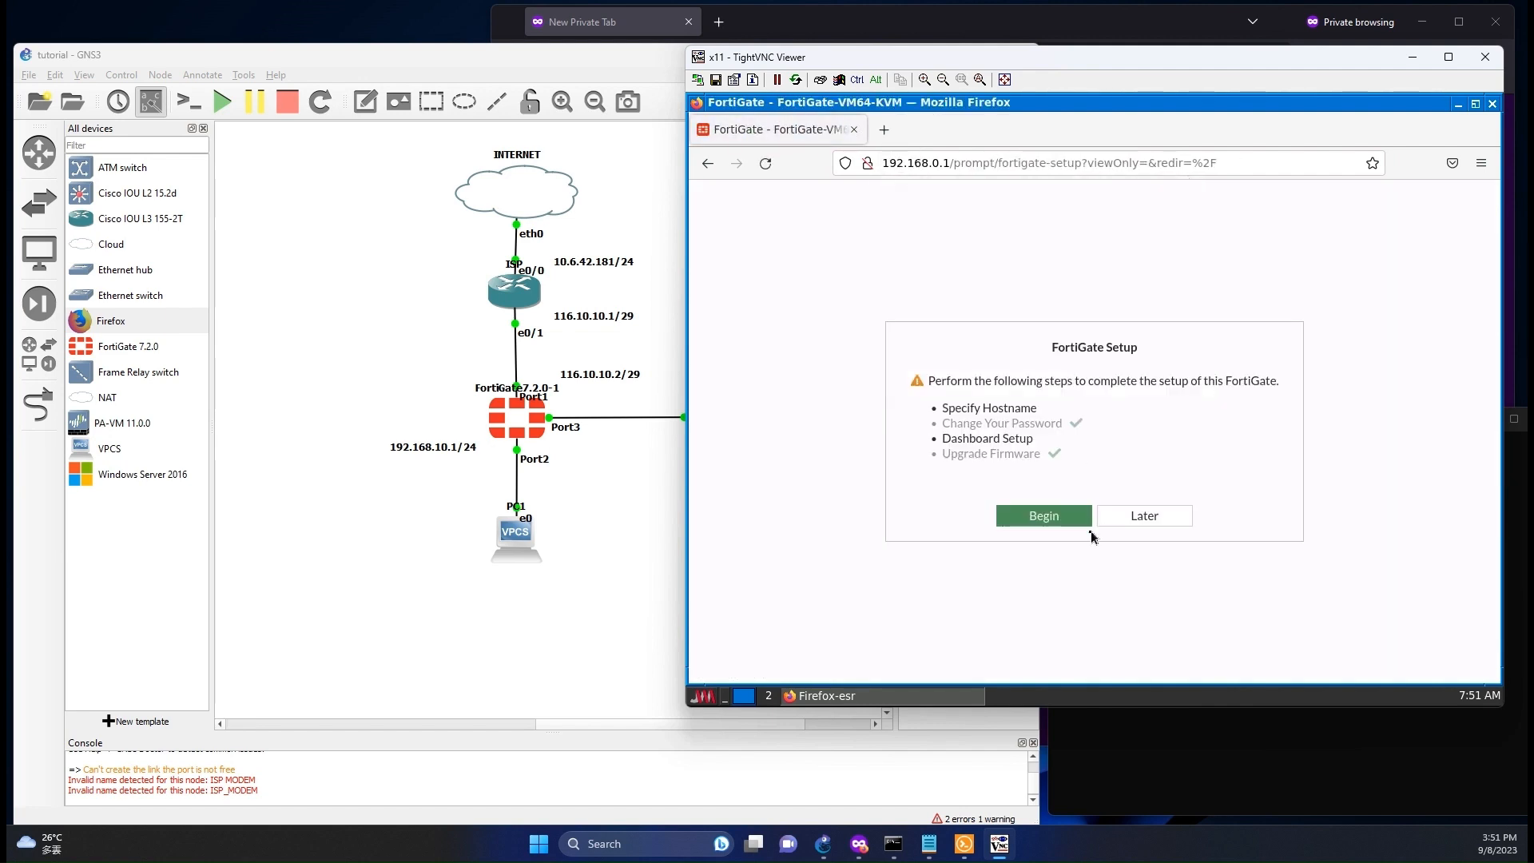
Step: Complete the hostname and dashboard setup prompts, dismiss the release notice, then review the port1 access note
left_click(1085, 519)
left_click(1120, 525)
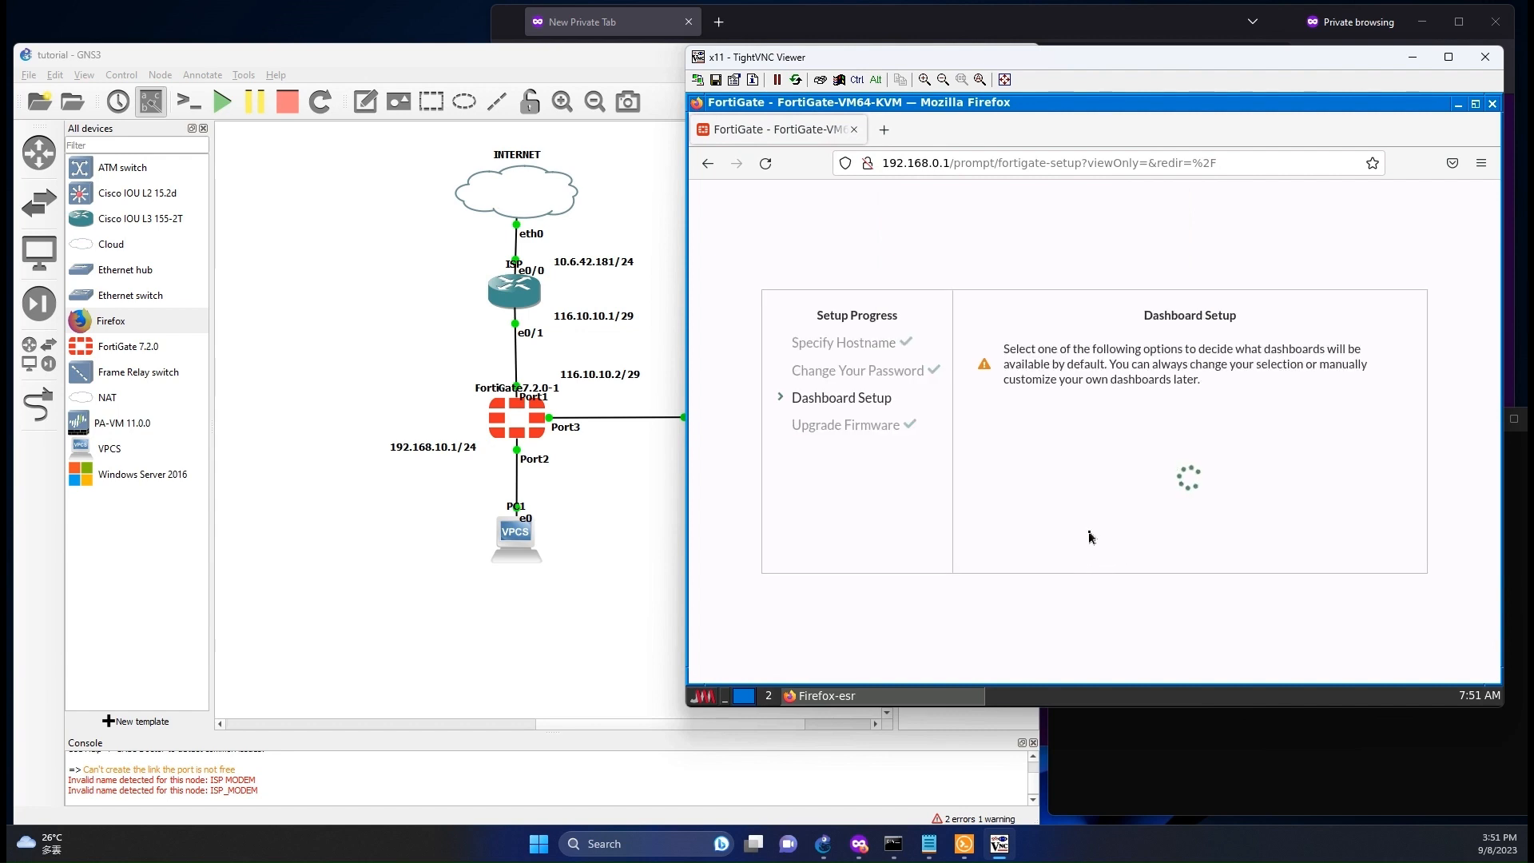
left_click(1078, 538)
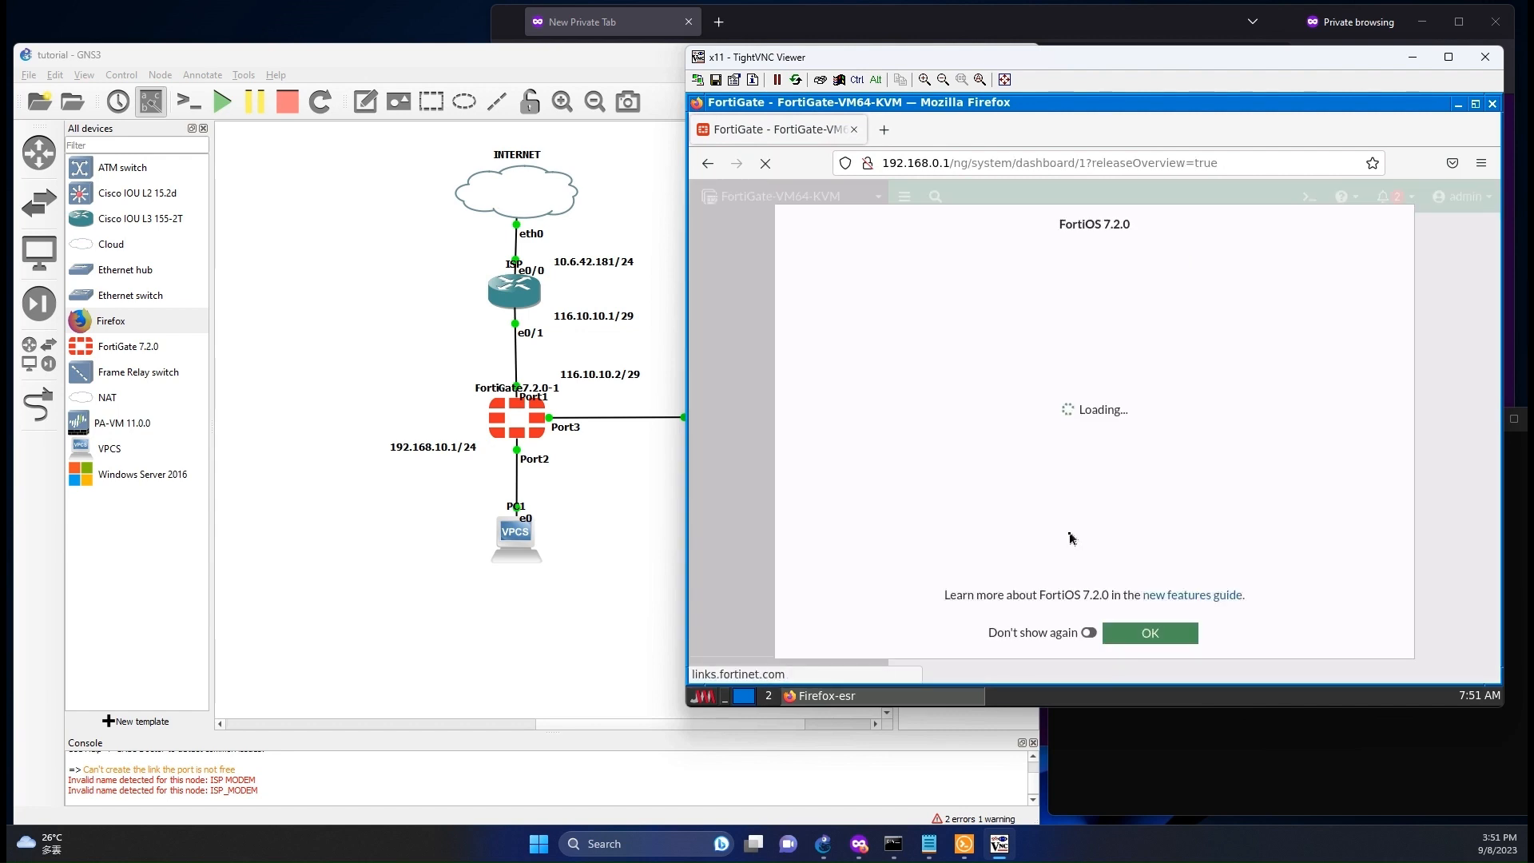
left_click(1089, 630)
left_click(1150, 633)
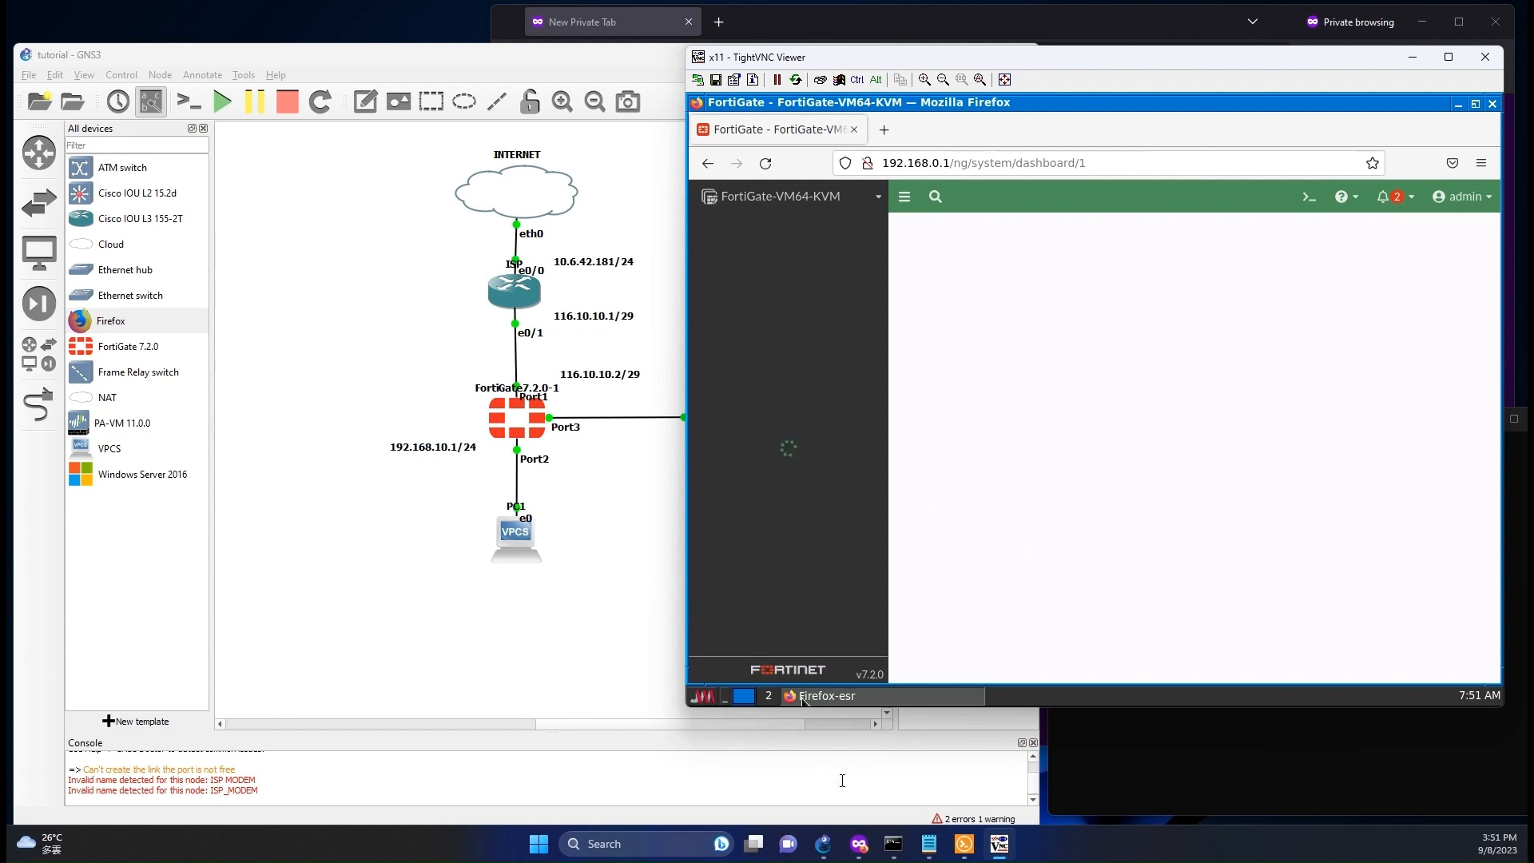
left_click(928, 843)
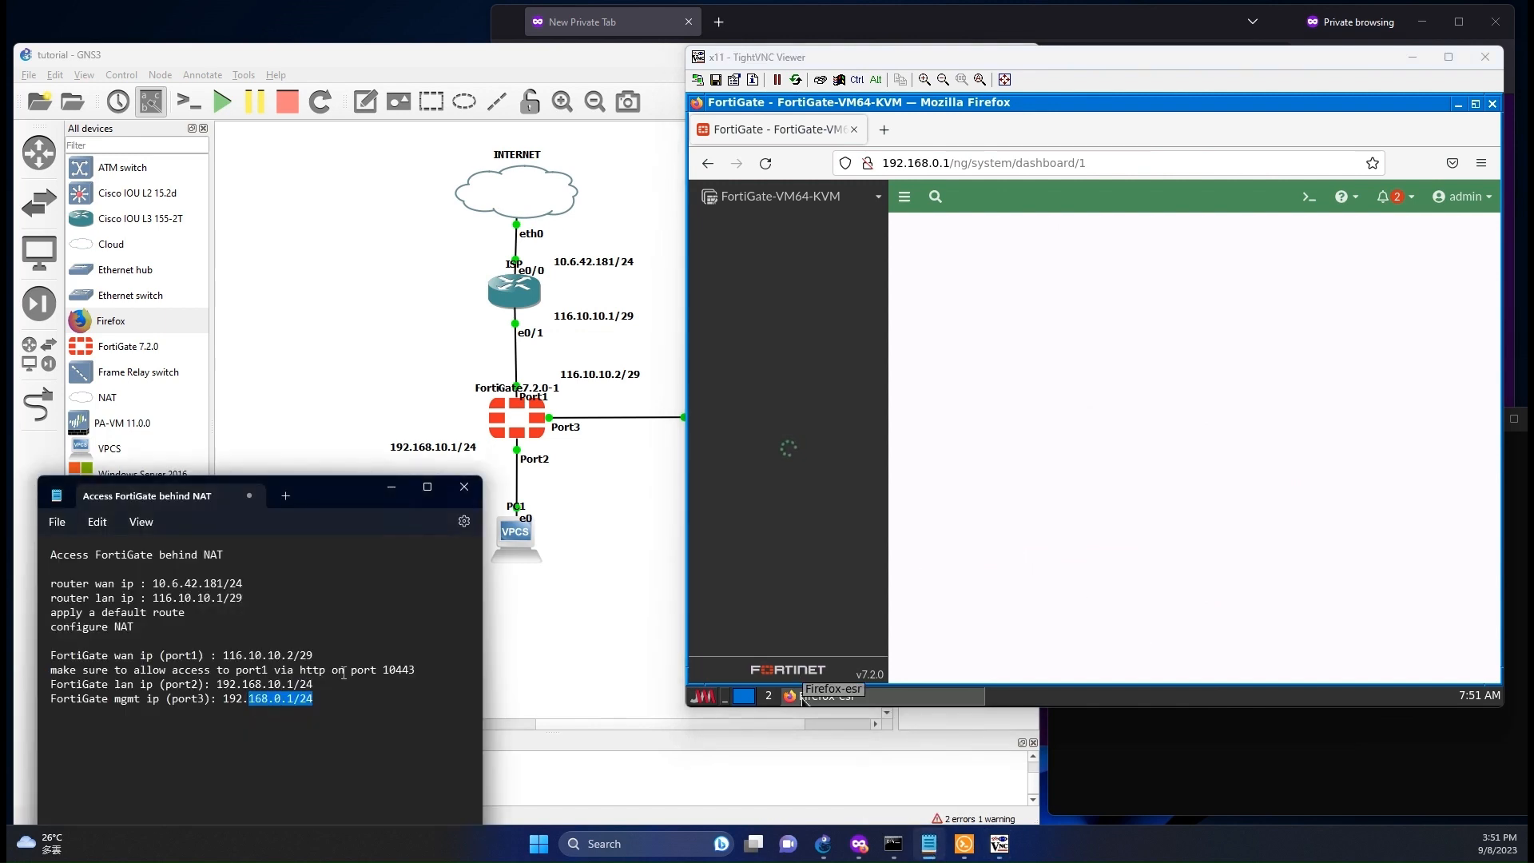
left_click_drag(56, 669, 416, 674)
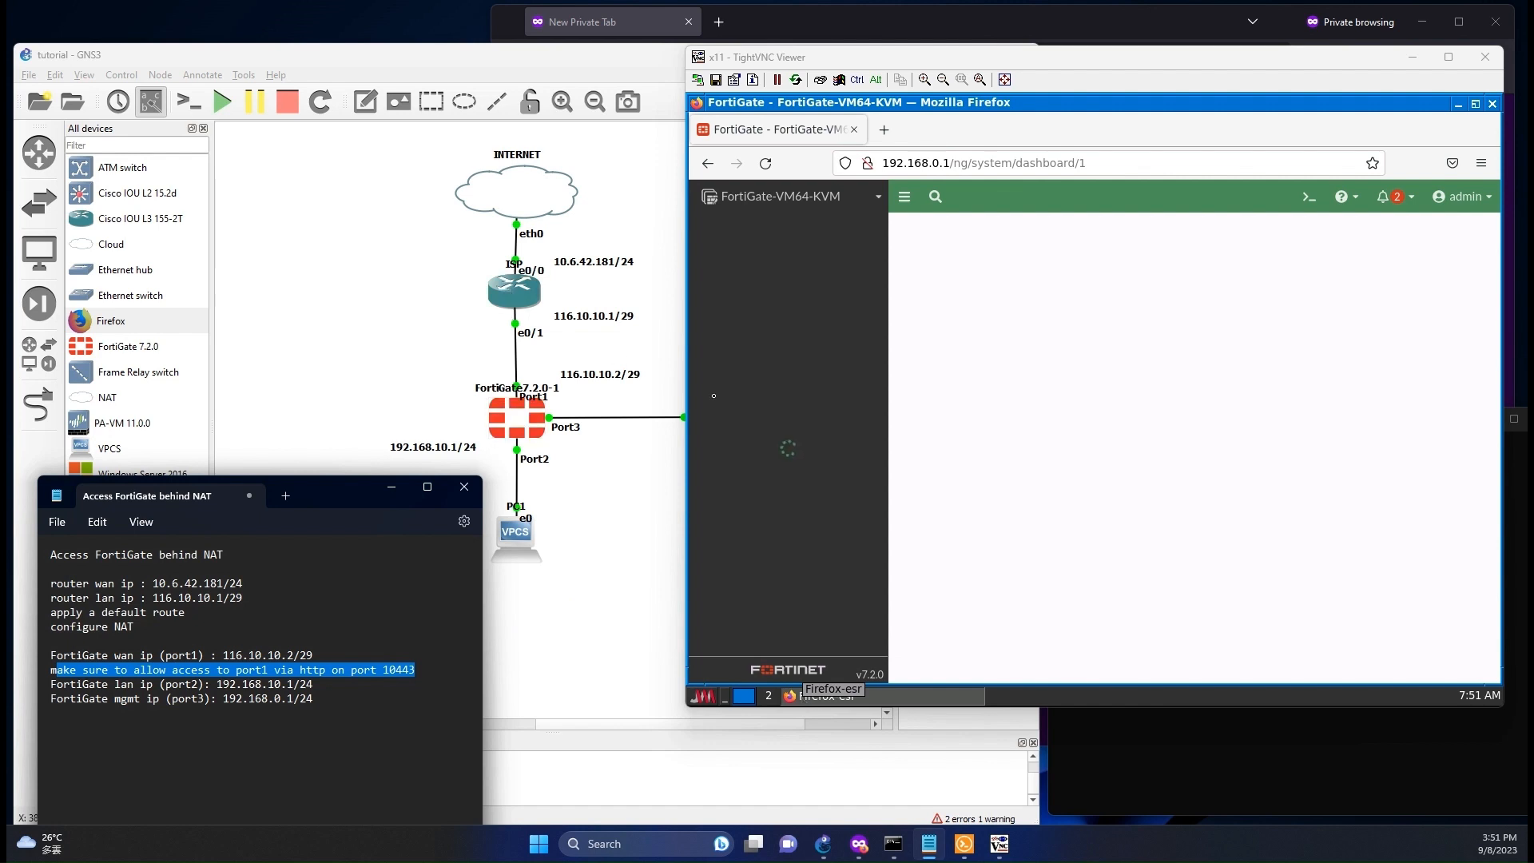
Step: Reload the FortiGate dashboard at 192.168.0.1 so its System Information and license widgets load
left_click(769, 554)
left_click(948, 163)
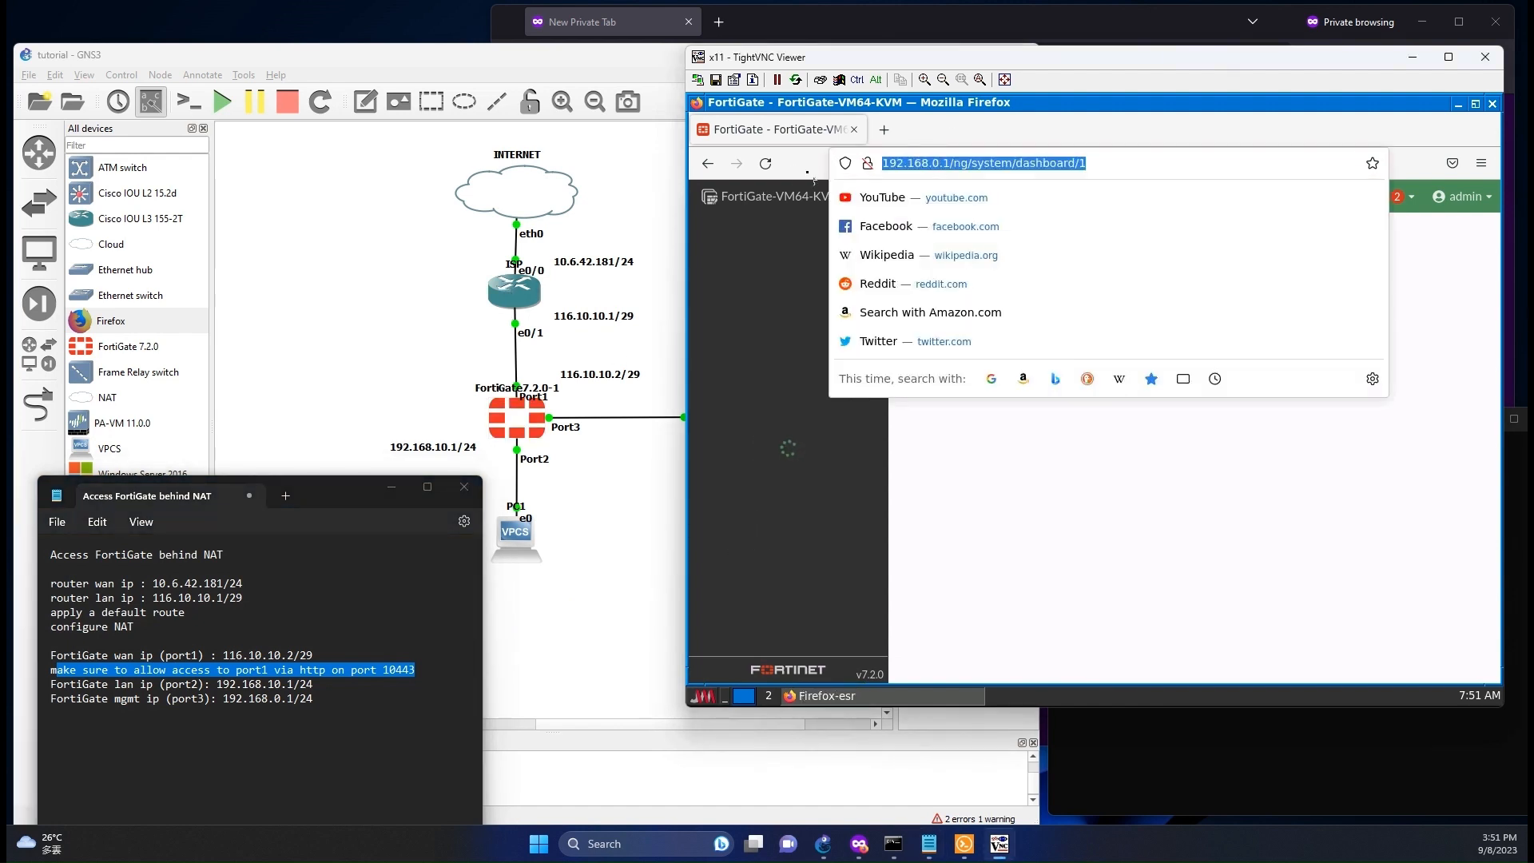
left_click(769, 164)
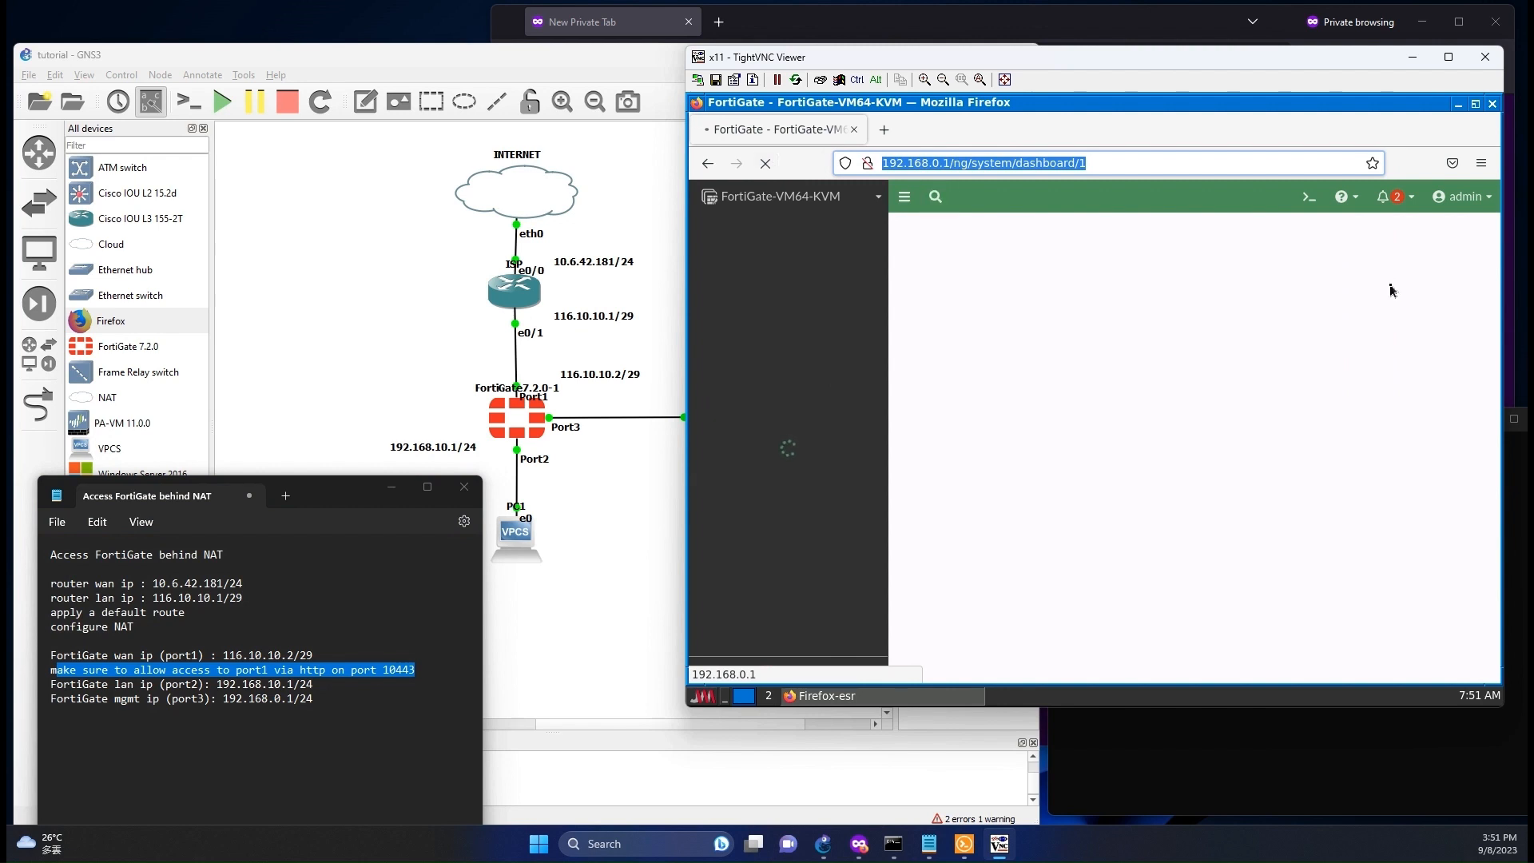
left_click_drag(1358, 57, 1301, 145)
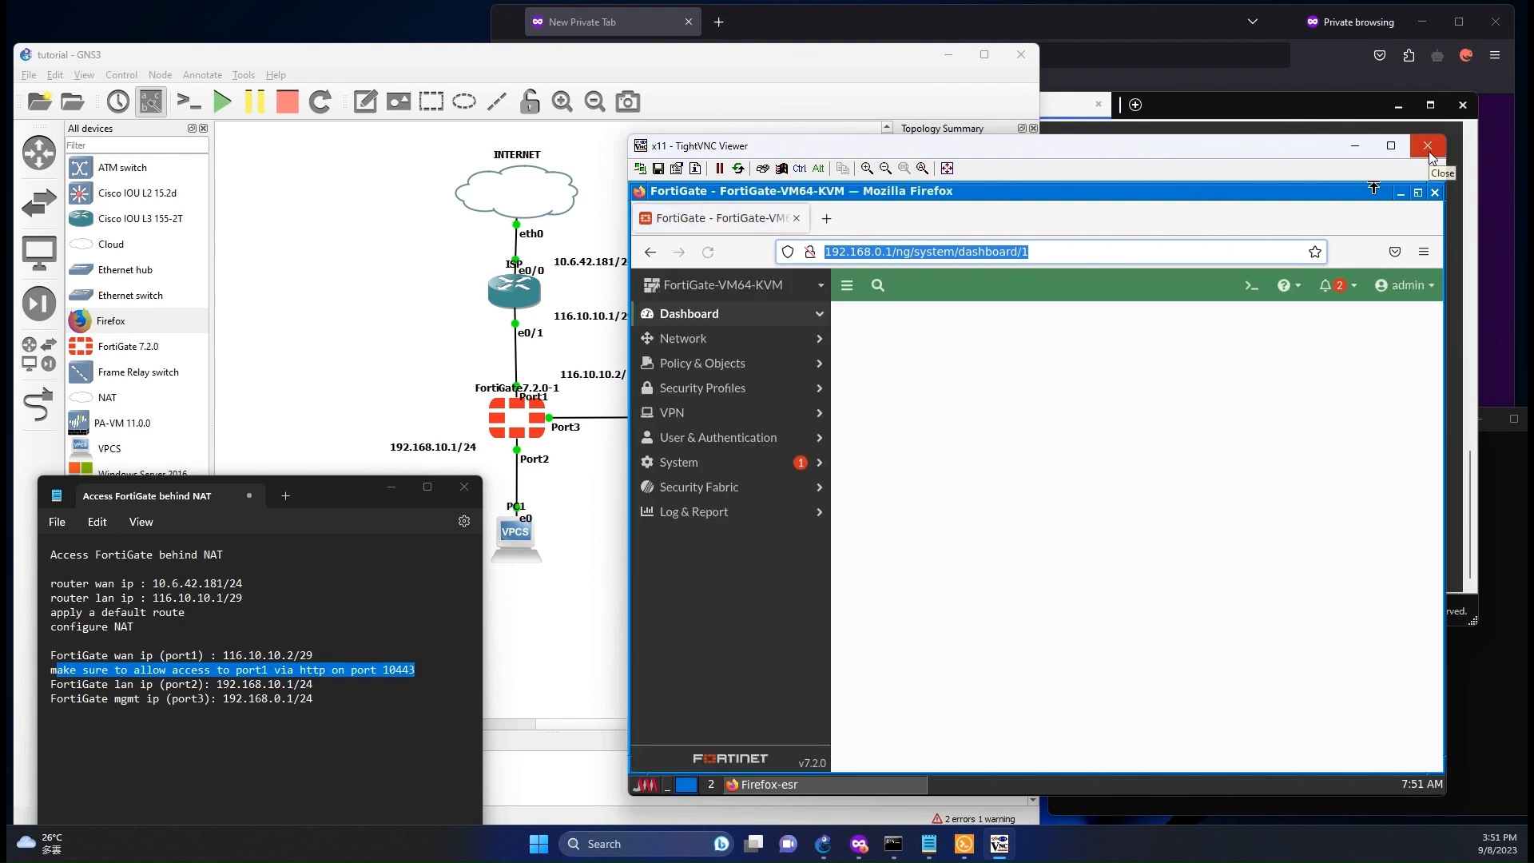
left_click_drag(1147, 143, 1195, 67)
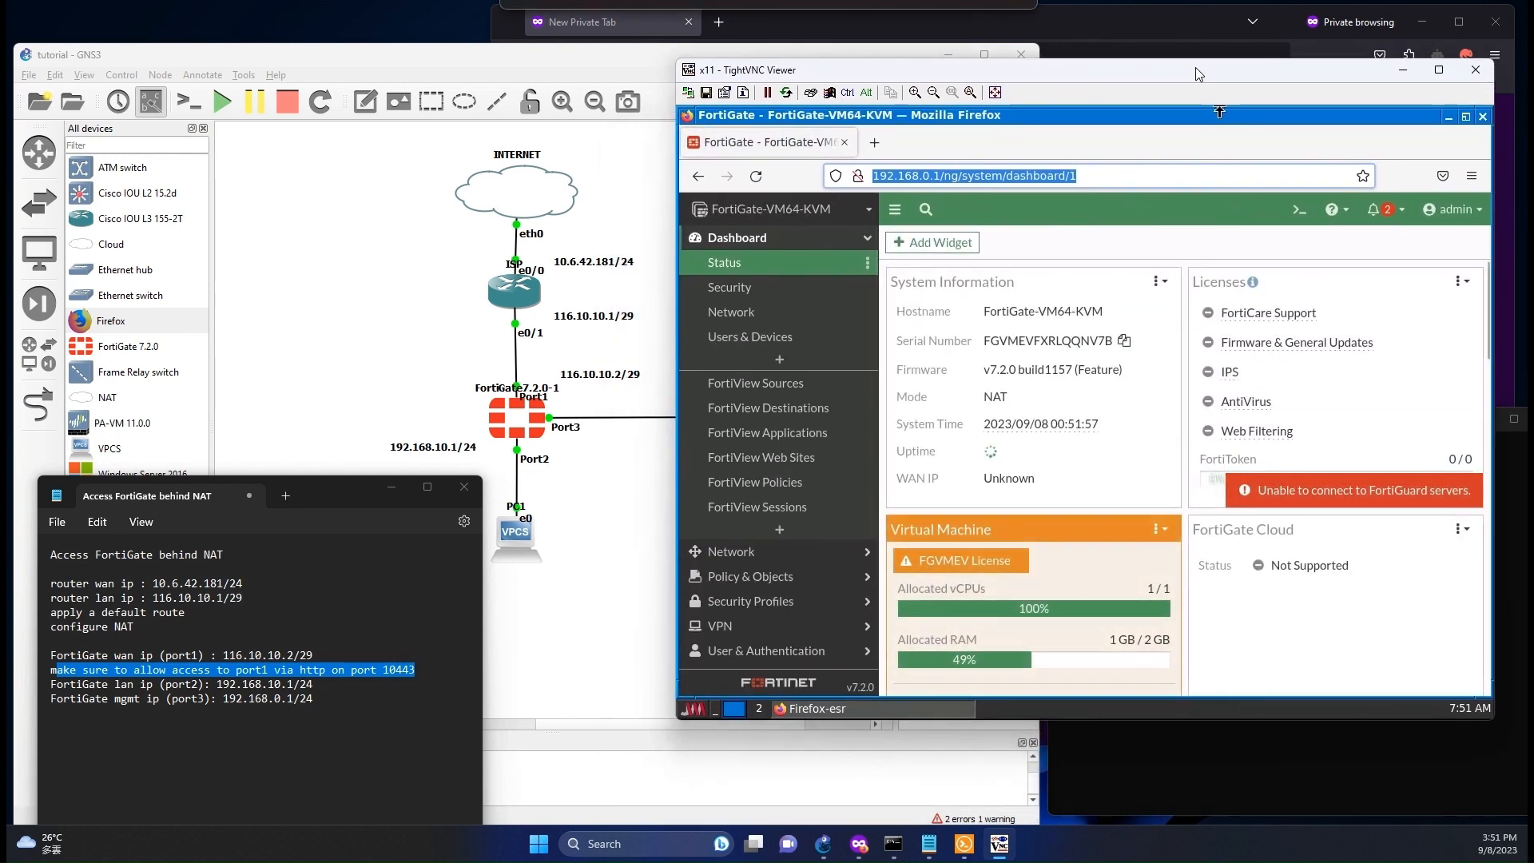
scroll(748, 601, "down", 2)
Step: Change the FortiGate administrative HTTP port from 80 to 10443 in System Settings and apply it
left_click(743, 610)
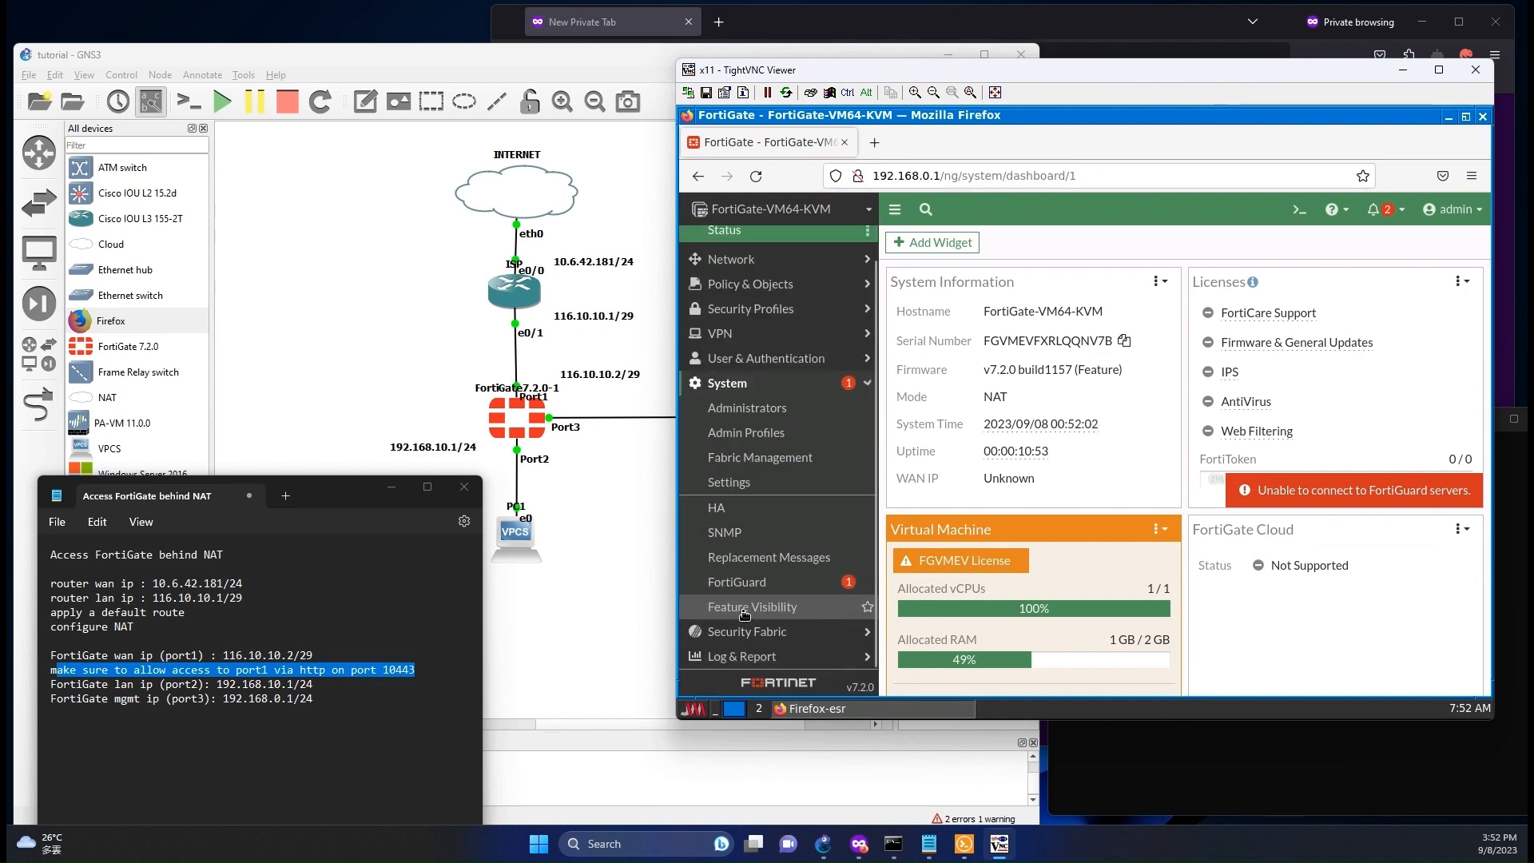
left_click(729, 457)
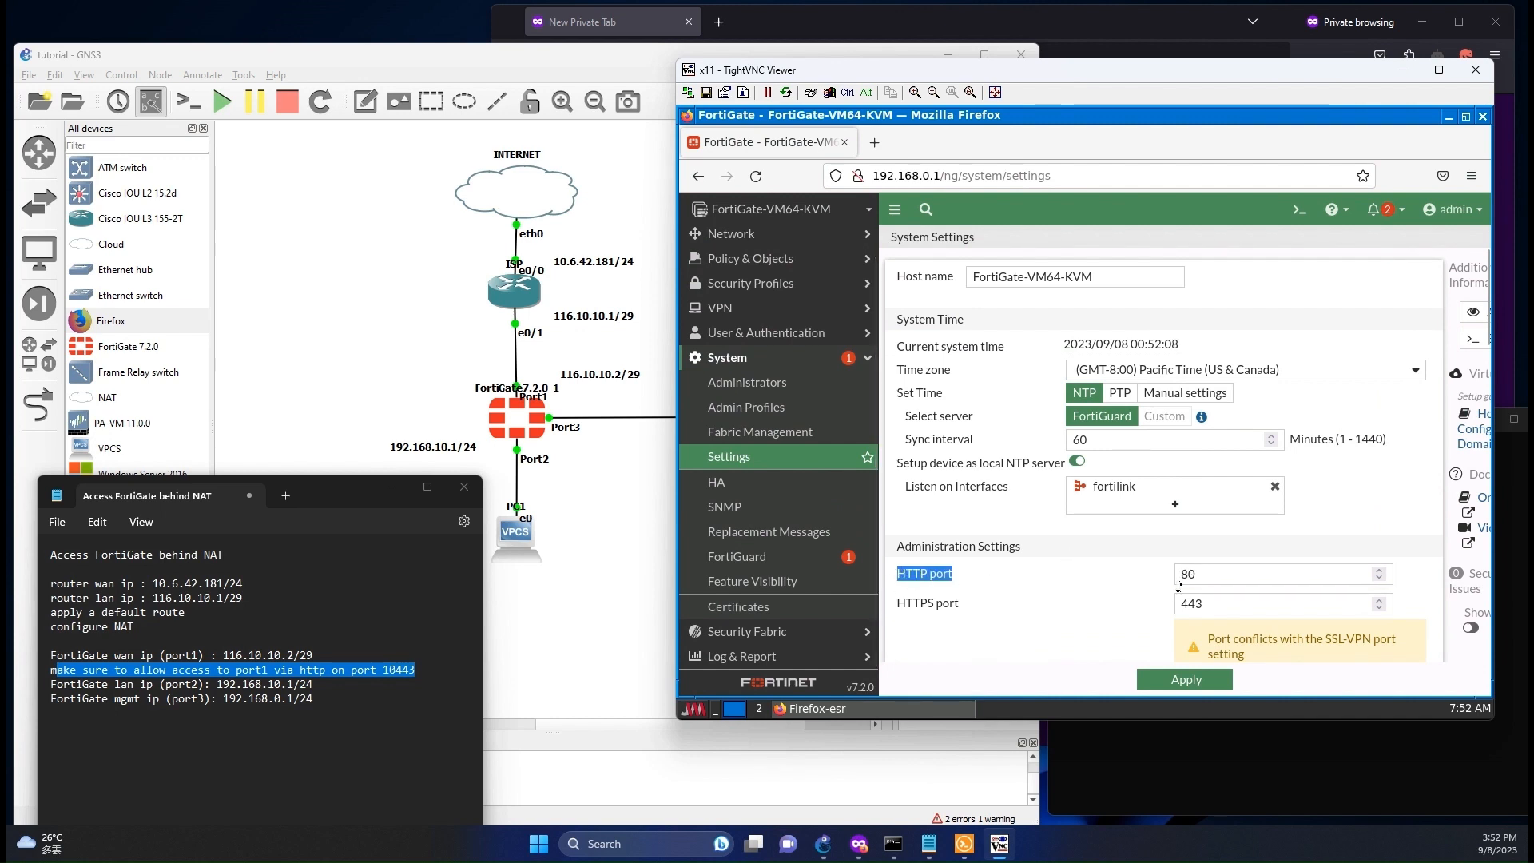
double_click(1186, 573)
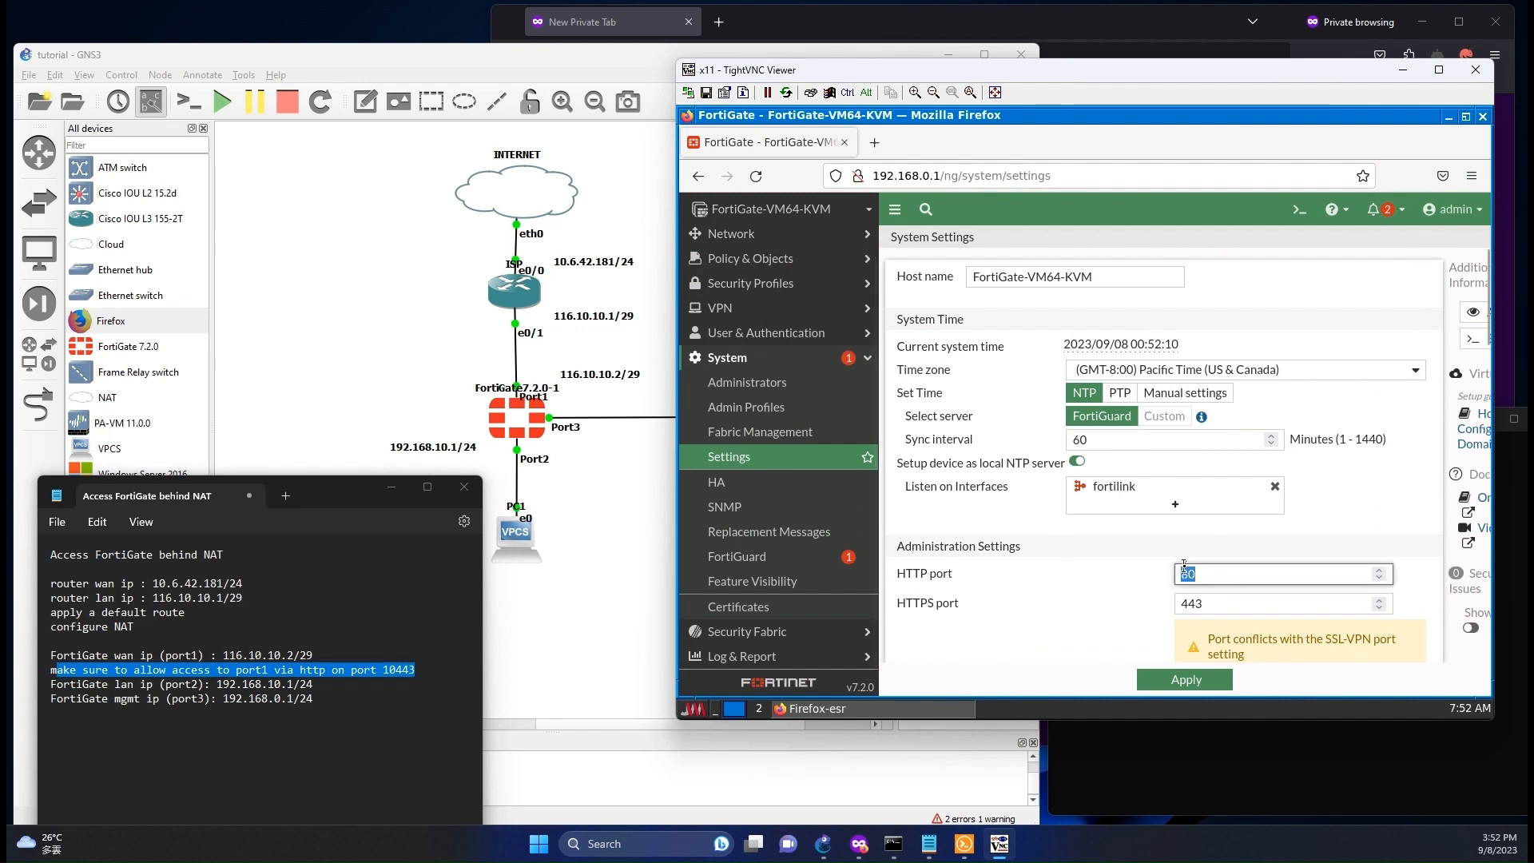
type("10443")
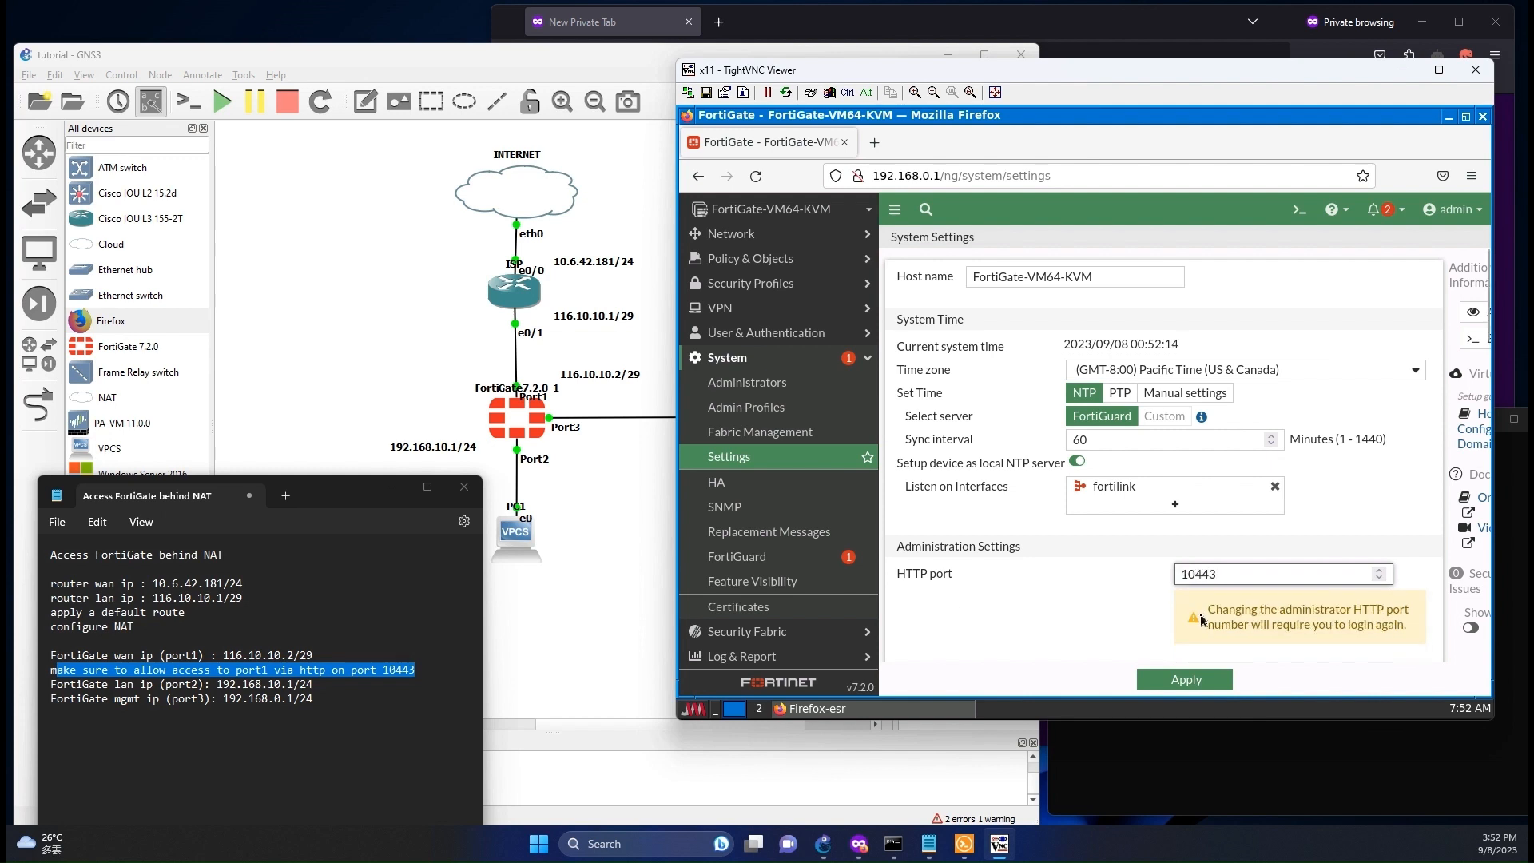
left_click(1201, 676)
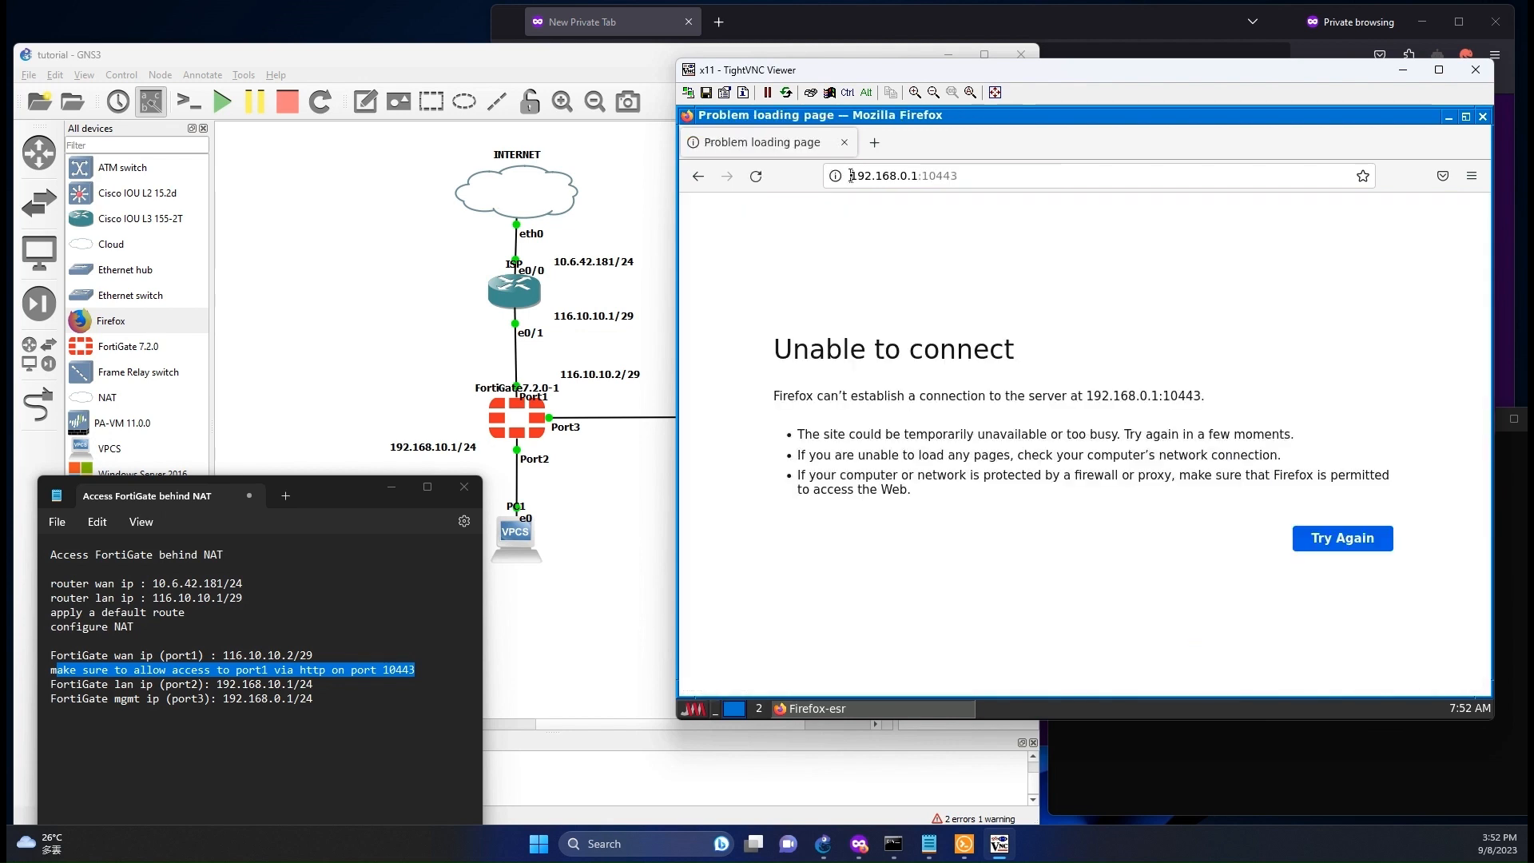
left_click(996, 177)
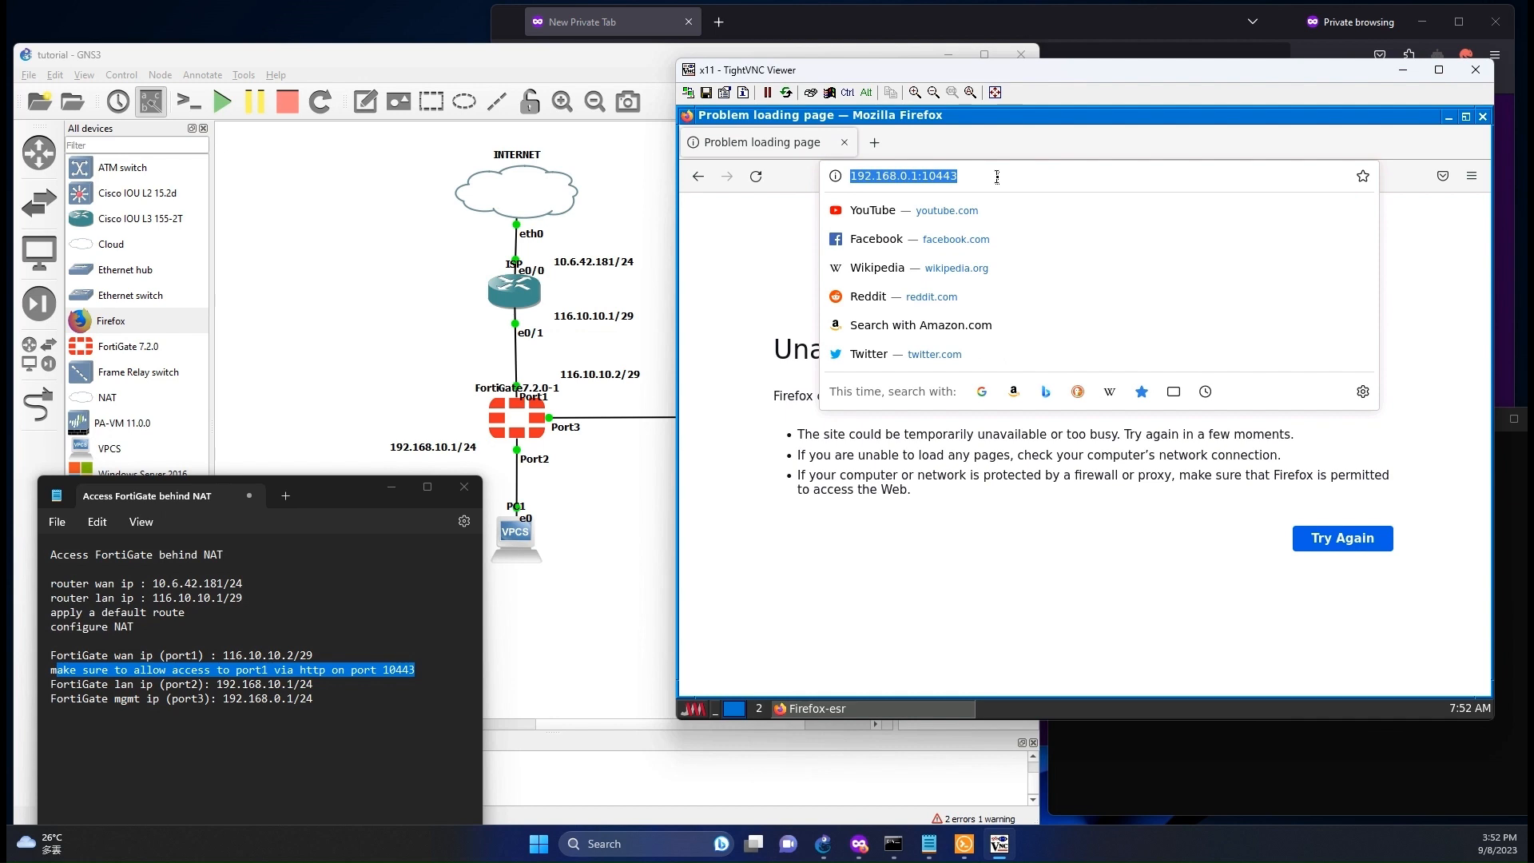
Step: Reconnect at 192.168.0.1:10443, turn off the FortiOS 7.2.0 dialog, and reopen System Settings
key("Return")
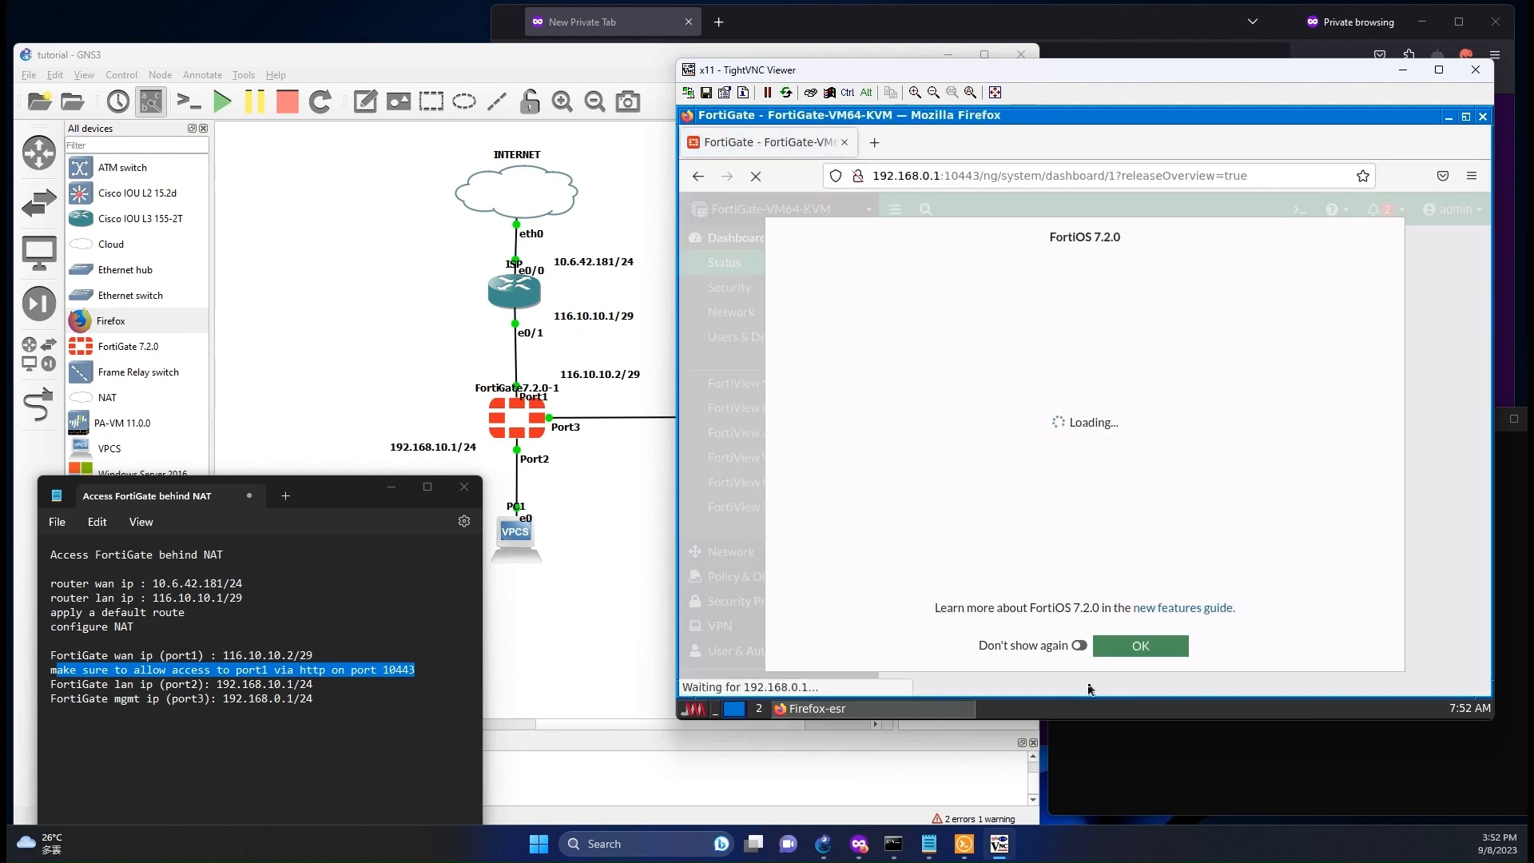
left_click(1080, 646)
left_click(1113, 651)
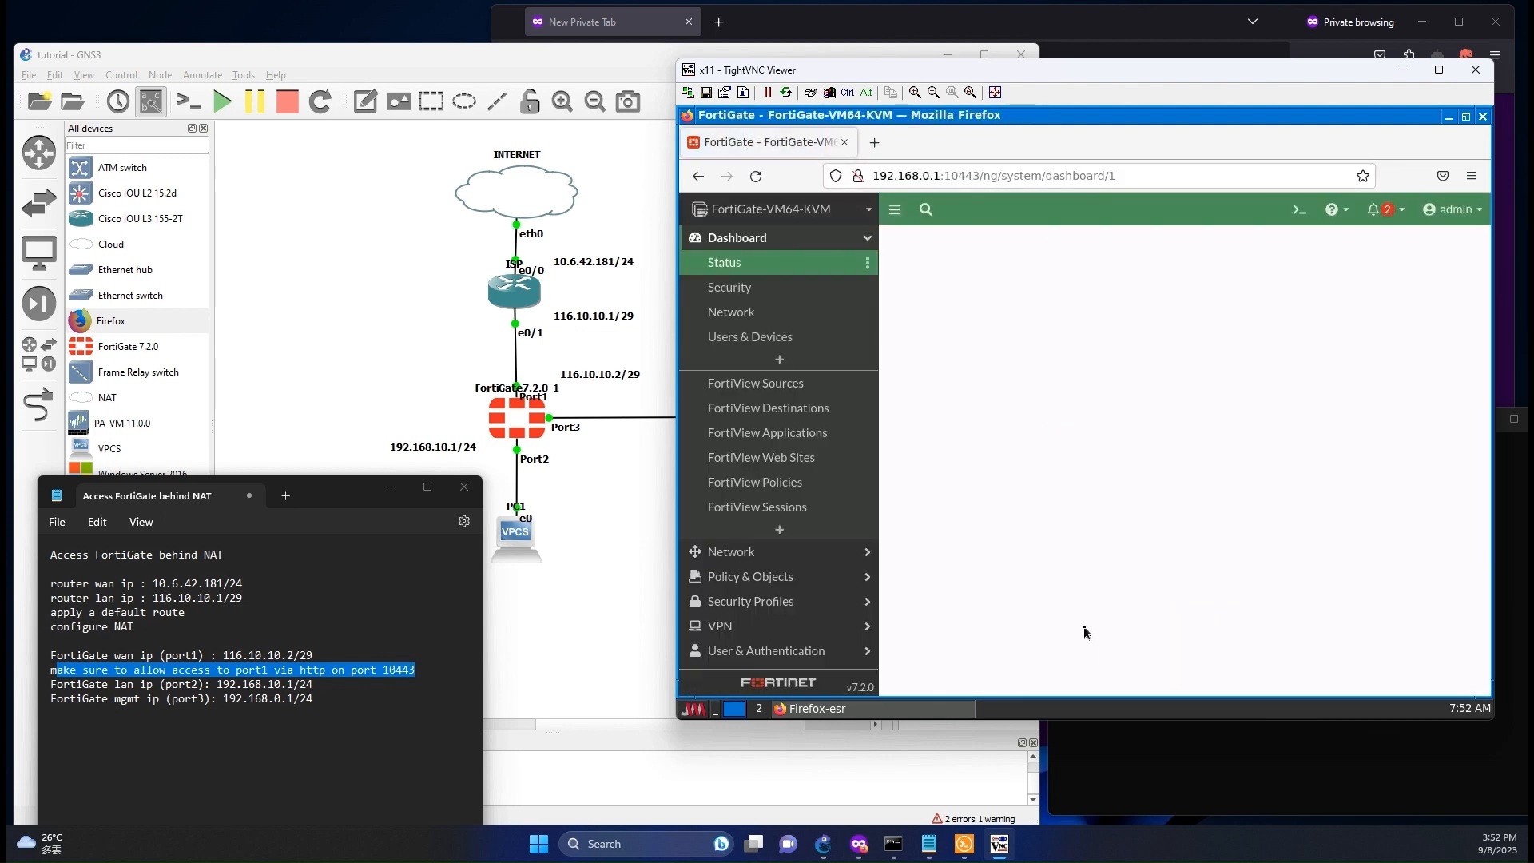
scroll(759, 623, "down", 2)
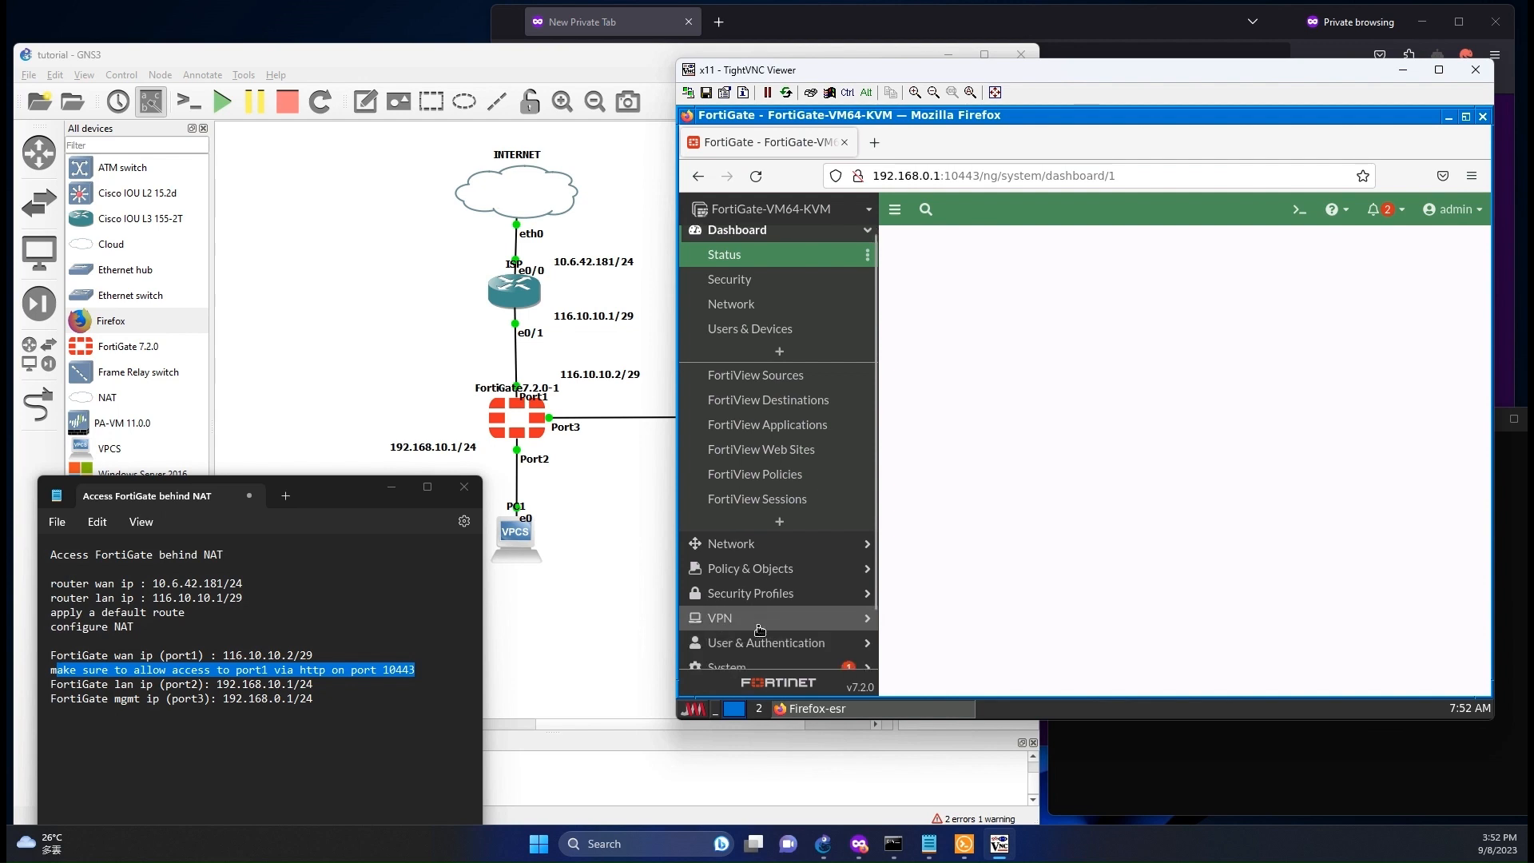
left_click(759, 609)
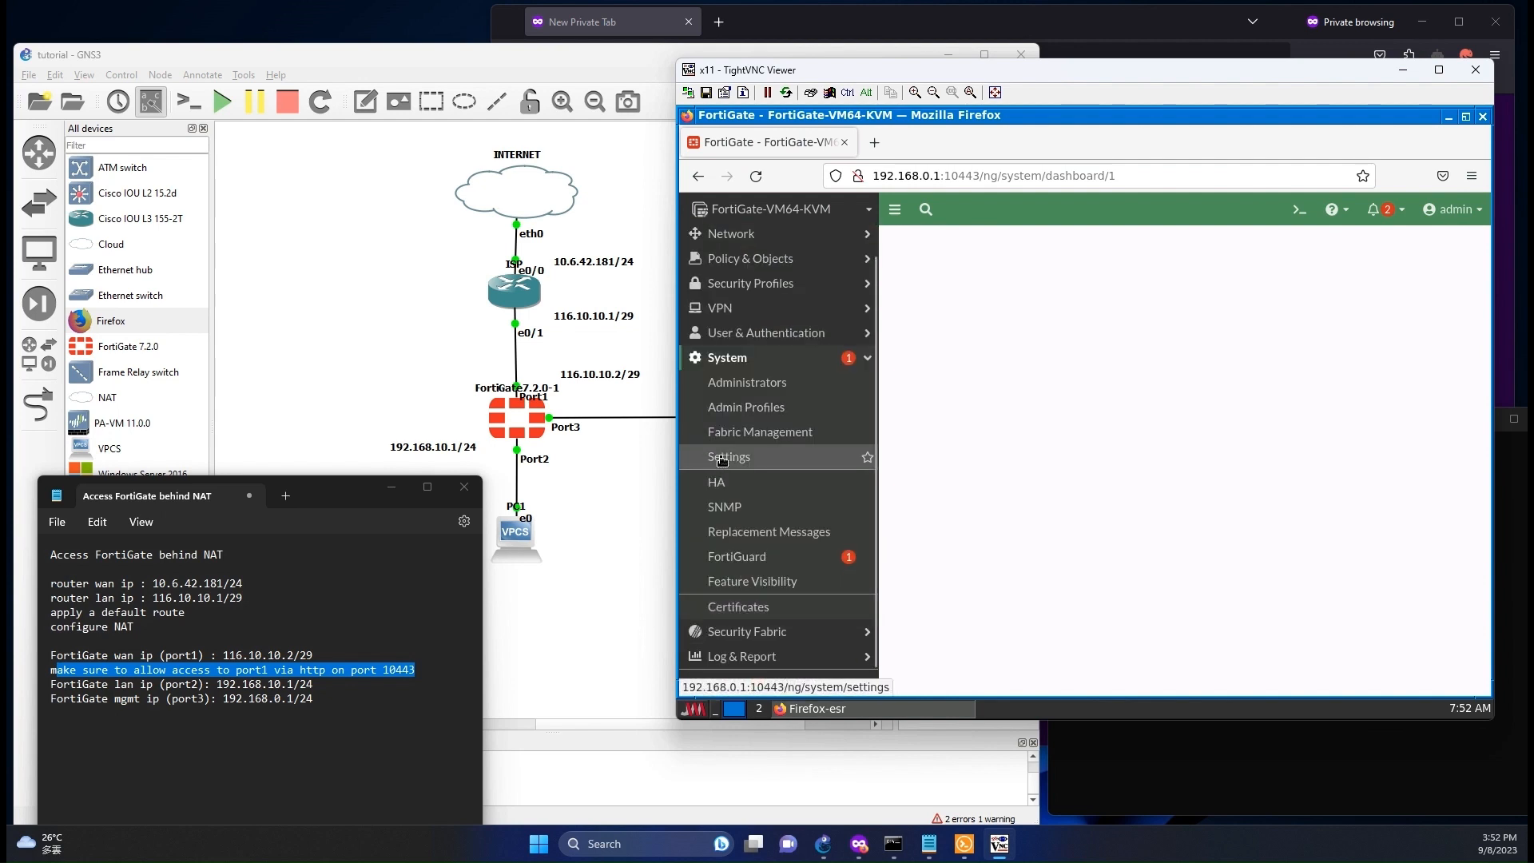
left_click(723, 457)
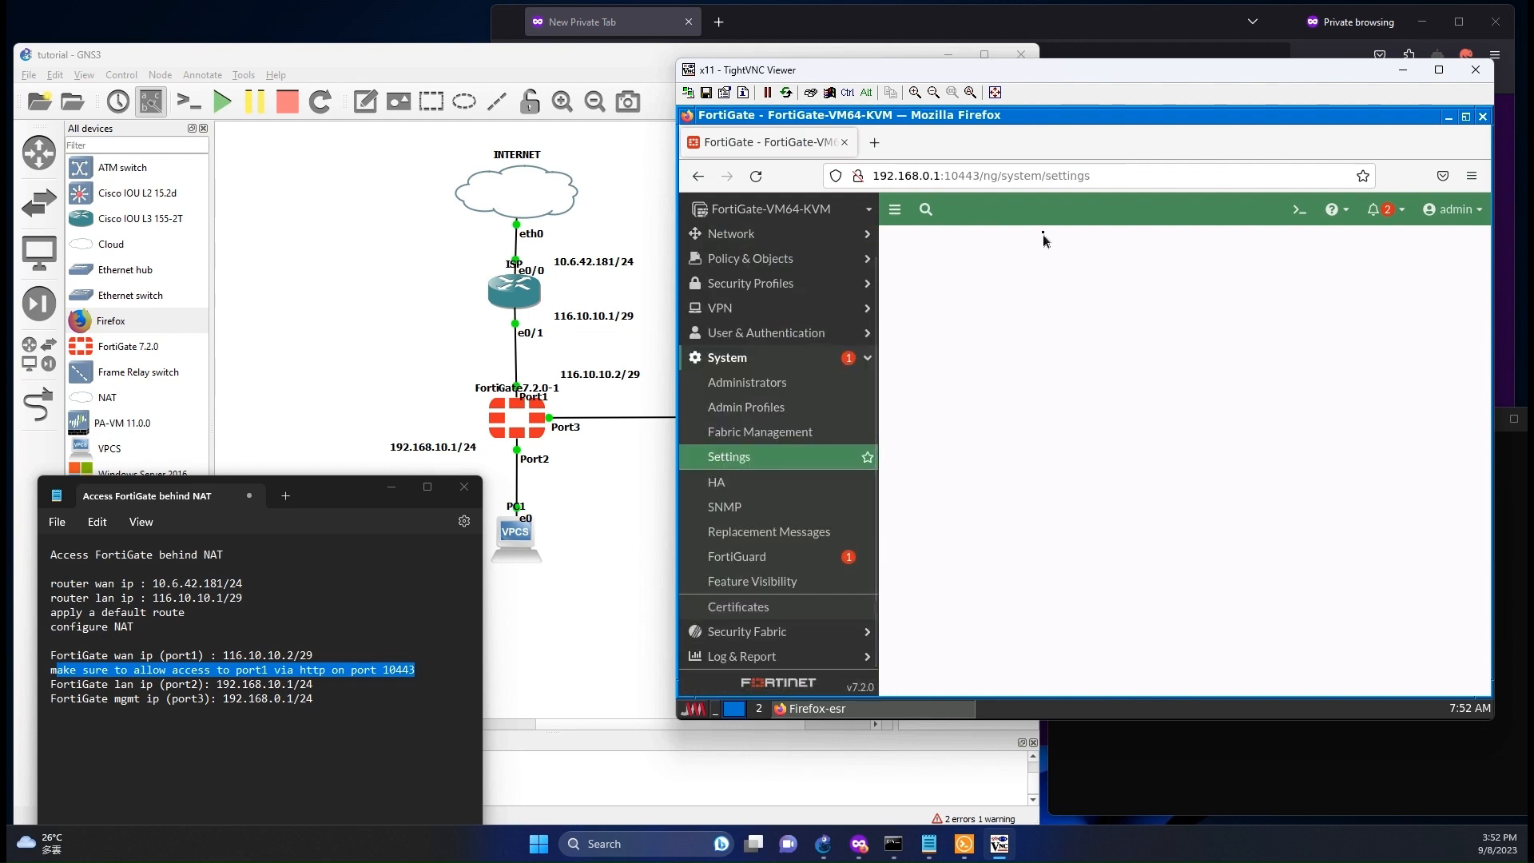
left_click(1017, 178)
key("Return")
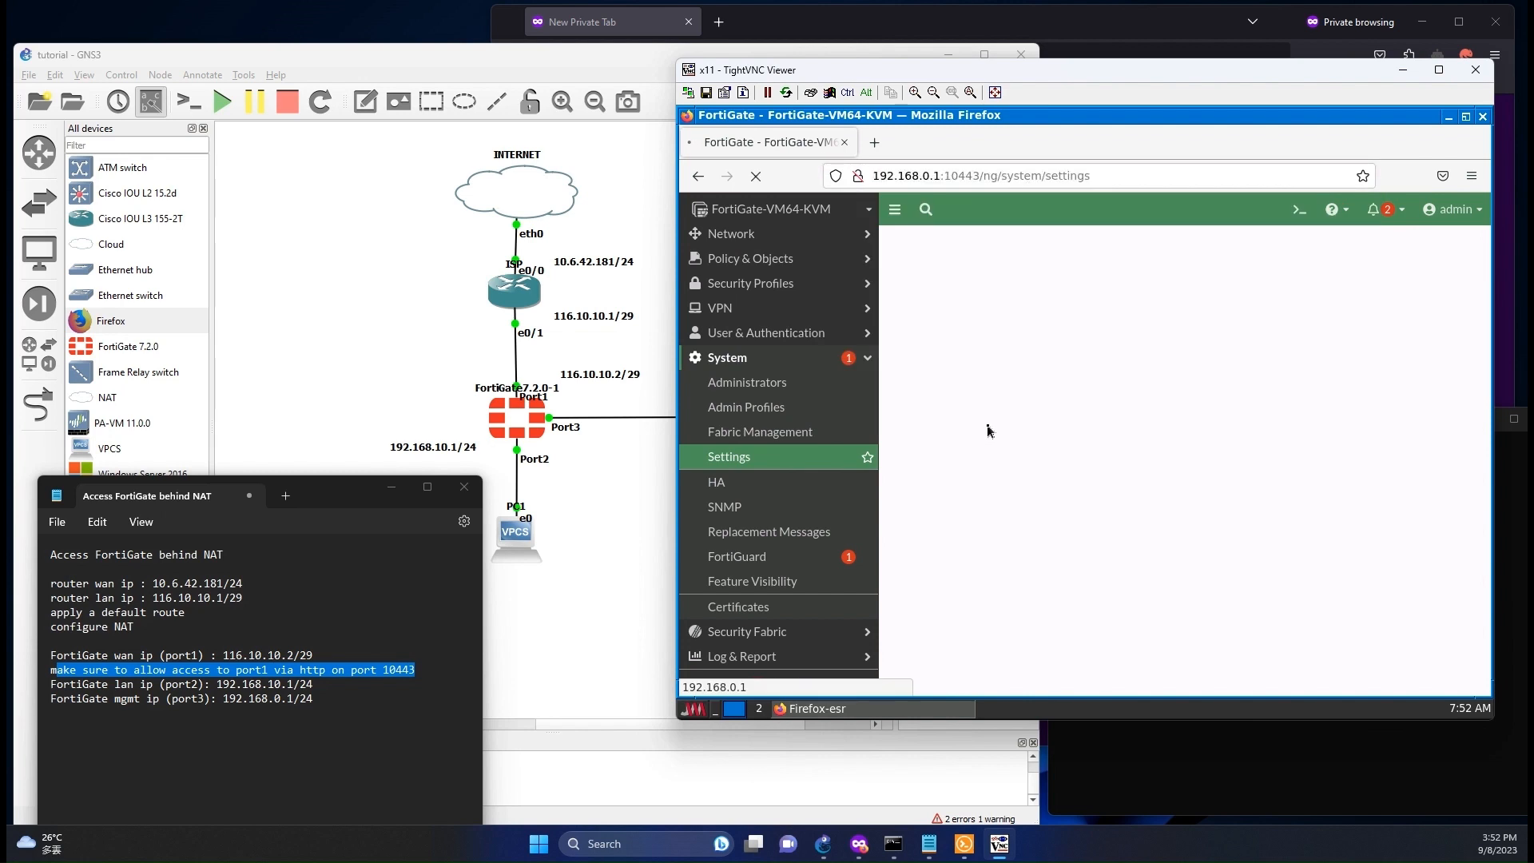
Step: Copy the 192.168.0.1:10443 address into a new Firefox tab
left_click_drag(945, 176, 981, 177)
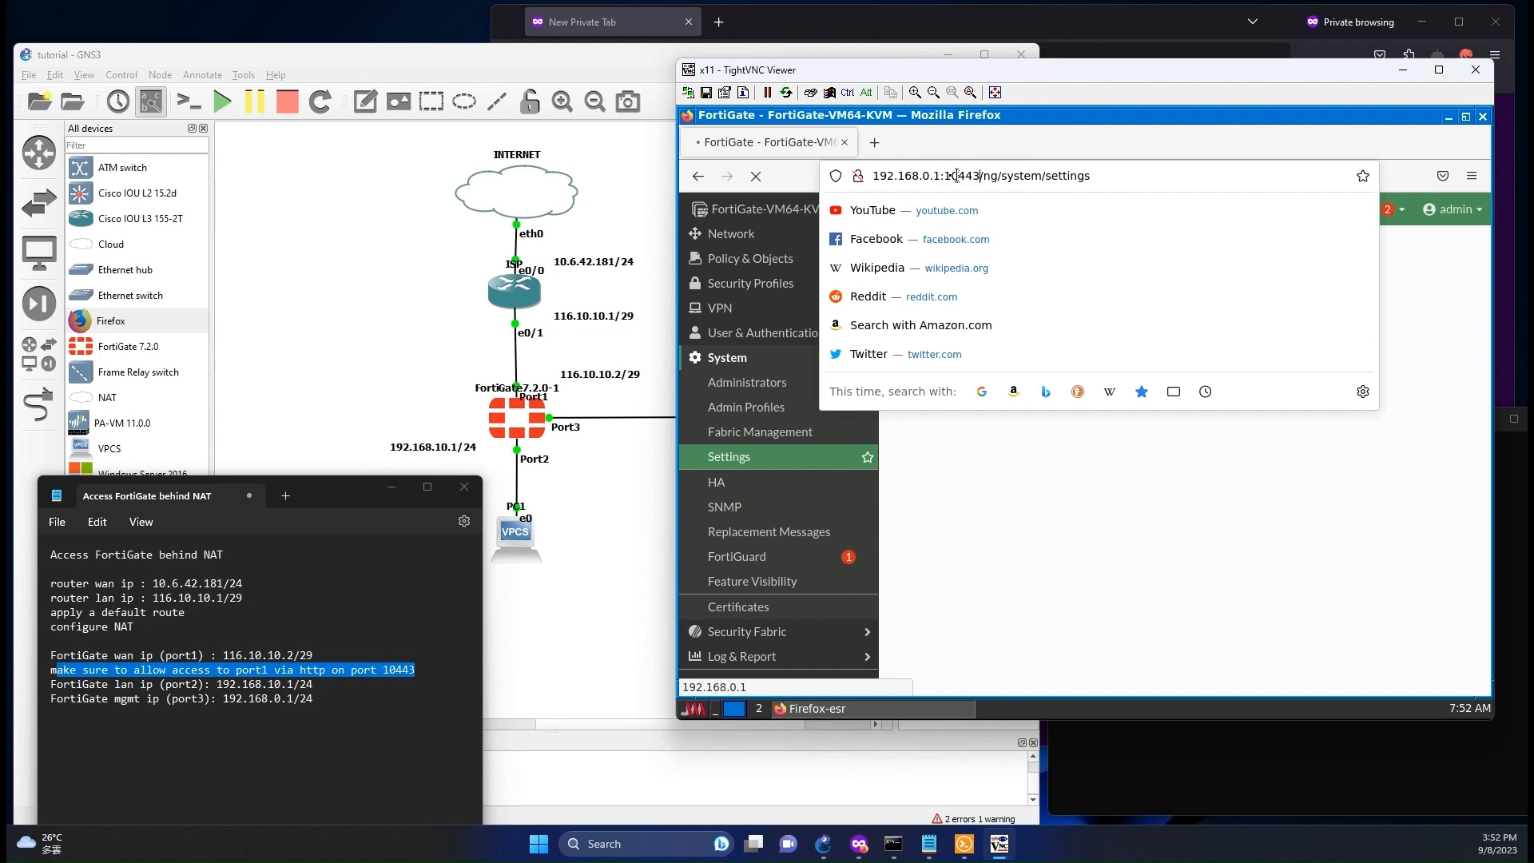
left_click_drag(981, 176, 831, 178)
key("ctrl+c")
left_click(874, 143)
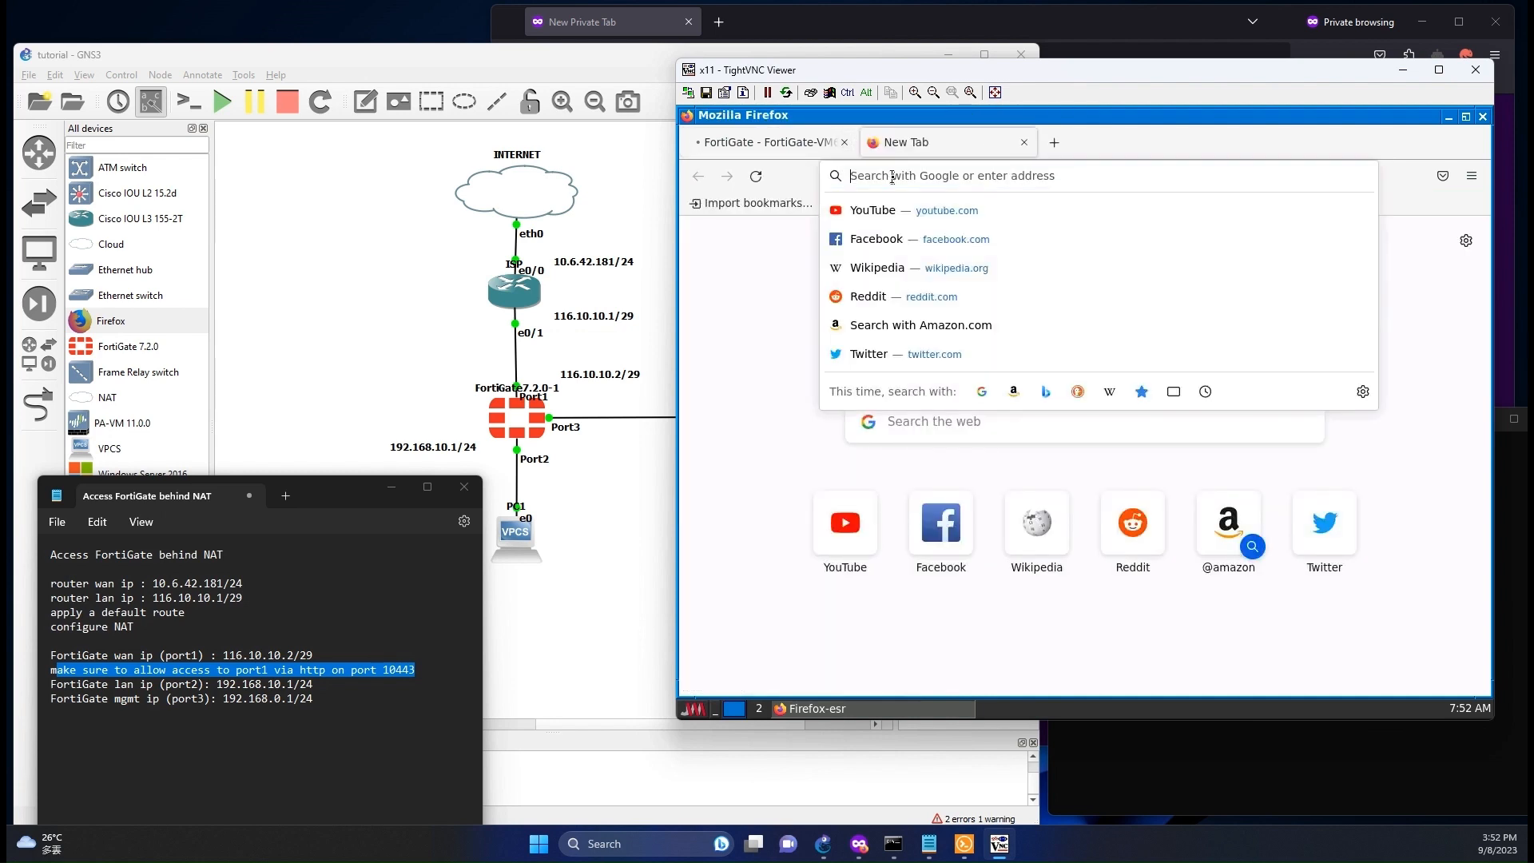
key("ctrl+v")
left_click_drag(873, 180, 829, 179)
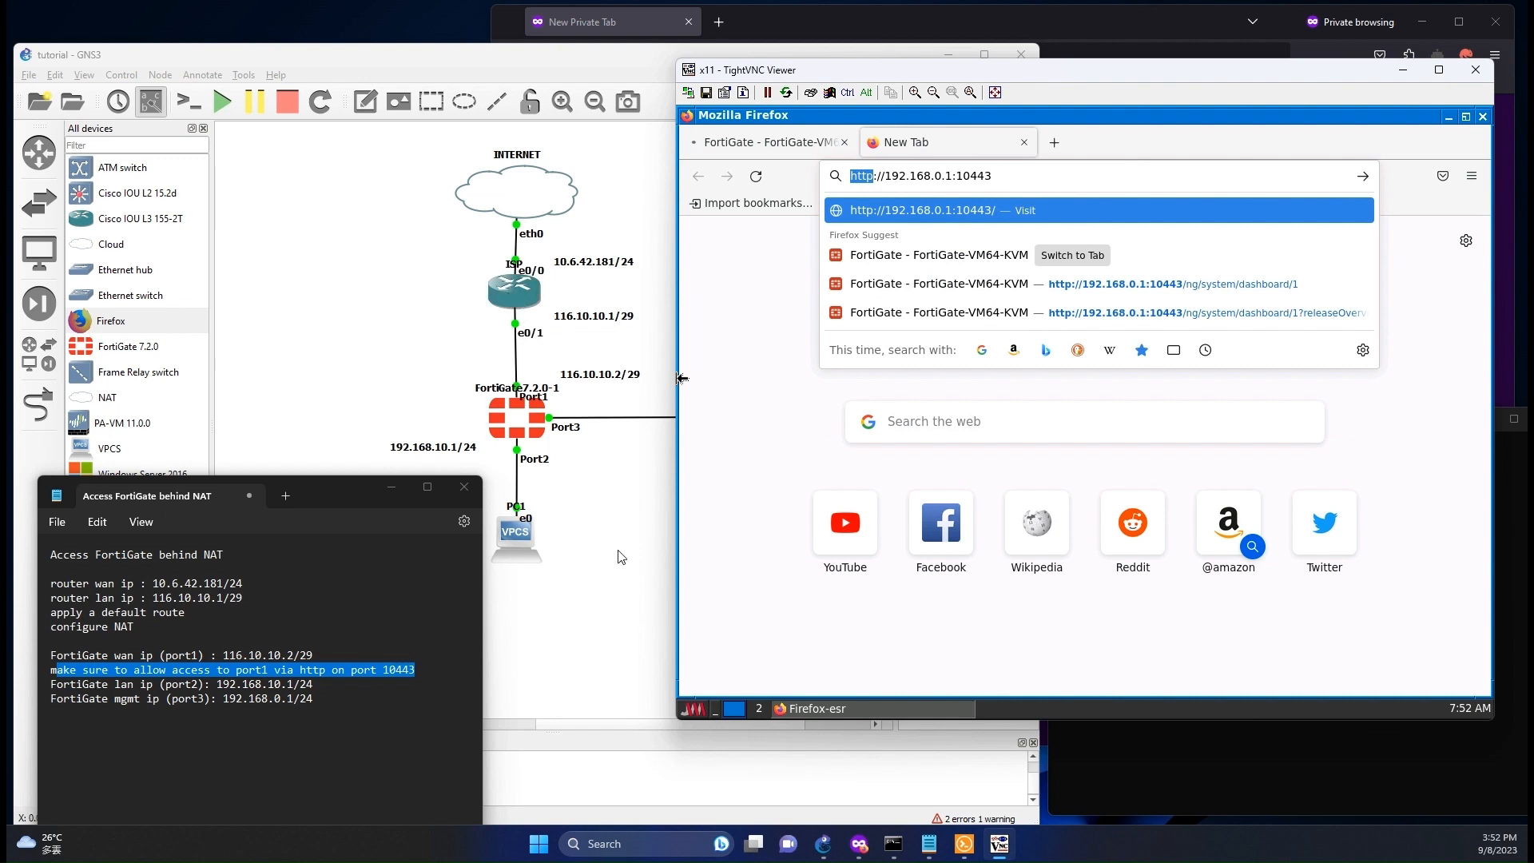
Step: Enter configuration mode with conf t on the ISP router in Solar-PuTTY
left_click(965, 844)
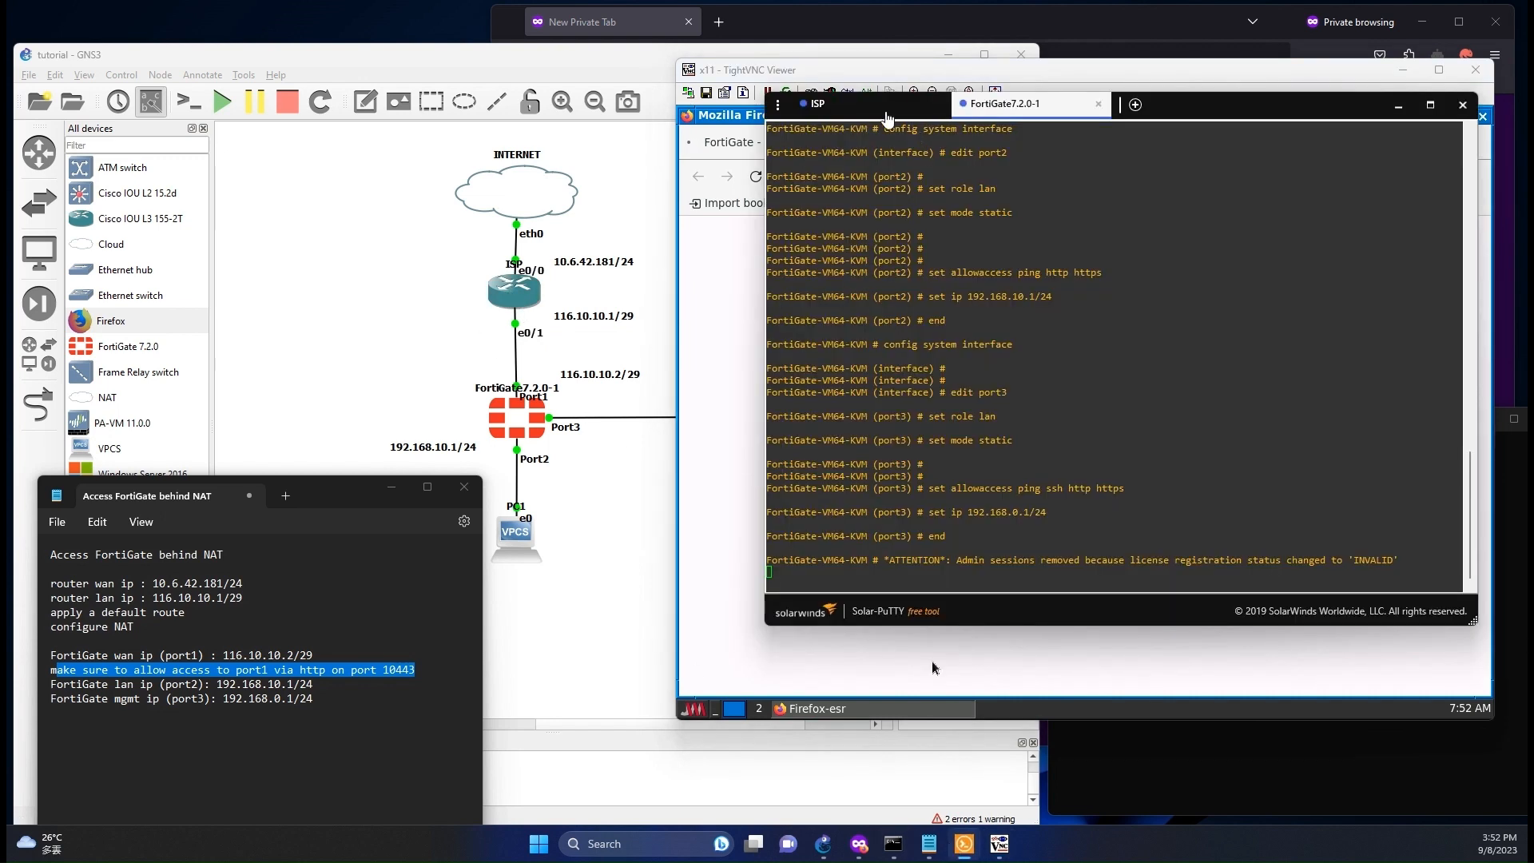
left_click(887, 115)
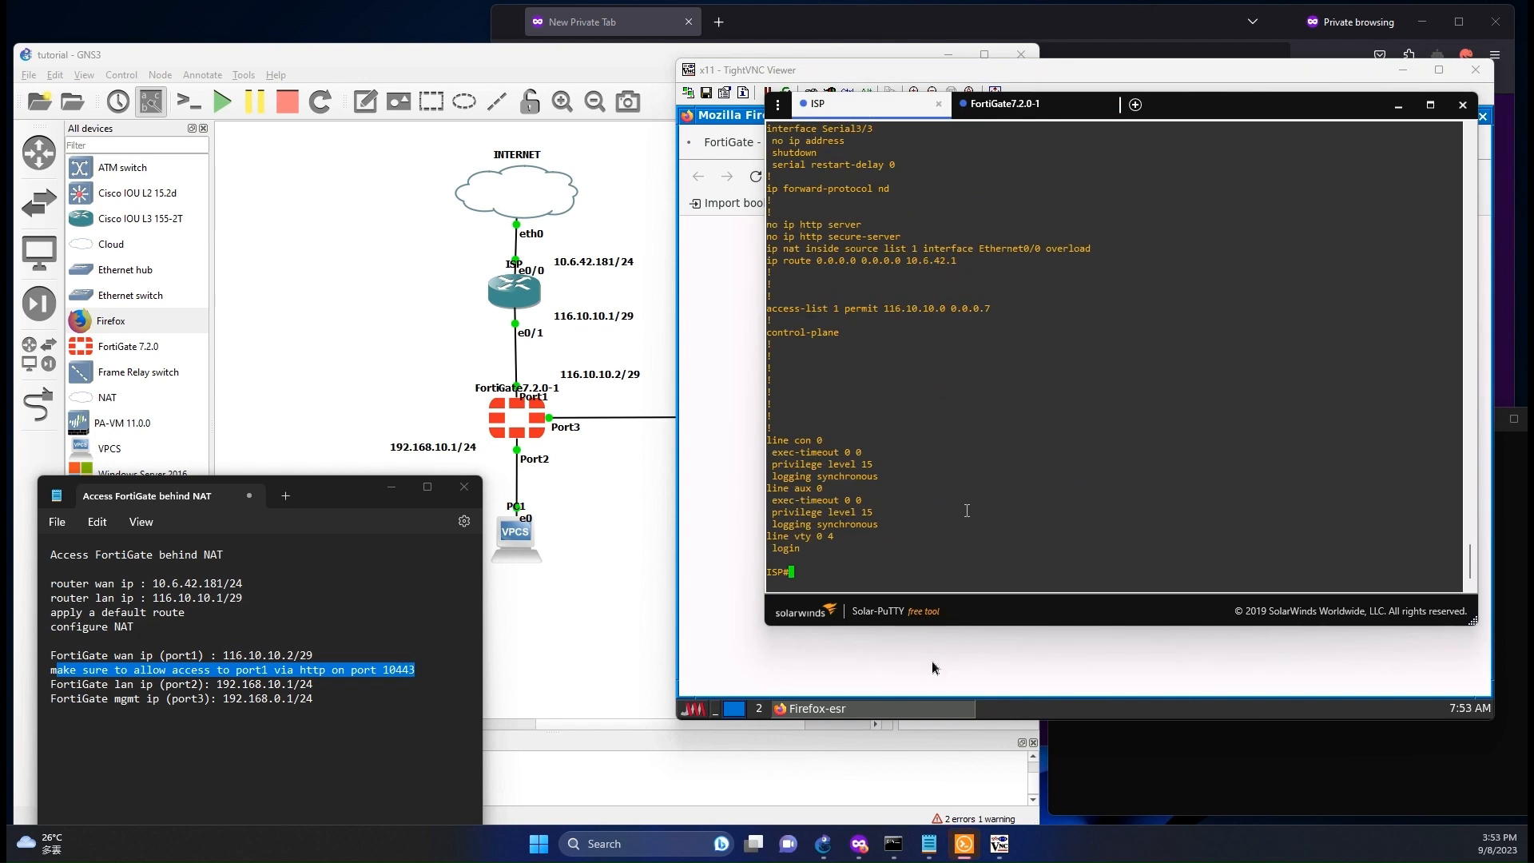
type("conf t")
key("Return")
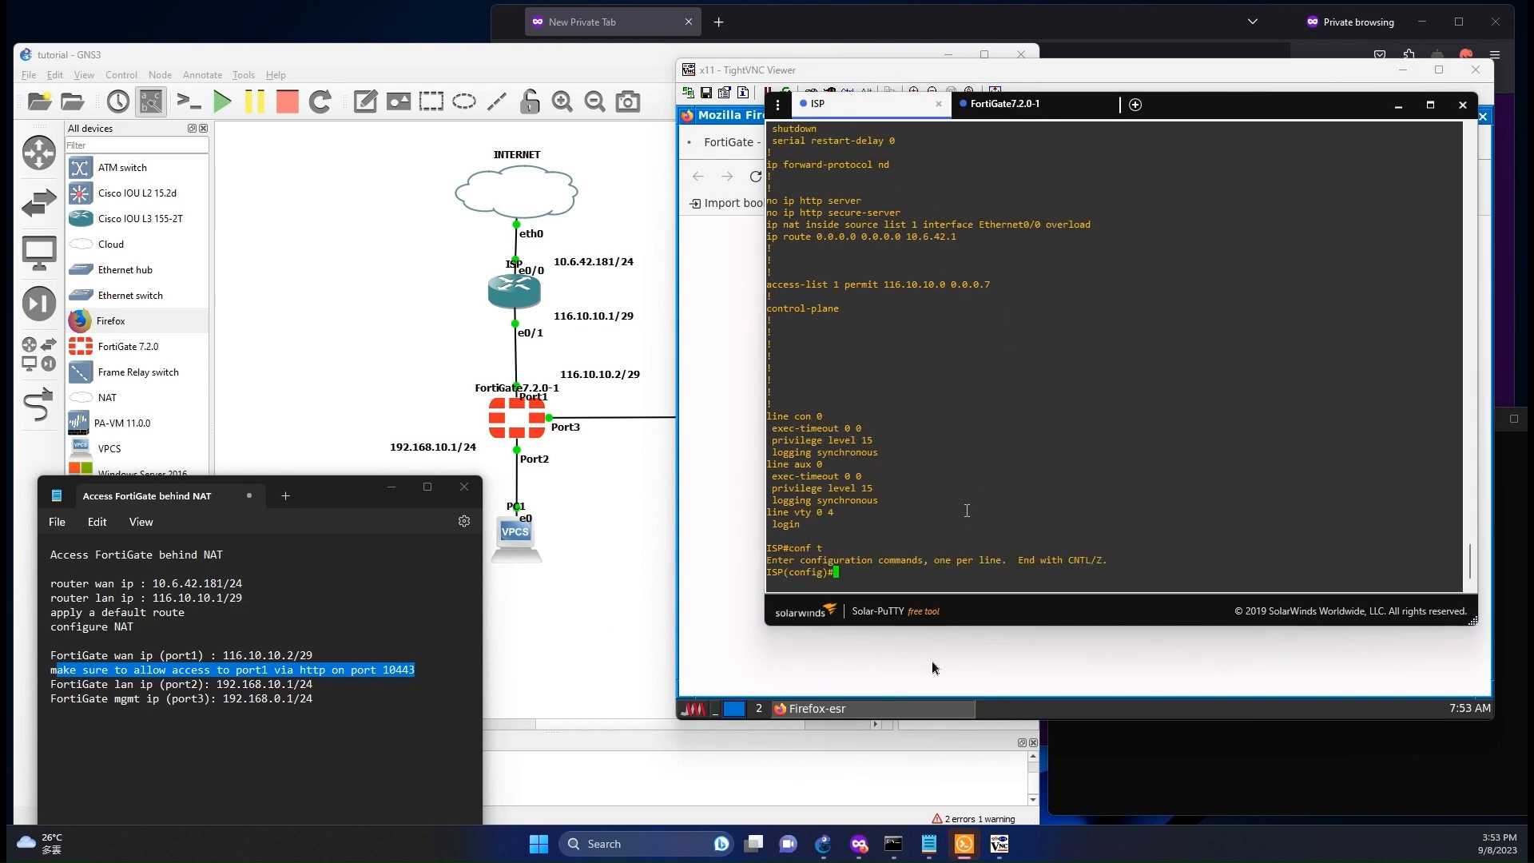
key("Return")
key("Return")
key("Return")
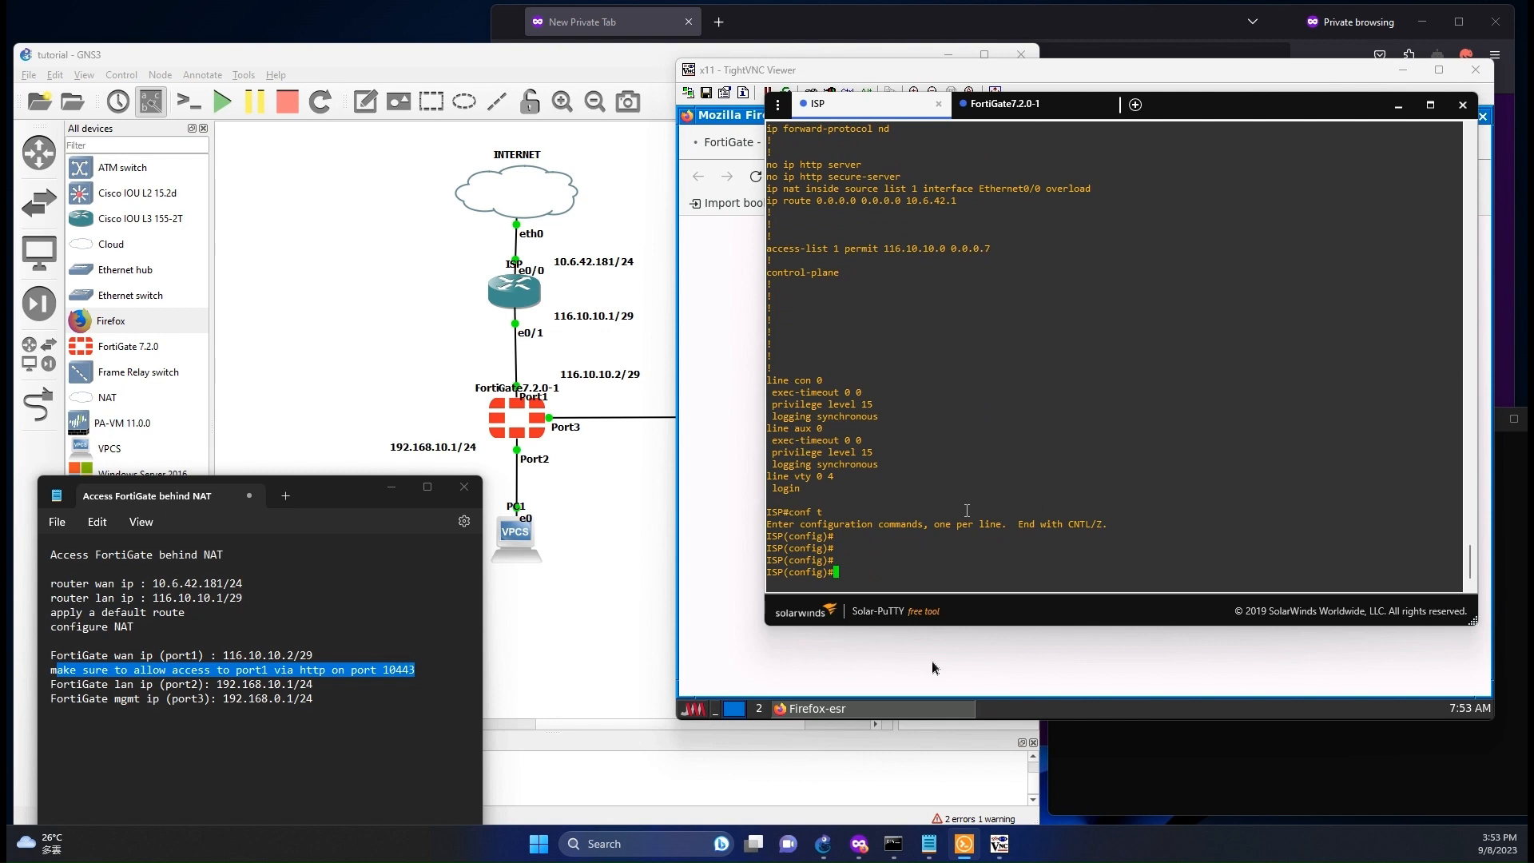
Step: Type the rule ip nat inside source static tcp 116.10.10.2 10443 interface e0/0 10443
type("ip nat inside")
key("Tab")
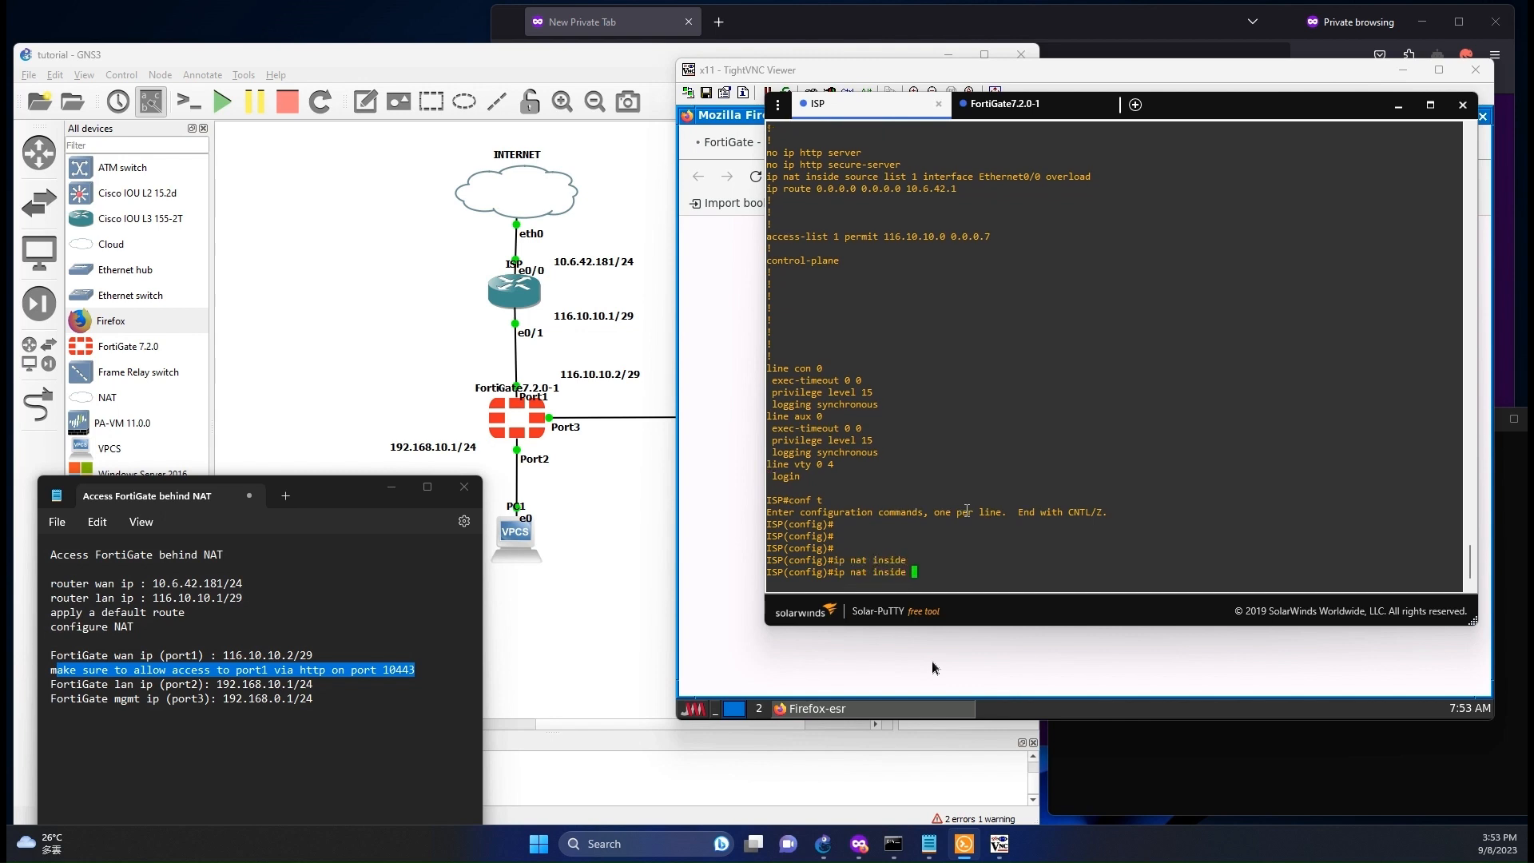
type("source")
key("Tab")
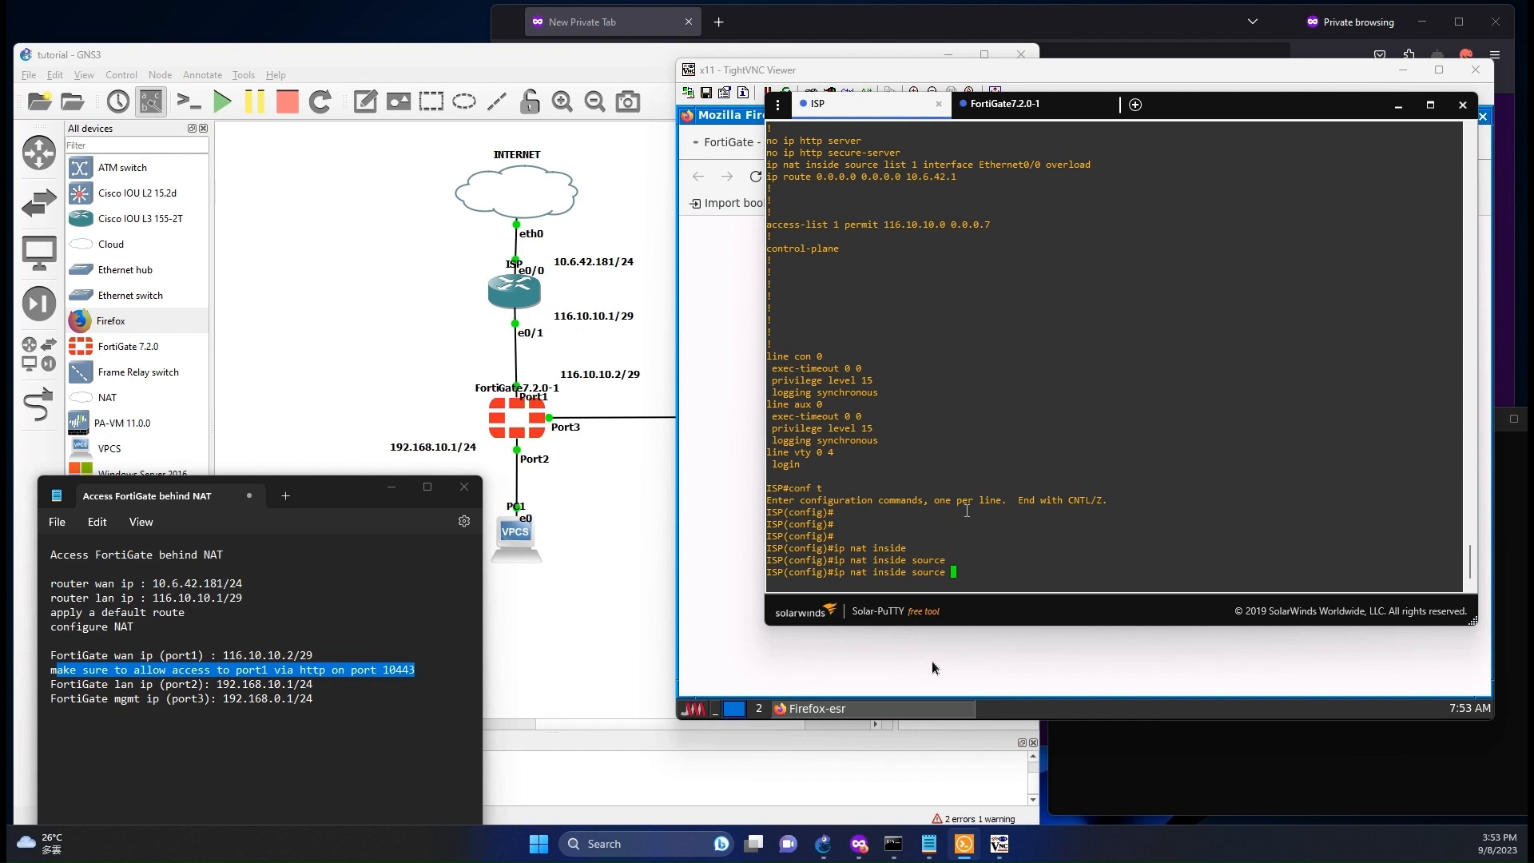
type("sta")
key("Tab")
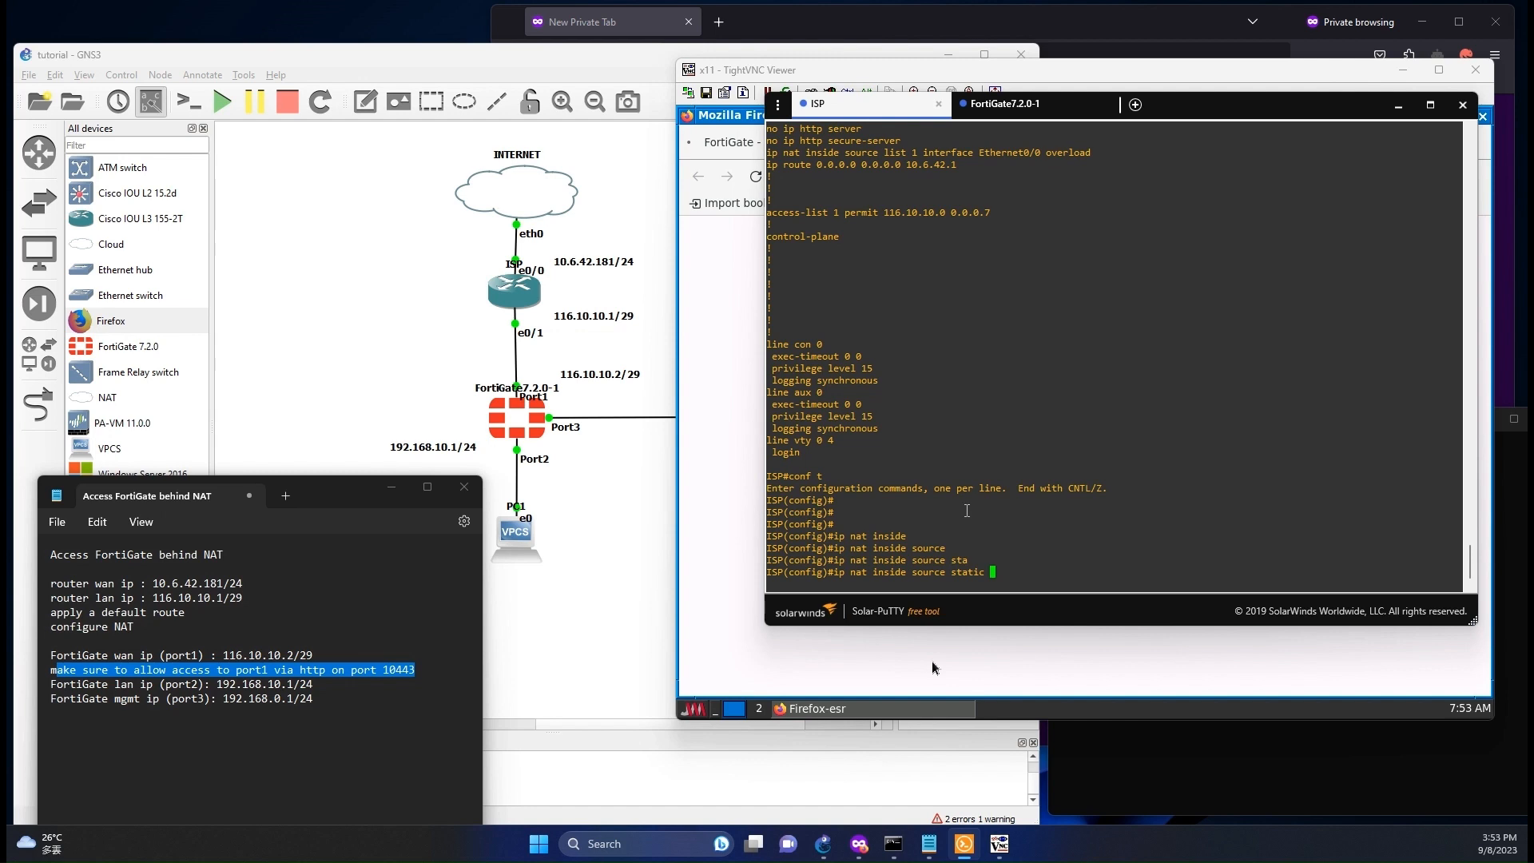
type("t")
type("c")
type("p")
type("116.10.10.2")
type("10443 inter")
key("Tab")
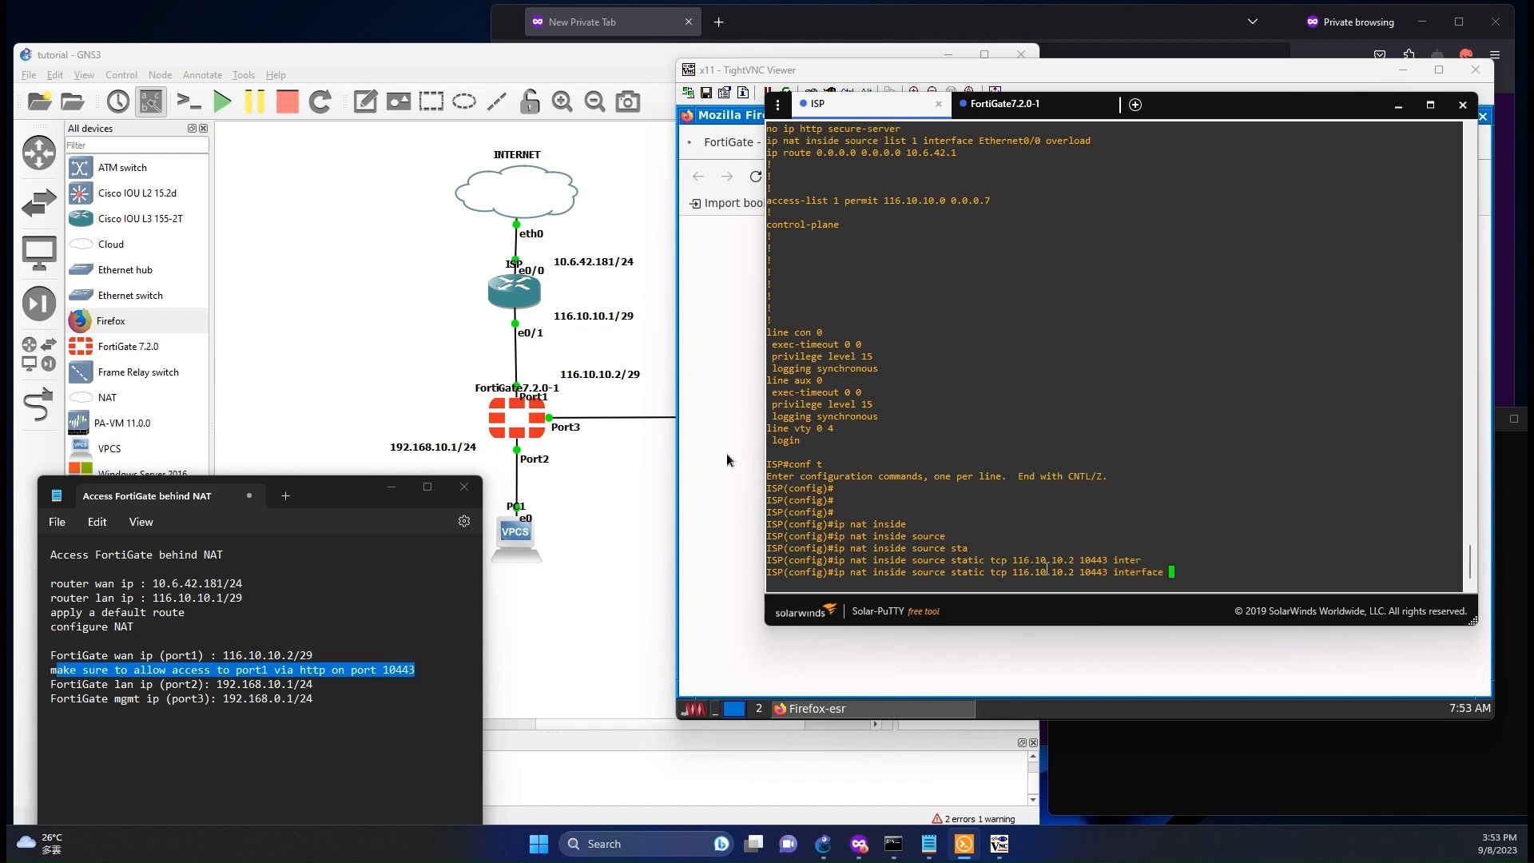
type("e0/0 10443")
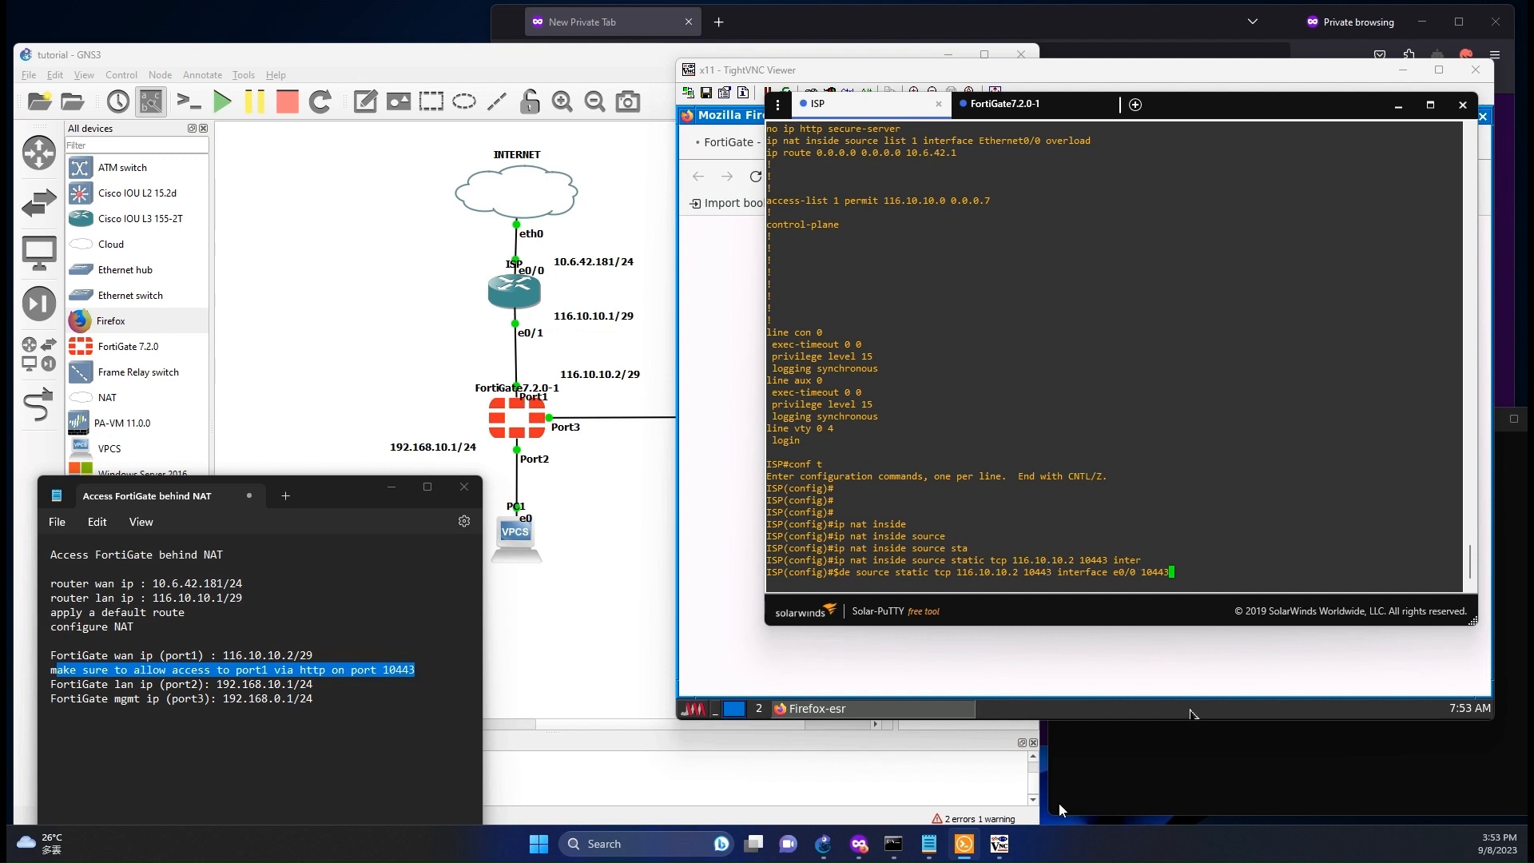
Step: Run a continuous tcping -t to 10.6.42.181 port 10443 in an admin Command Prompt
left_click(892, 847)
left_click(1255, 613)
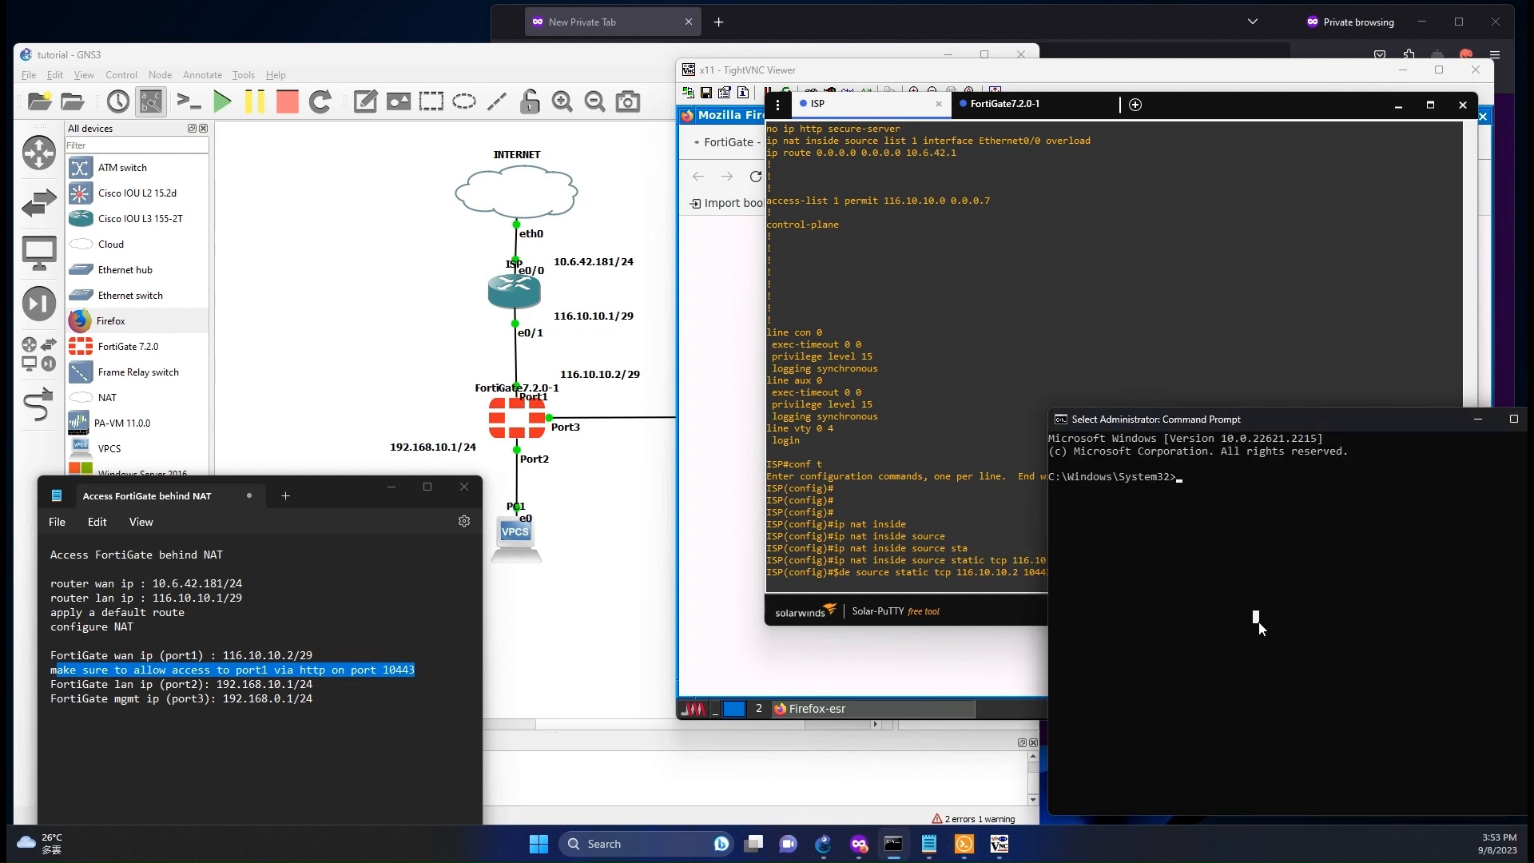
type("tcping")
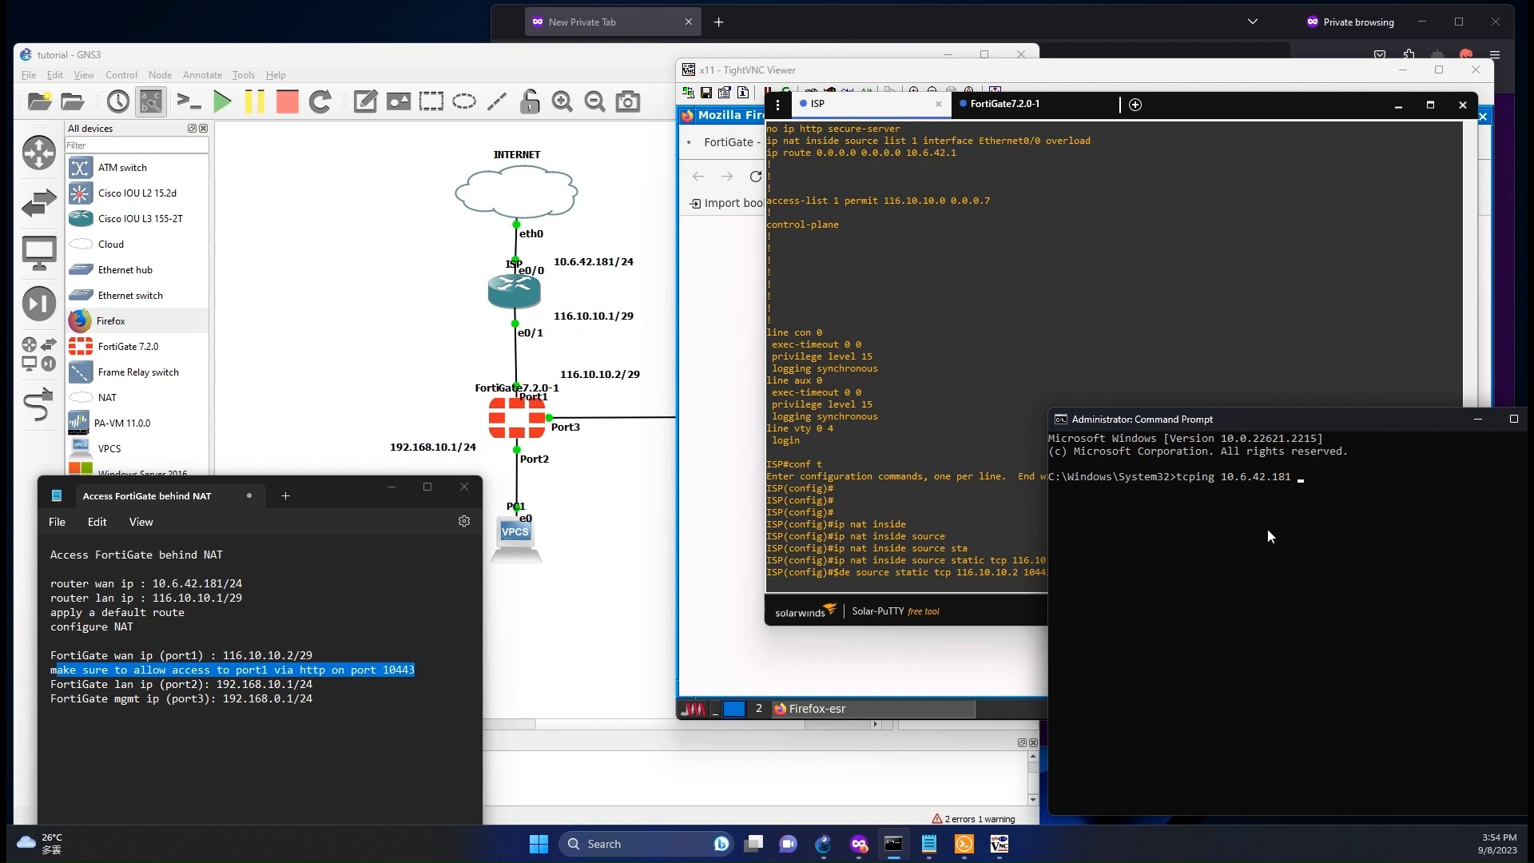
type("10.6.42.181 10443")
key("Return")
key("ctrl+c")
key("Return")
key("Up")
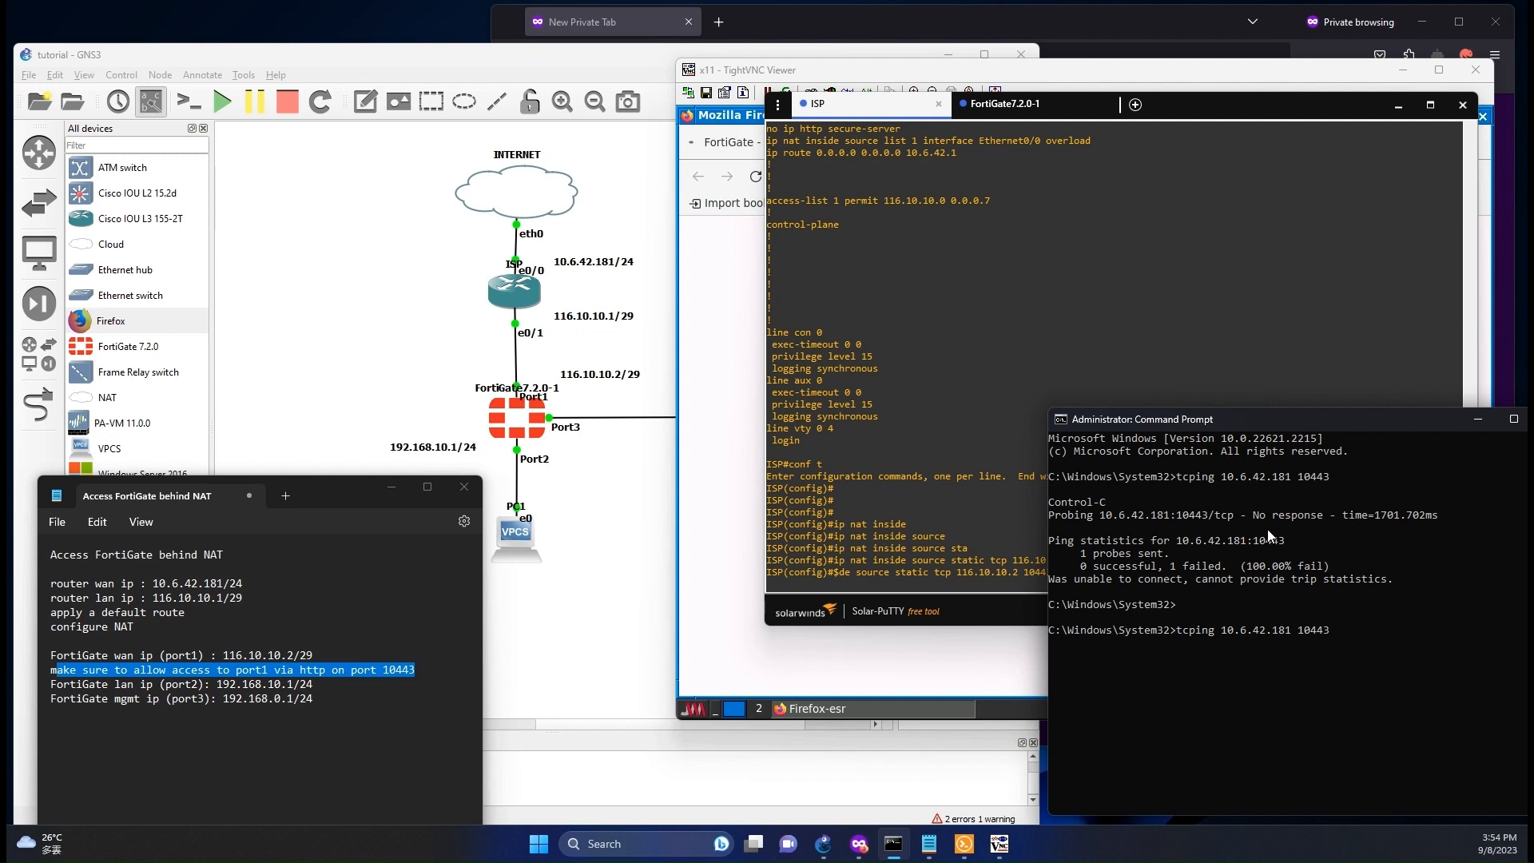
key("Left")
key("Left")
key("Left")
key("Left")
key("Left")
type("-t")
key("Return")
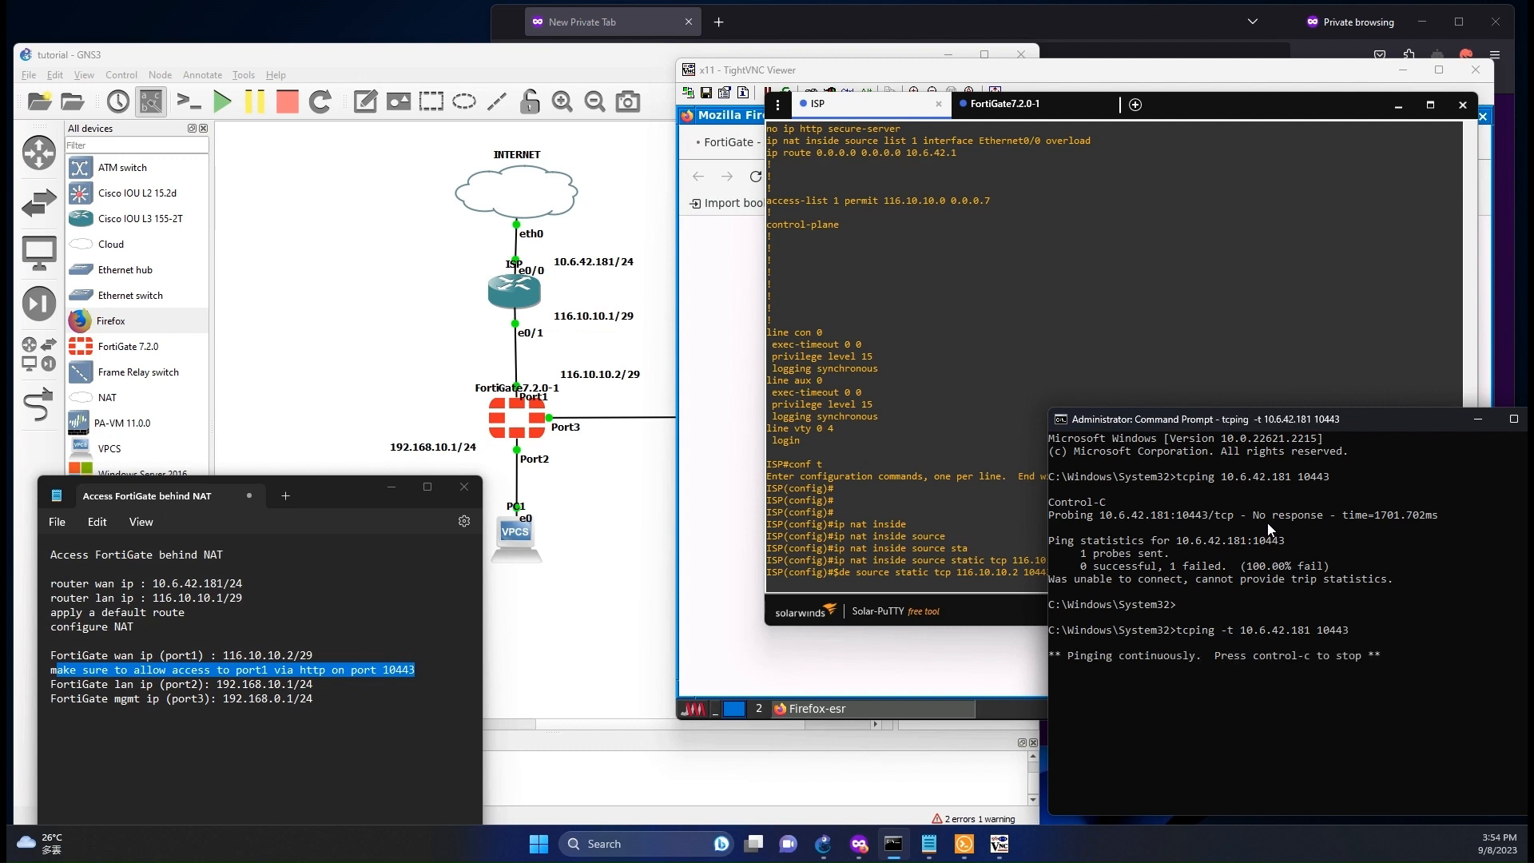
Step: Apply the ISP static NAT rule and confirm tcping now reports Port is open
left_click(1014, 396)
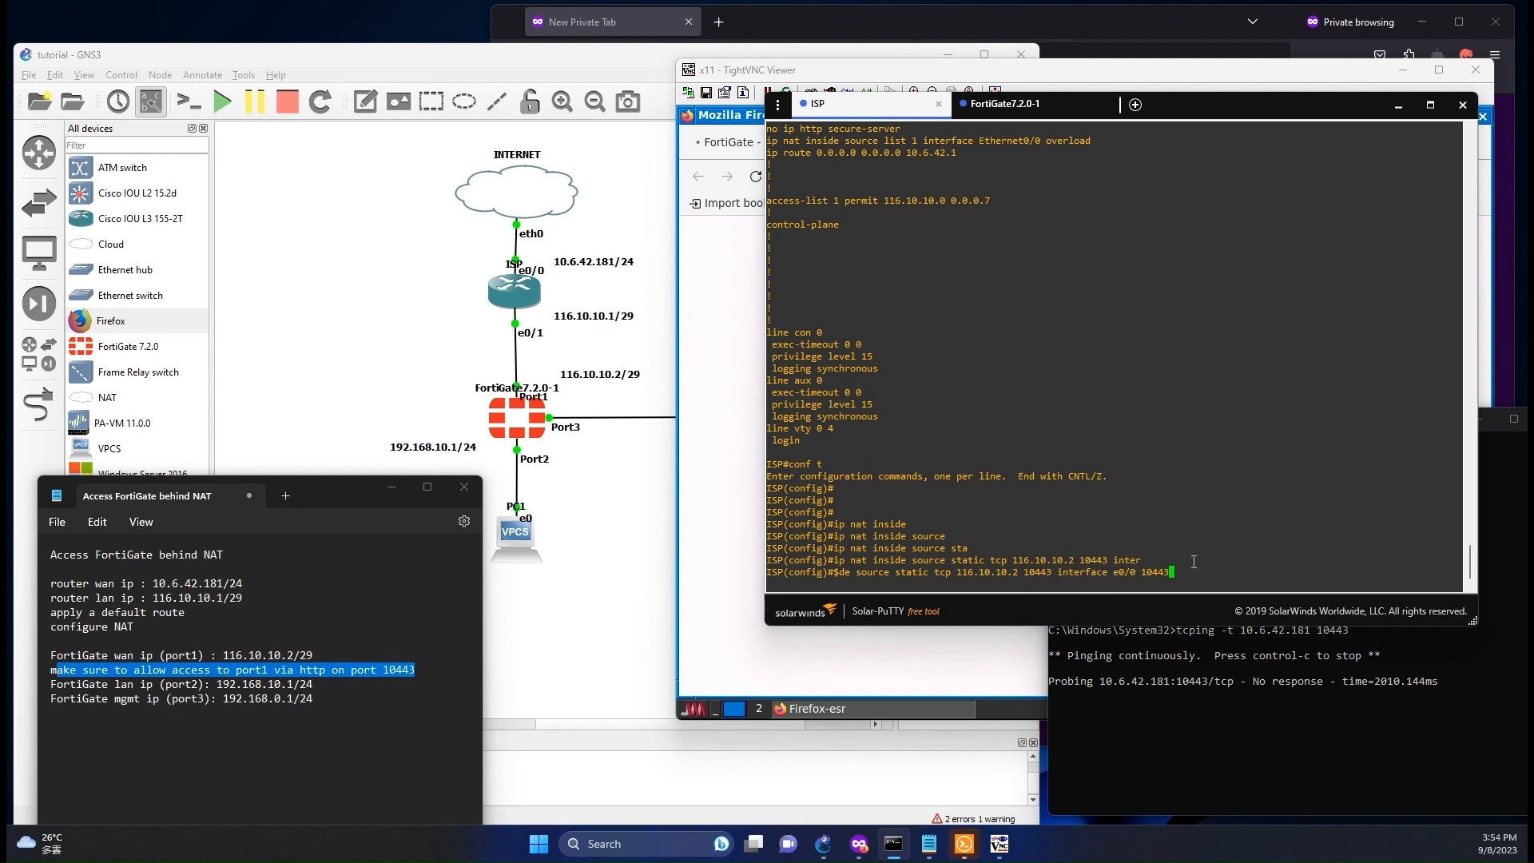
key("Return")
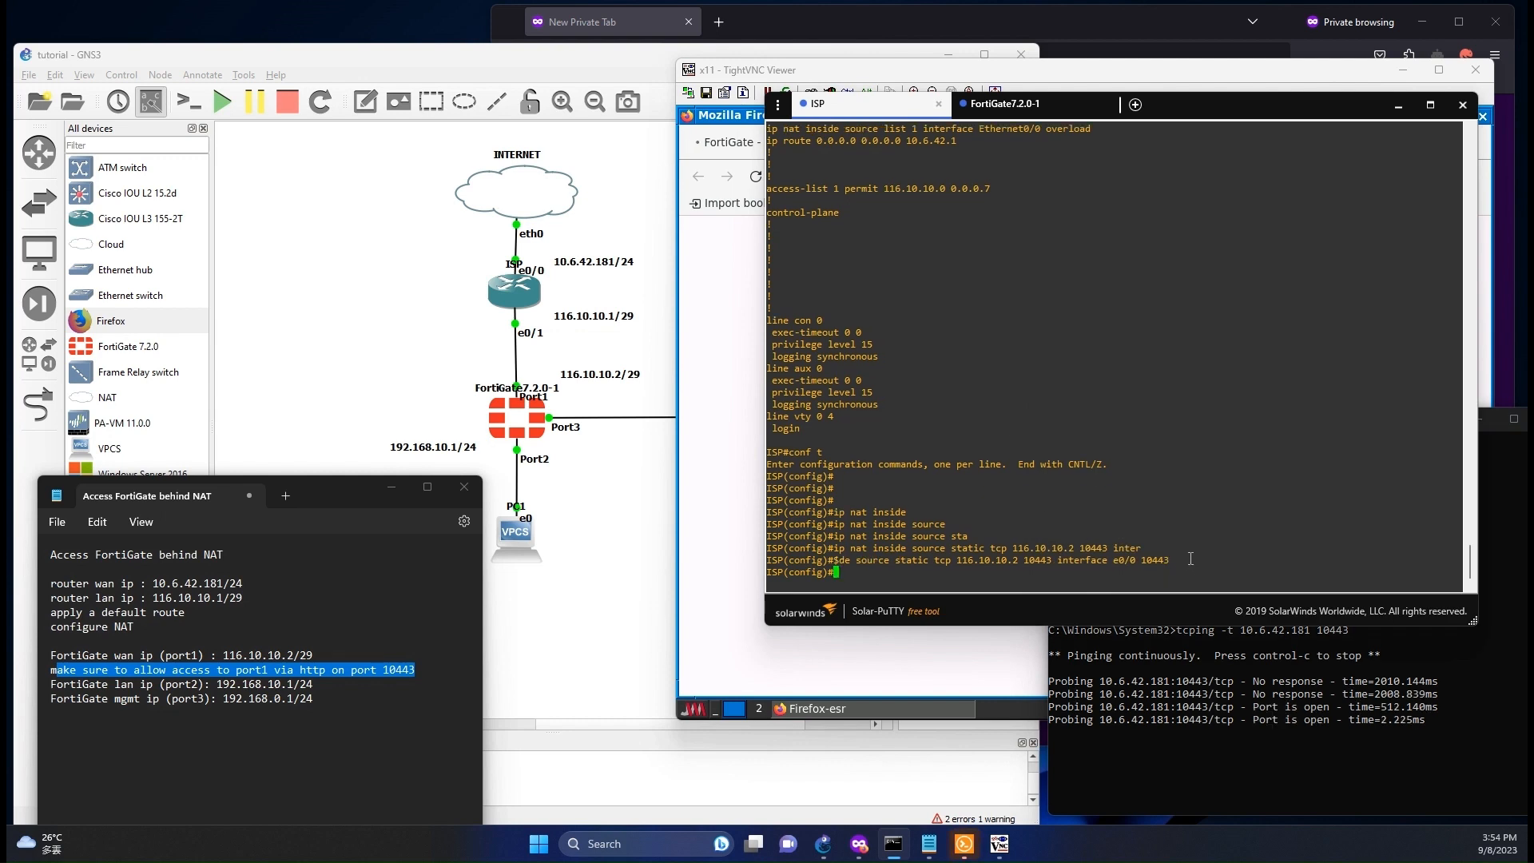
left_click(1437, 735)
left_click_drag(1419, 745, 1247, 706)
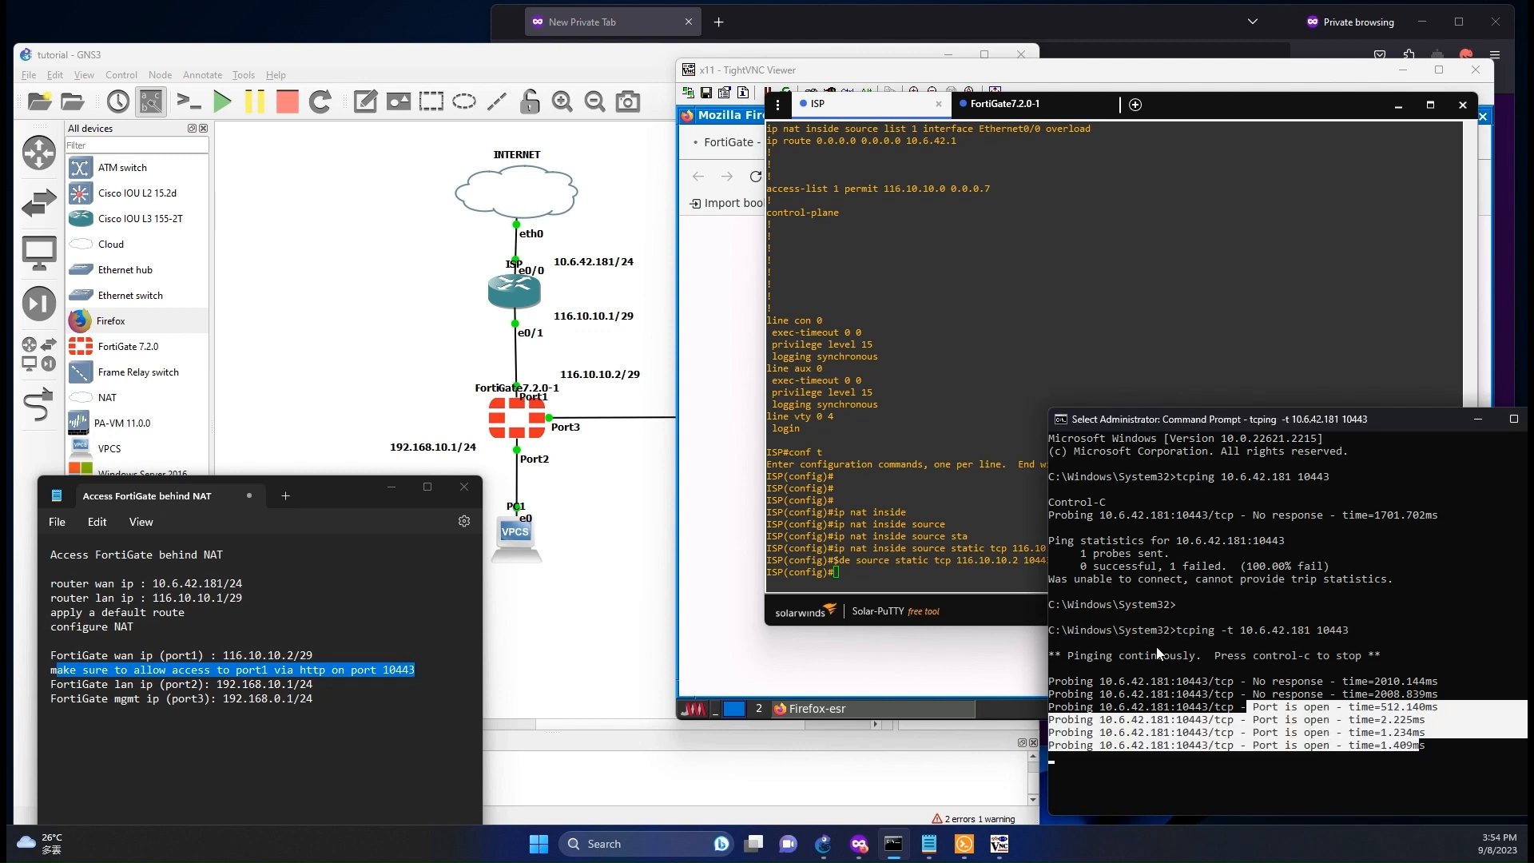
left_click(948, 582)
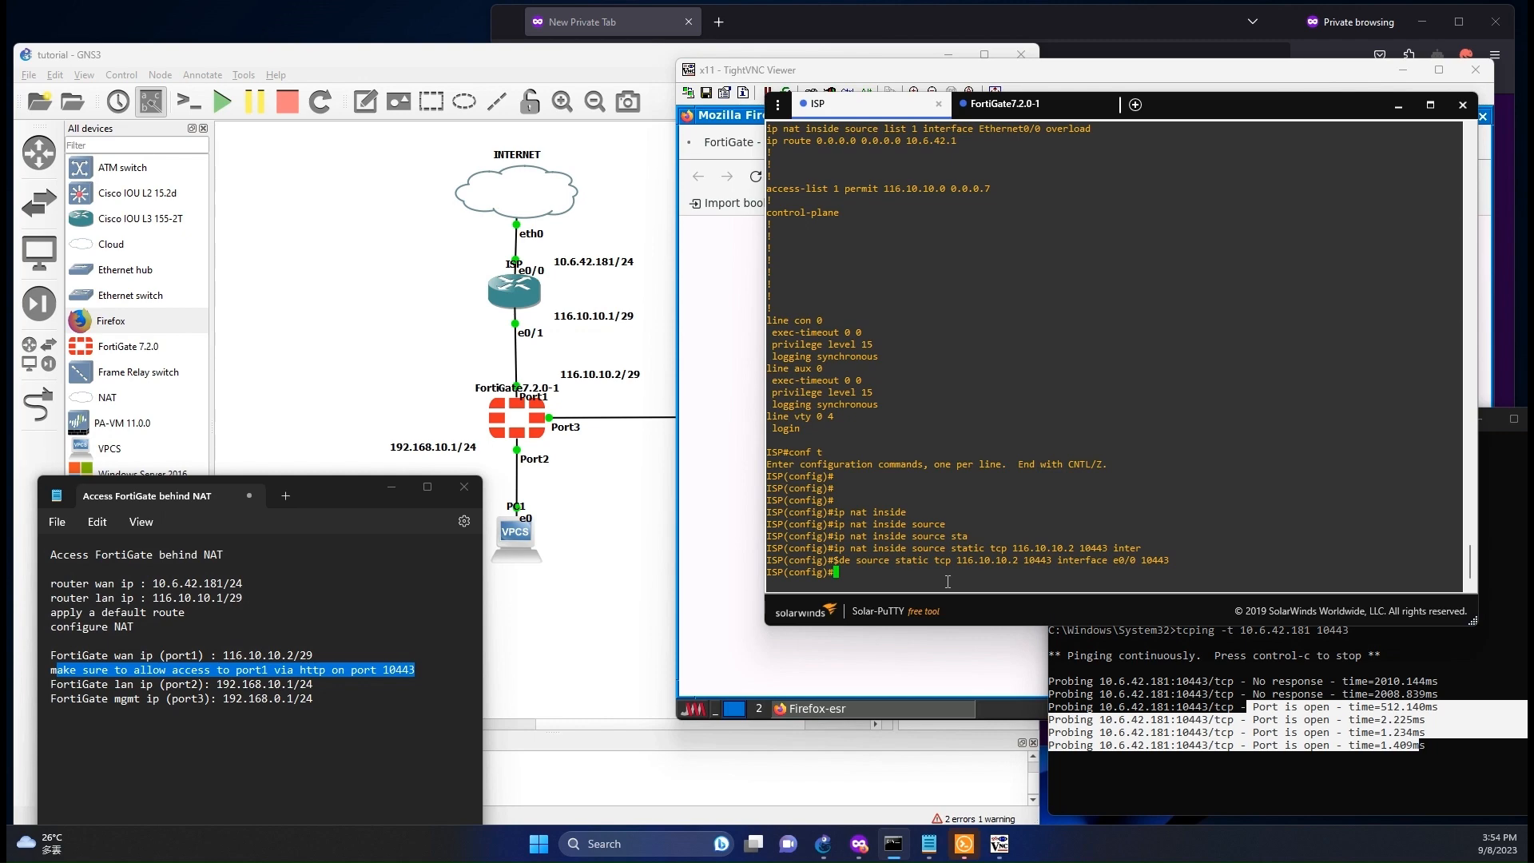
Step: Load 10.6.42.181:10443 in the private Firefox window to reach the FortiGate through NAT
left_click(859, 844)
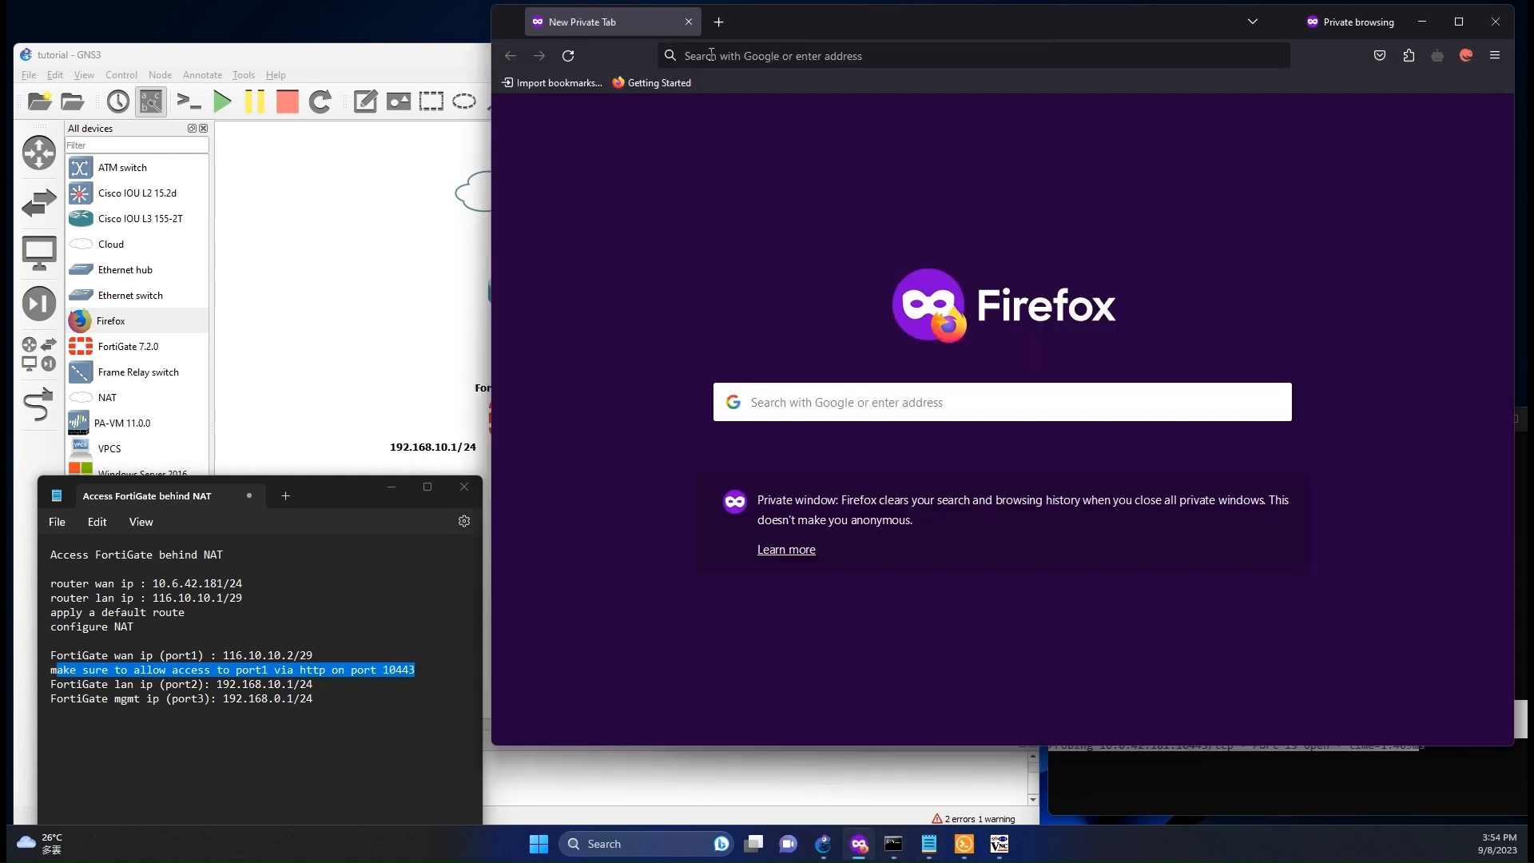
left_click(712, 55)
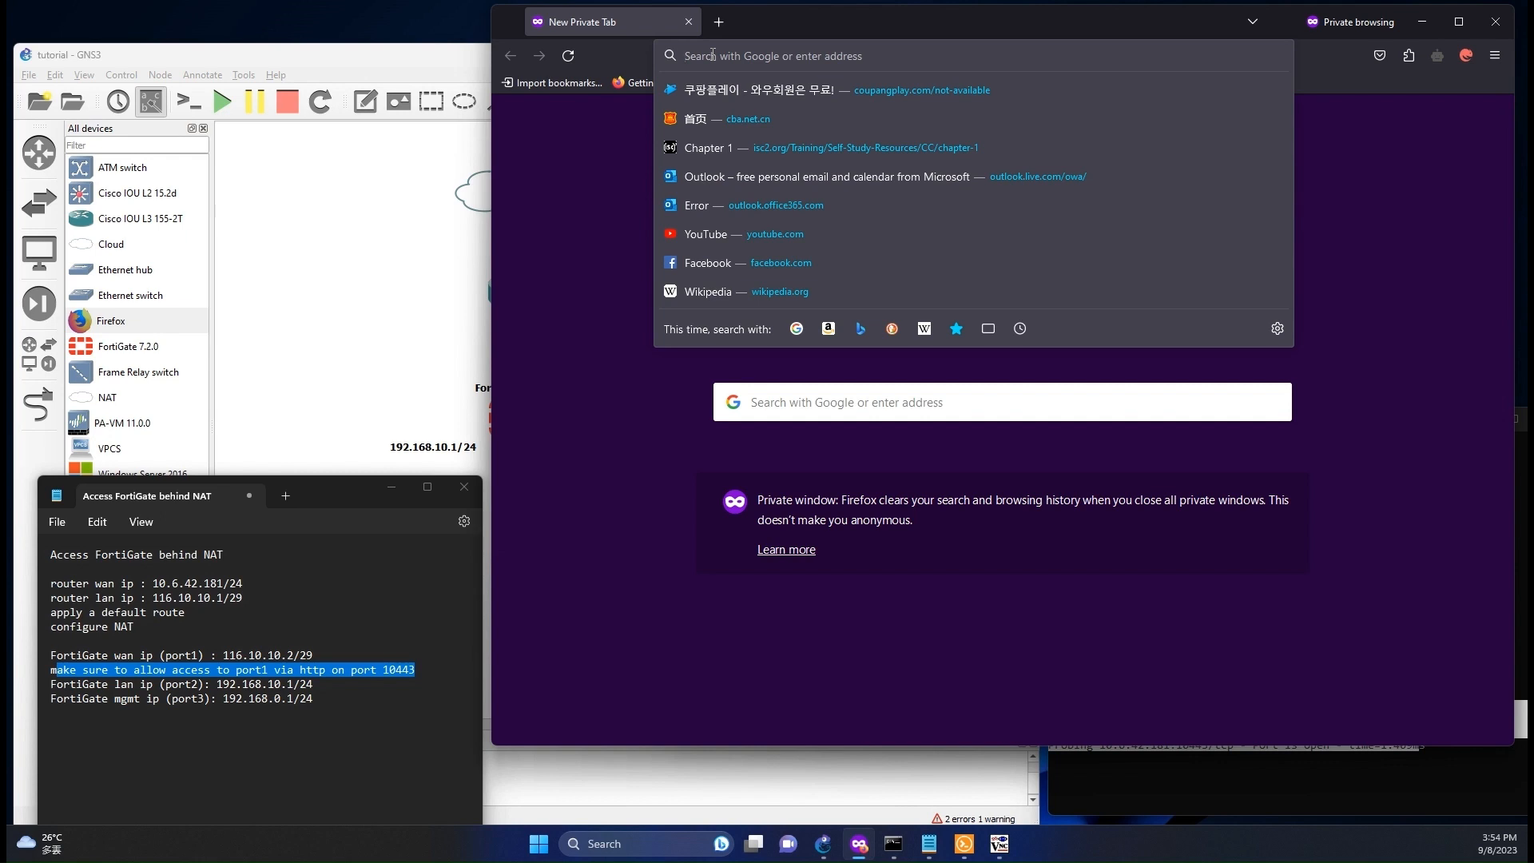
type("10.6.")
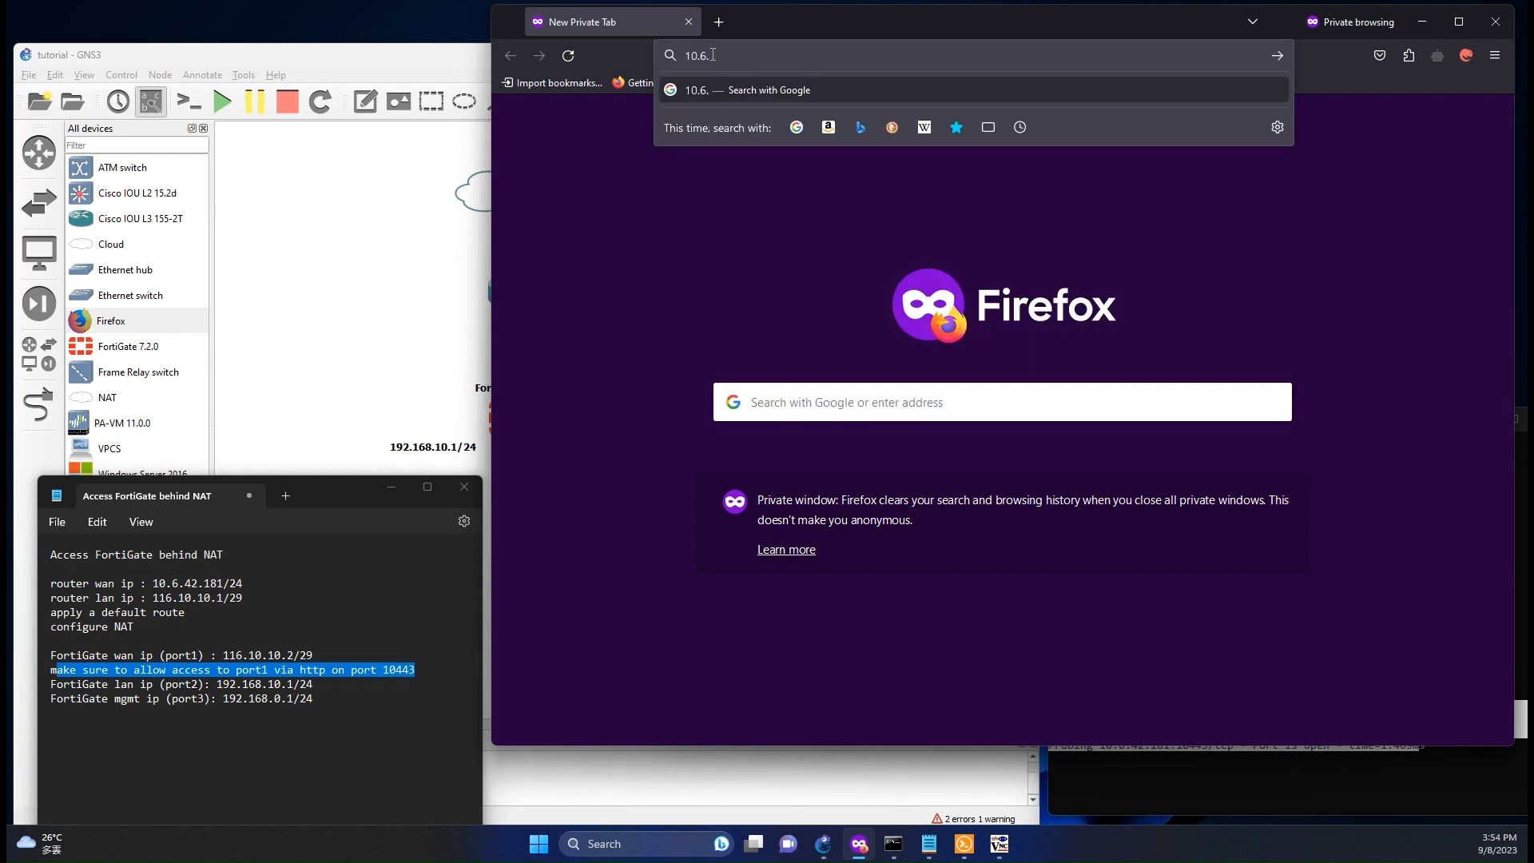
type("42.181:")
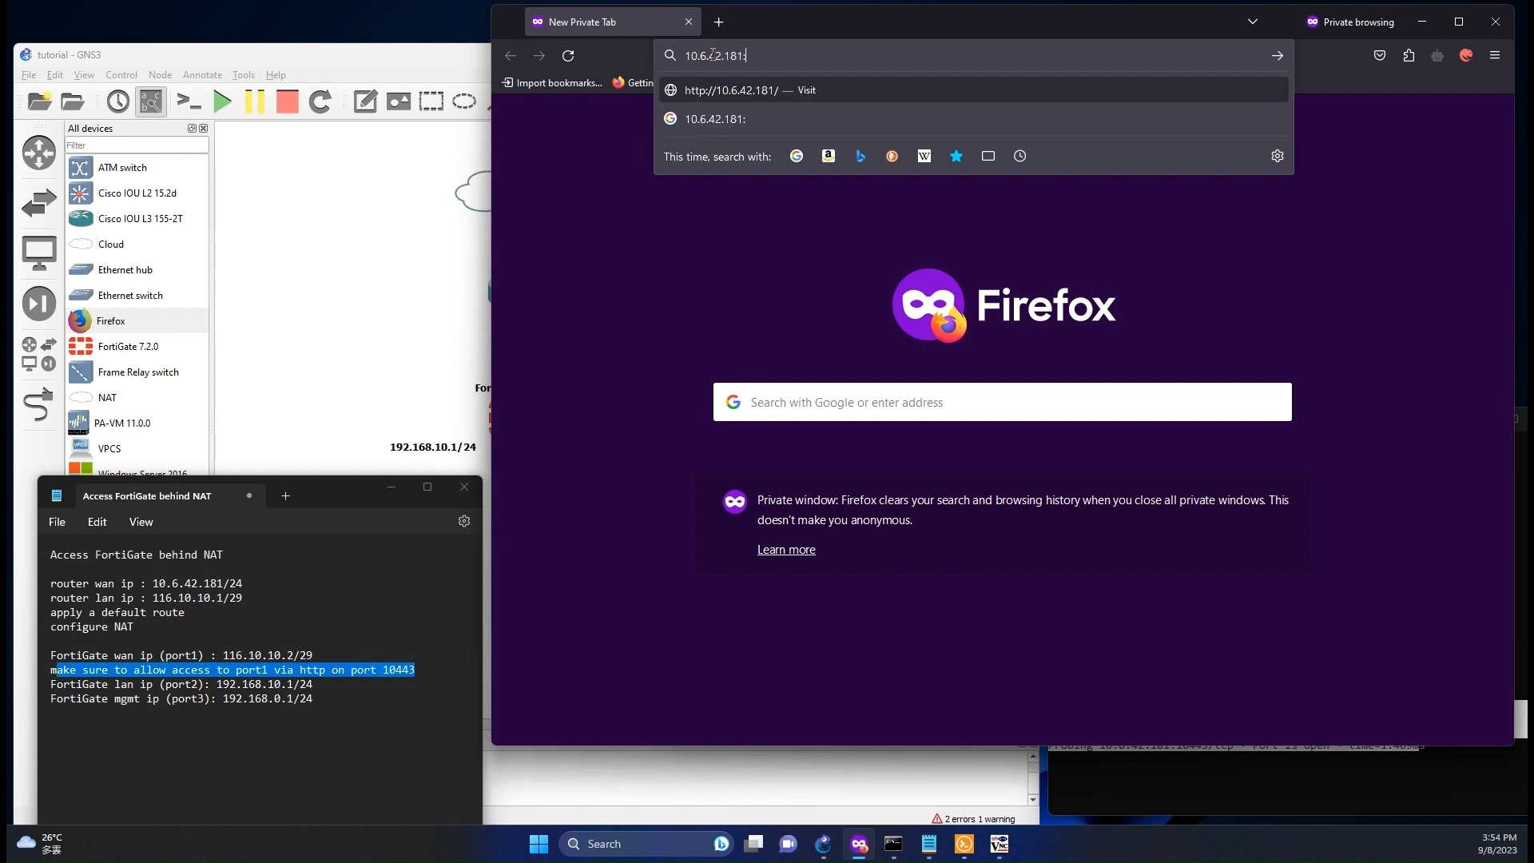
type("10443")
key("Return")
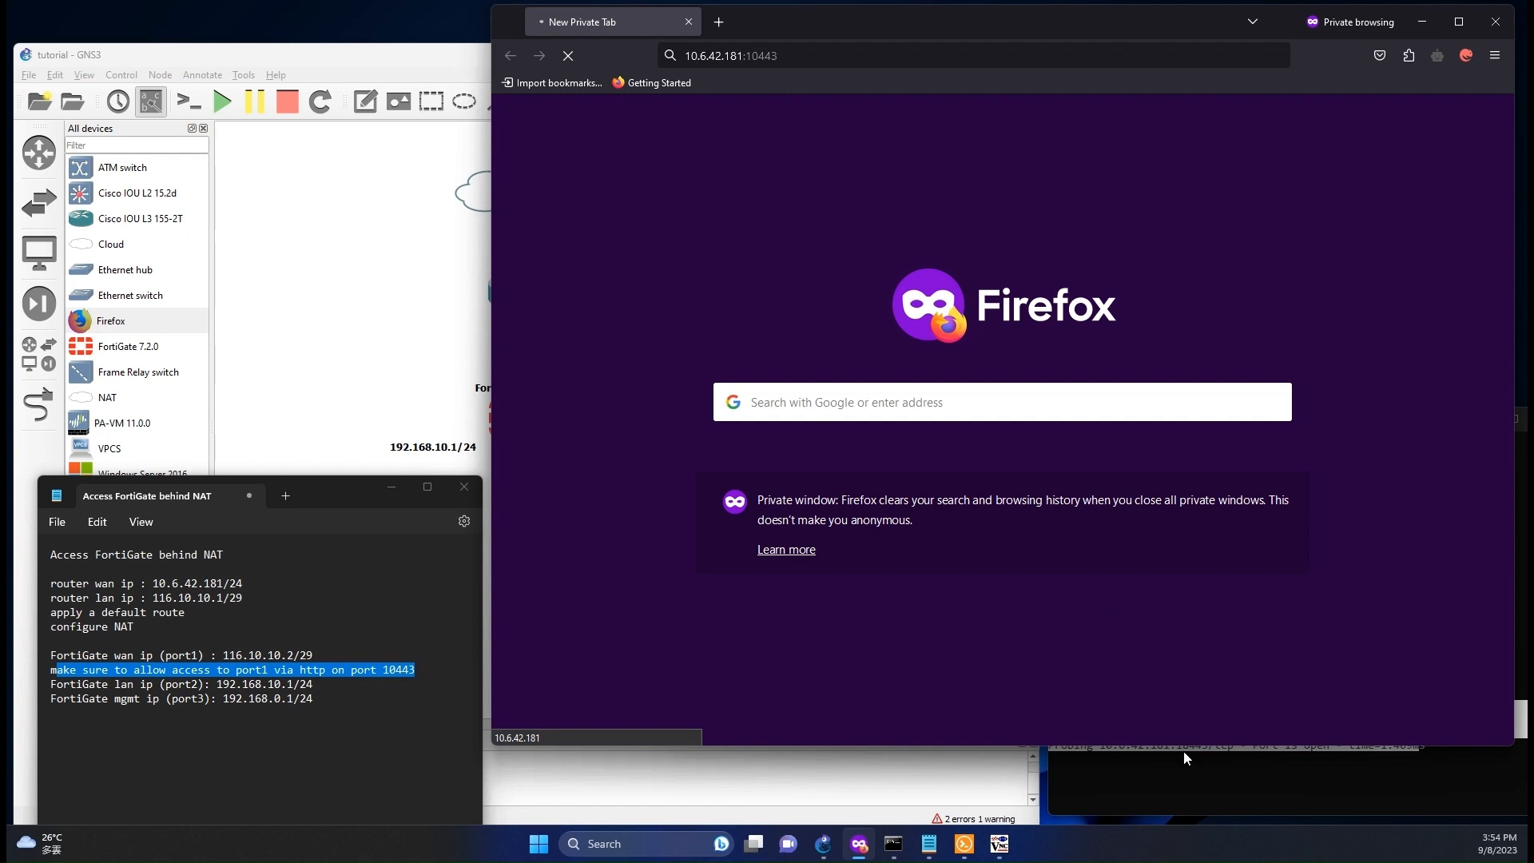
left_click(1190, 796)
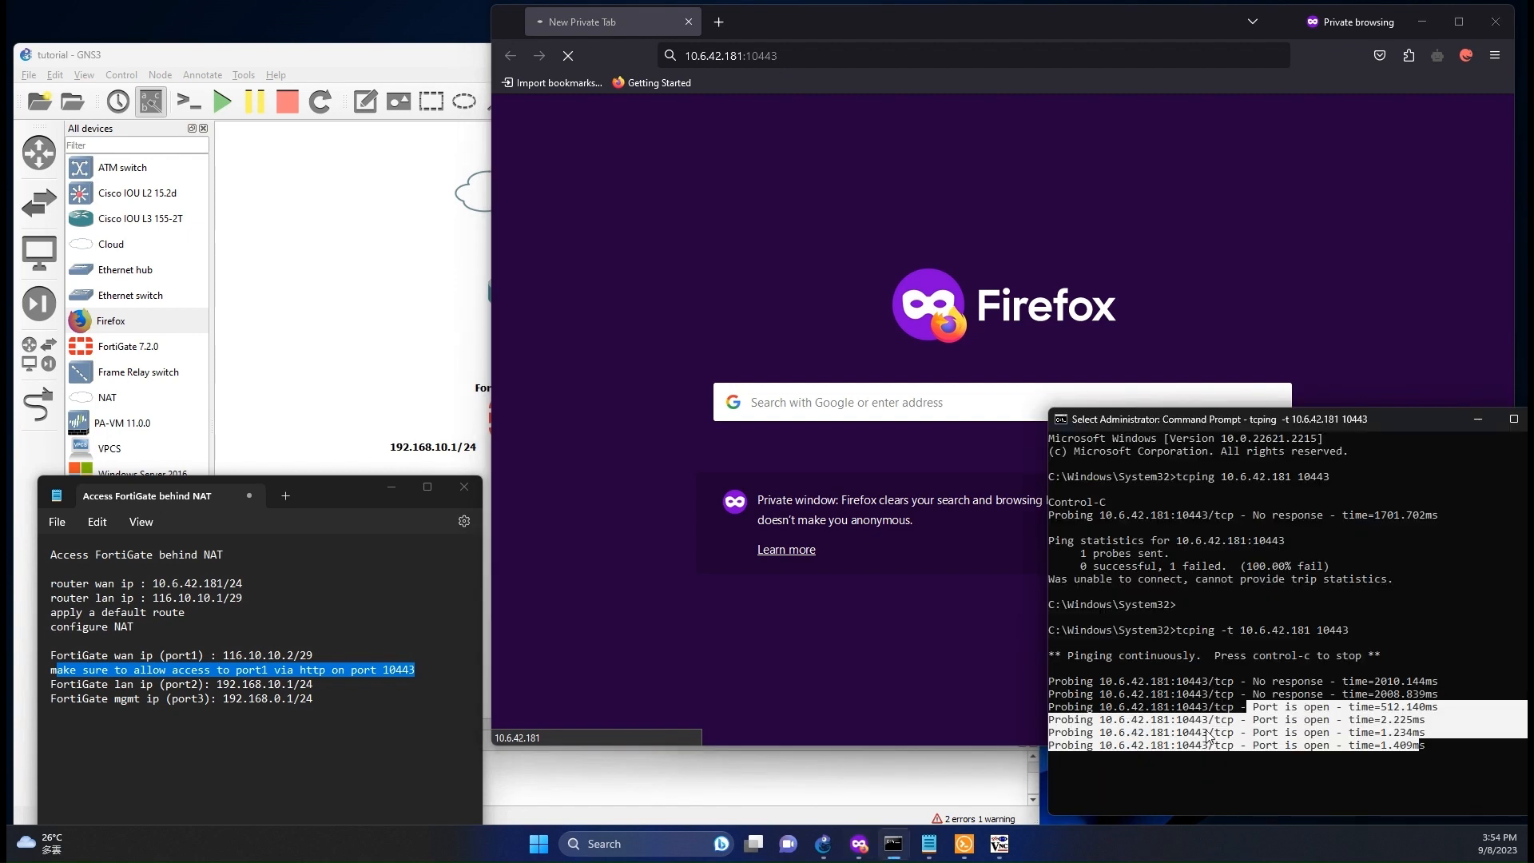
left_click(1191, 726)
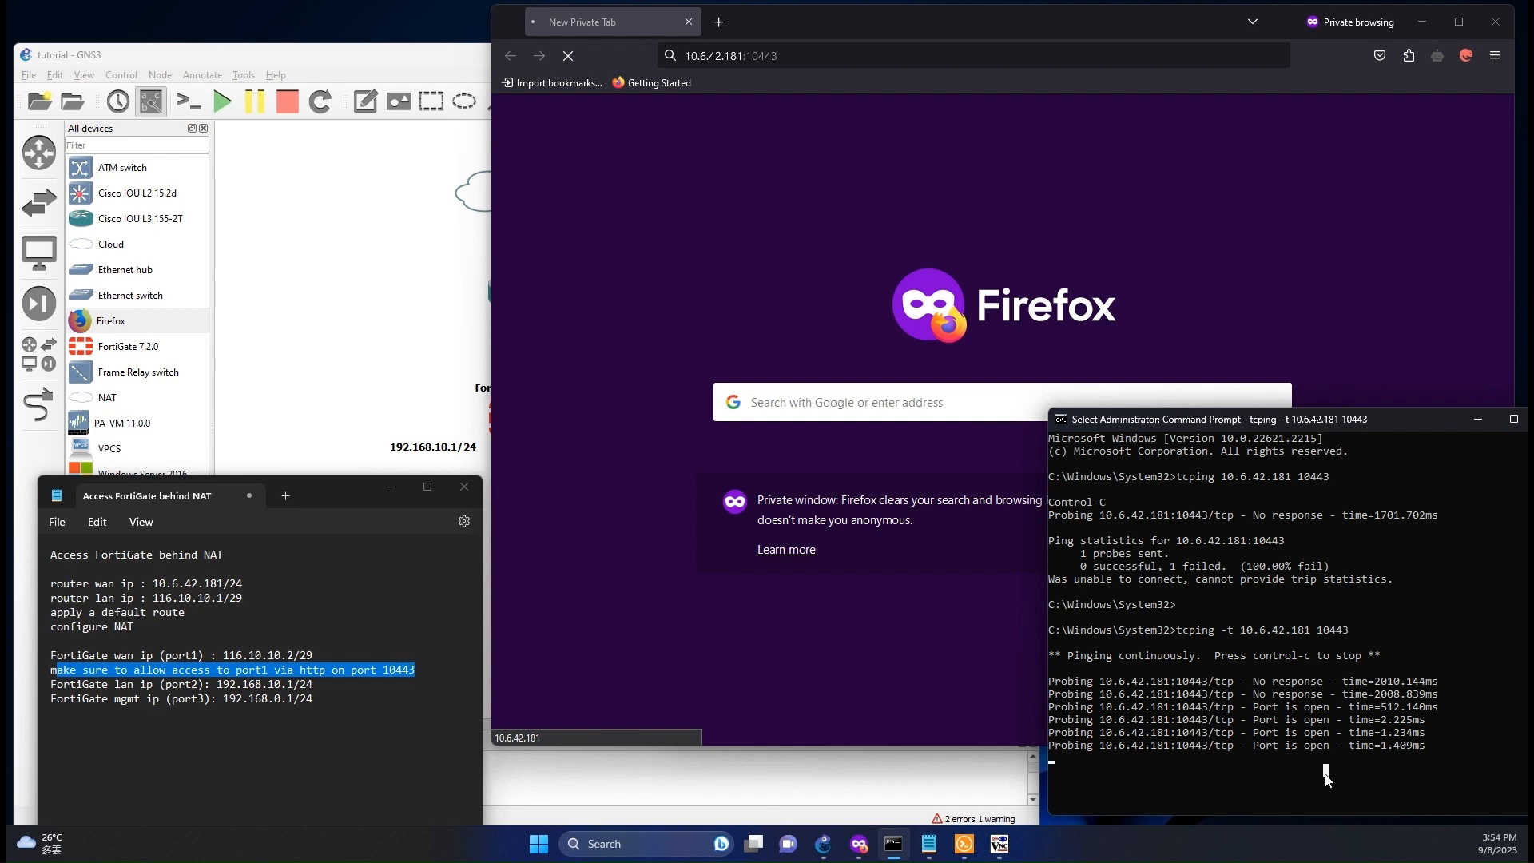
key("Escape")
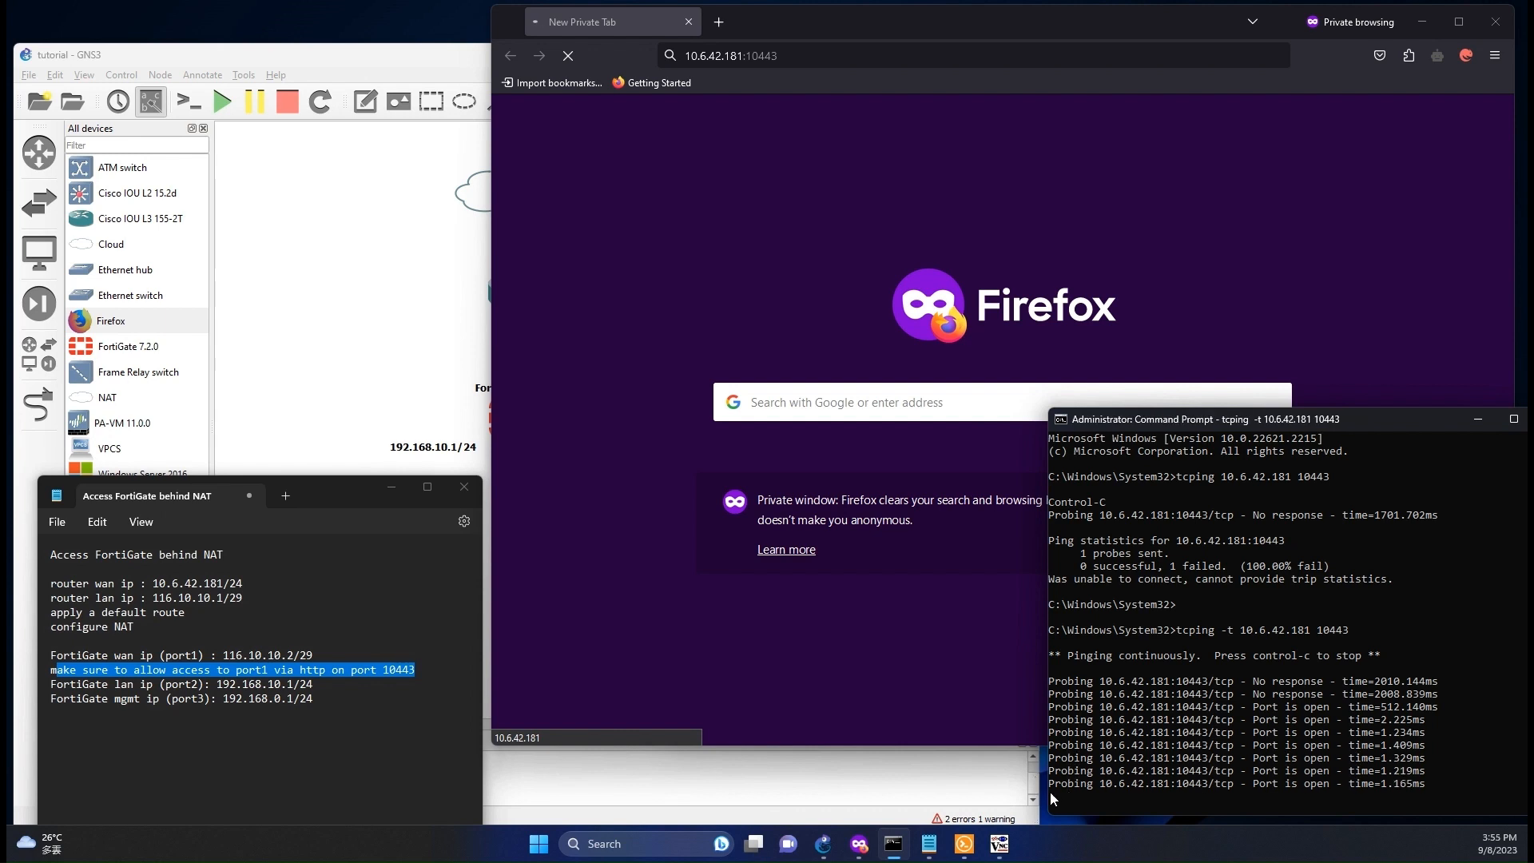
mouse_move(887, 854)
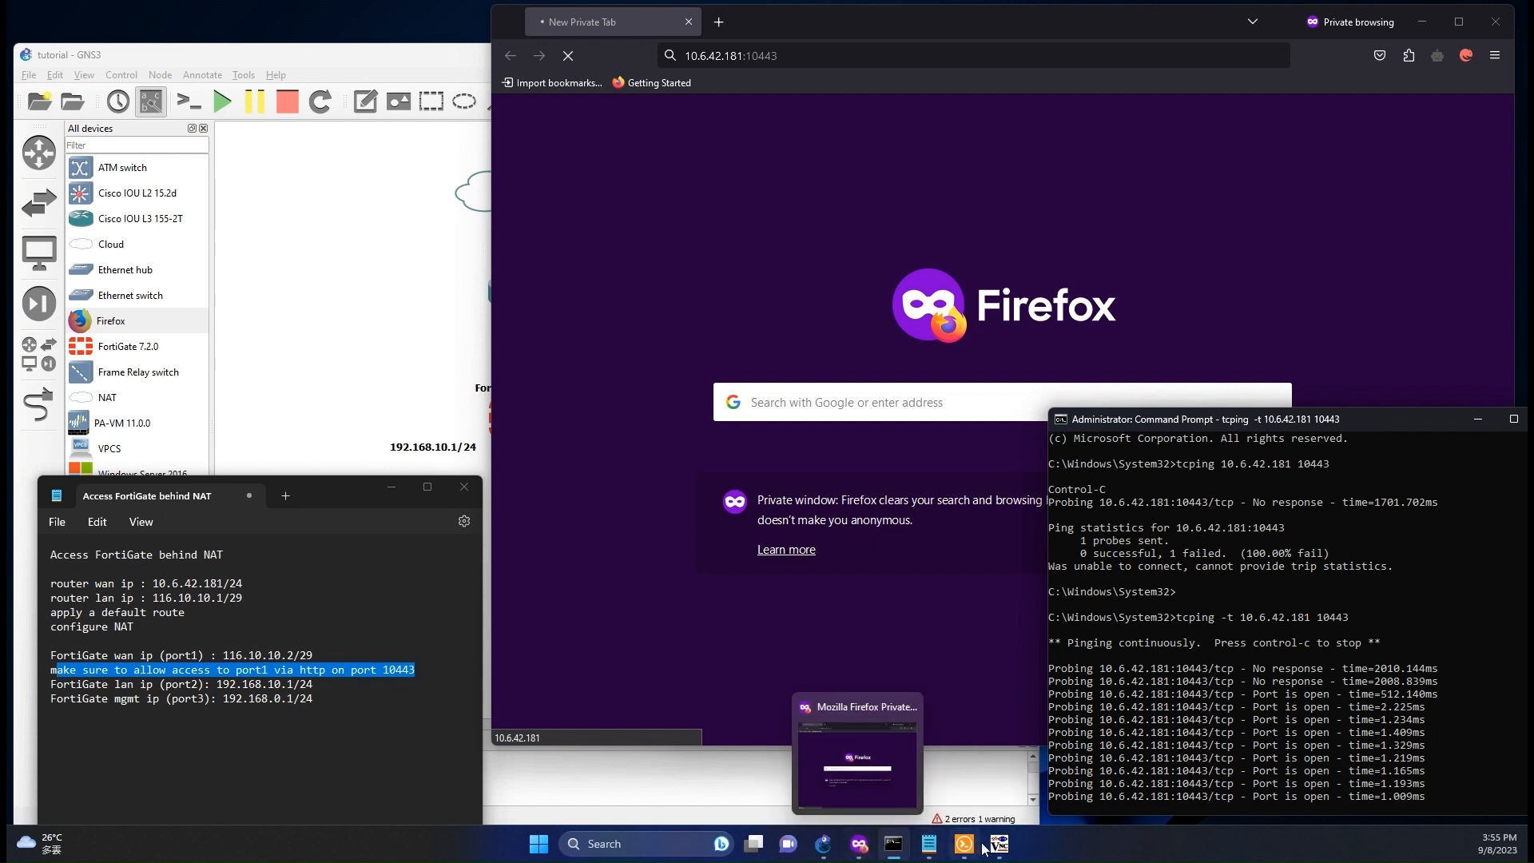
left_click(1186, 719)
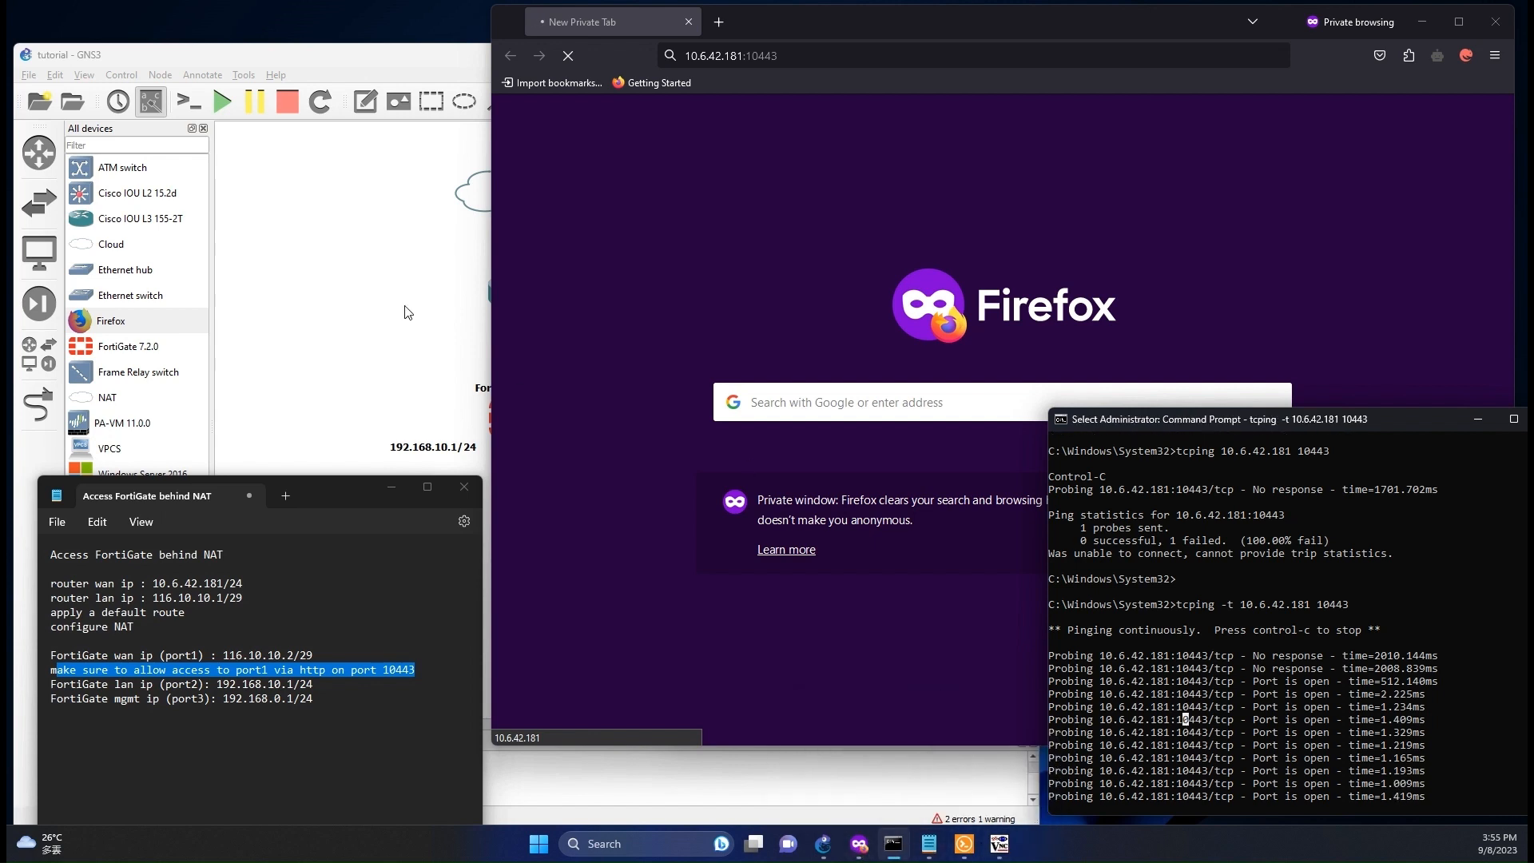
left_click(400, 300)
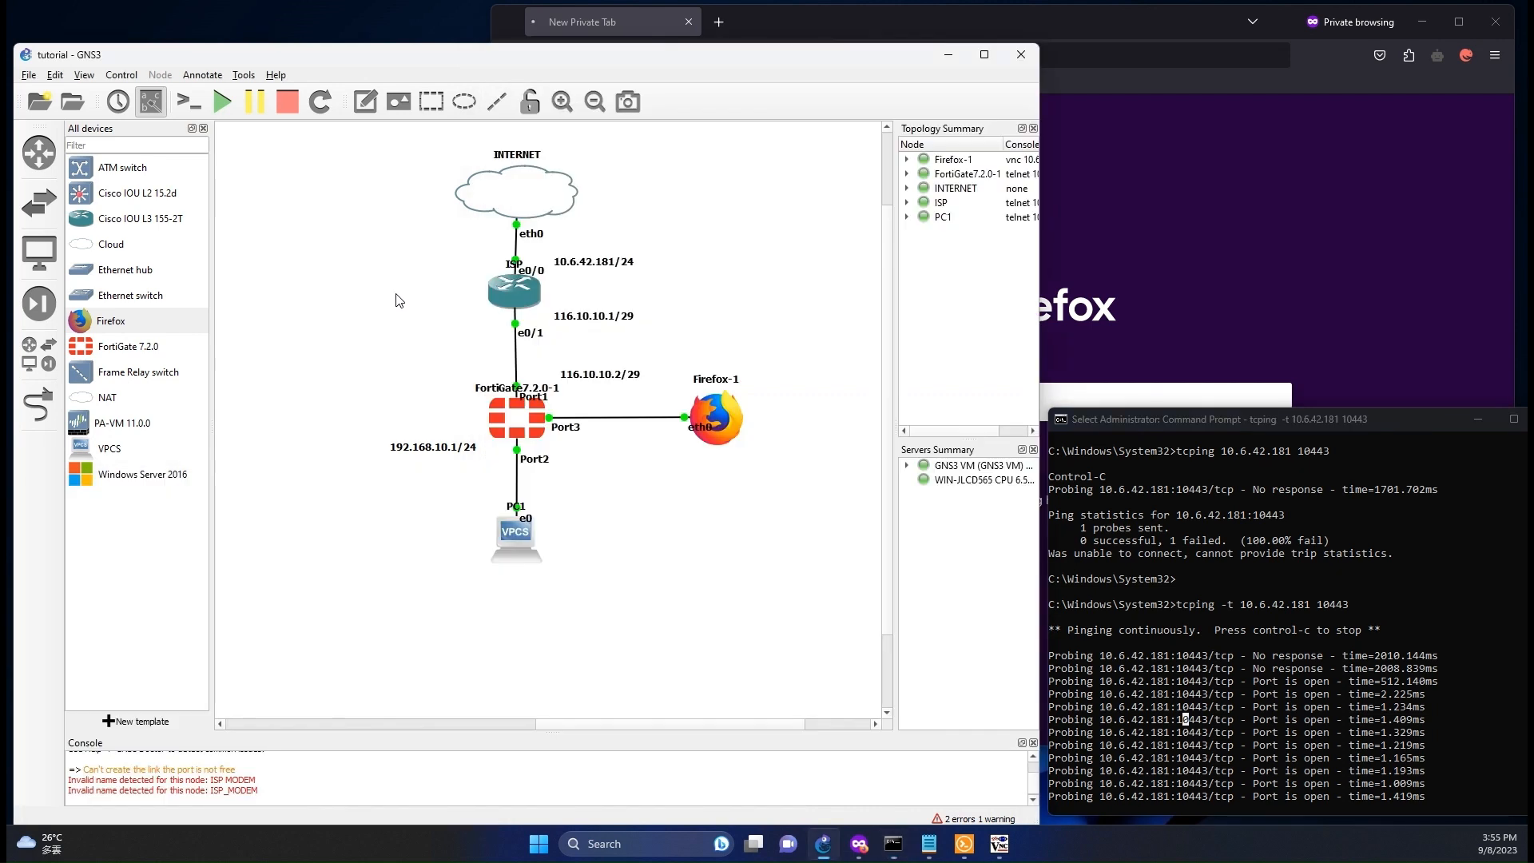
Step: Stop the FortiGate node and change its RAM amount in the node configuration
right_click(526, 429)
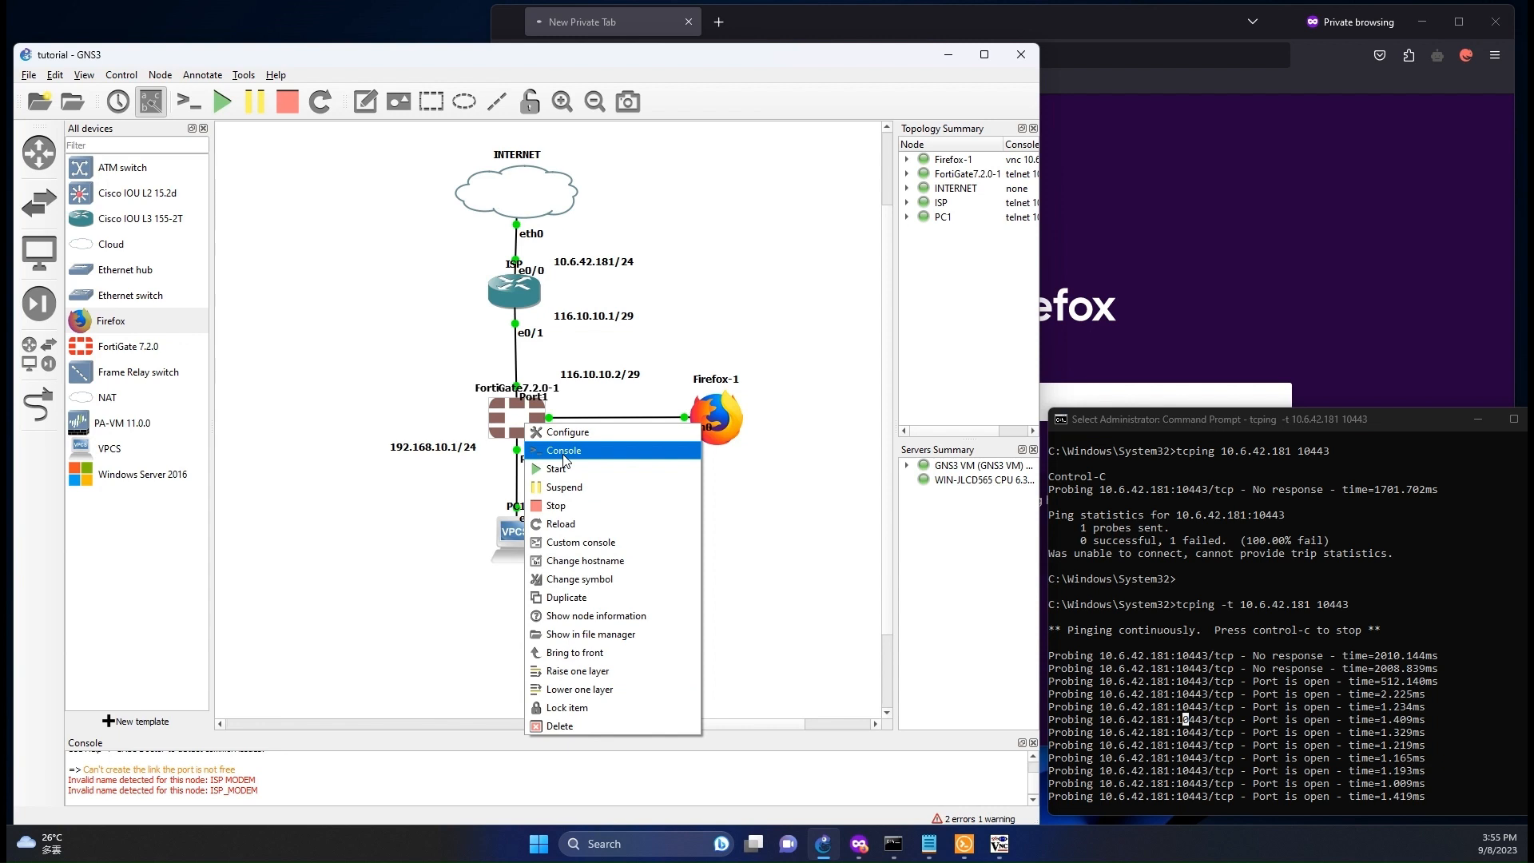
left_click(557, 506)
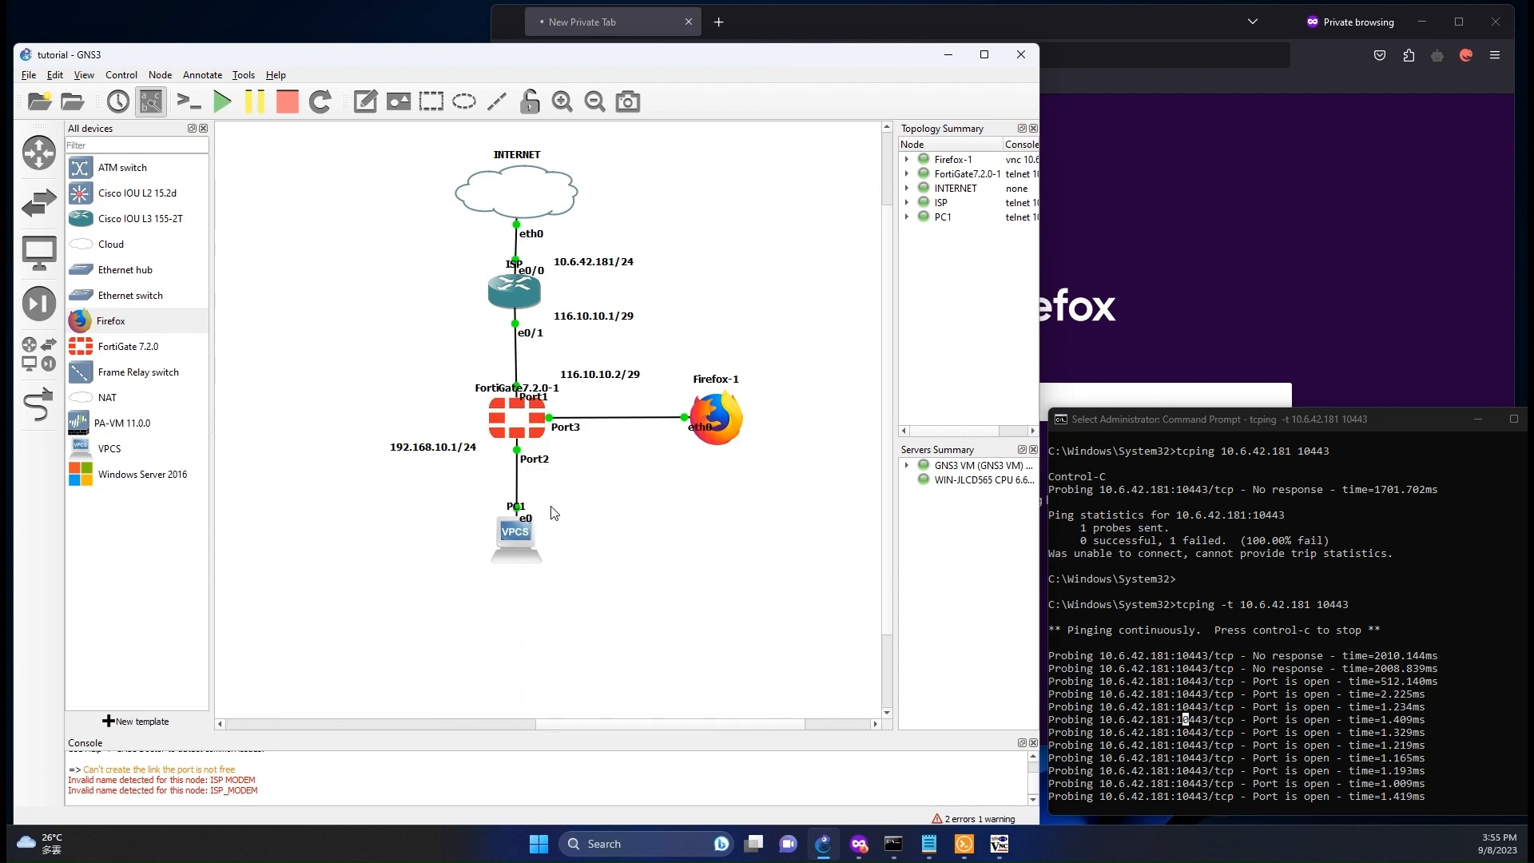
right_click(513, 438)
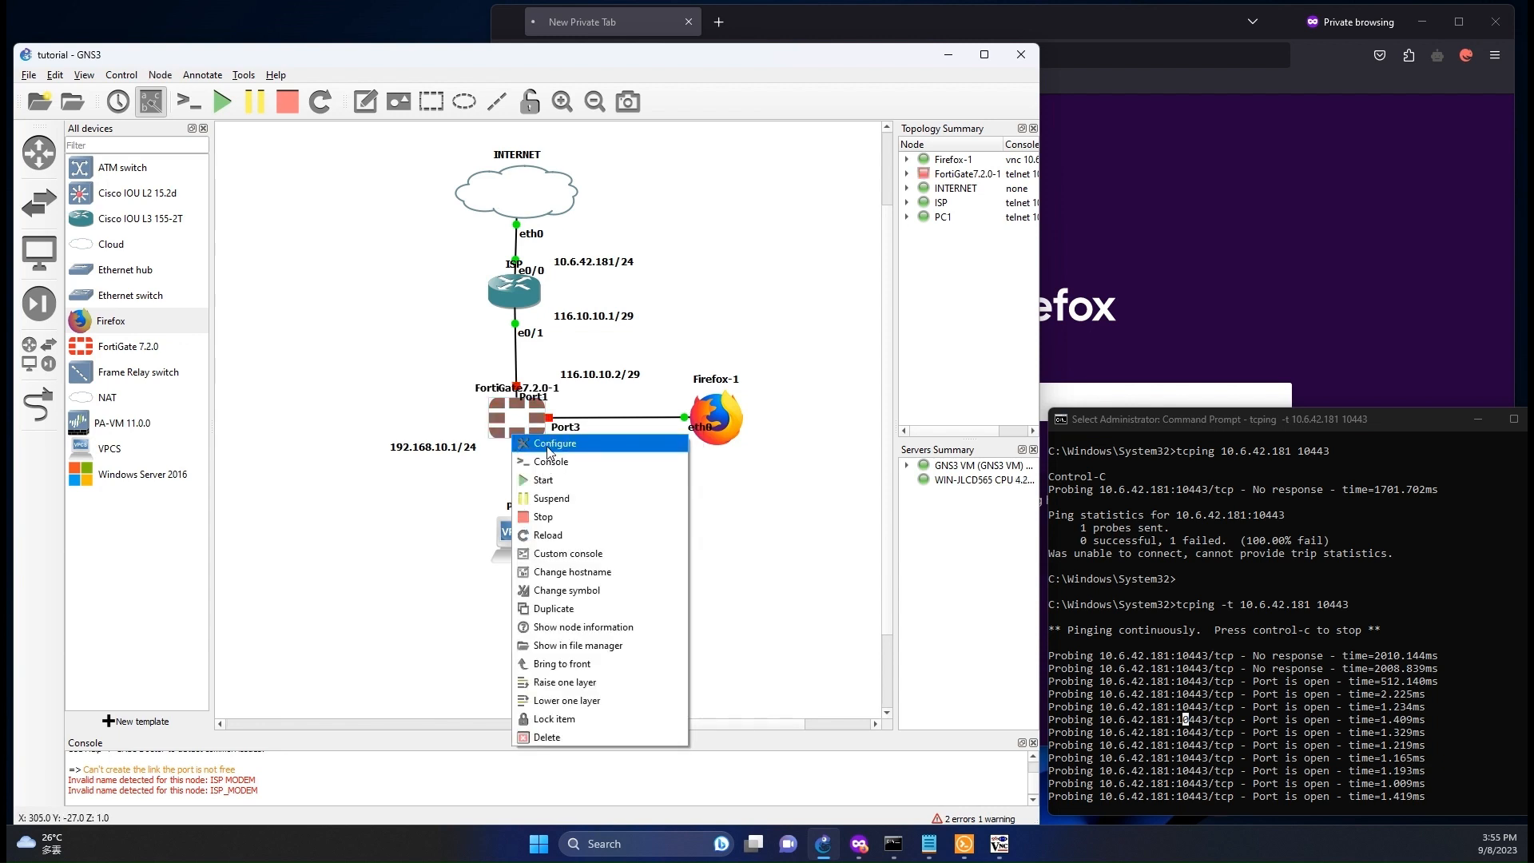
left_click(549, 445)
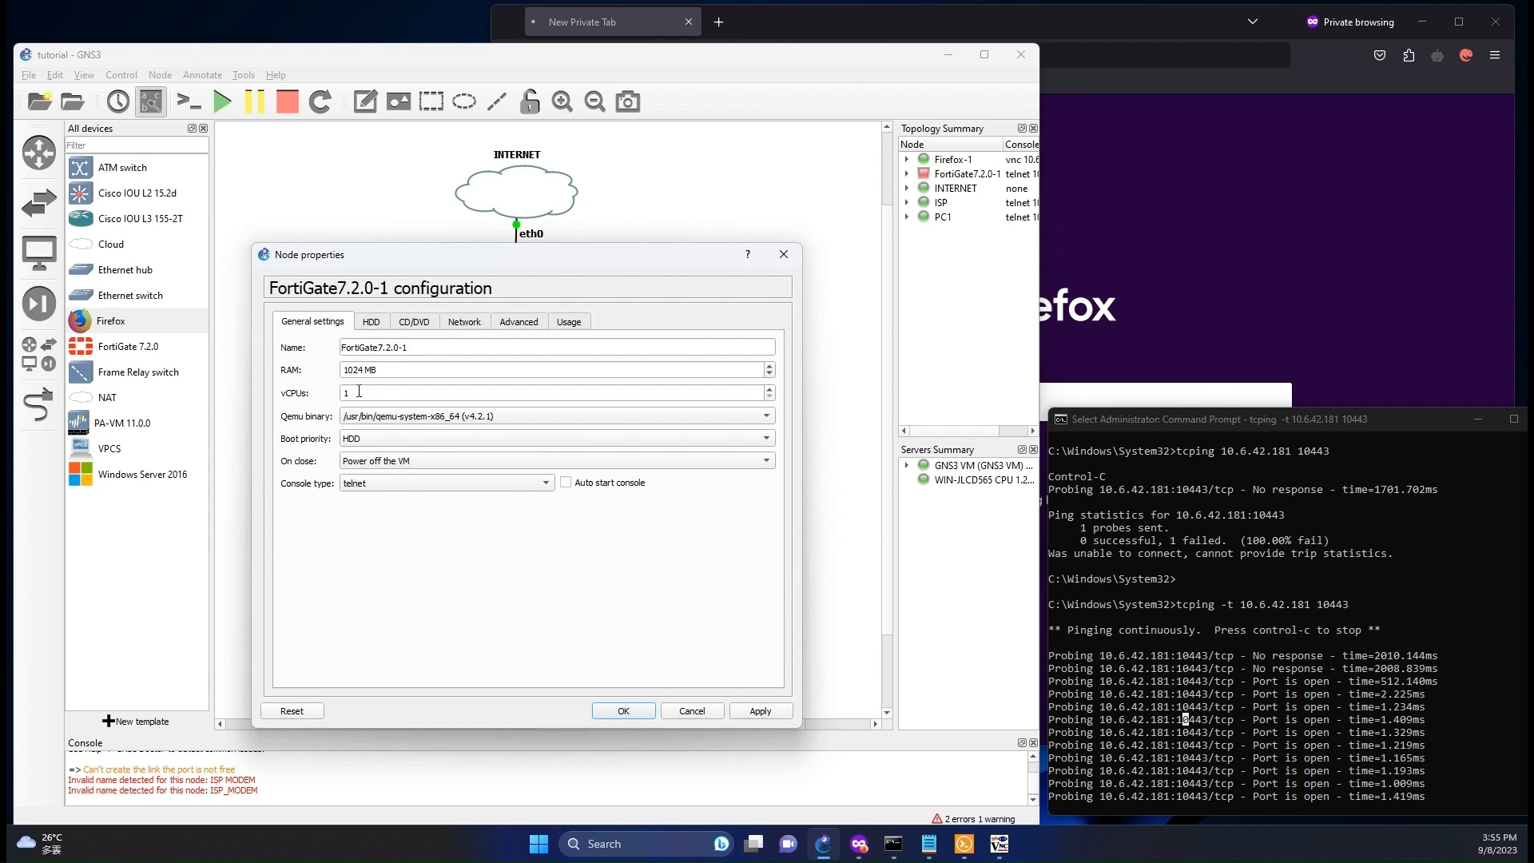
left_click_drag(348, 371, 357, 371)
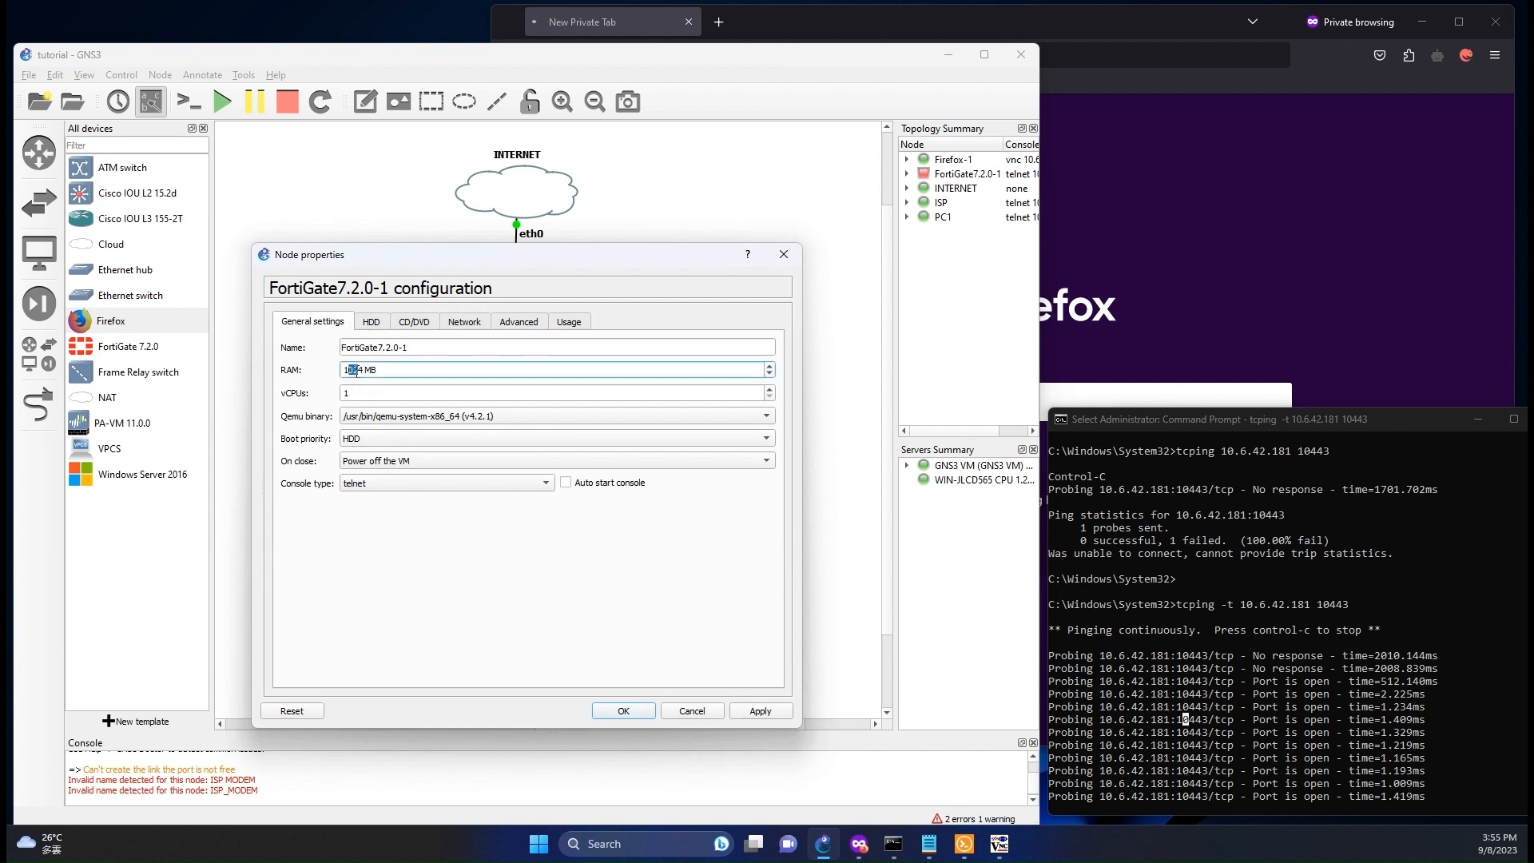
key("BackSpace")
type("2048")
left_click(646, 714)
Step: Start the FortiGate VM again and bring the Solar-PuTTY console sessions forward
right_click(541, 445)
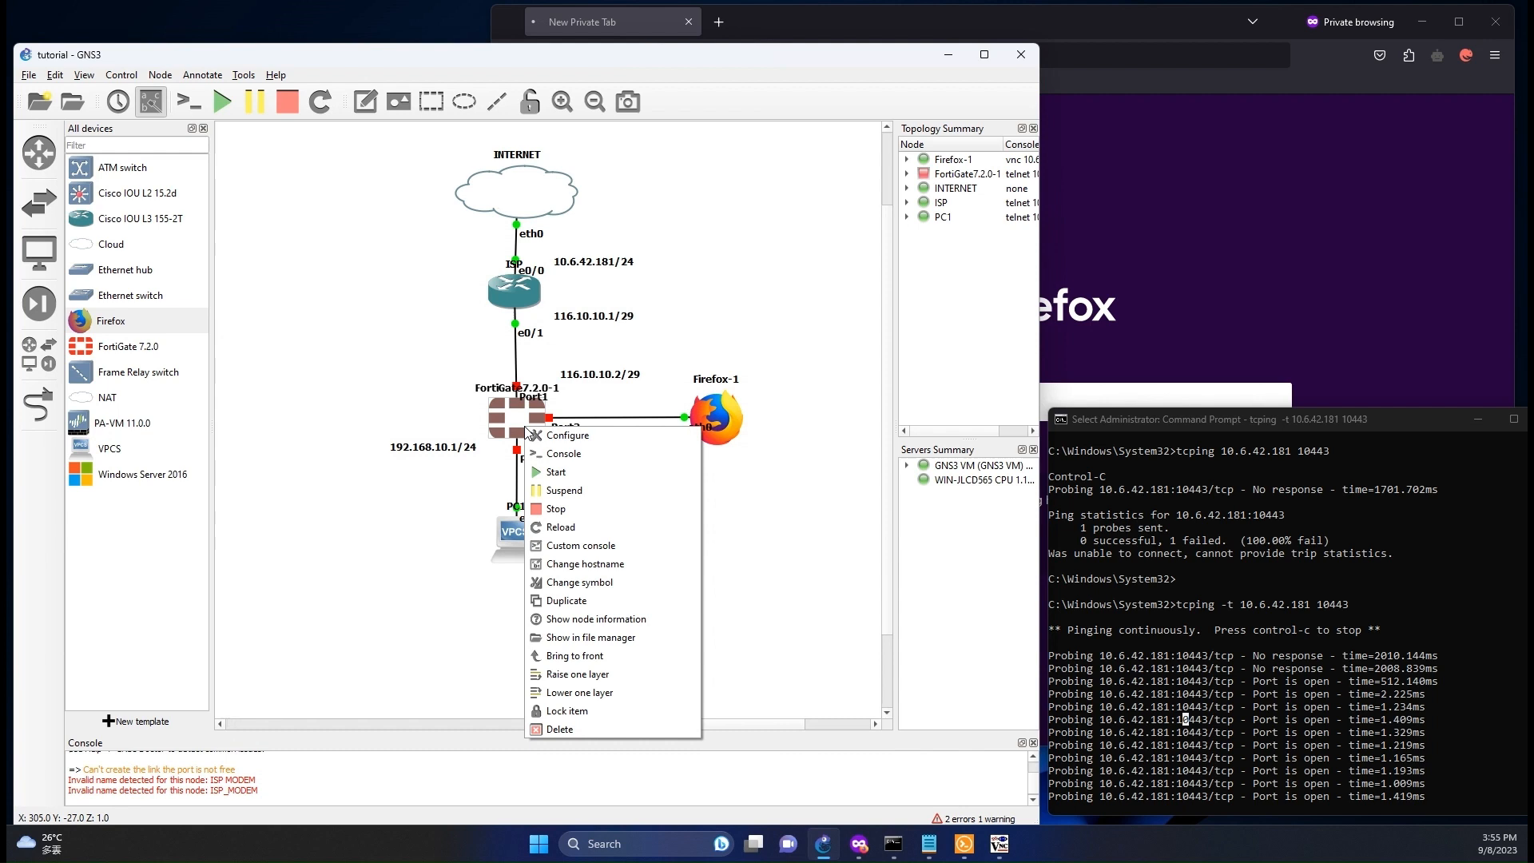
left_click(551, 476)
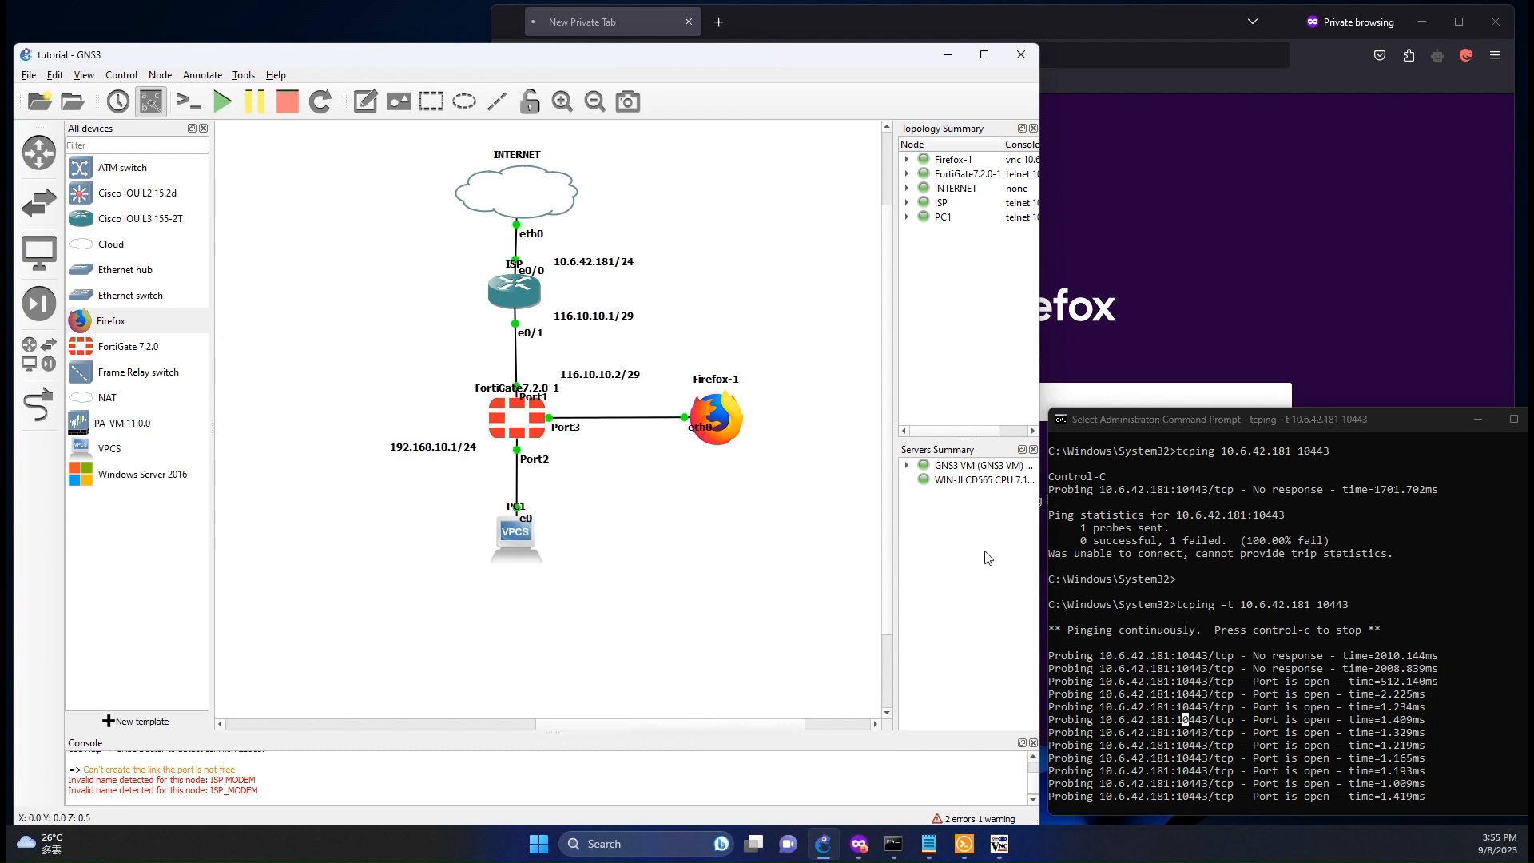
left_click(963, 846)
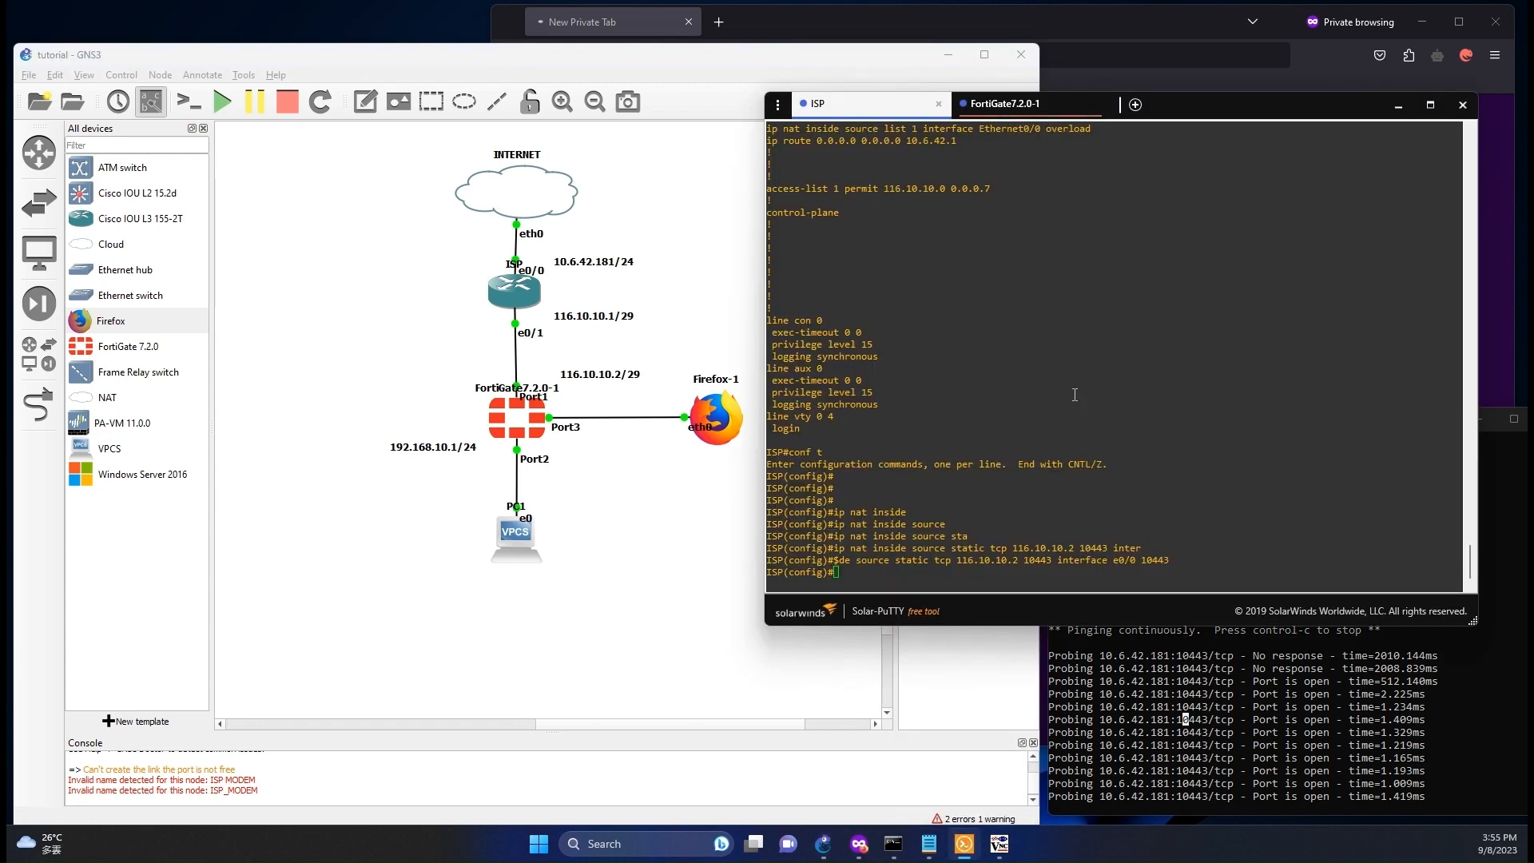
Step: Reconnect the FortiGate7.2.0-1 console tab to show the restarted unit's login prompt
left_click(1031, 106)
left_click(1126, 438)
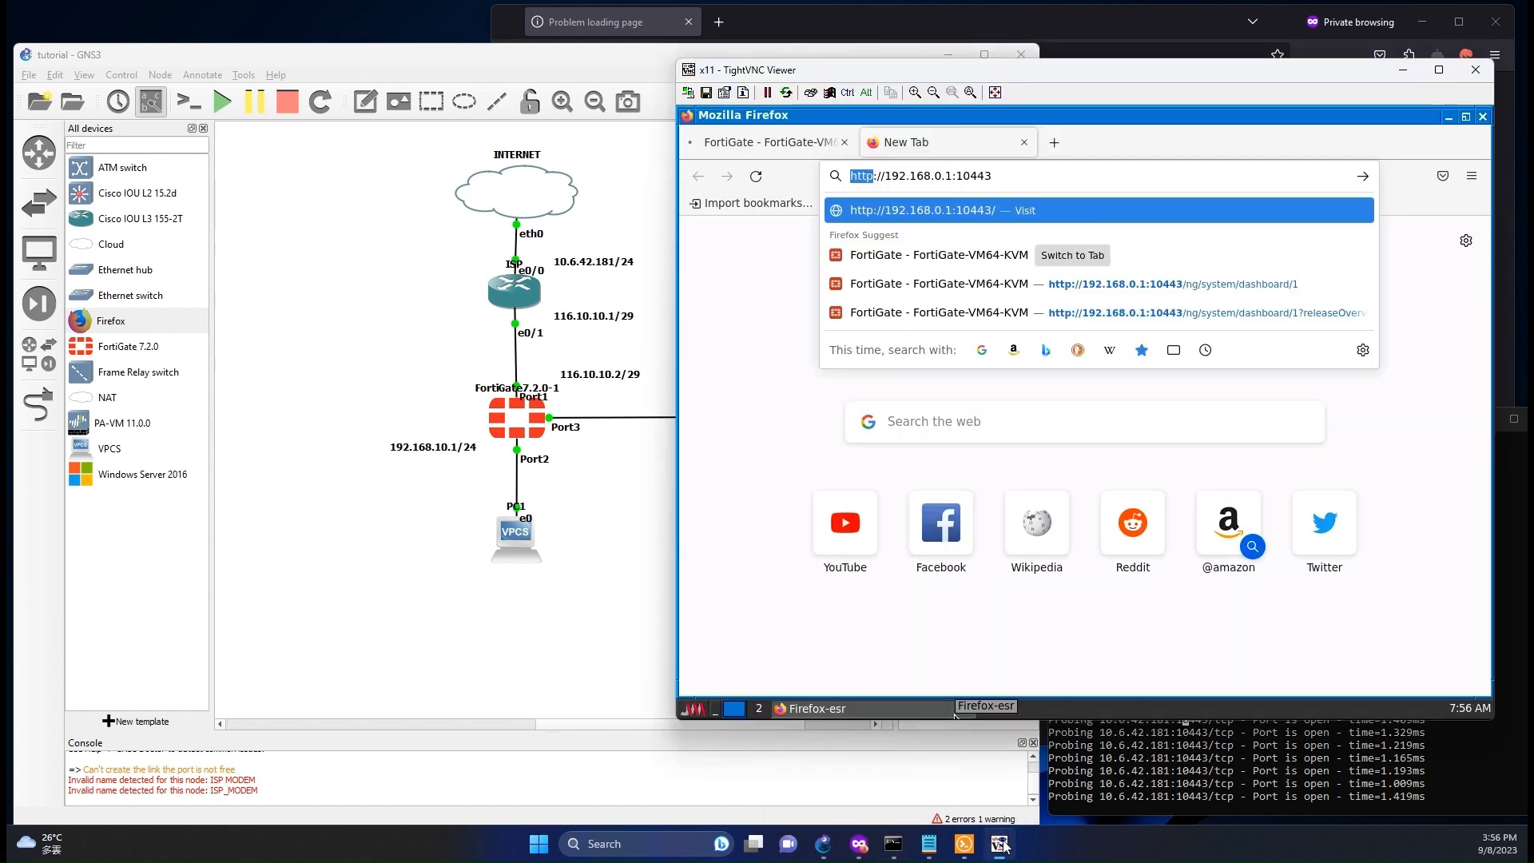
left_click(999, 844)
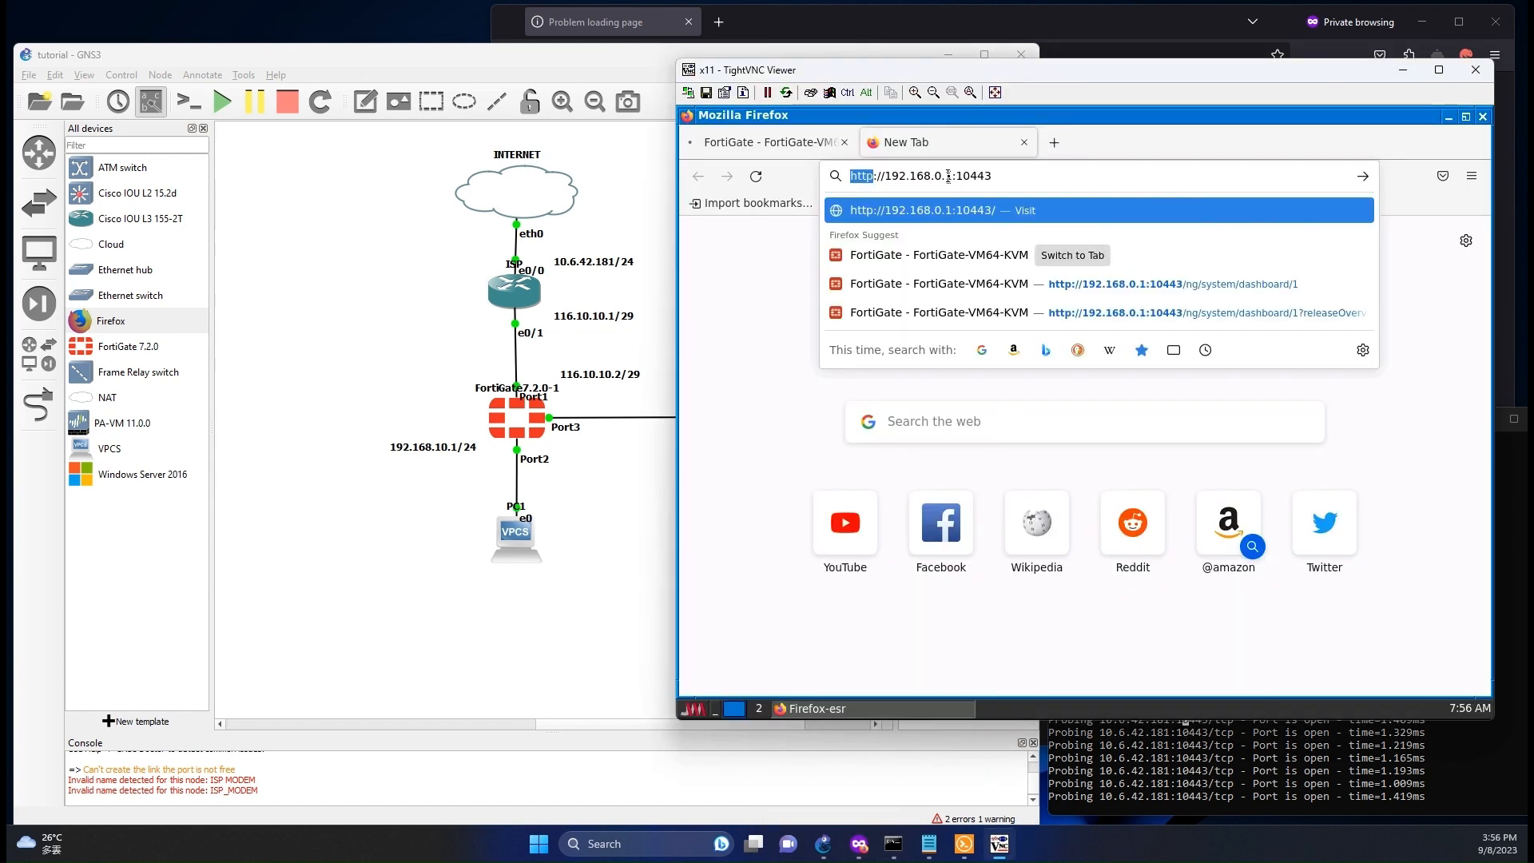
Step: Log in on the FortiGate tab as admin with its password, saving the login
left_click(802, 152)
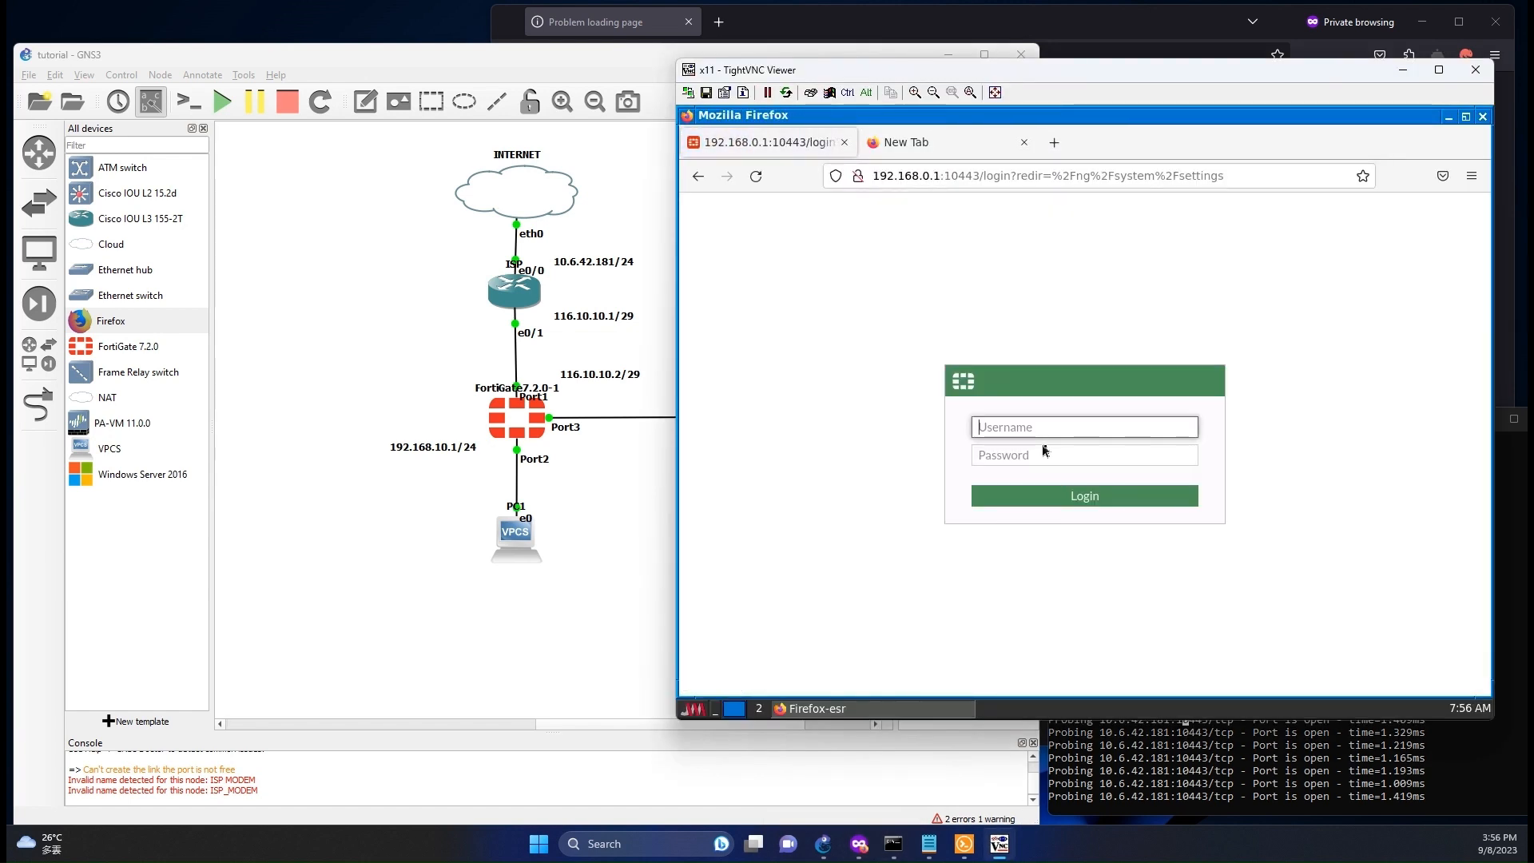
type("admin")
key("Tab")
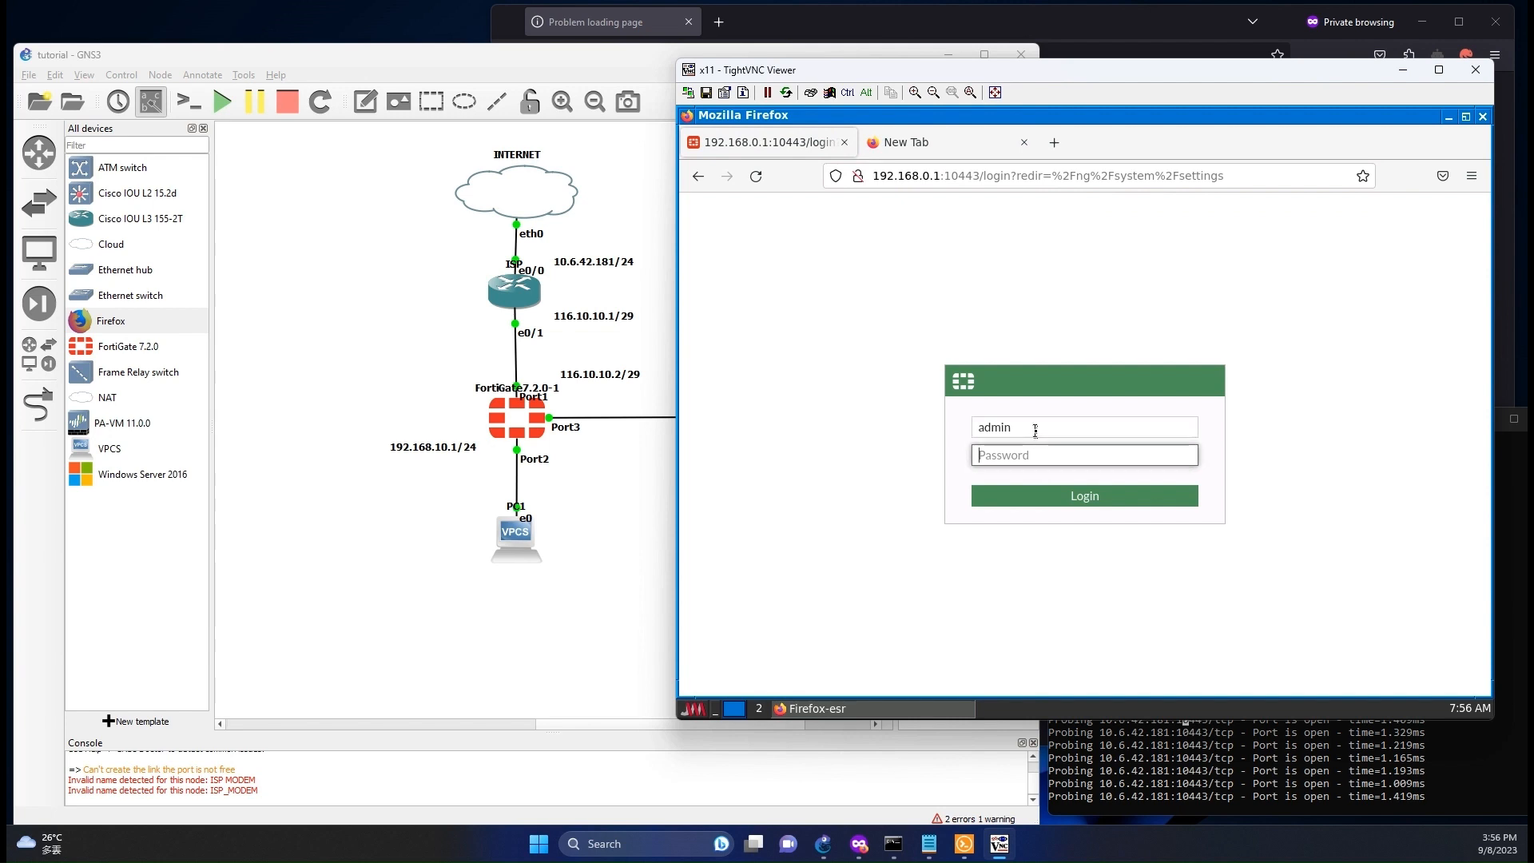
type("admin")
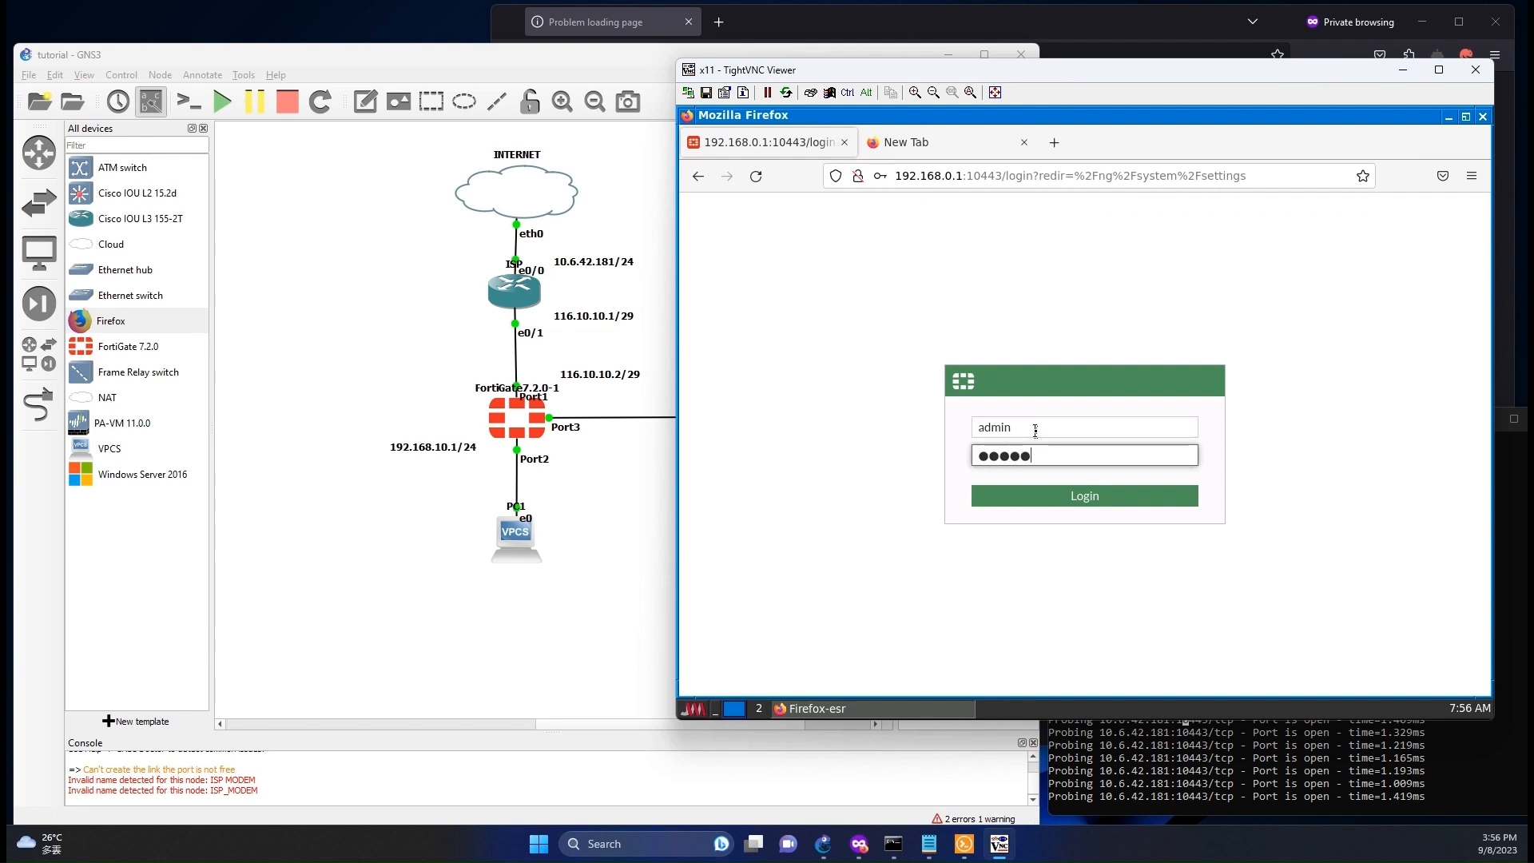
key("Return")
left_click(1162, 382)
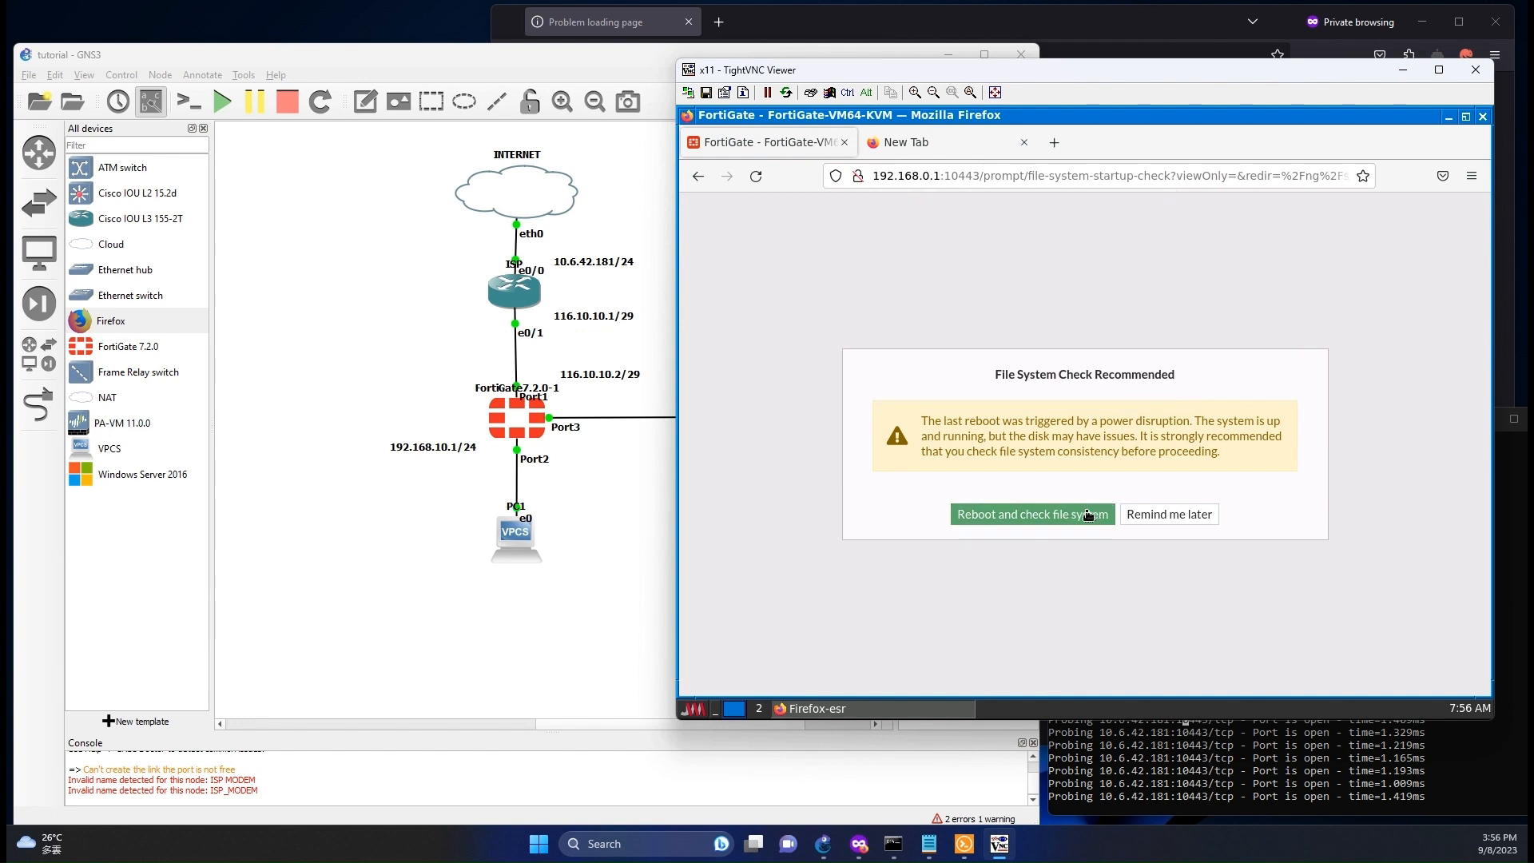
Step: Postpone the file system check, keep the default hostname, and dismiss the FortiOS 7.2.0 overview
left_click(1146, 513)
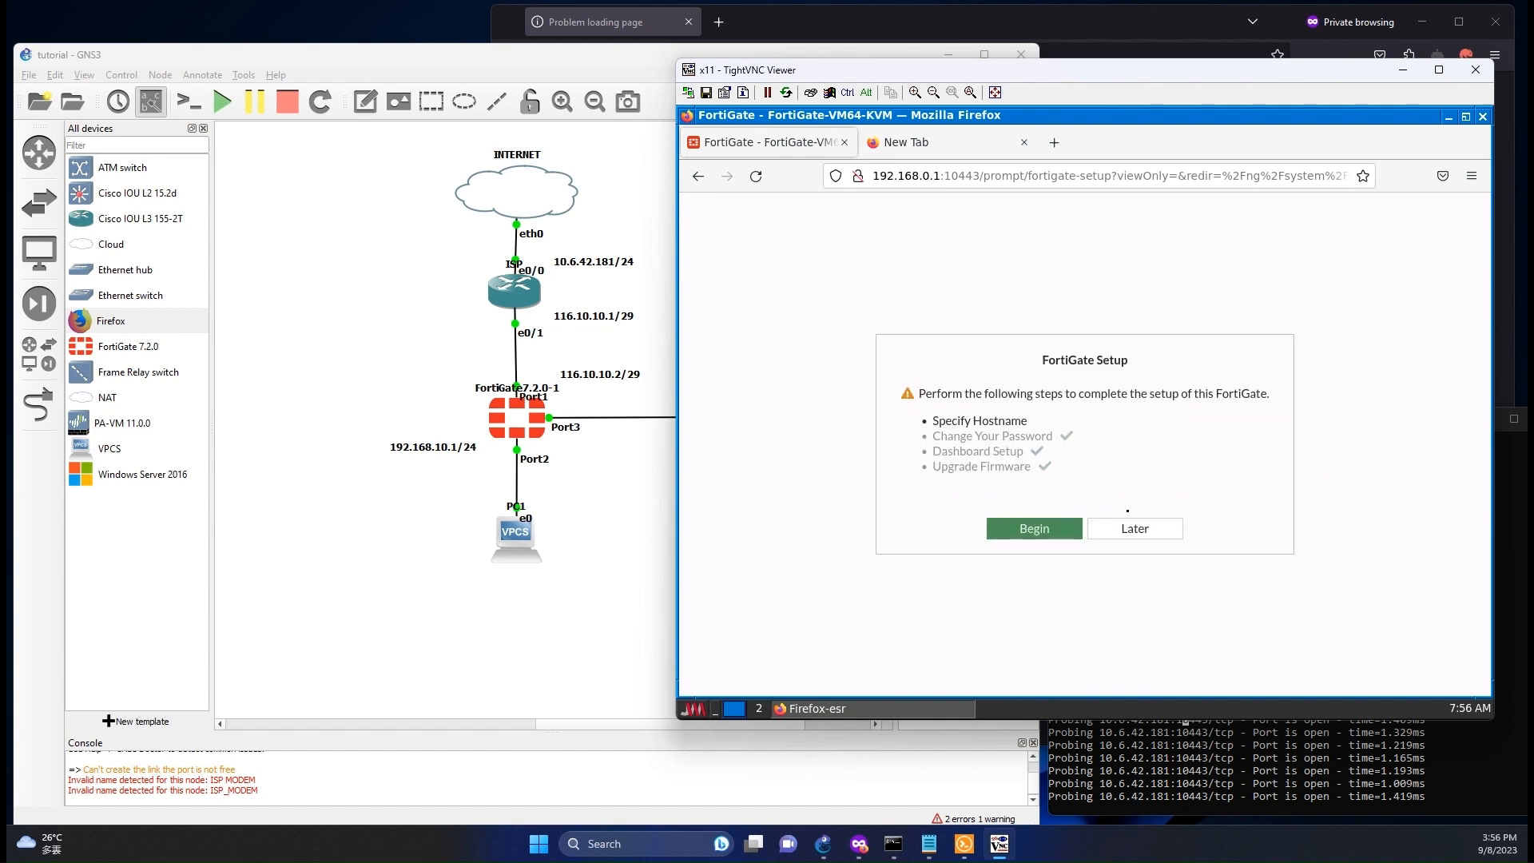
left_click(1031, 530)
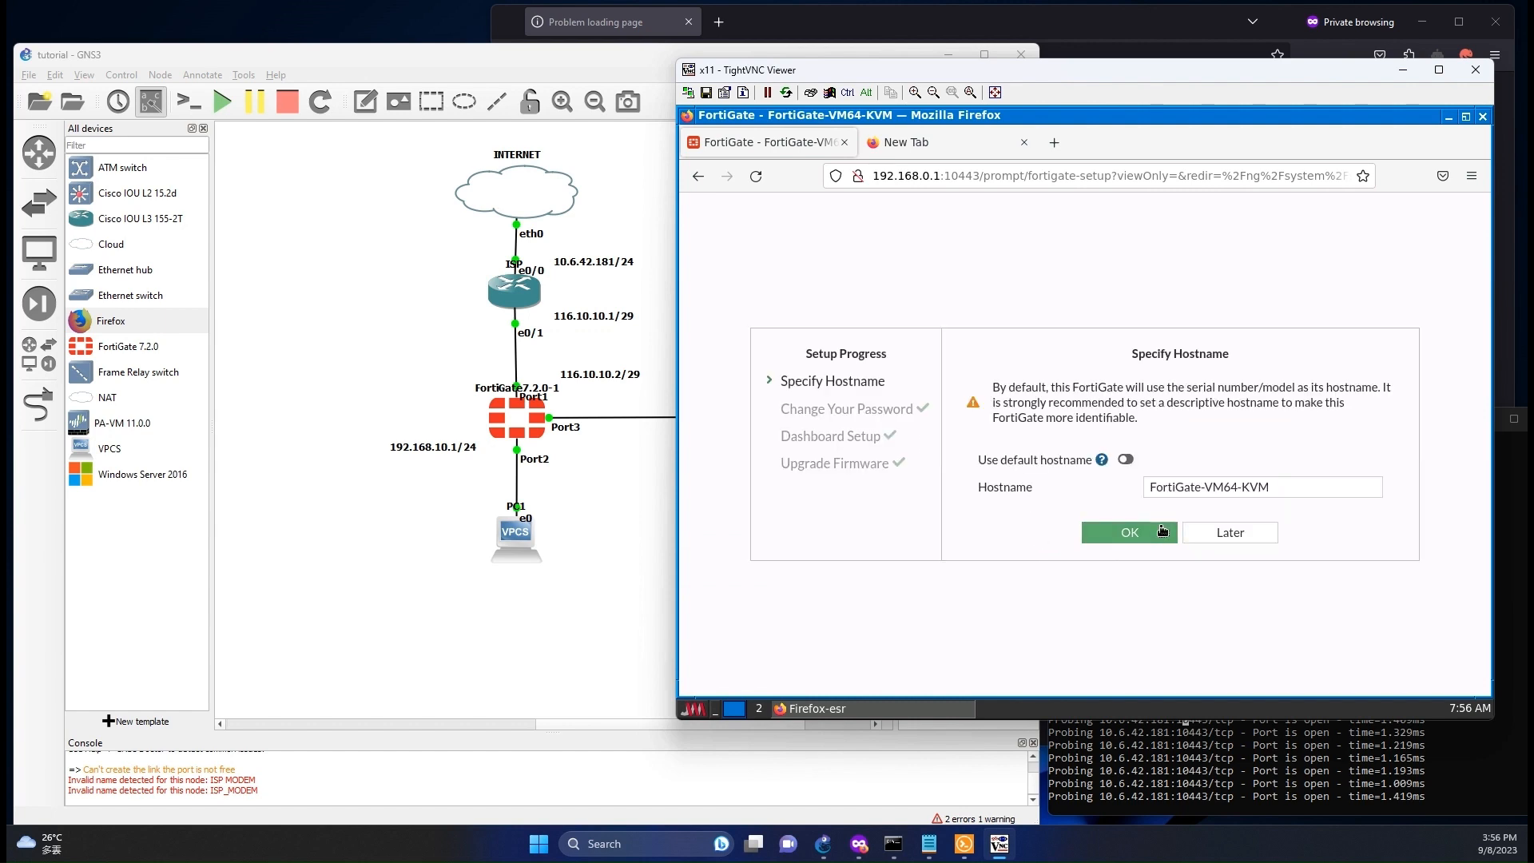
left_click(1163, 531)
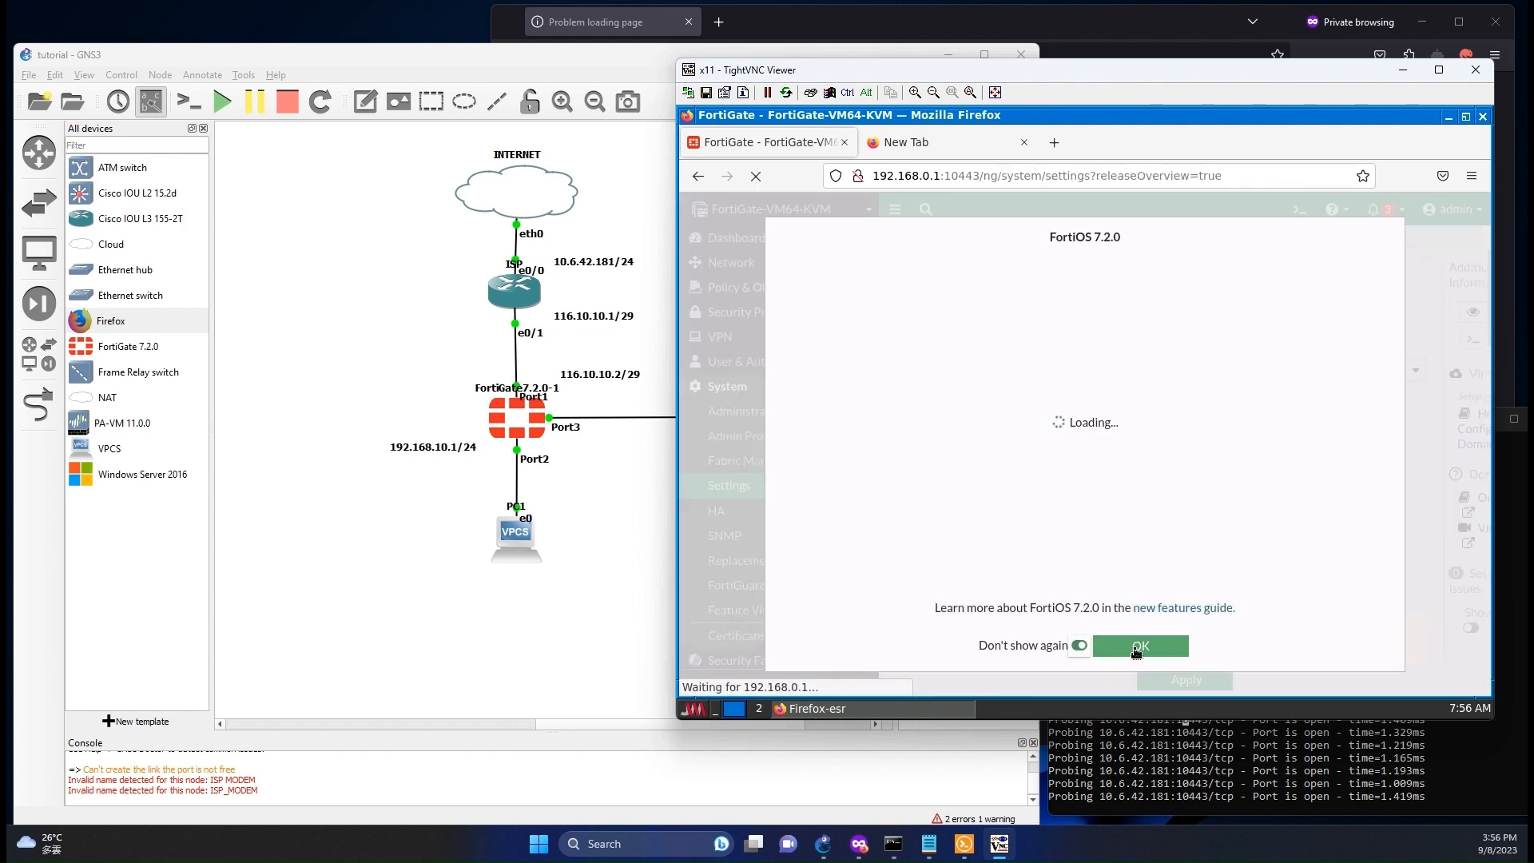
left_click(1136, 651)
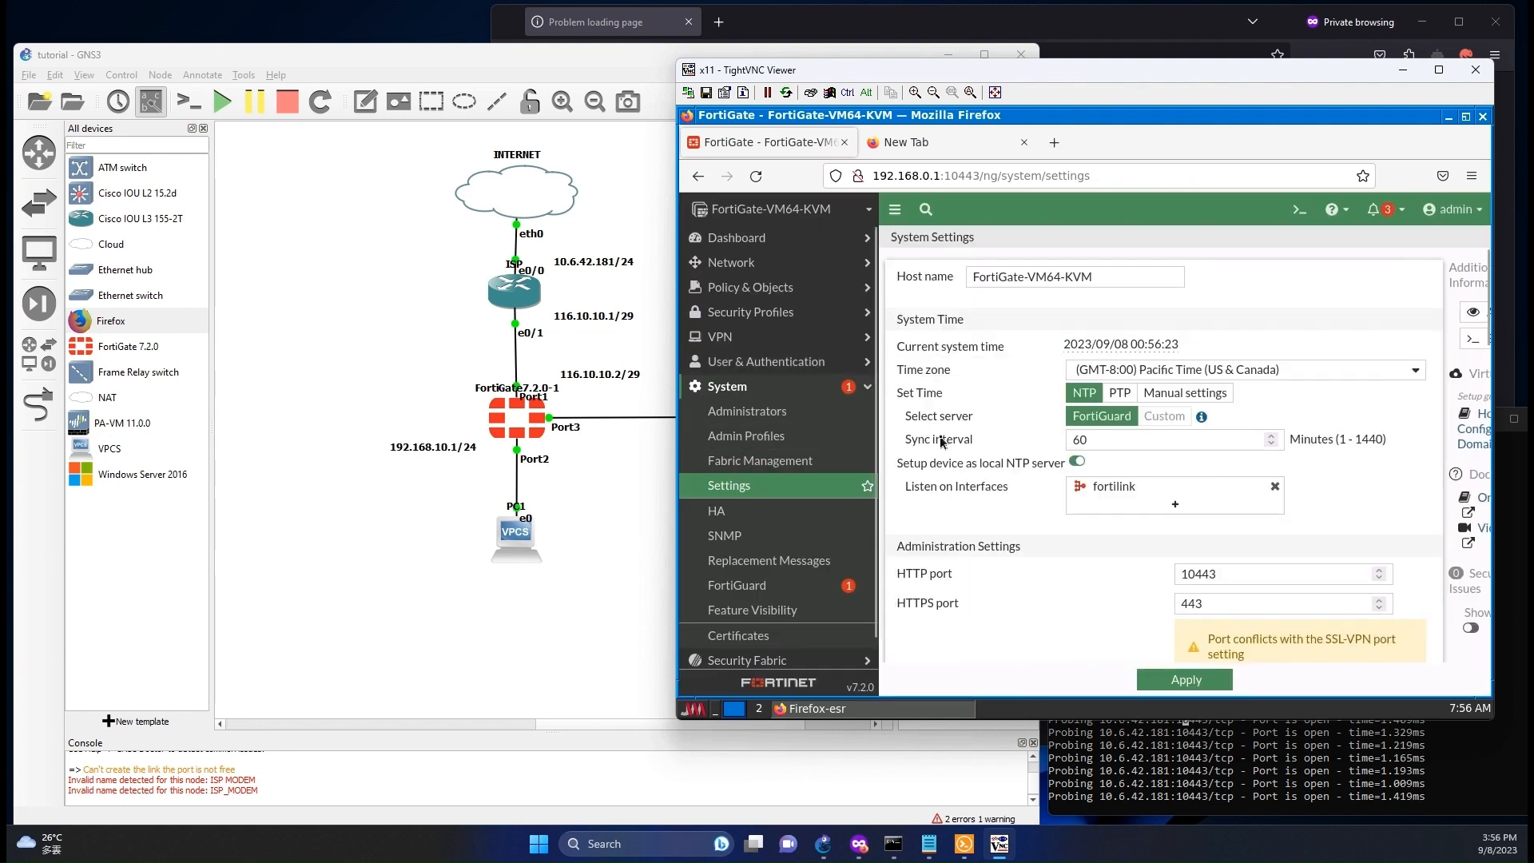
scroll(940, 442, "down", 2)
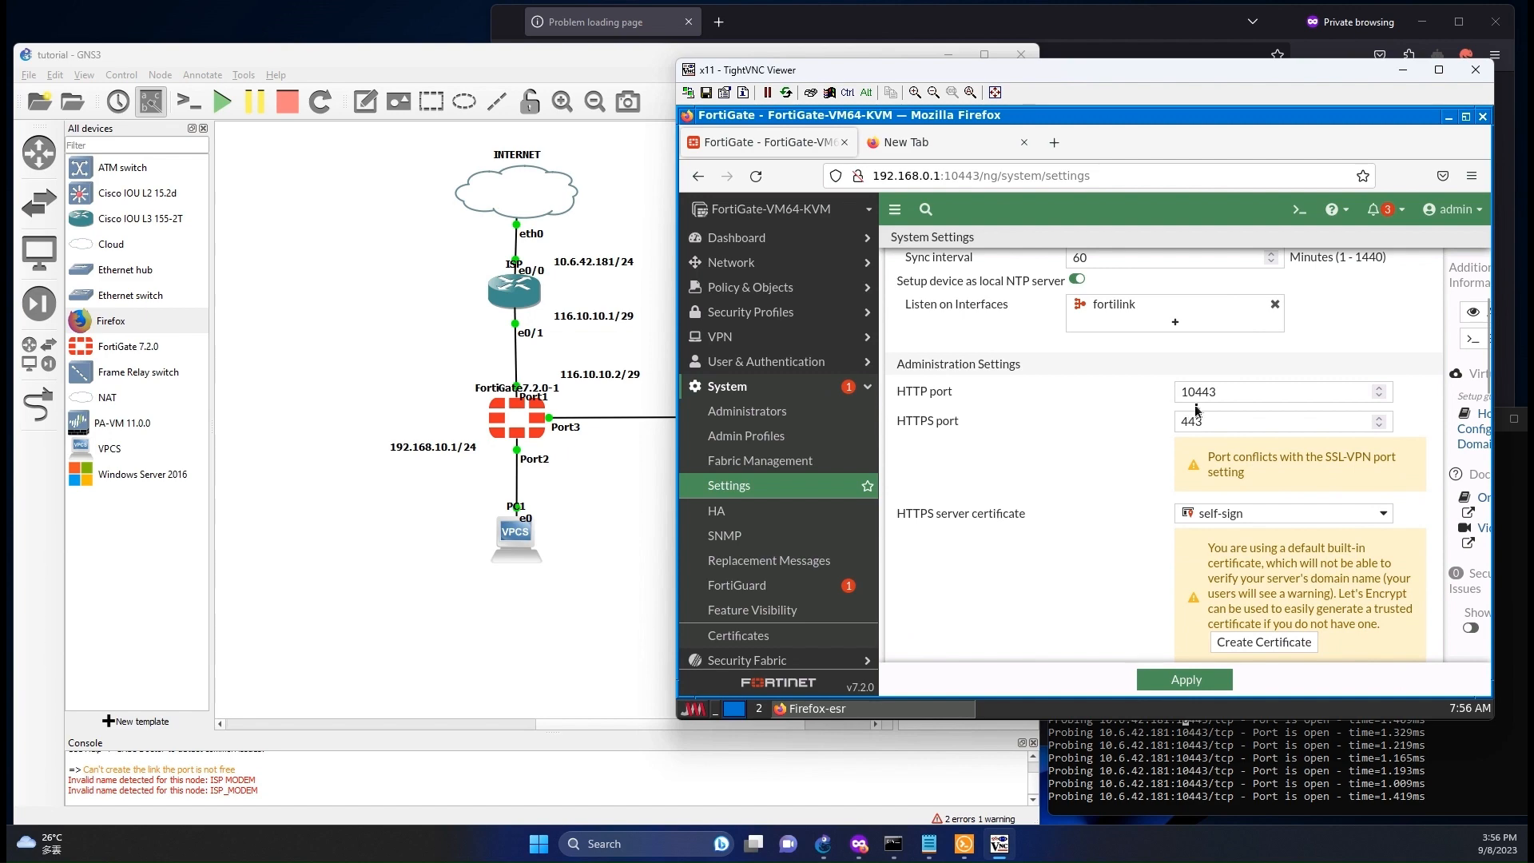
Step: Load 10.6.42.181:10443 in host Firefox and log in as admin with its password
left_click(799, 21)
left_click(779, 56)
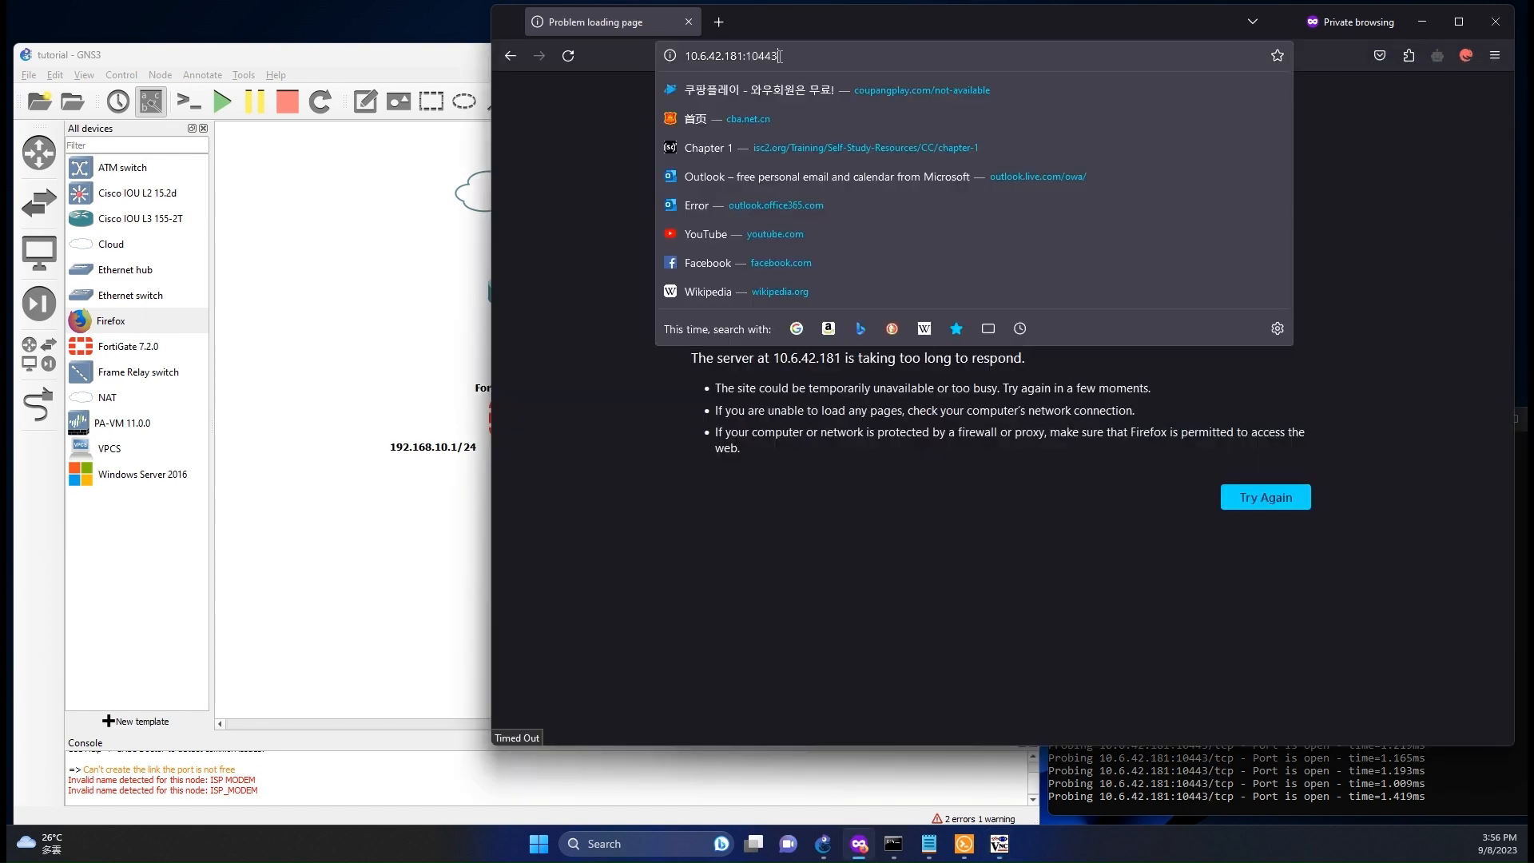
key("Return")
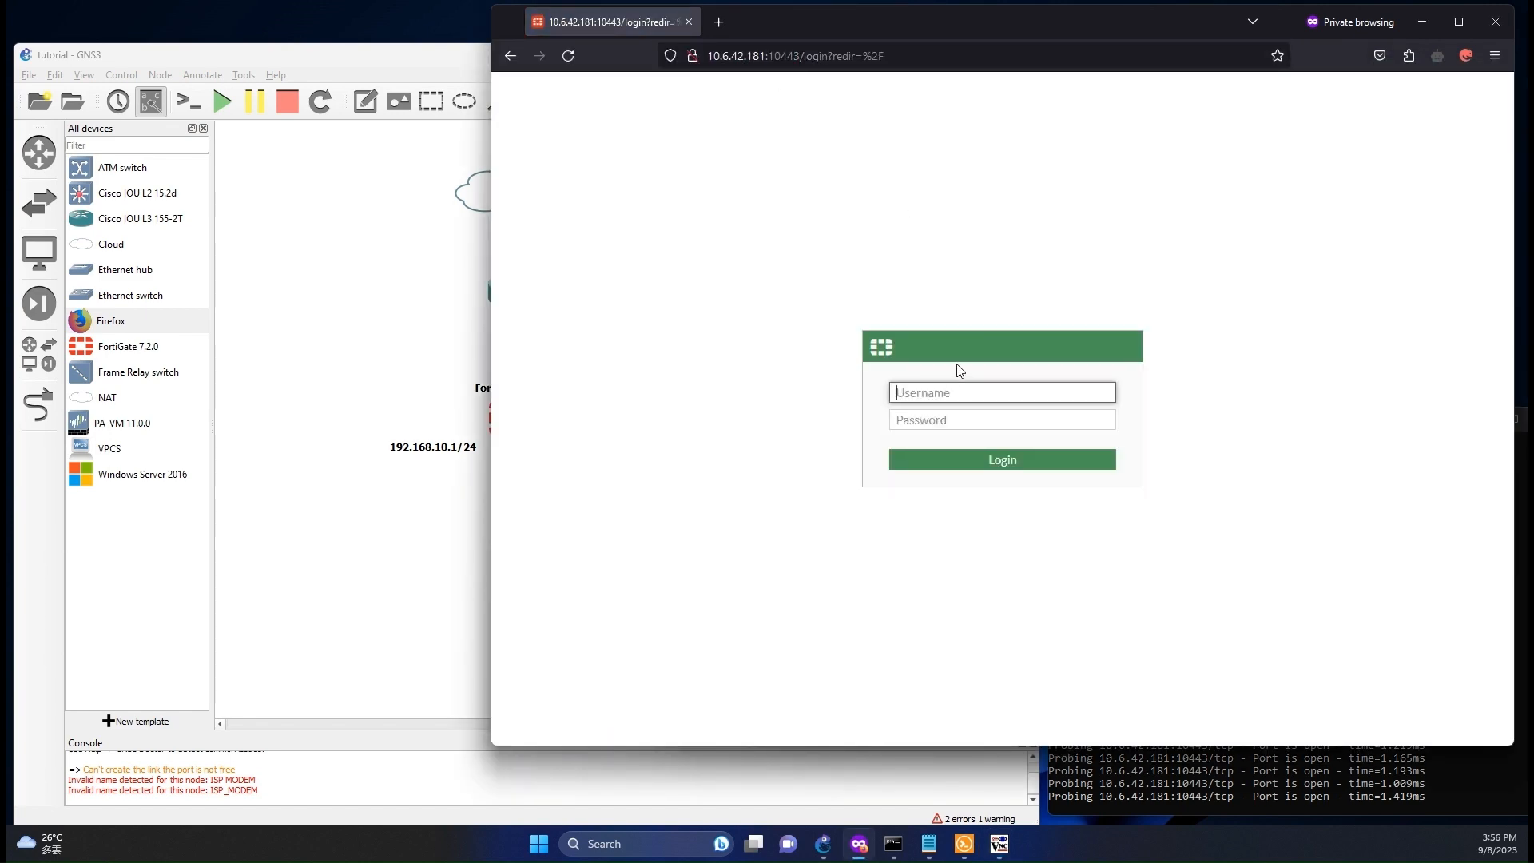
type("admin")
key("Tab")
type("admin")
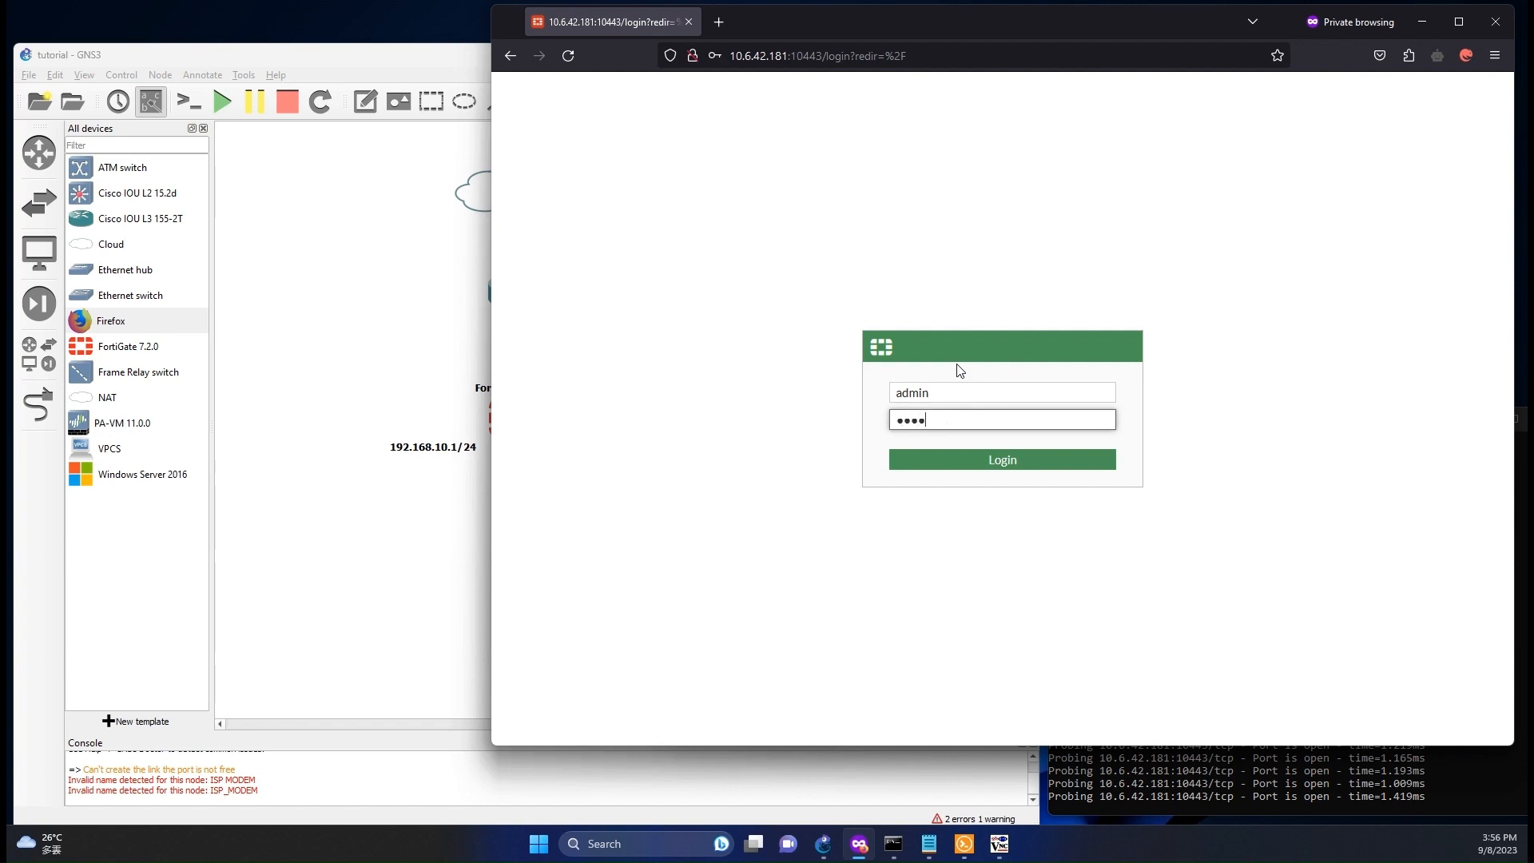
key("Return")
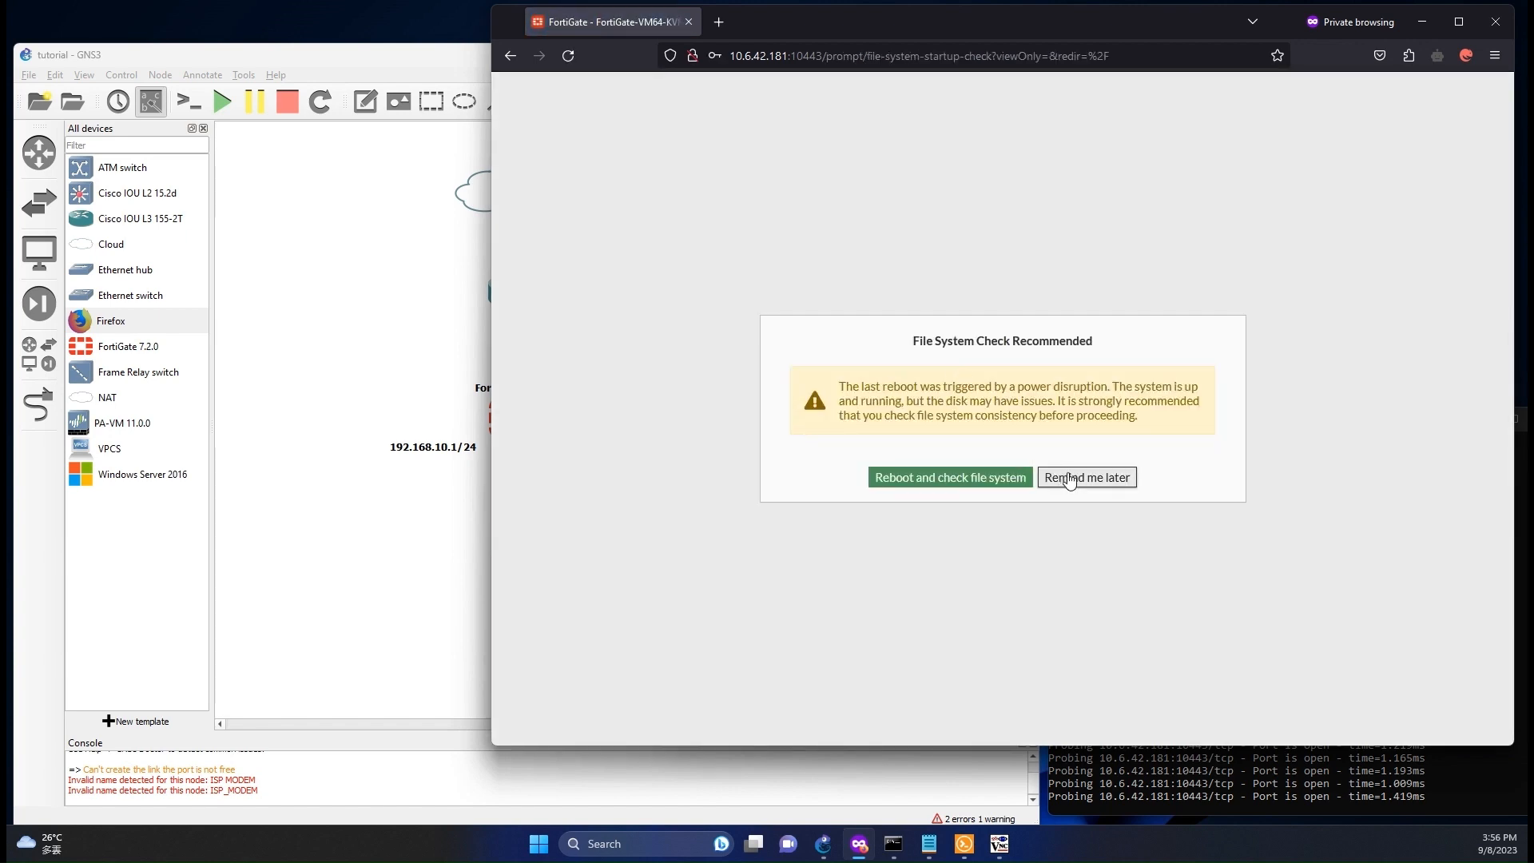
Step: Postpone the file system check, accept the default hostname, and finish the setup prompts
left_click(1055, 476)
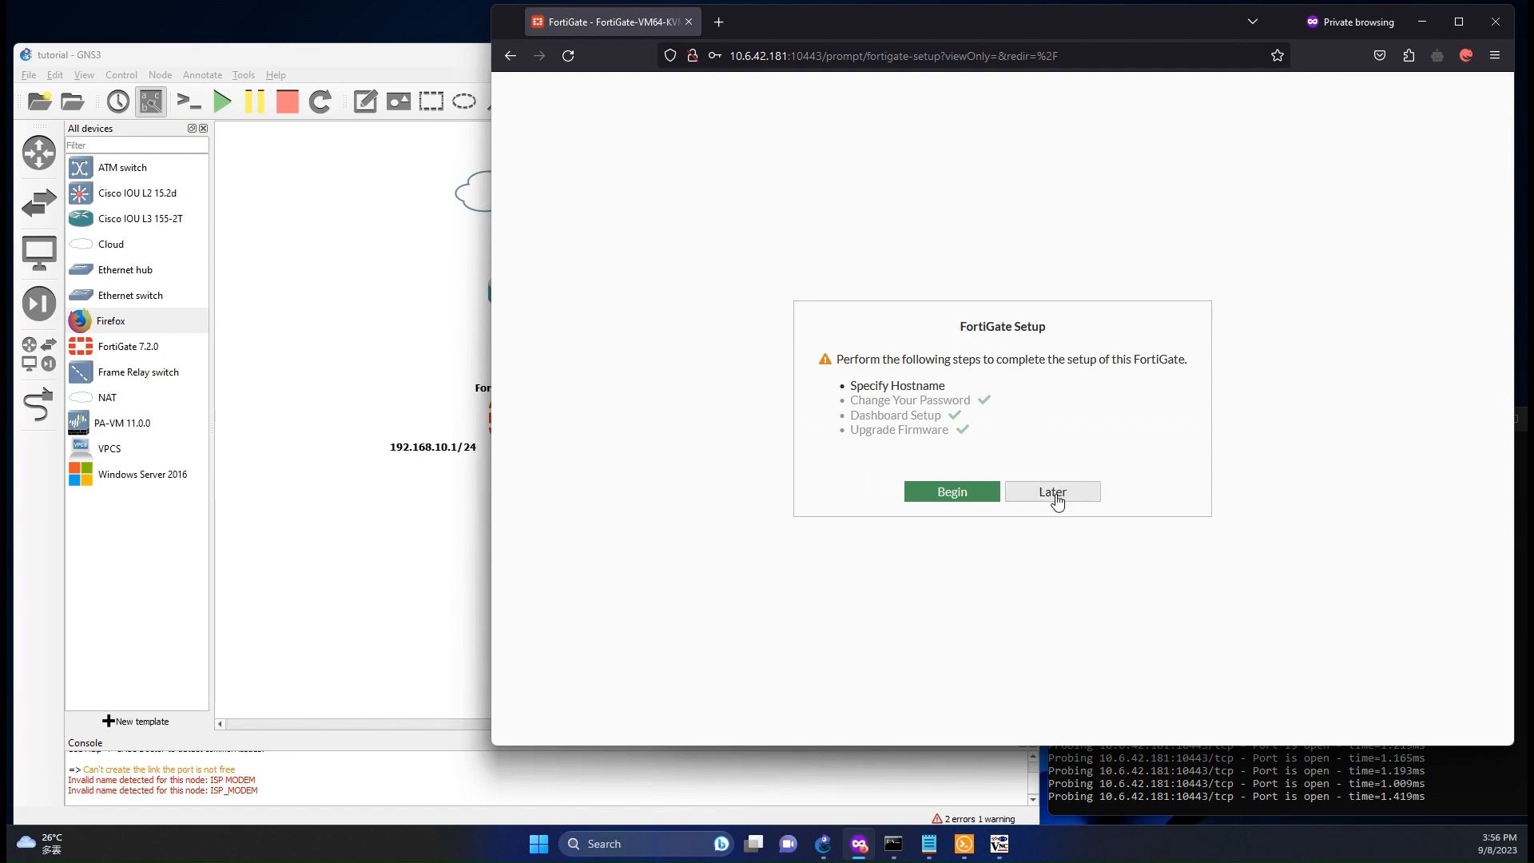
left_click(991, 495)
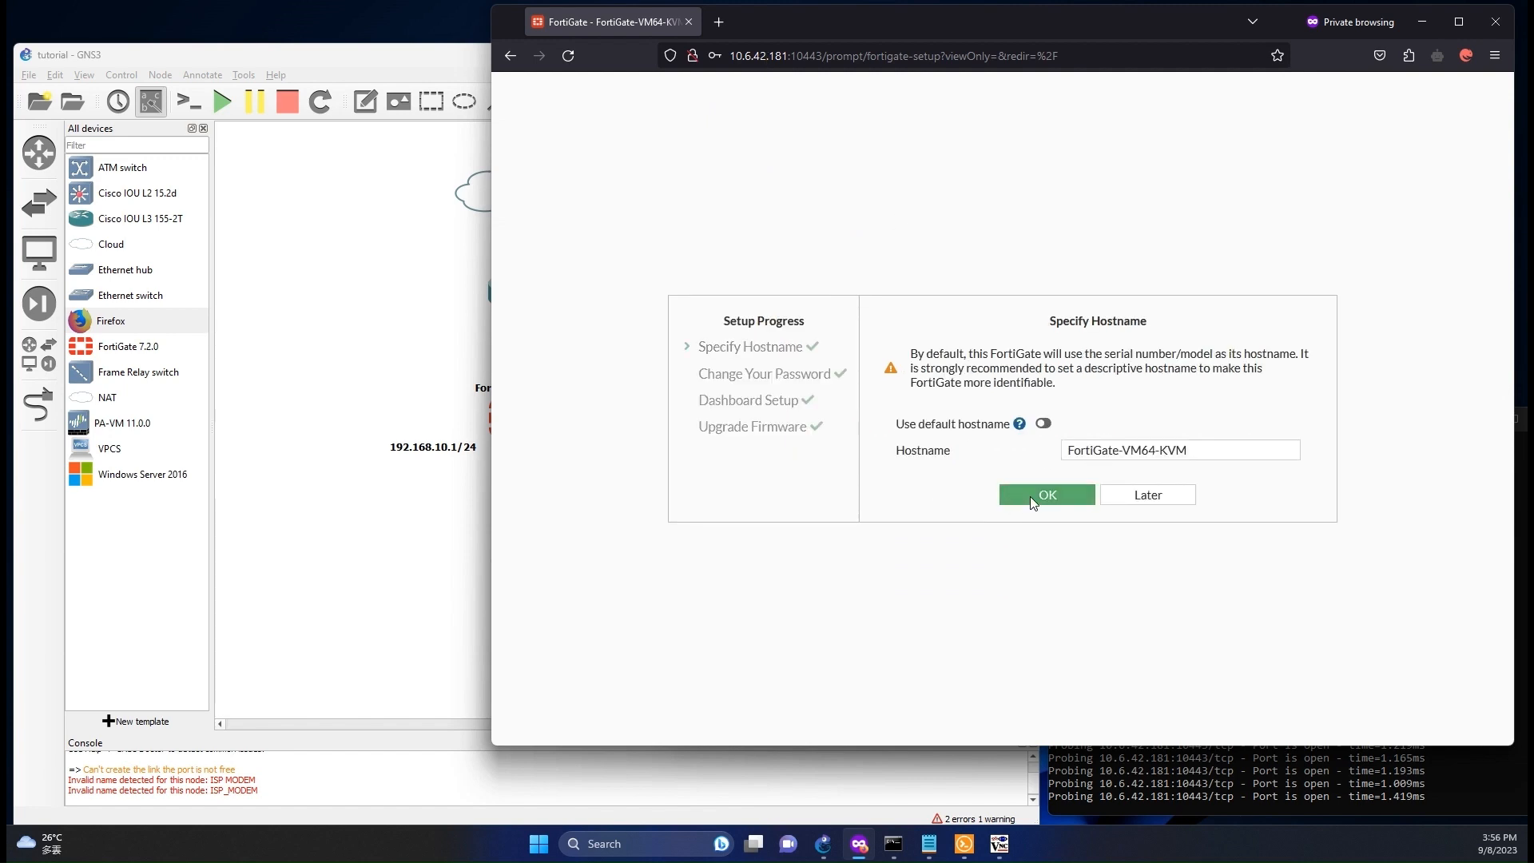
left_click(1031, 497)
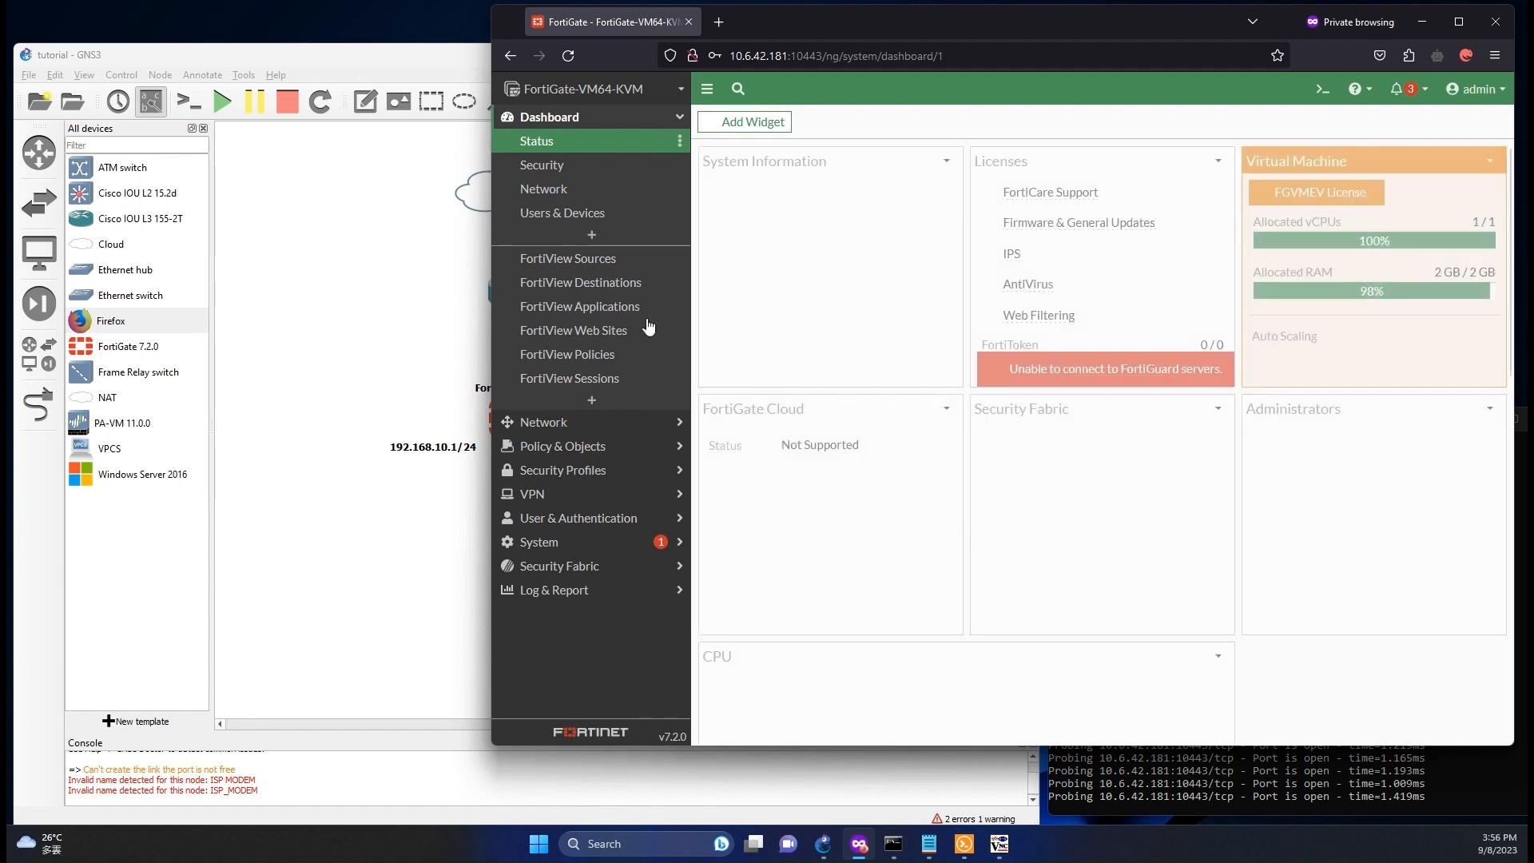
left_click(544, 422)
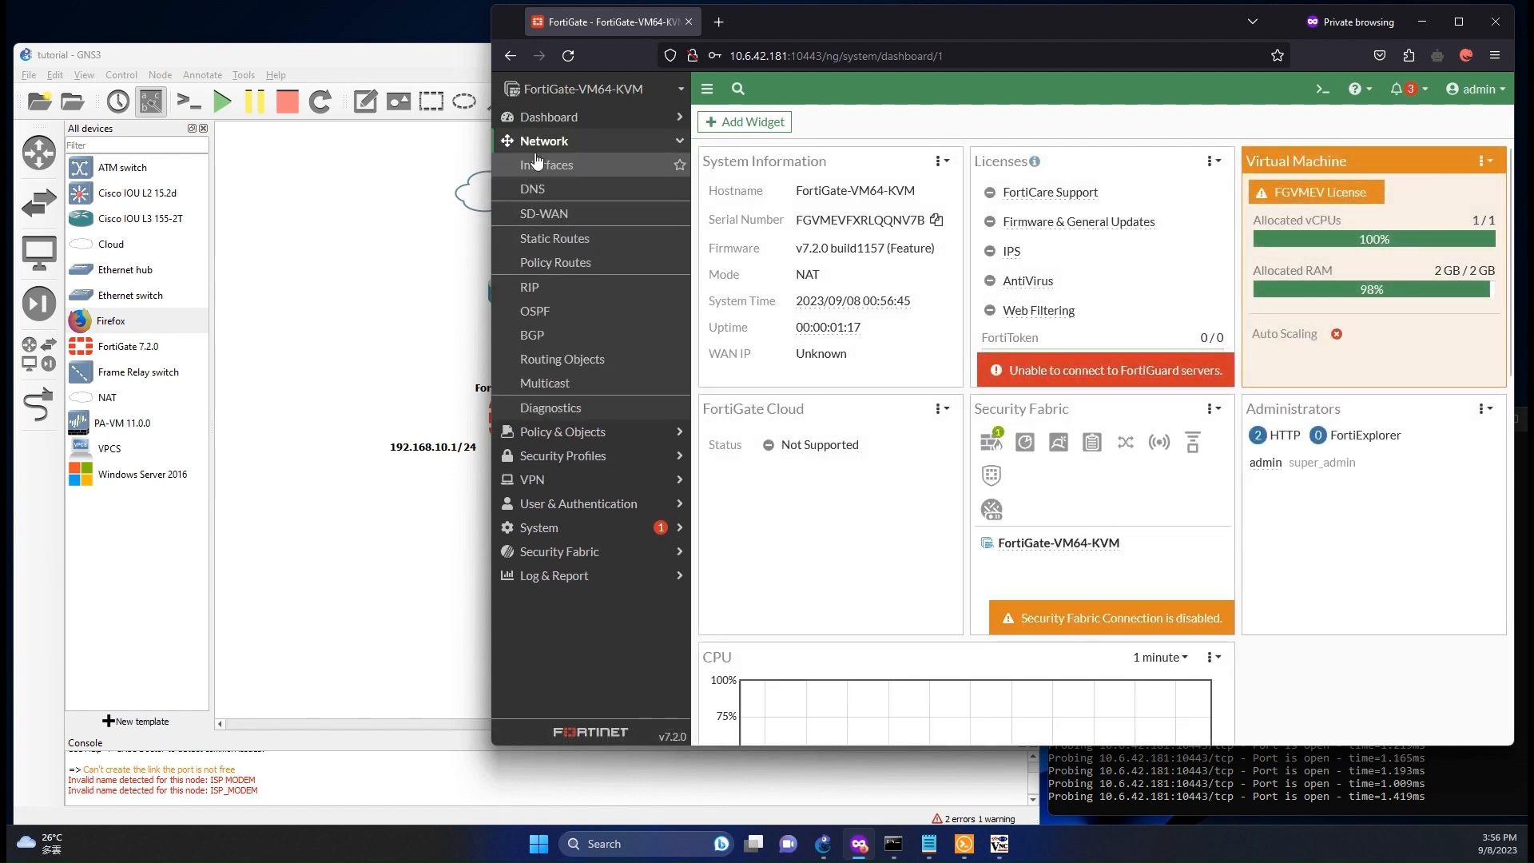
Step: Review the IP addresses of port1, port2 and port3 in the FortiGate interface list
left_click(535, 163)
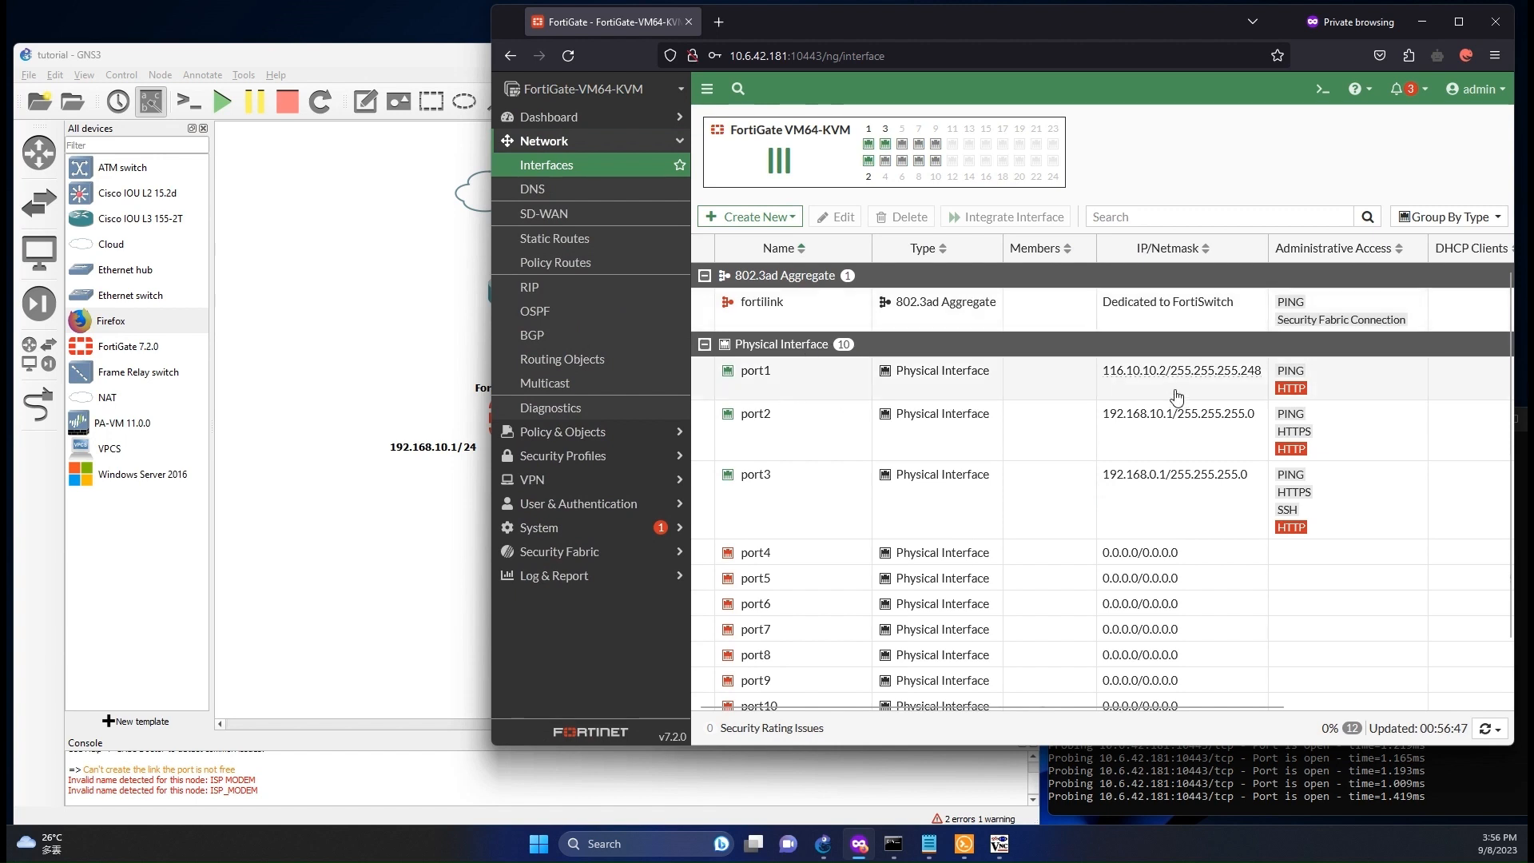
left_click_drag(1110, 371, 1206, 371)
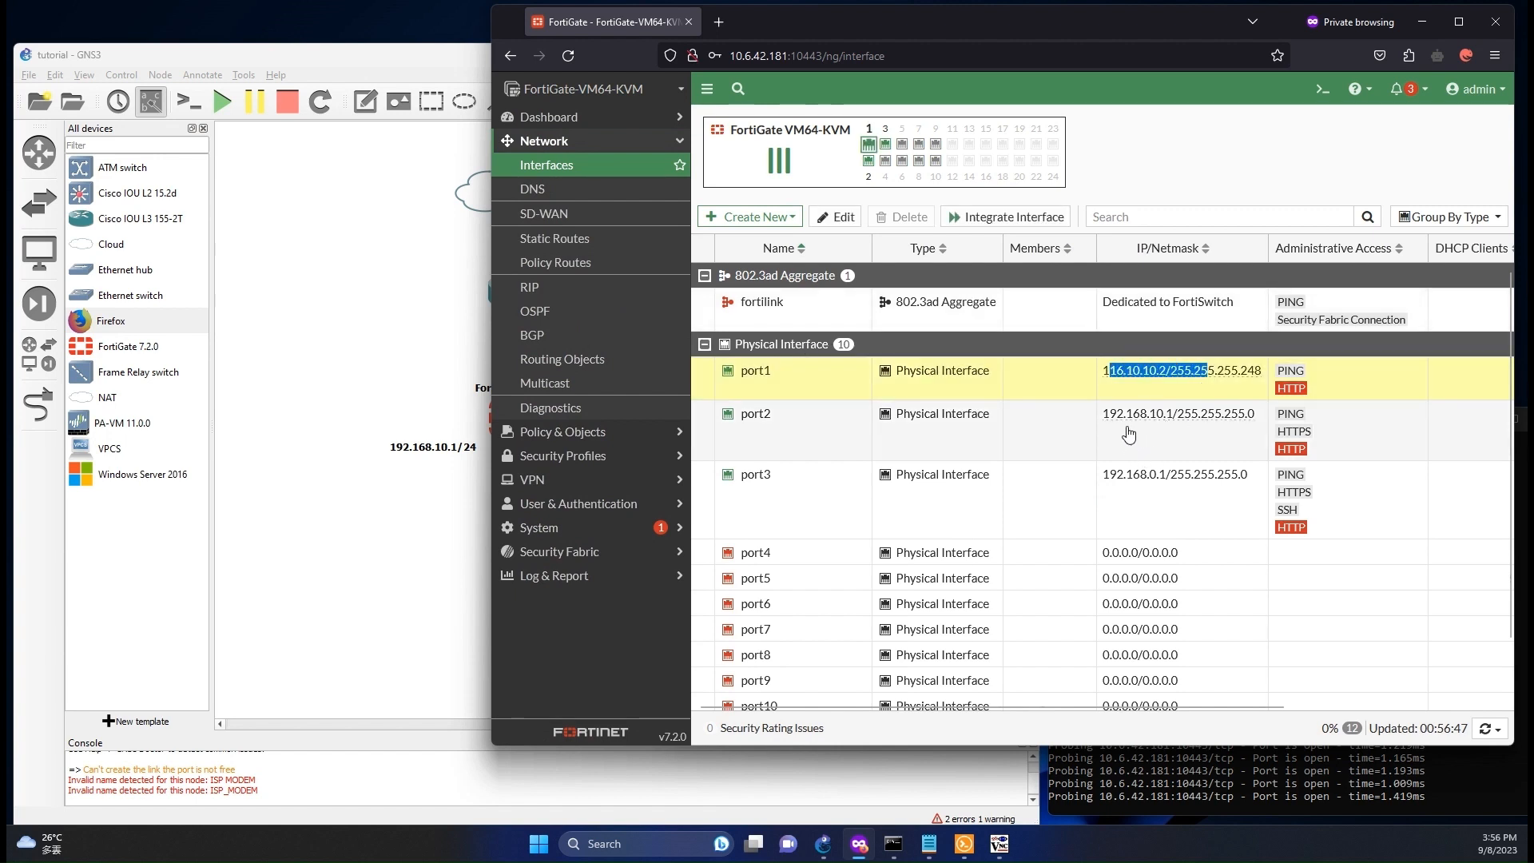
left_click_drag(1118, 475, 1171, 486)
left_click_drag(1108, 414, 1159, 423)
Step: Enable port2's DHCP server for 192.168.10.2–192.168.10.254, save, and return to GNS3
double_click(1043, 439)
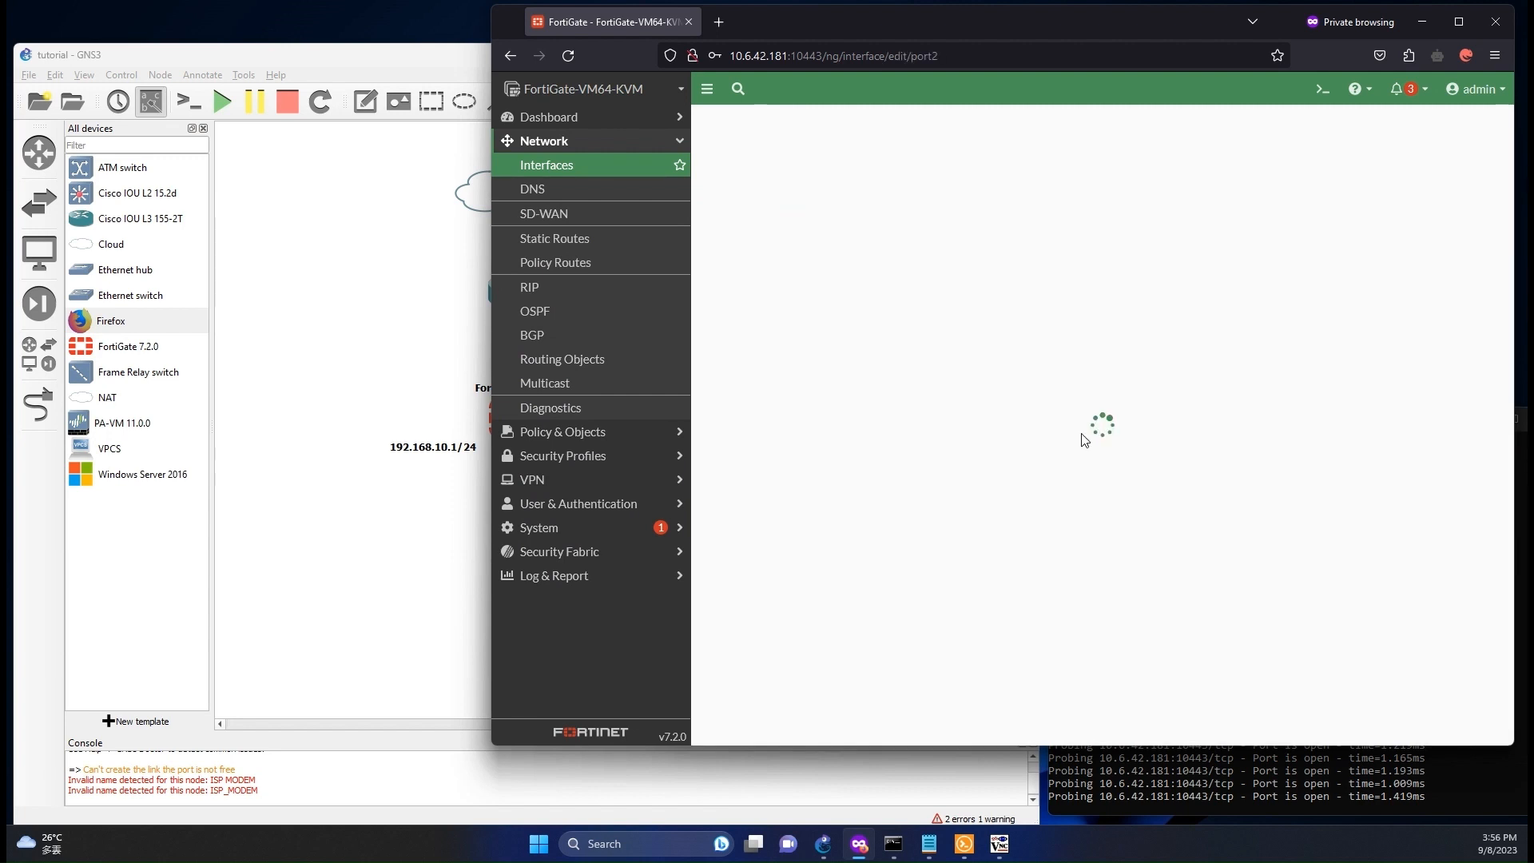
scroll(730, 562, "down", 2)
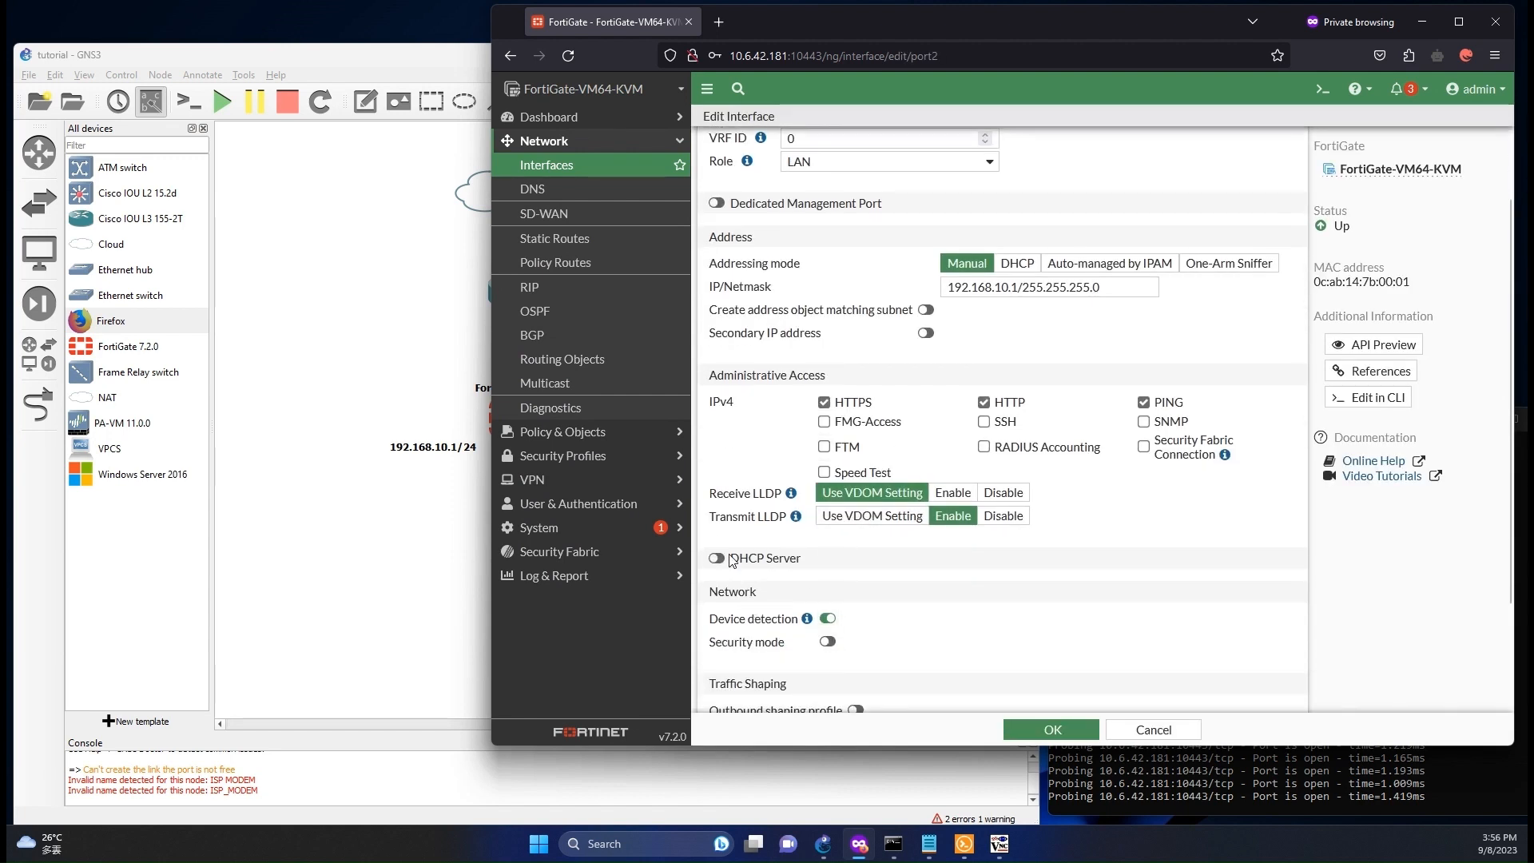
left_click(723, 560)
scroll(1081, 636, "down", 2)
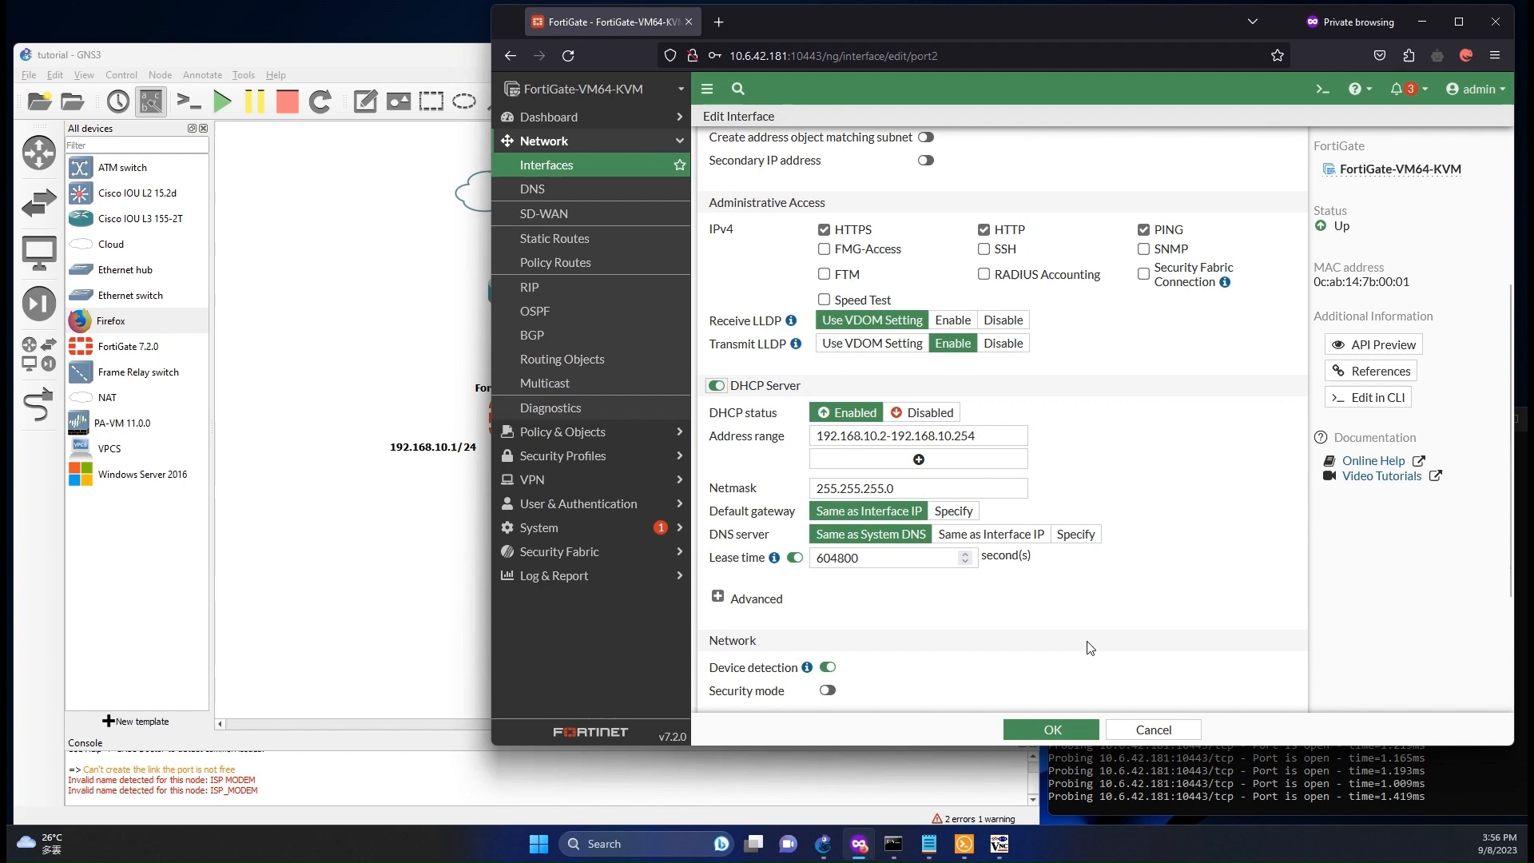
left_click(1062, 731)
left_click(394, 575)
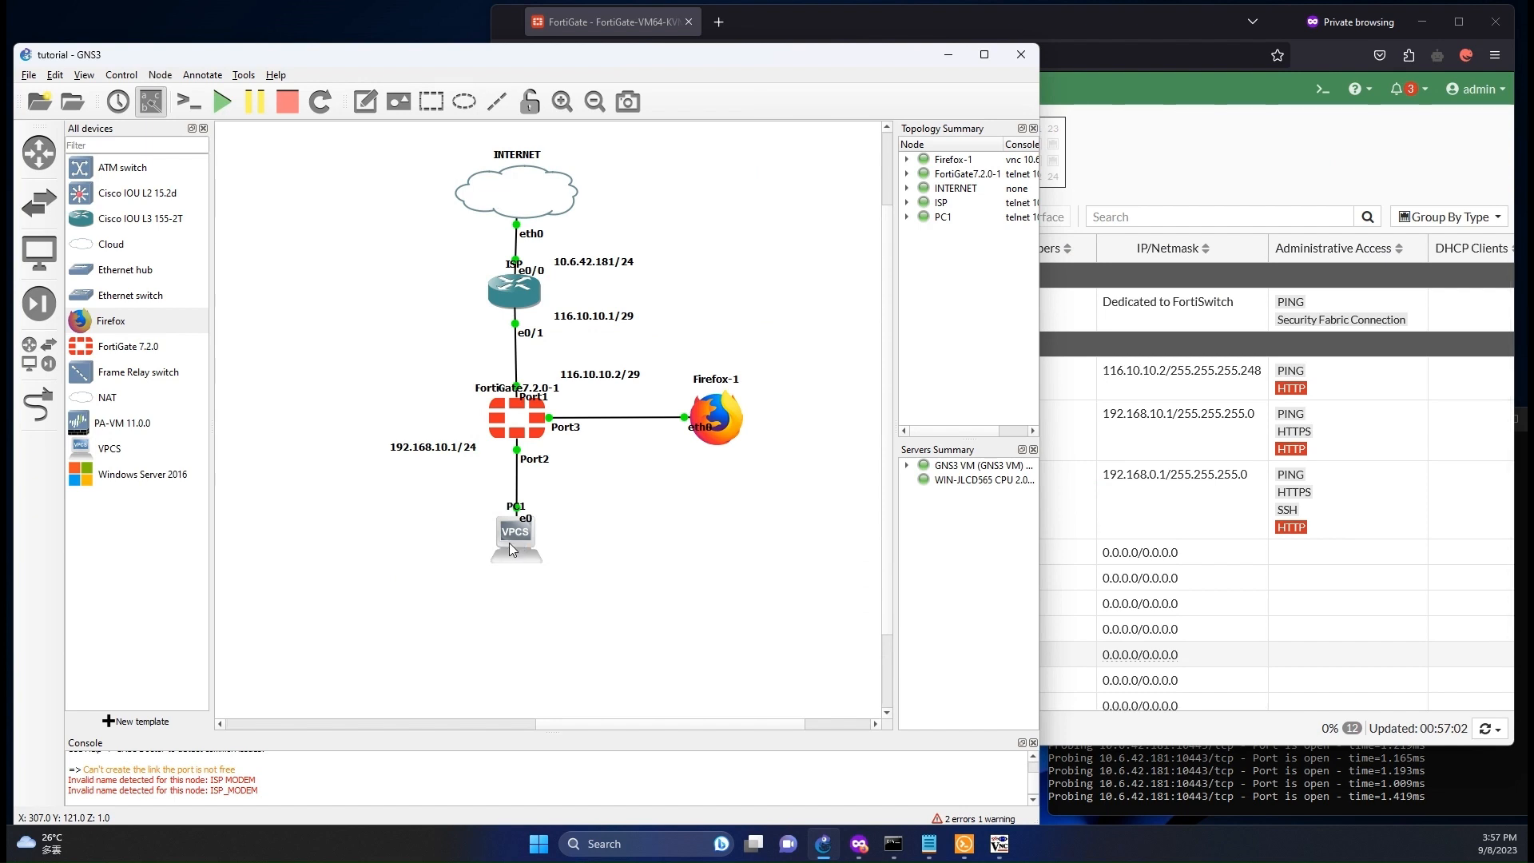
Step: Get PC1 an address with ip dhcp: 192.168.10.2/24 via gateway 192.168.10.1
double_click(512, 548)
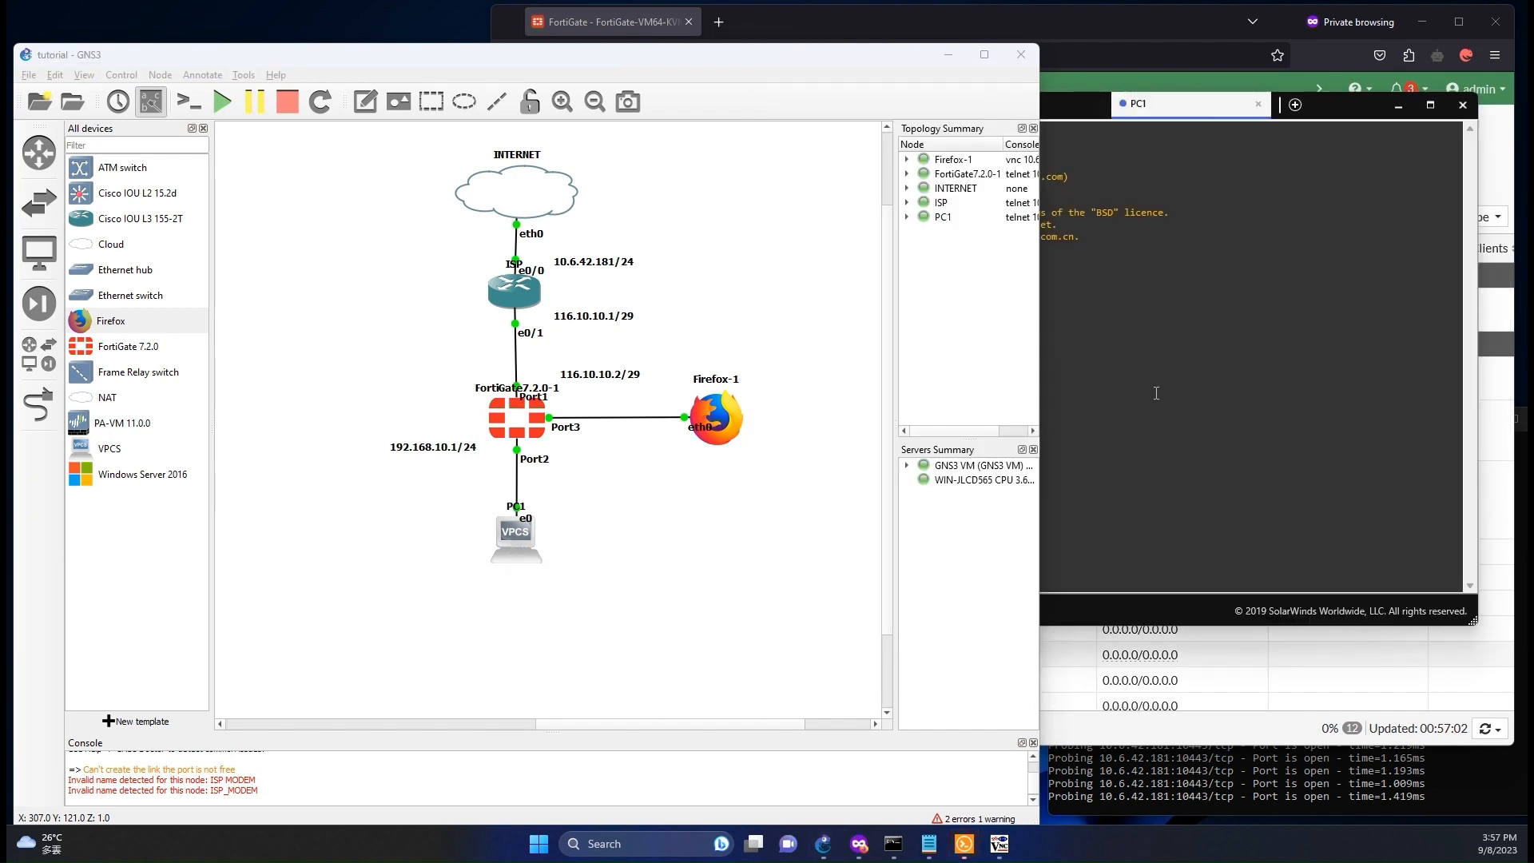
type("ip dhcp")
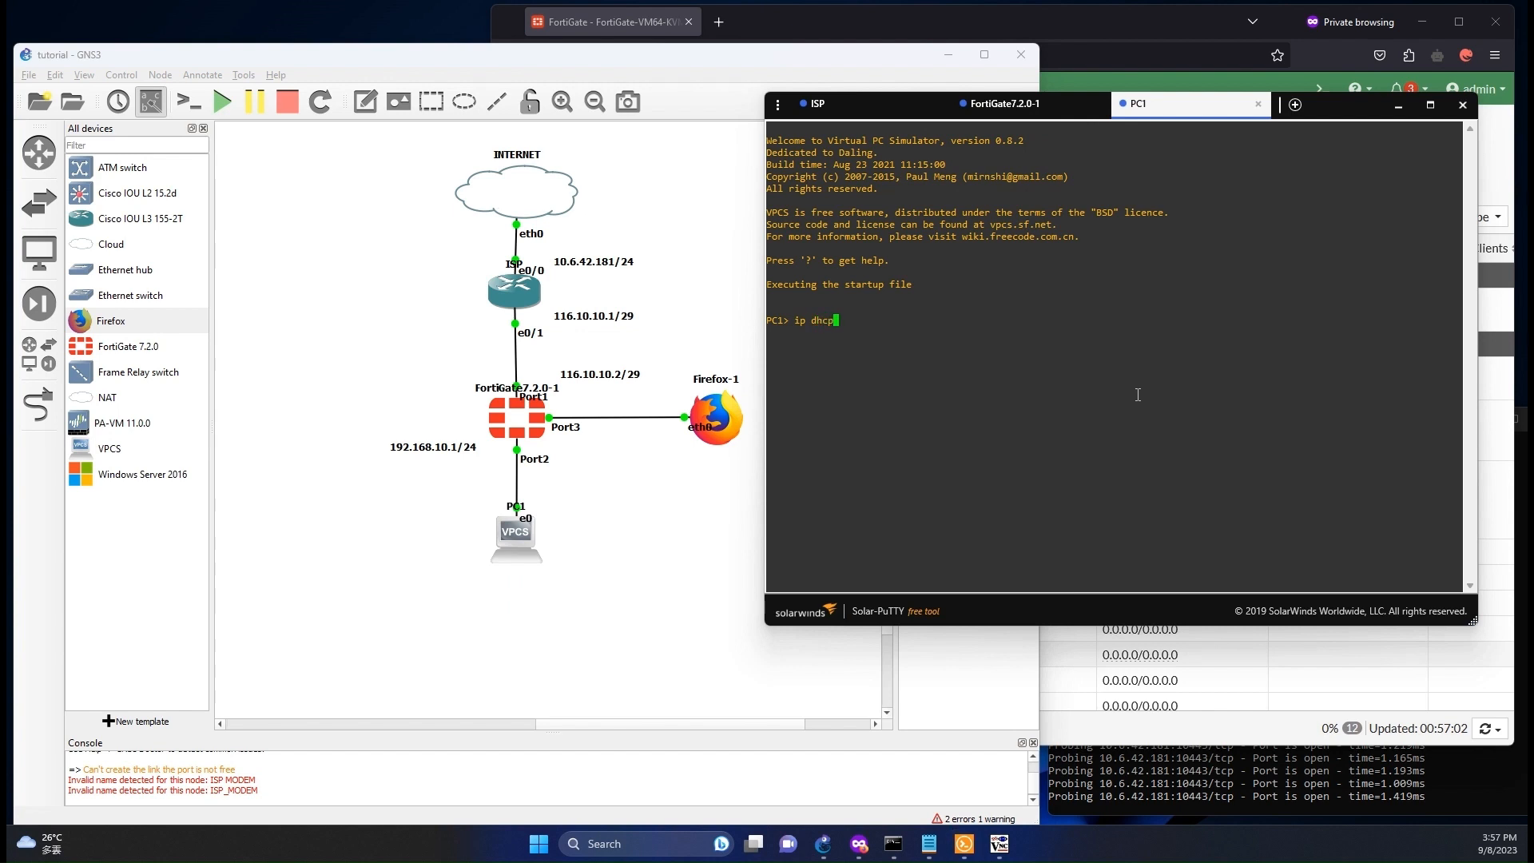
key("Return")
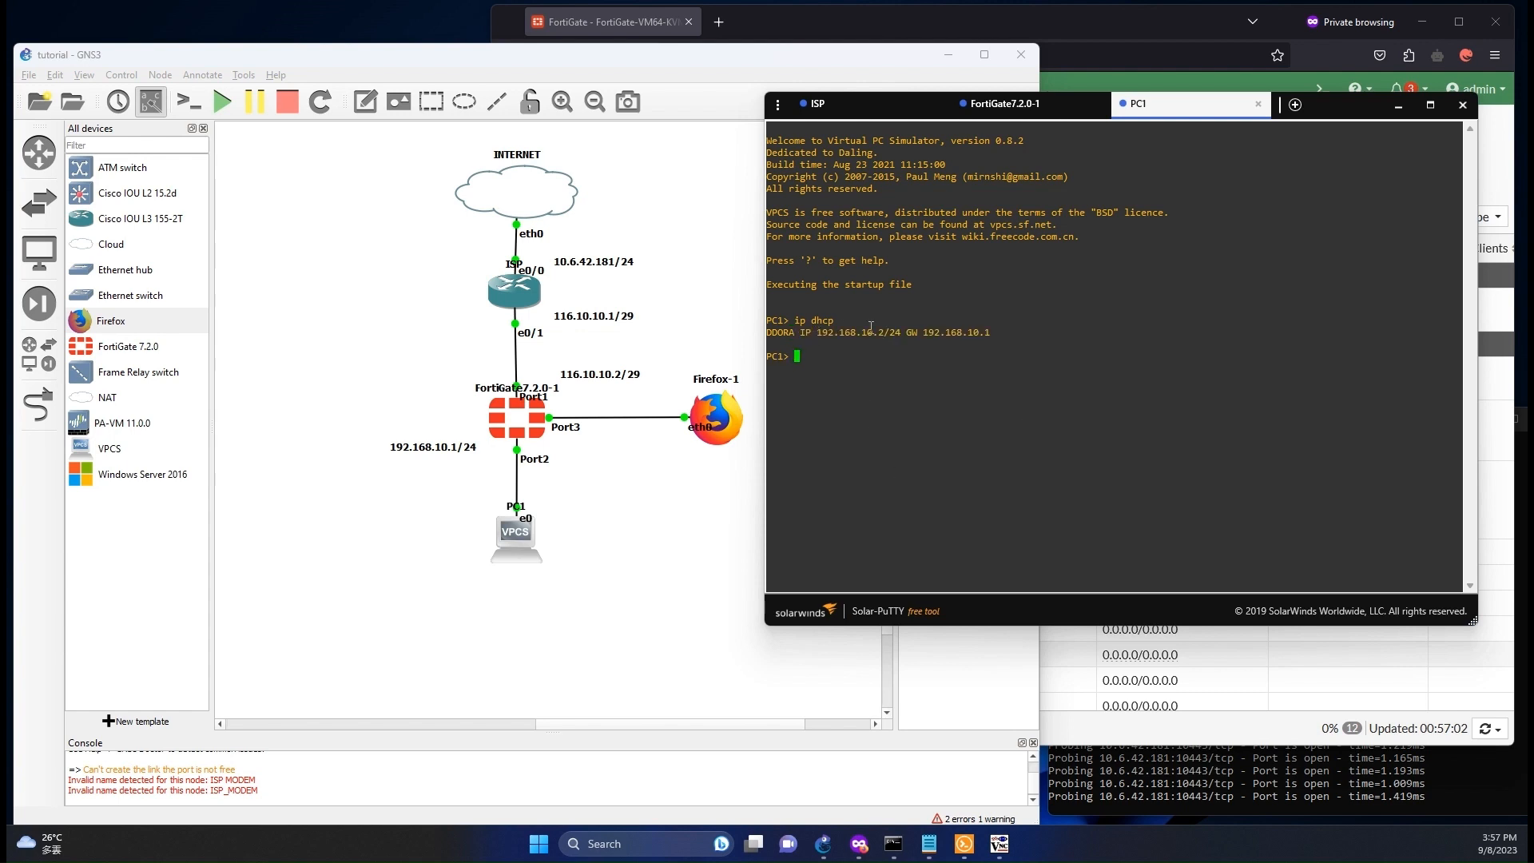
left_click_drag(840, 336, 1027, 334)
left_click(933, 414)
Step: Ping 8.8.8.8 from PC1 and stop it once it times out
type("ping 8.8.8.8")
key("Return")
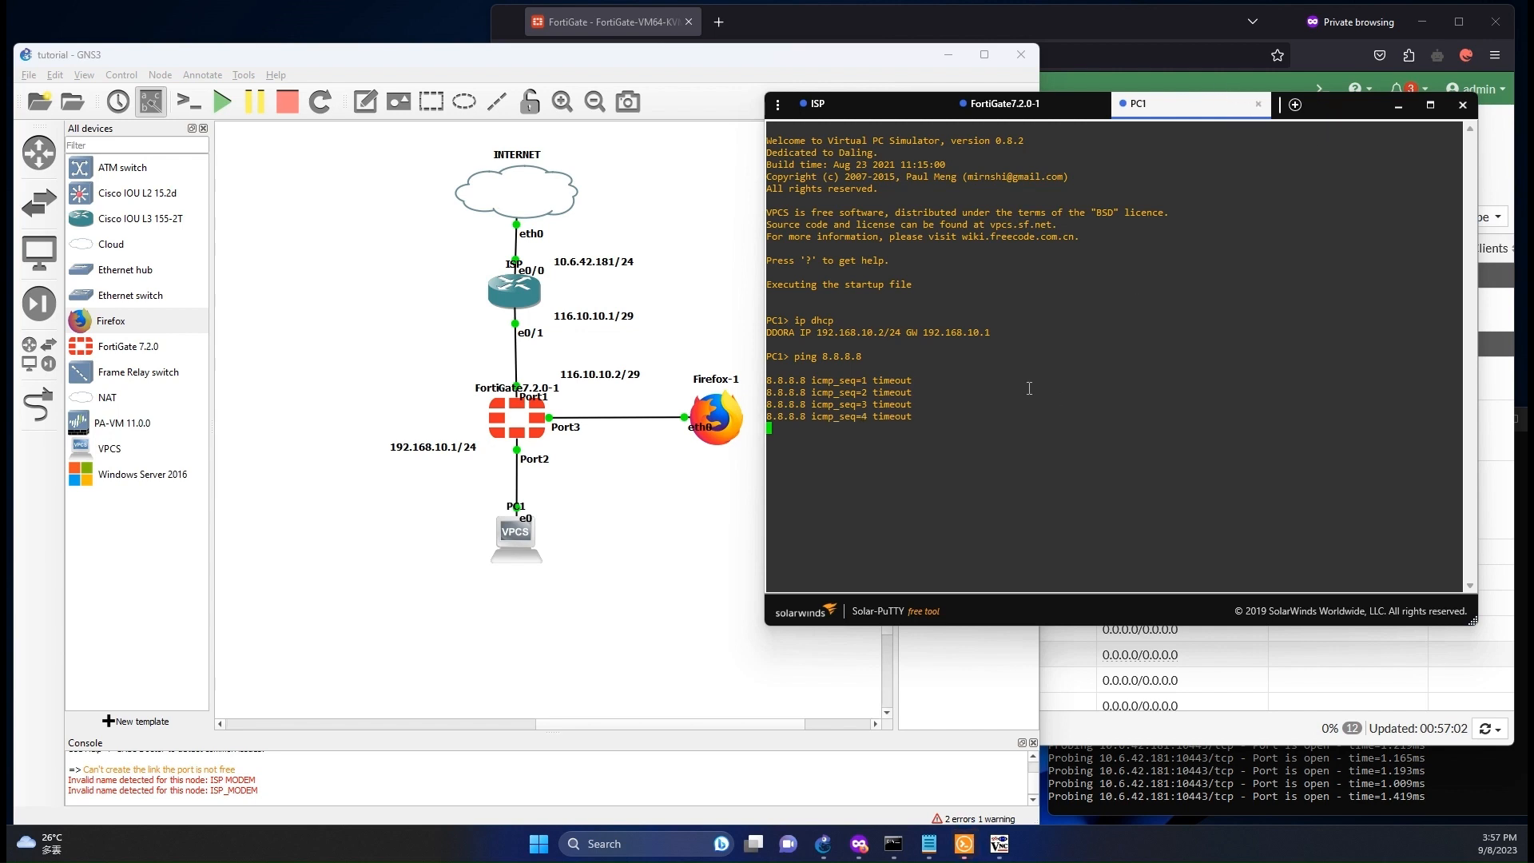
key("ctrl+c")
key("Return")
key("Return")
Step: Start a continuous ping 8.8.8.8 -t from PC1, which keeps timing out
key("Up")
key("Left")
key("Left")
key("Left")
key("Left")
key("Left")
key("Left")
type("-t")
key("Return")
key("Up")
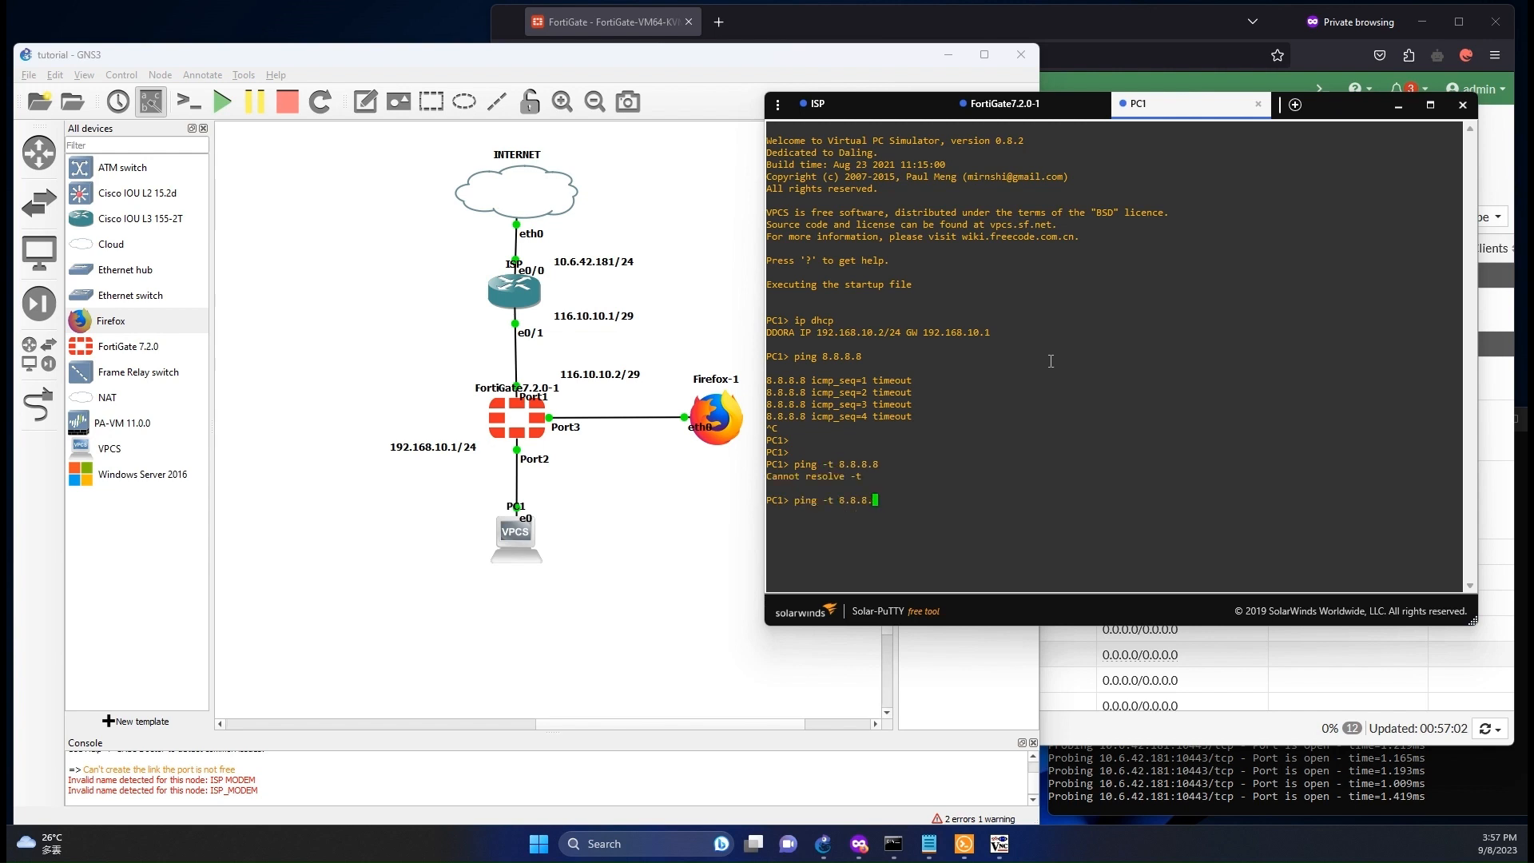
key("Left")
key("Left")
key("Left")
key("End")
key("BackSpace")
key("BackSpace")
key("BackSpace")
key("BackSpace")
key("BackSpace")
key("BackSpace")
key("BackSpace")
key("BackSpace")
type("8.8.8.8 -t")
key("Return")
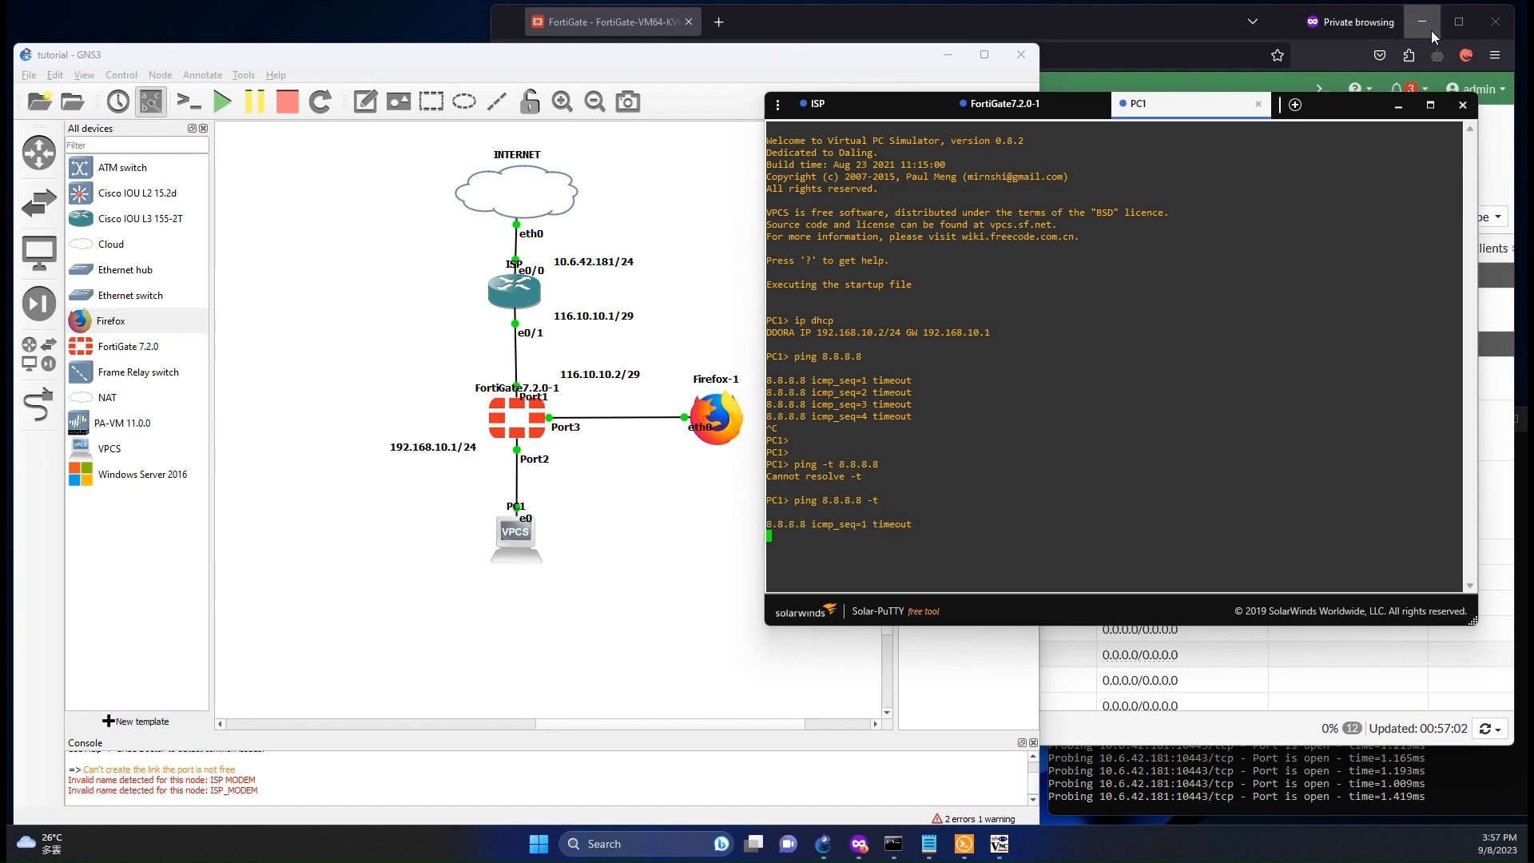
left_click_drag(1327, 112, 723, 158)
Step: Create a new firewall policy and name it lan-to-wan
left_click(911, 448)
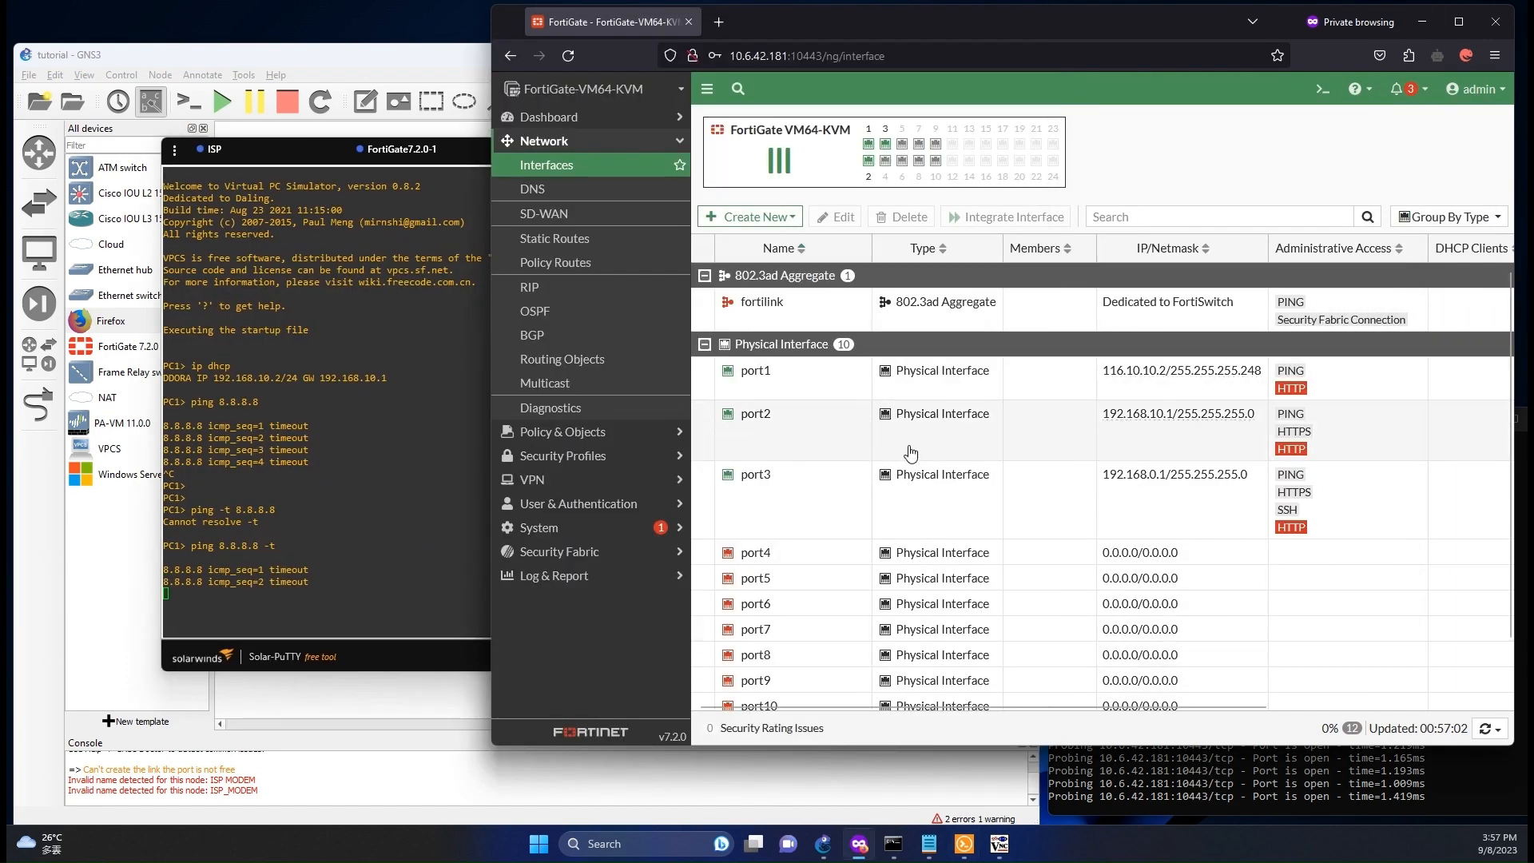
left_click(585, 433)
left_click(564, 192)
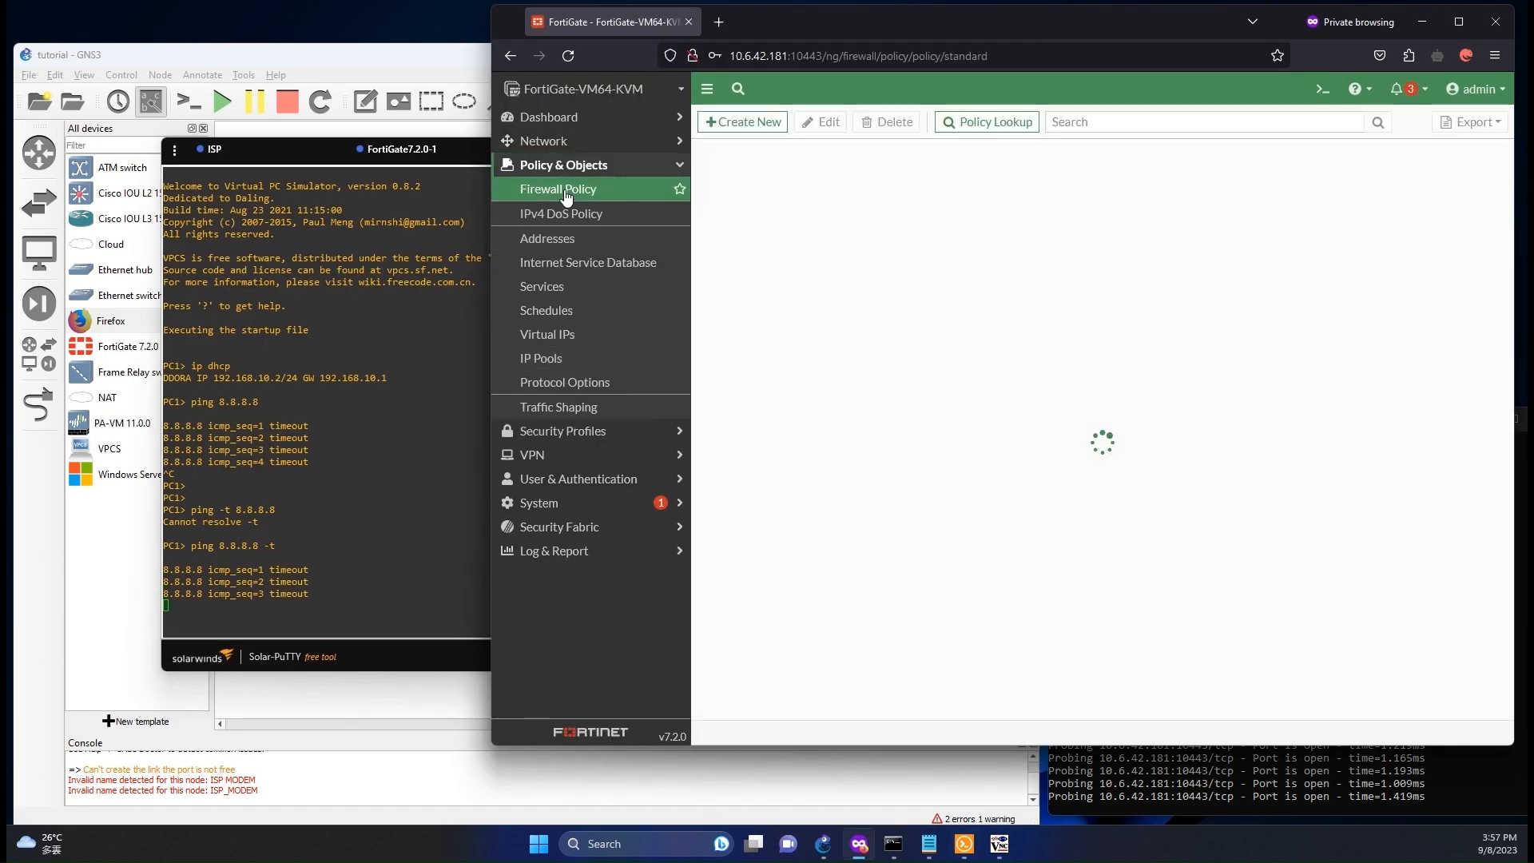
left_click(734, 123)
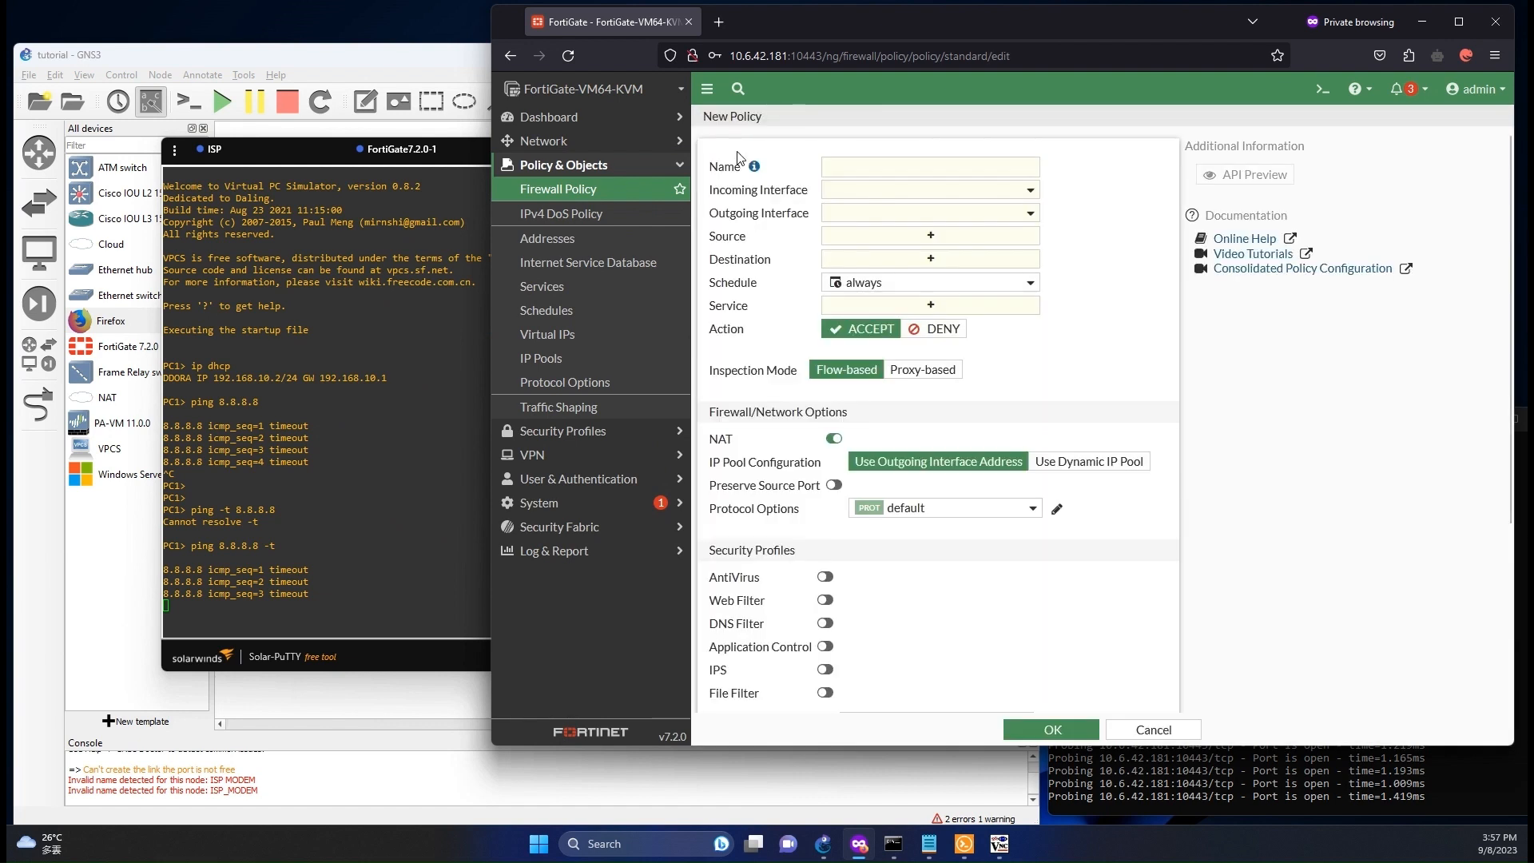
left_click(849, 170)
type("na")
key("BackSpace")
key("BackSpace")
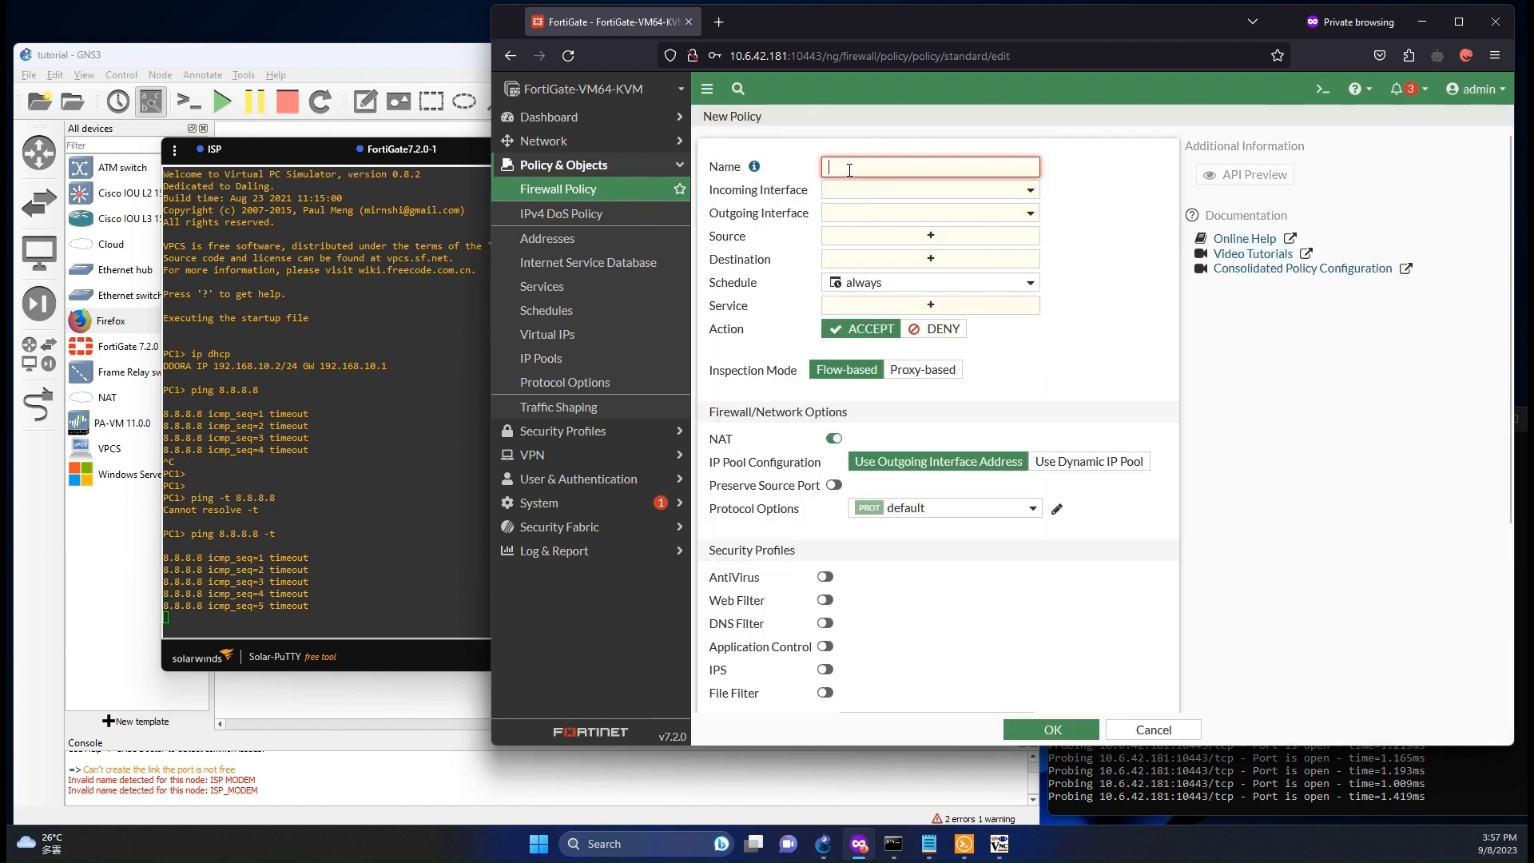
type("lan-To")
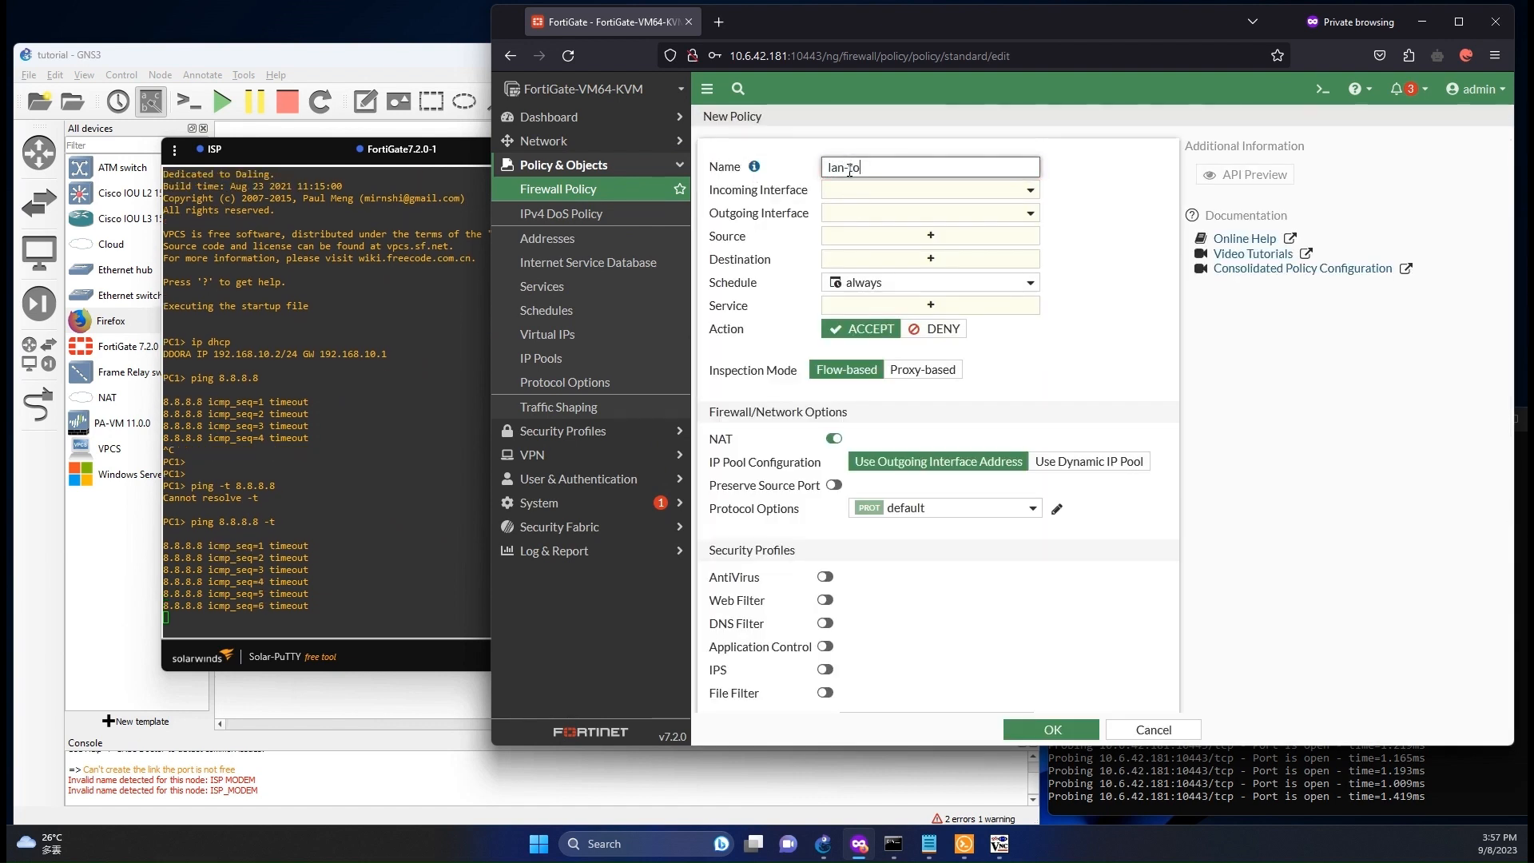
Step: Set incoming port2, outgoing port1, source and destination all, service ALL, then save the policy
left_click(879, 192)
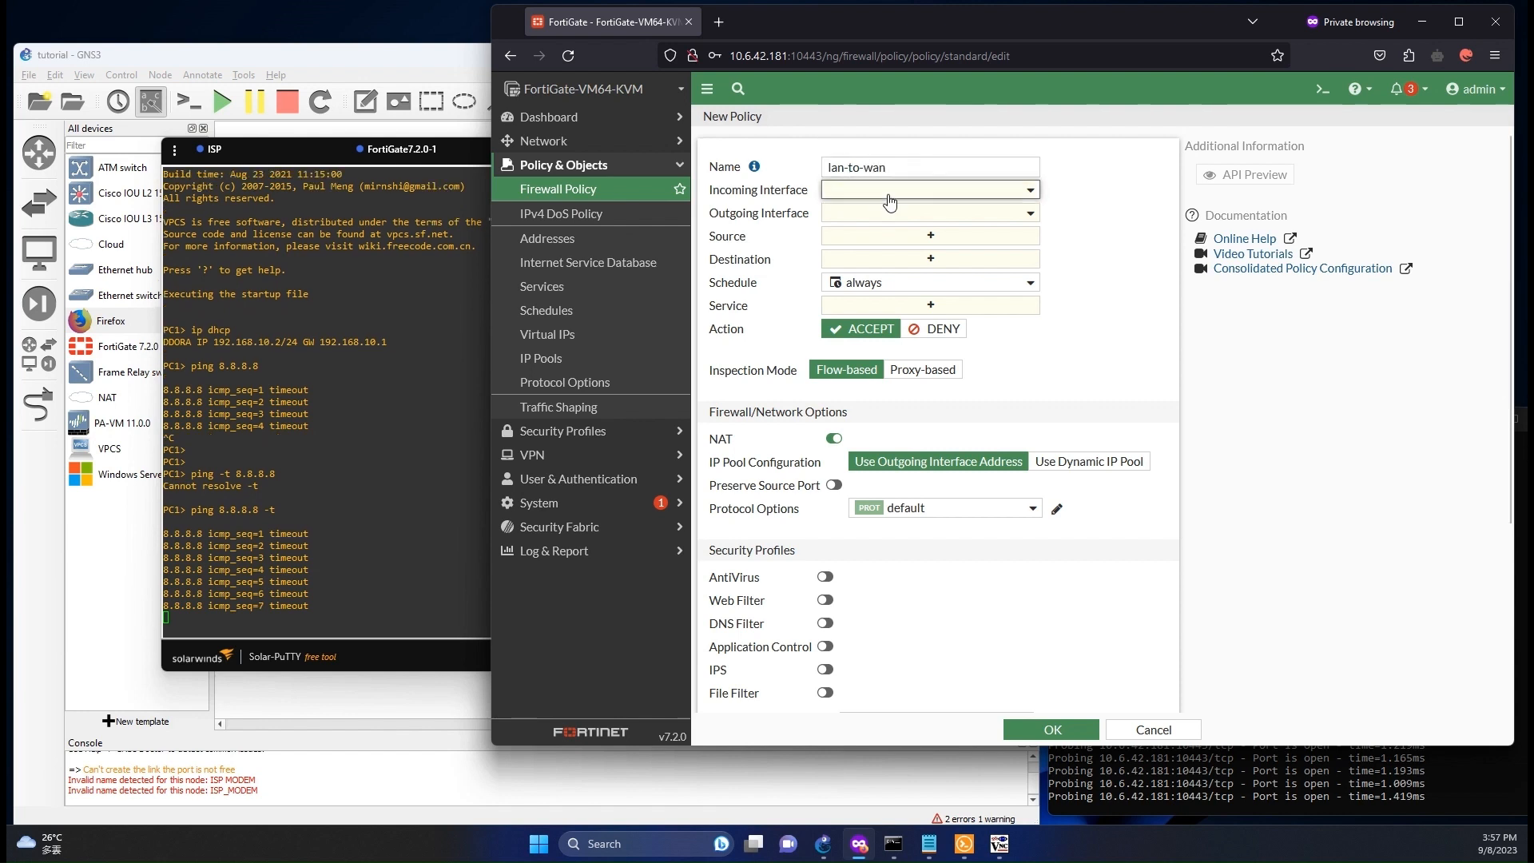
left_click(892, 281)
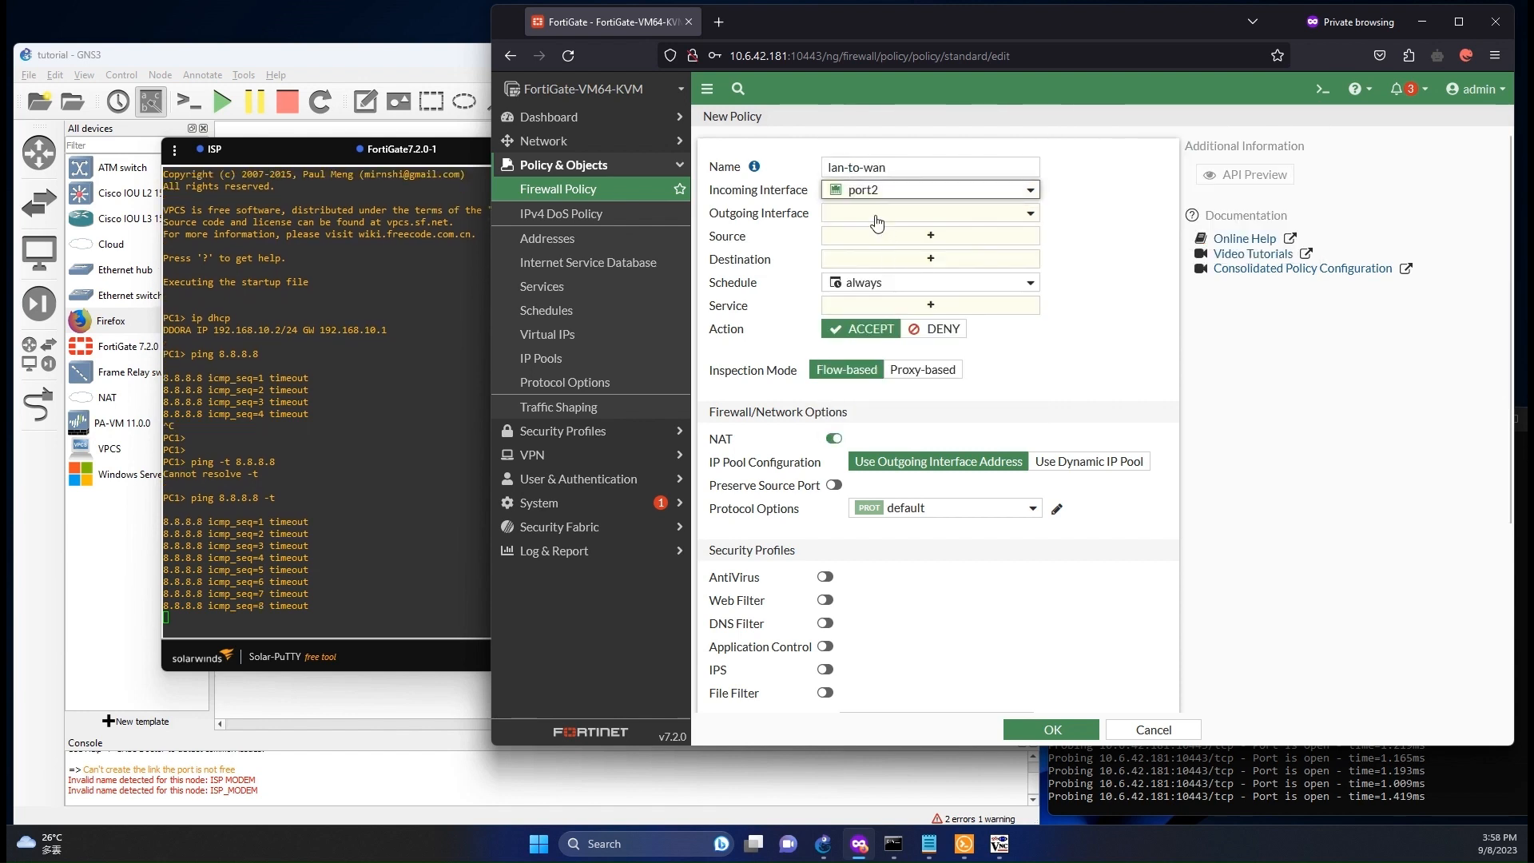
left_click(891, 213)
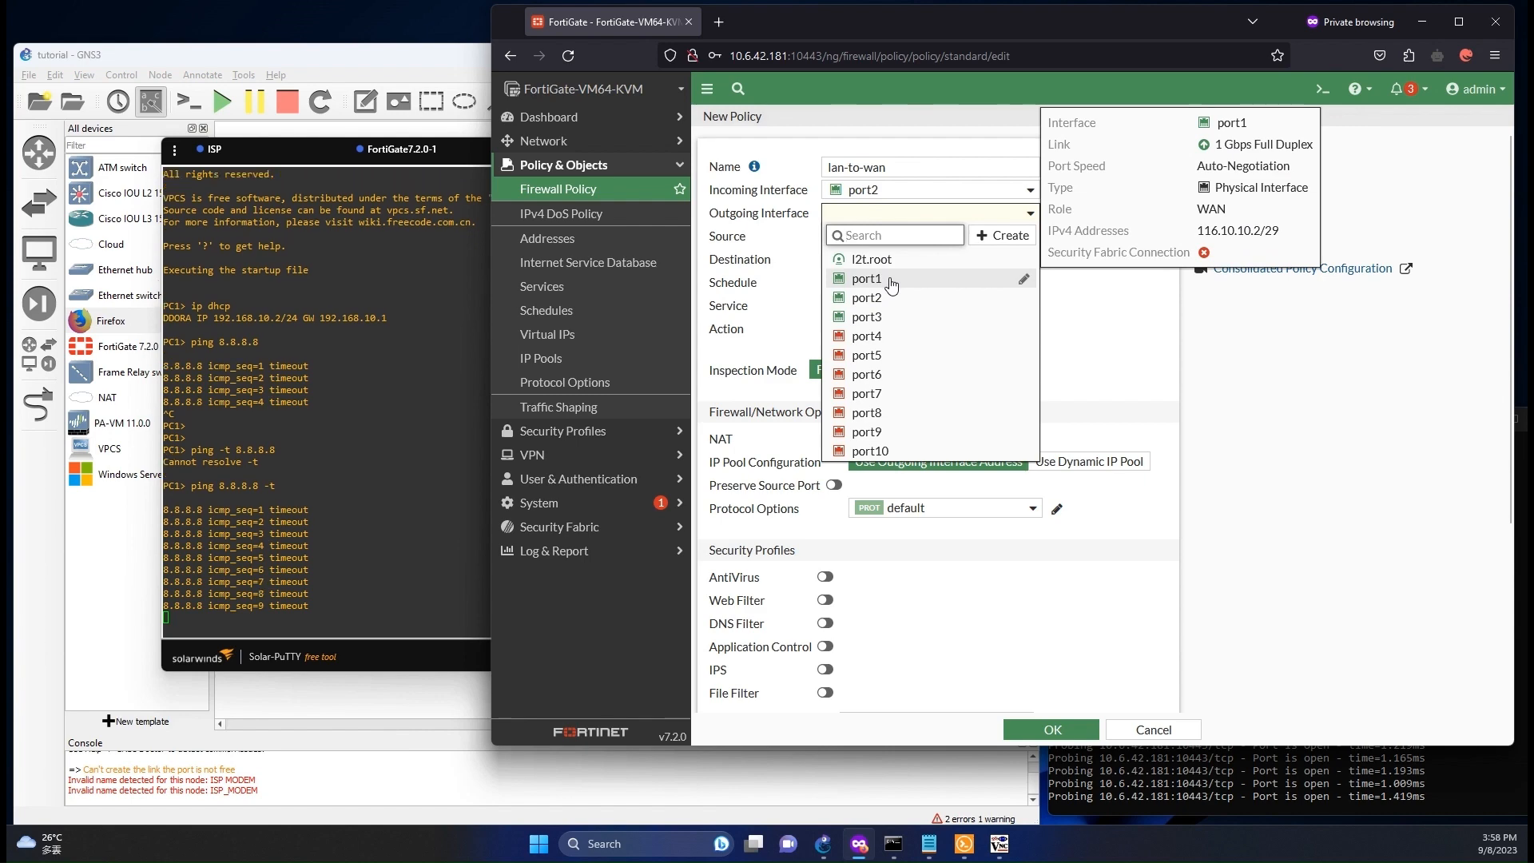
left_click(891, 281)
left_click(875, 239)
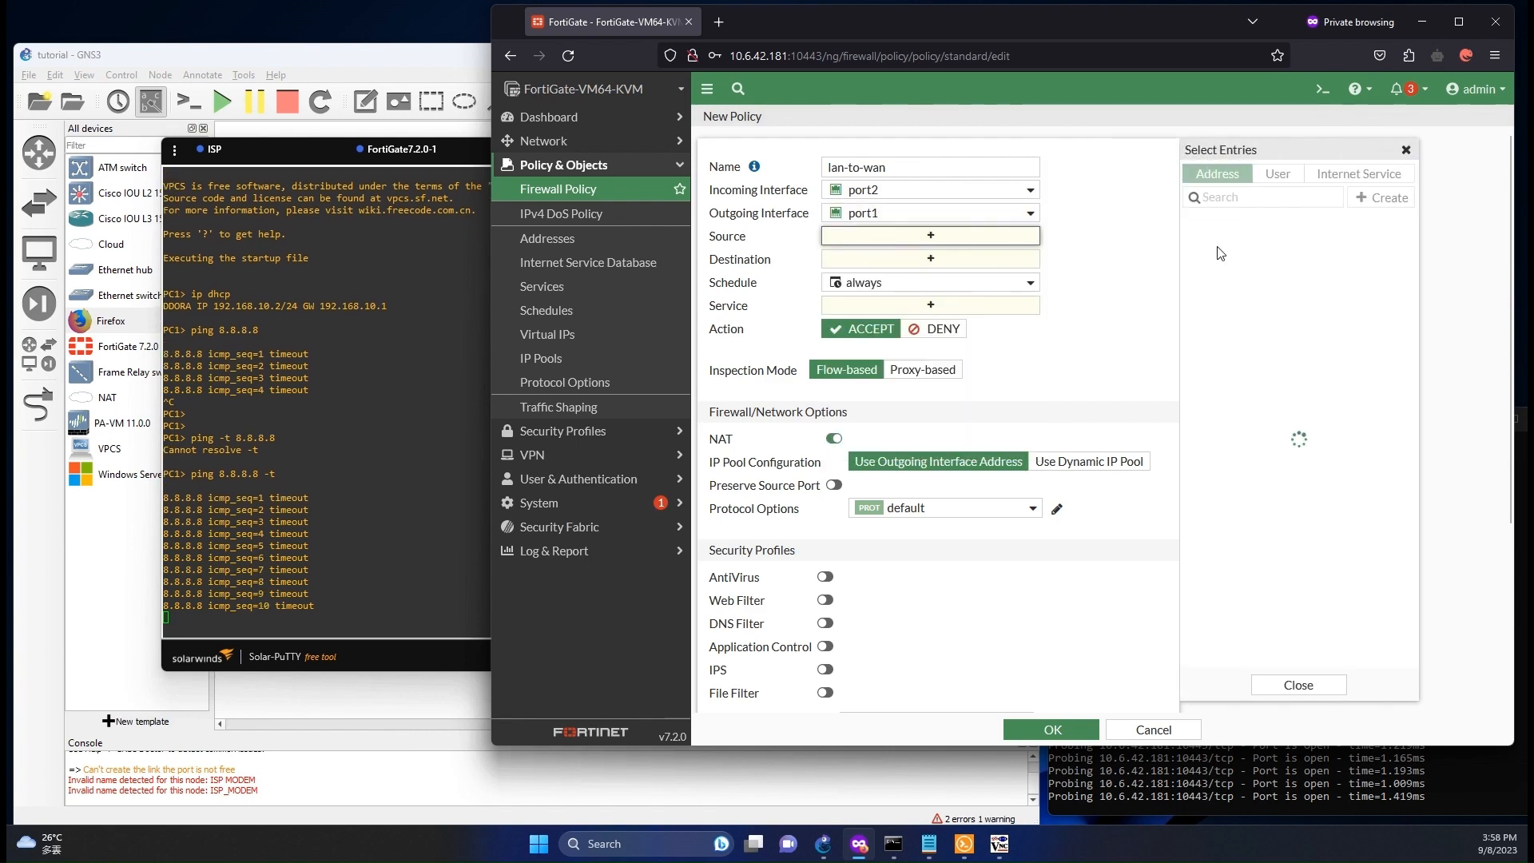
left_click(1215, 243)
left_click(1031, 274)
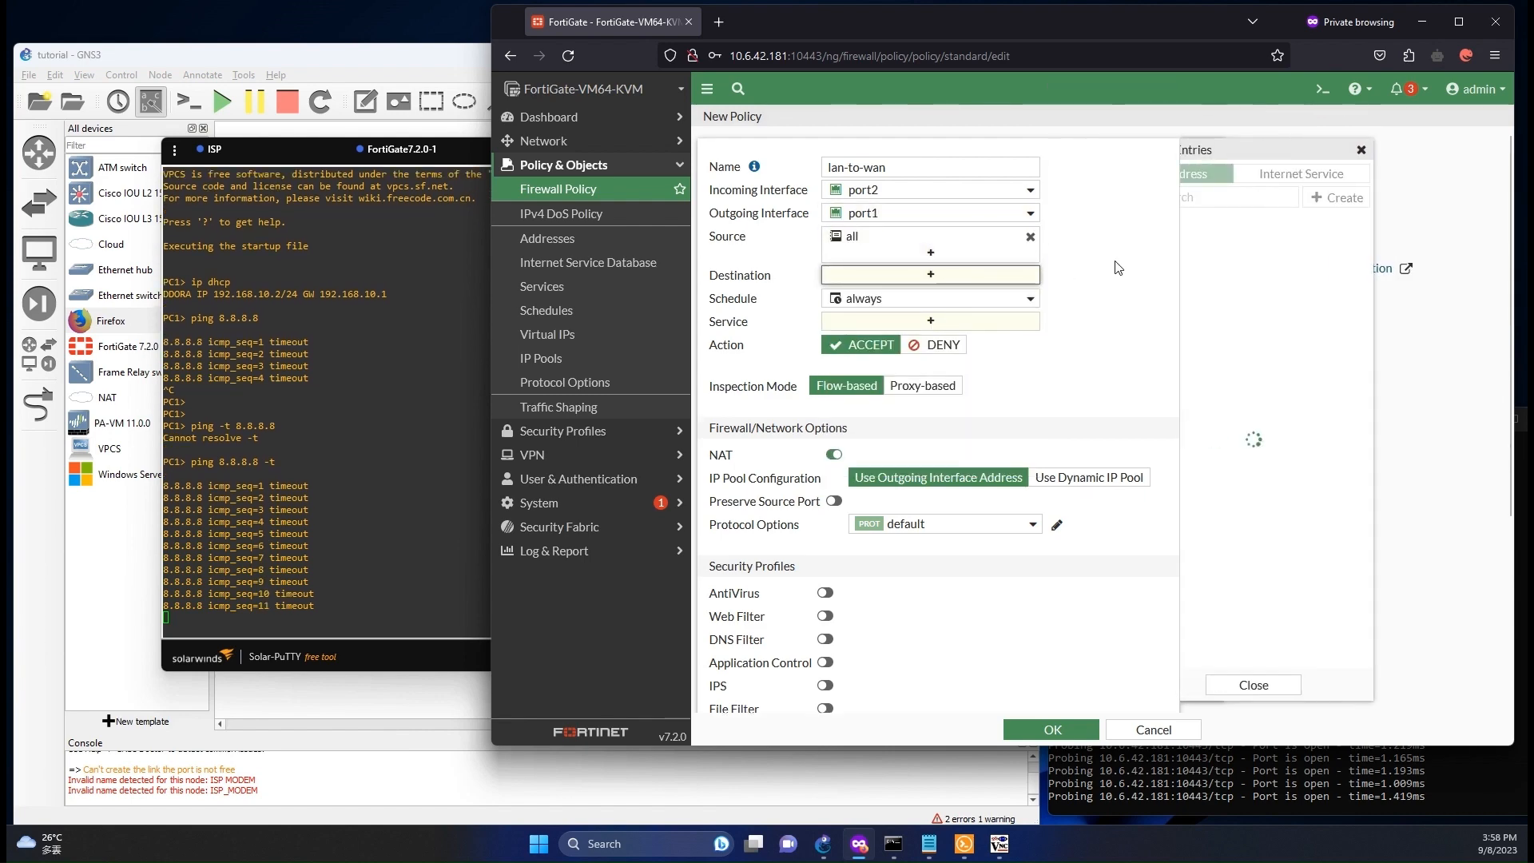
left_click(1215, 250)
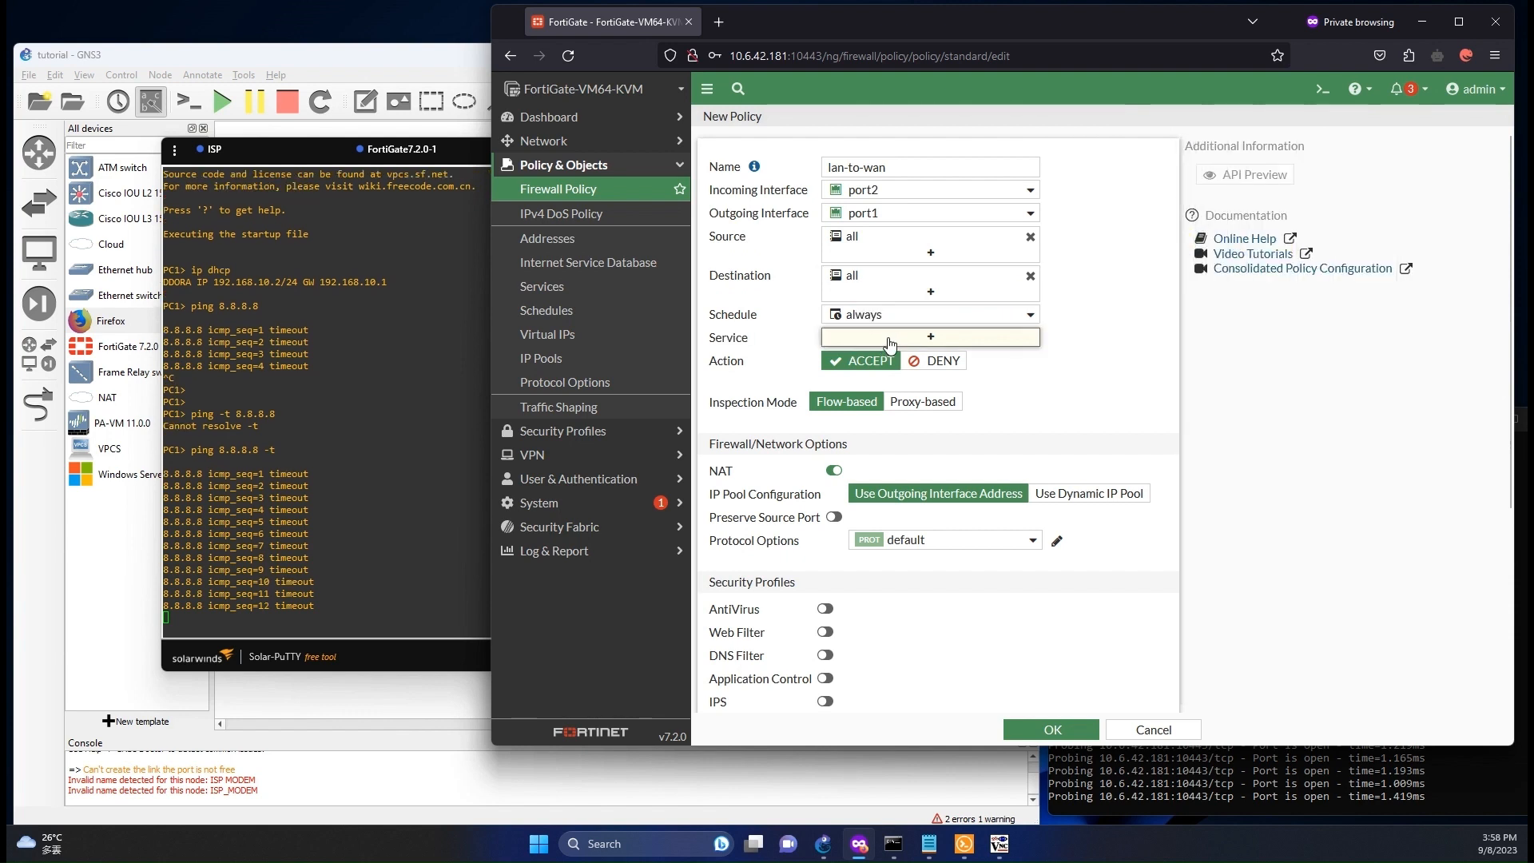
left_click(1217, 238)
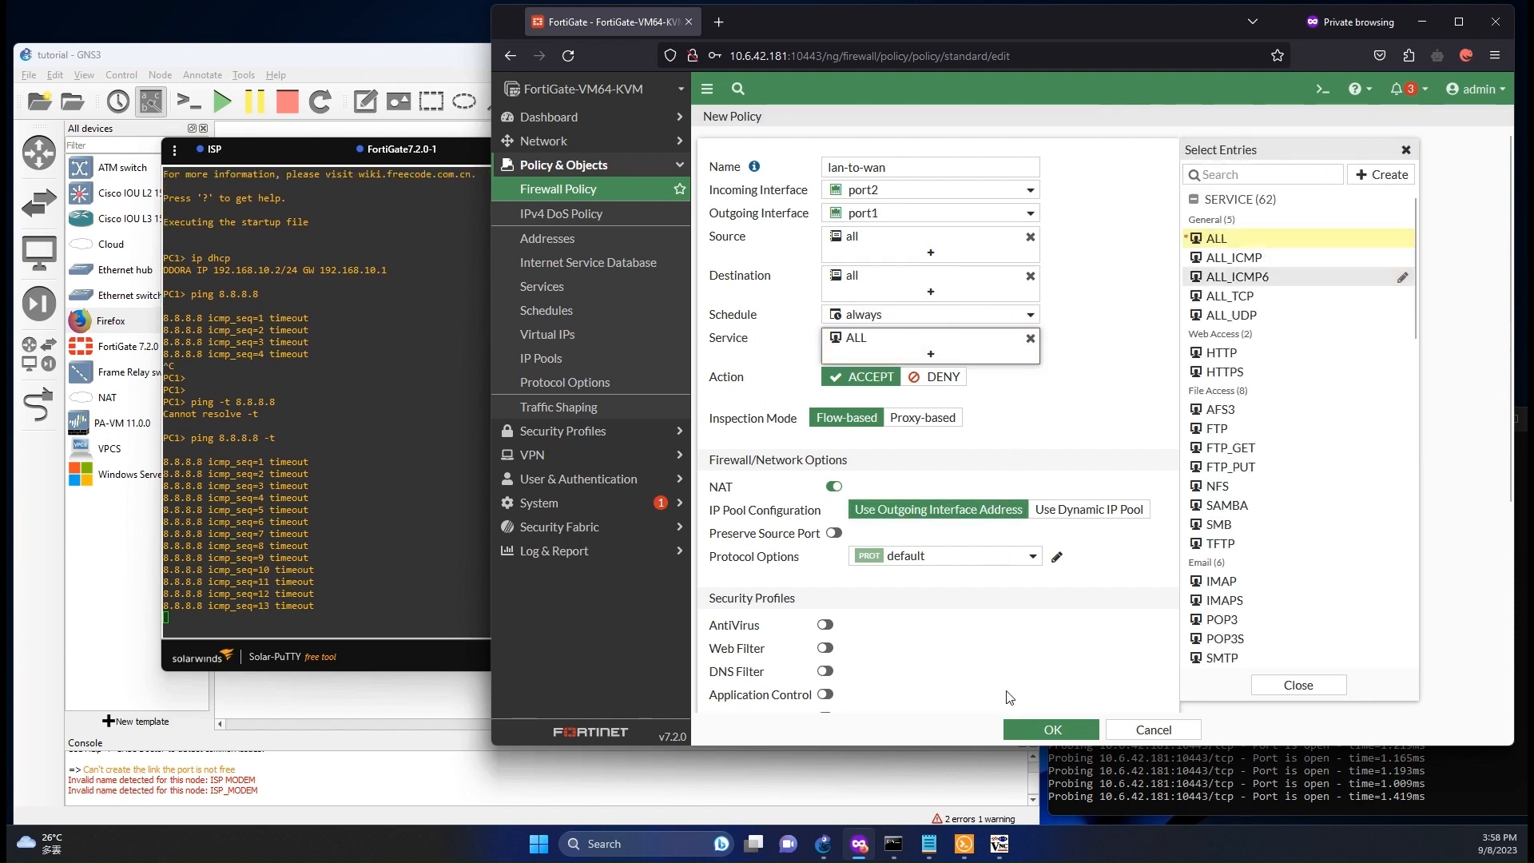
left_click(1039, 731)
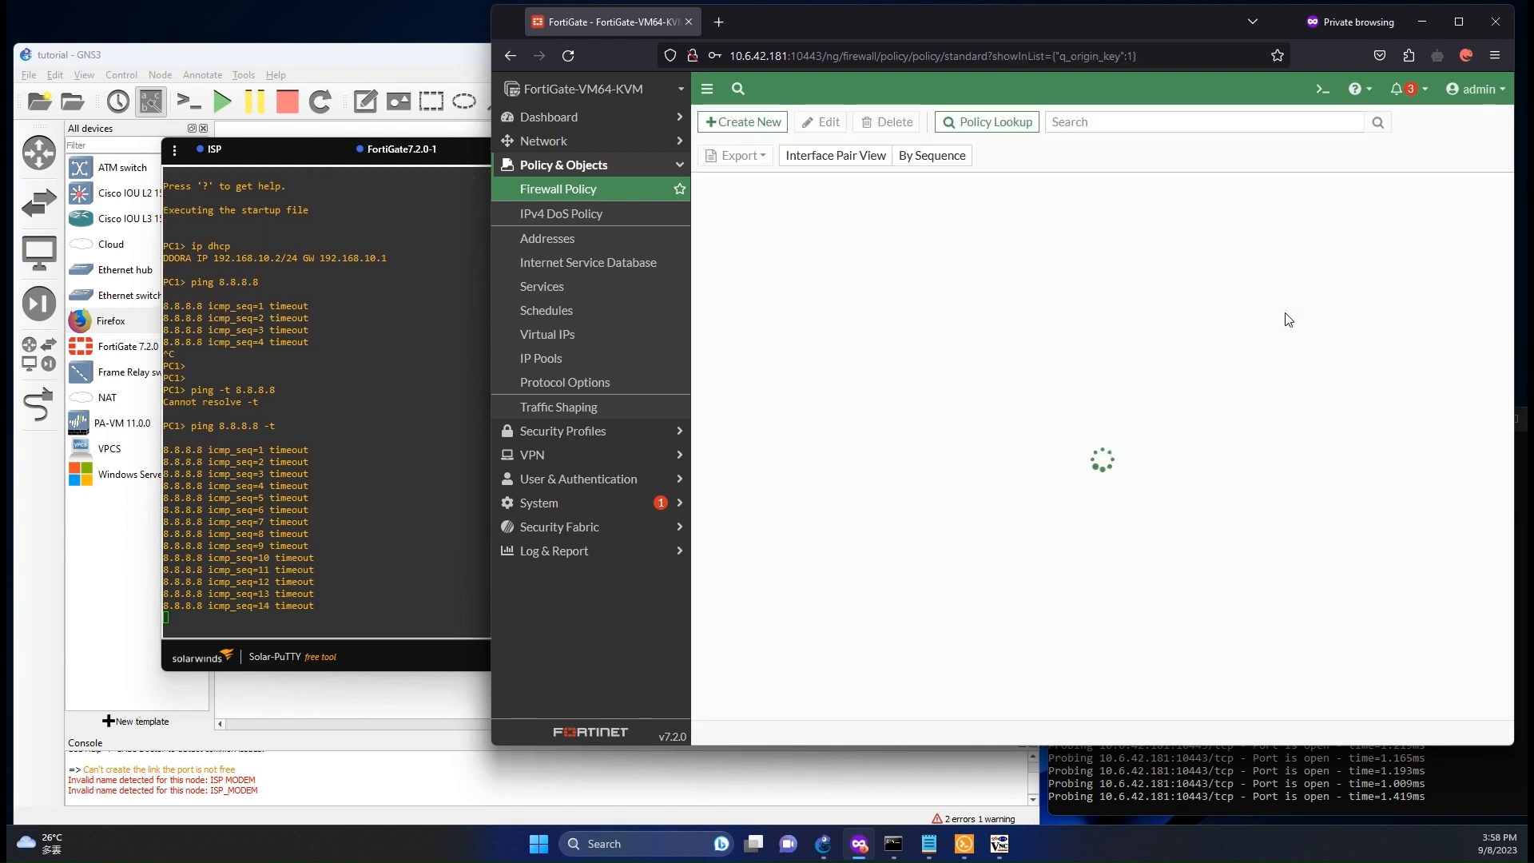
Step: Confirm PC1's ping to 8.8.8.8 now gets replies at about 3 ms, then show GNS3
left_click(358, 599)
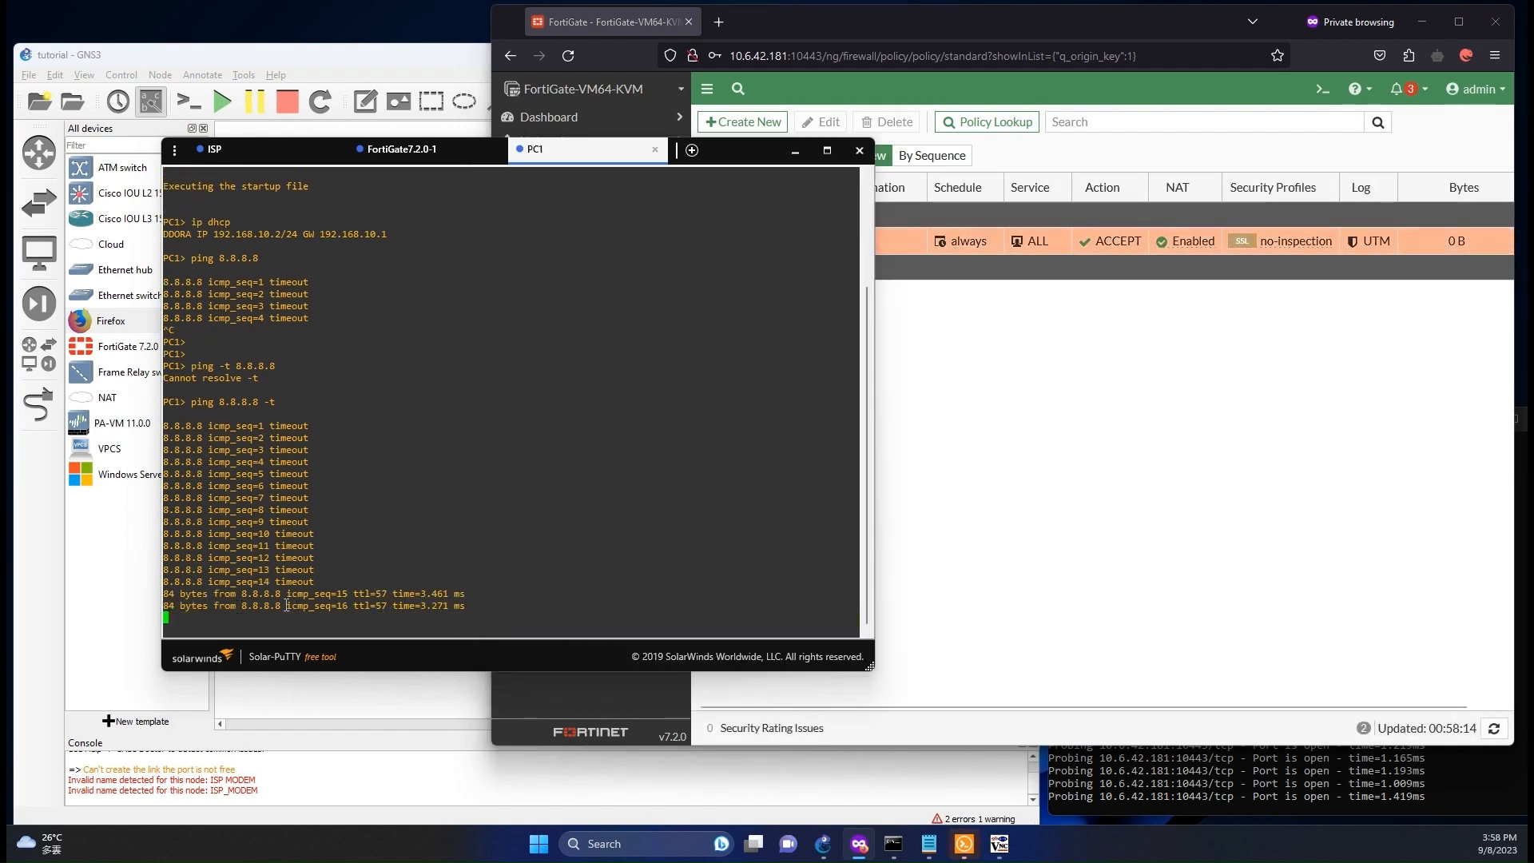
left_click_drag(357, 598, 286, 582)
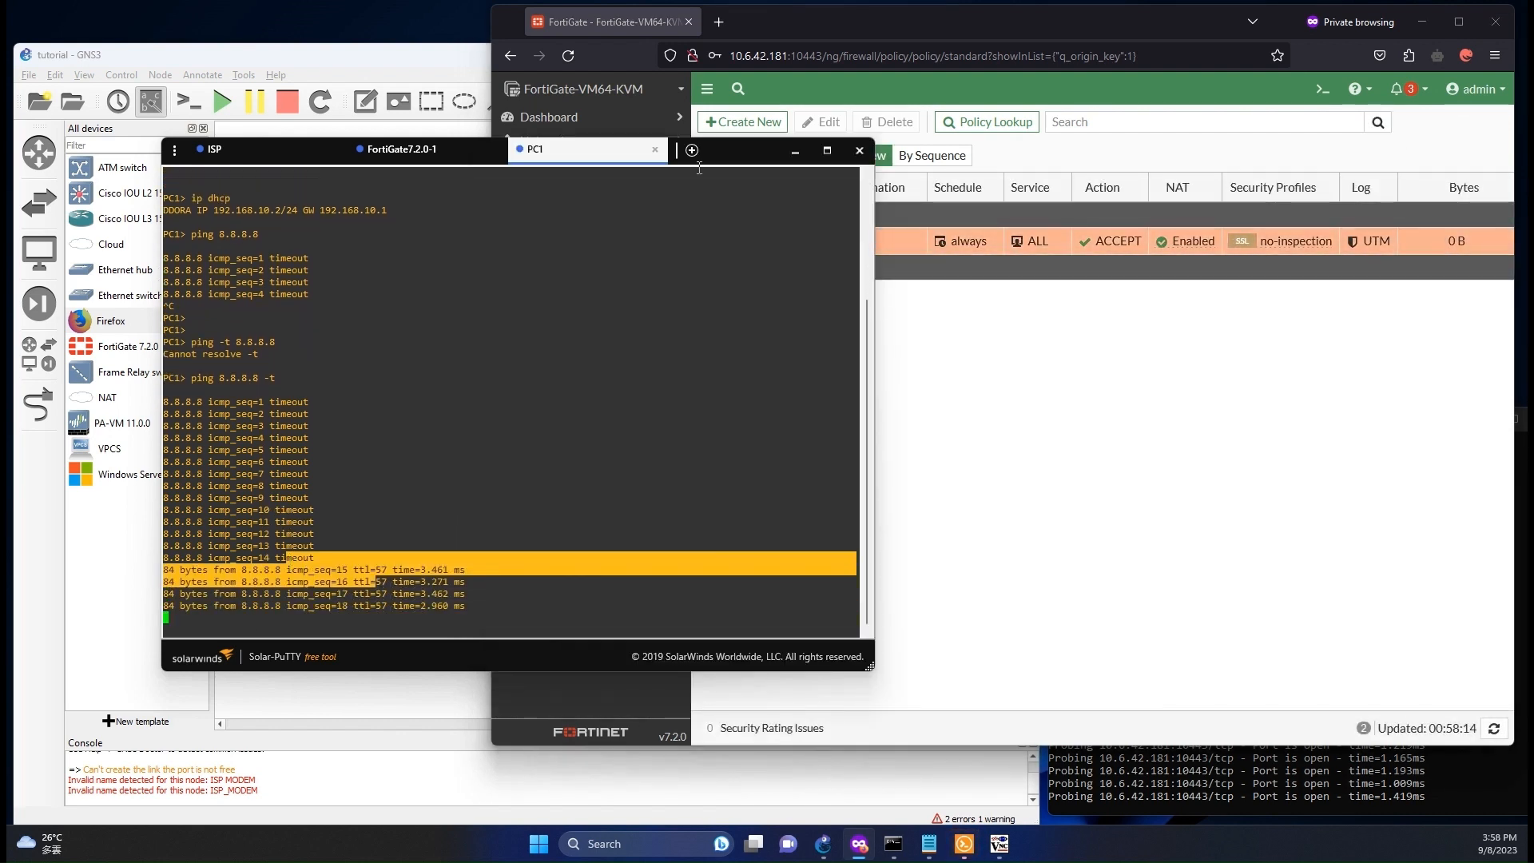
left_click(1143, 445)
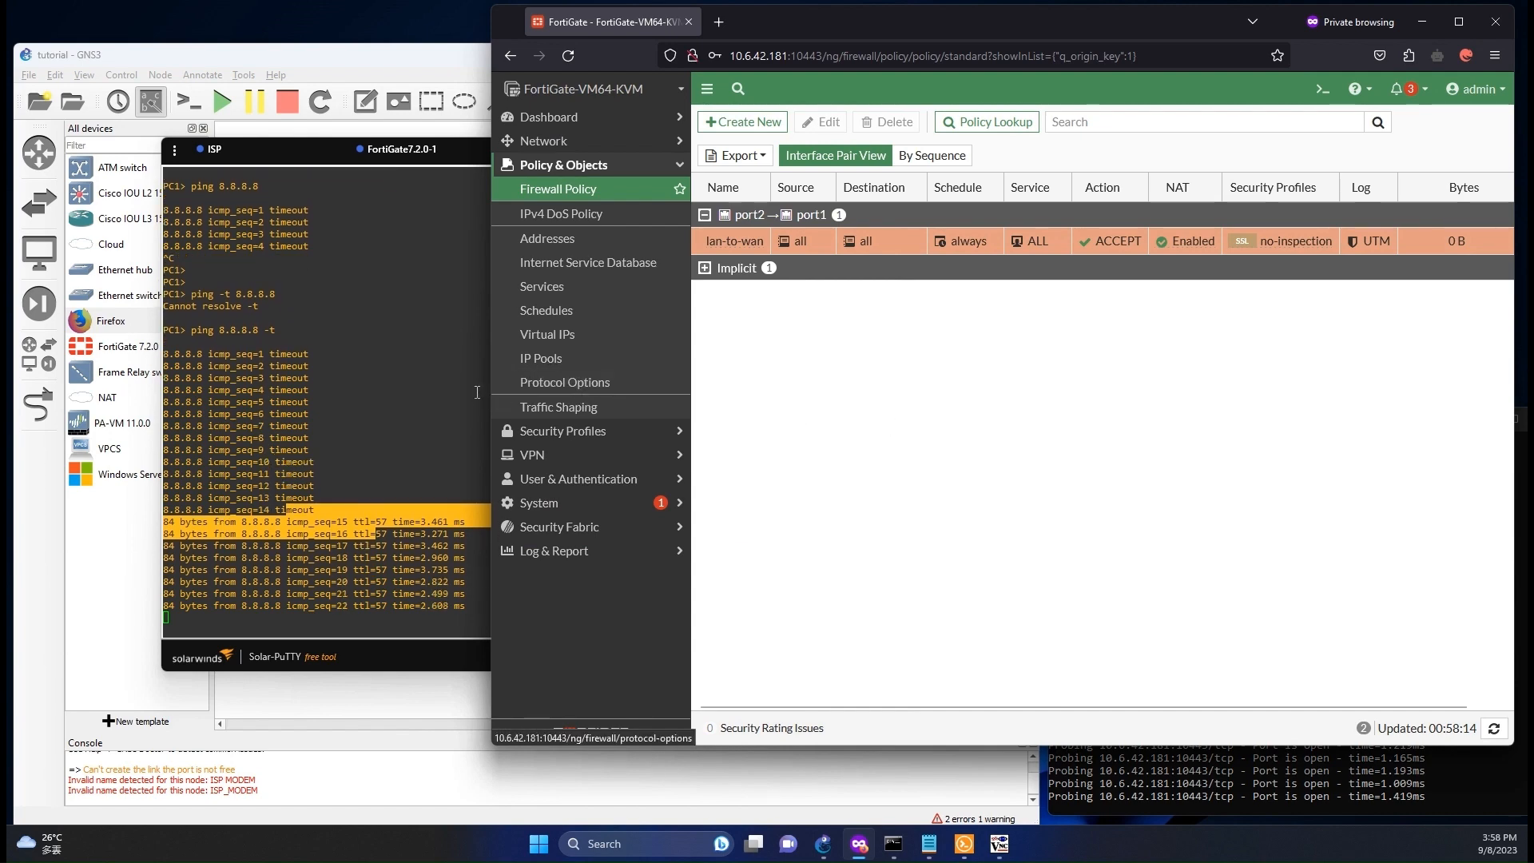
left_click(132, 595)
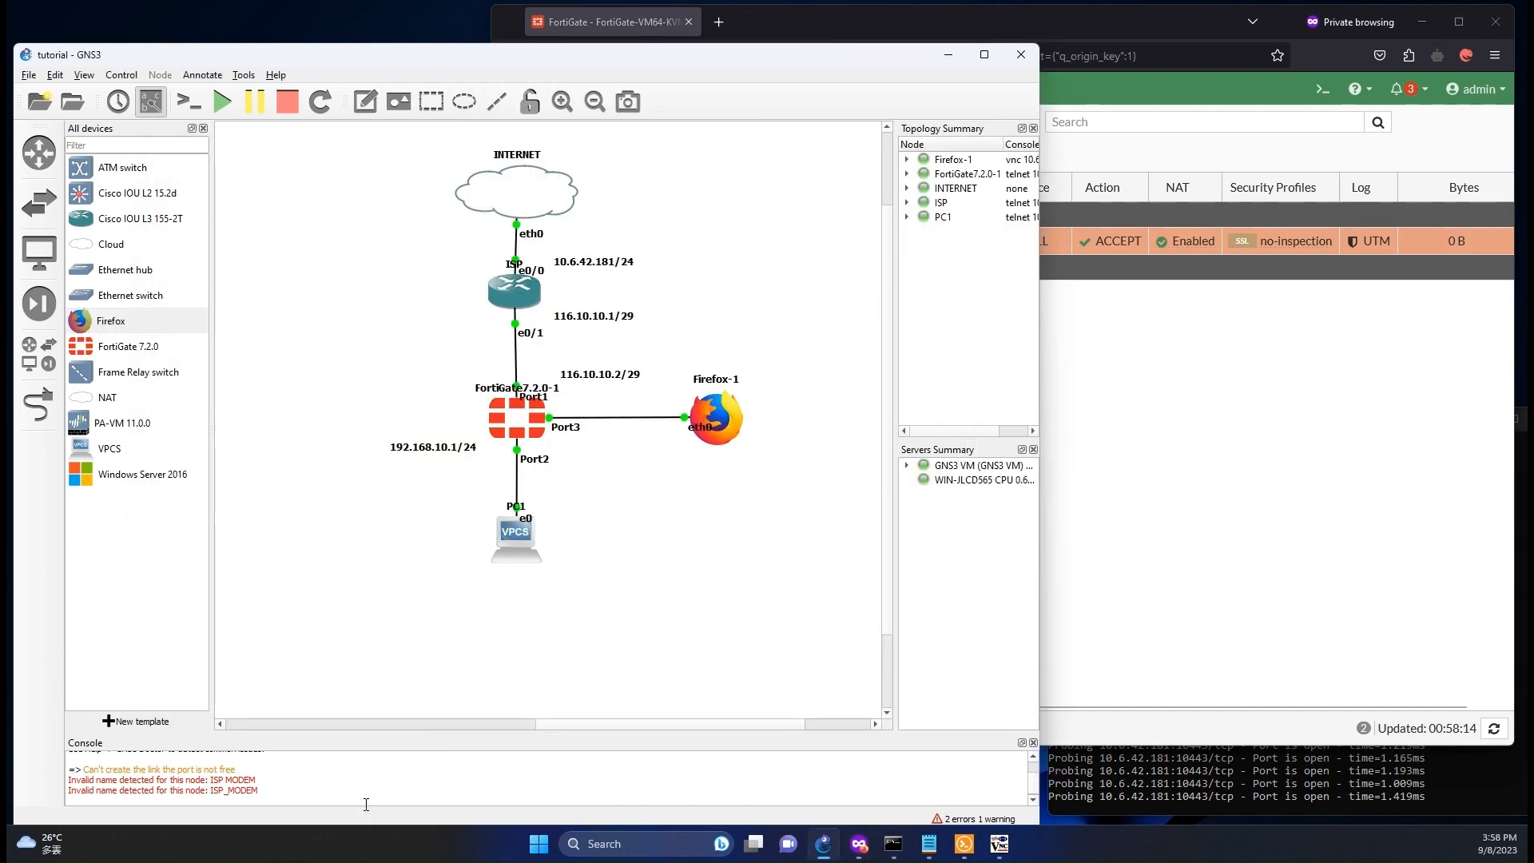
Step: View the Access FortiGate behind NAT notes, then bring back the firewall policy list
left_click(928, 844)
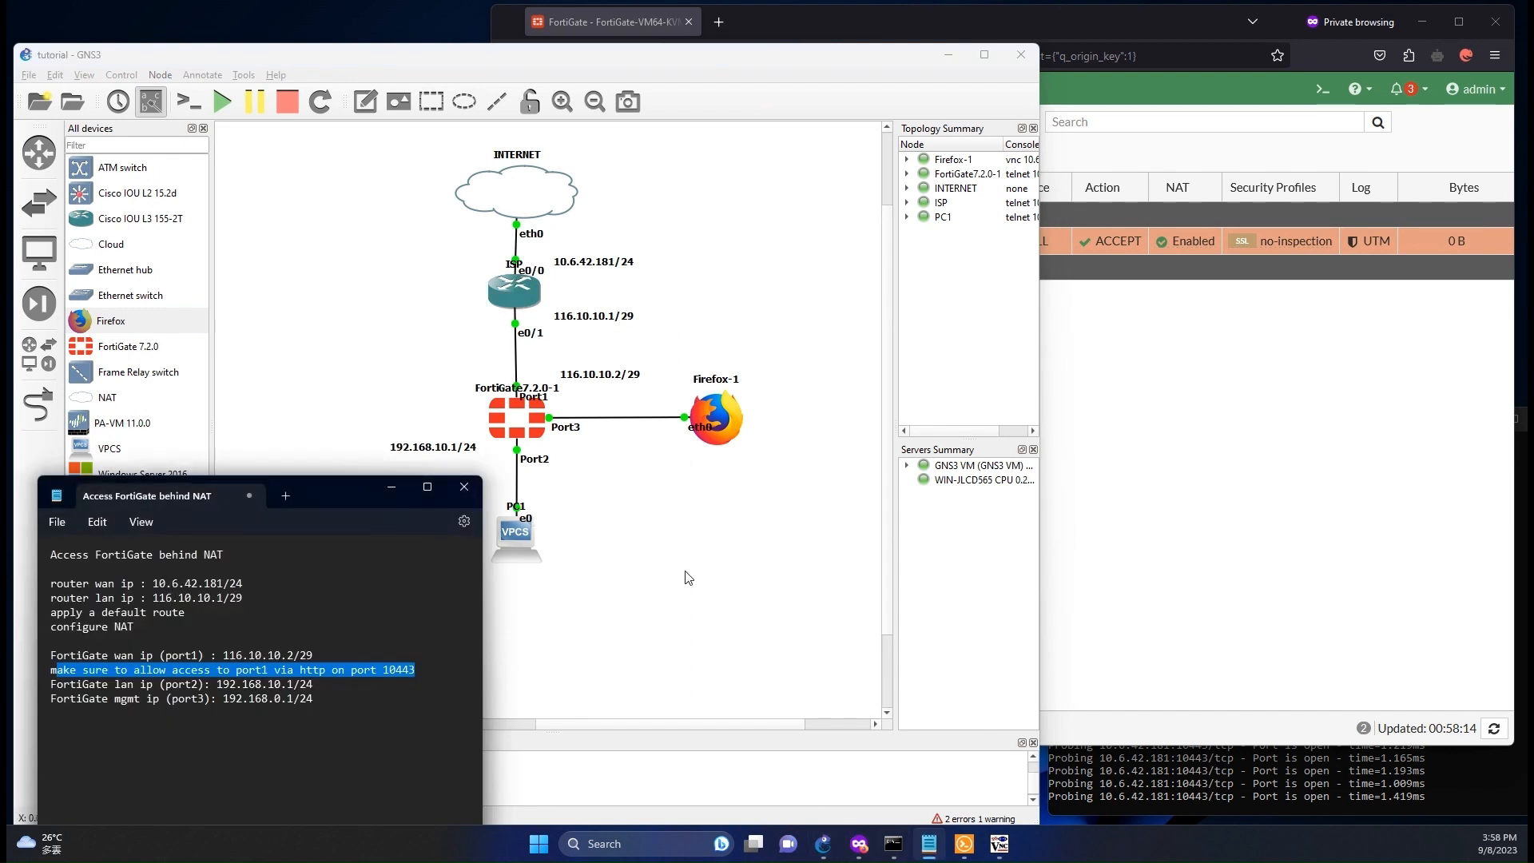
left_click(1239, 434)
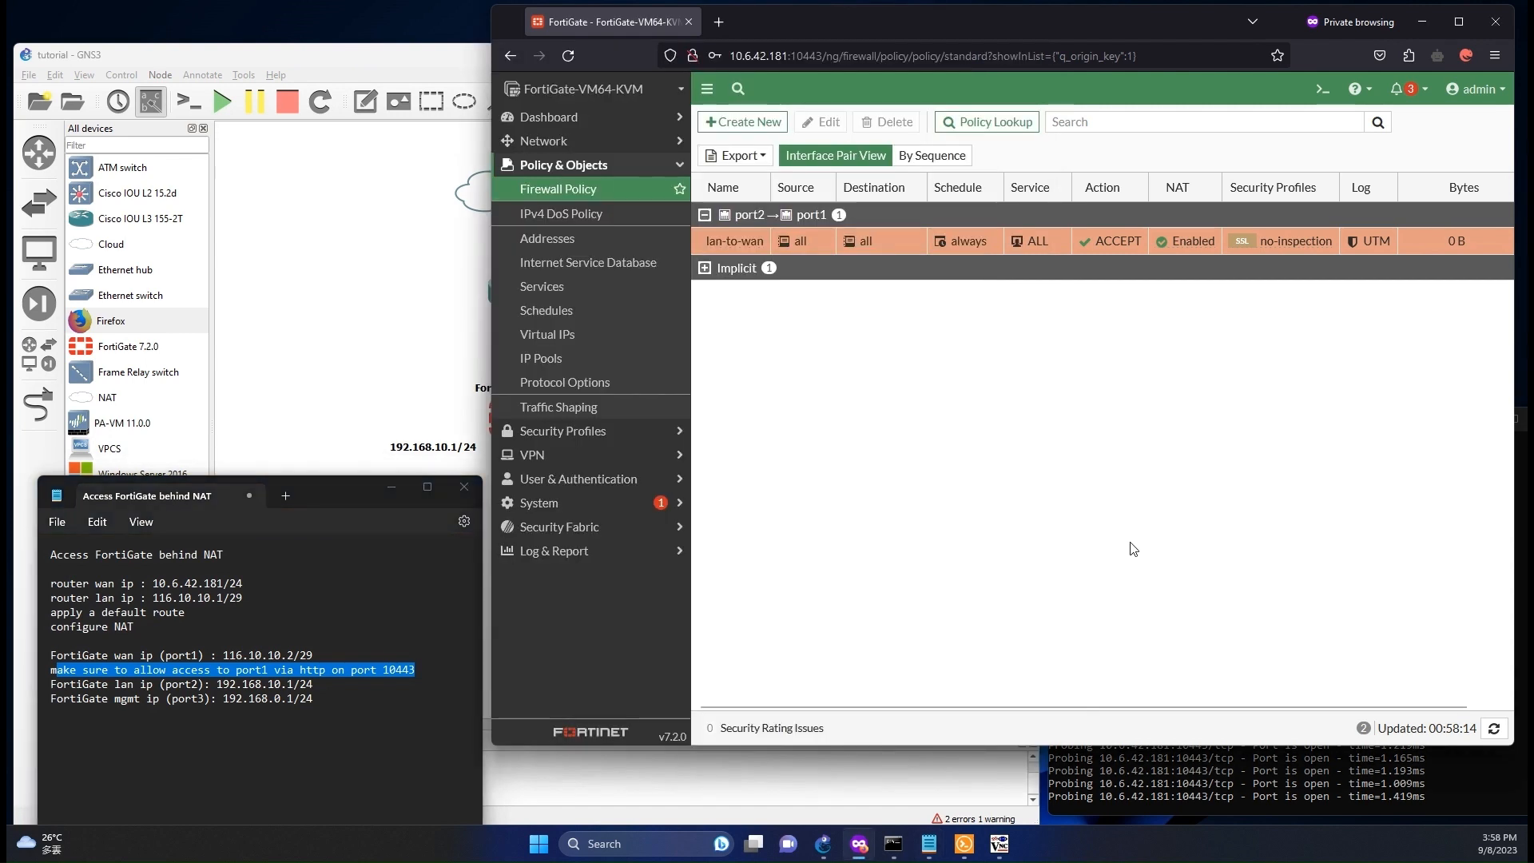